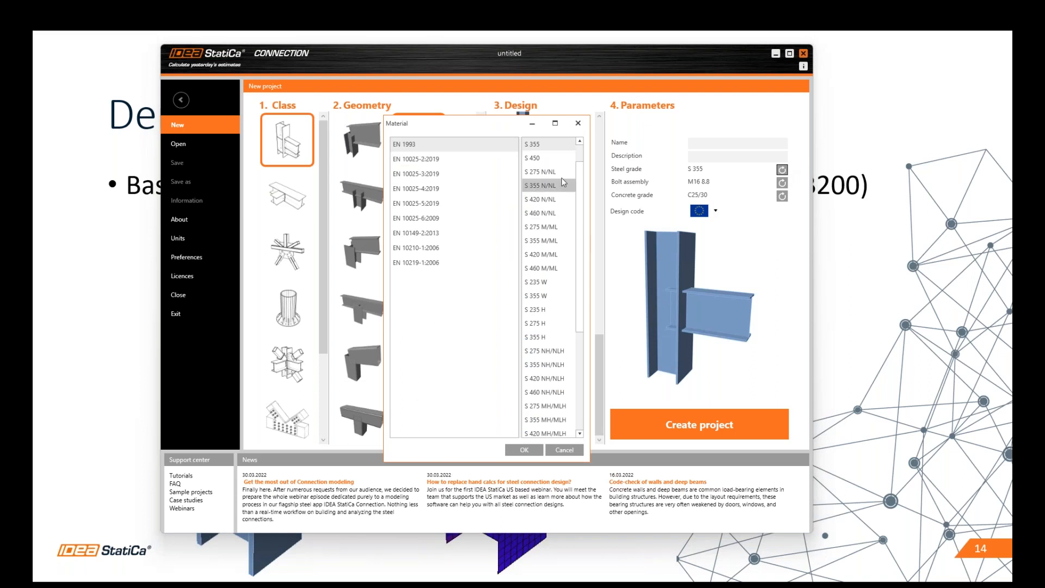
Set the steel grade to S 235, create the blank beam-to-column connection project and maximise its window.
left_click(543, 144)
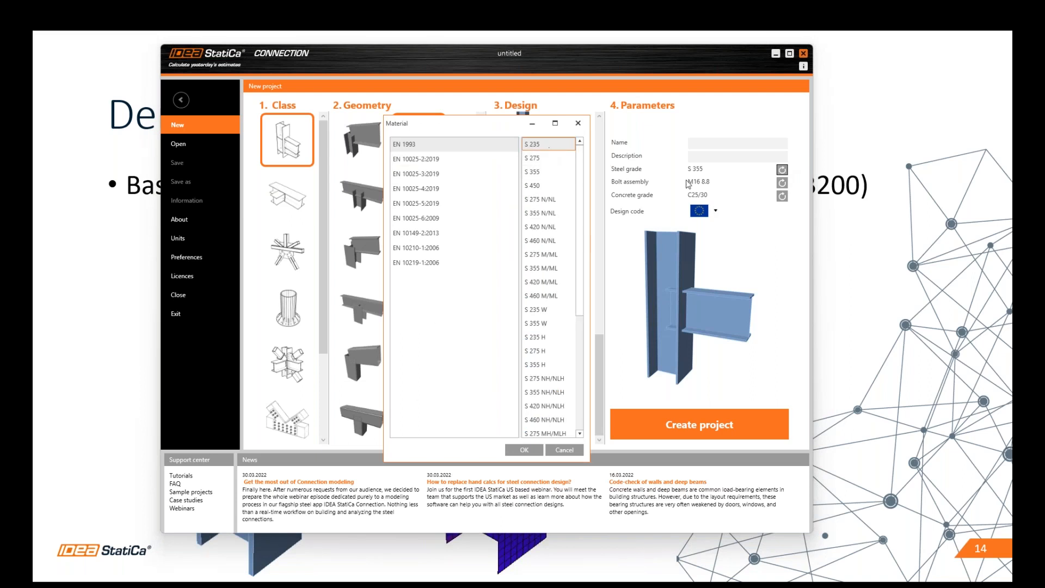
left_click(524, 450)
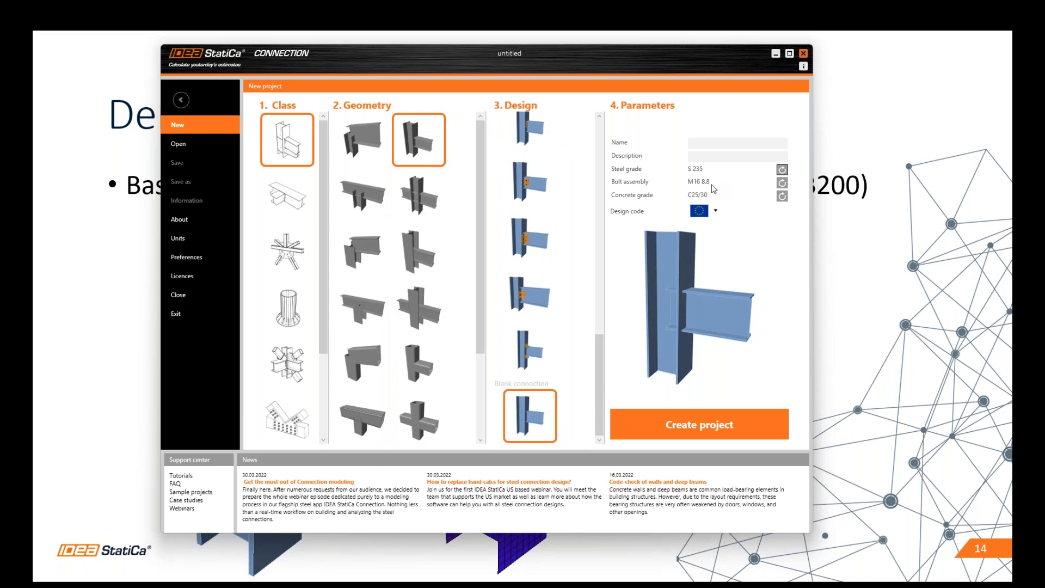
left_click(690, 429)
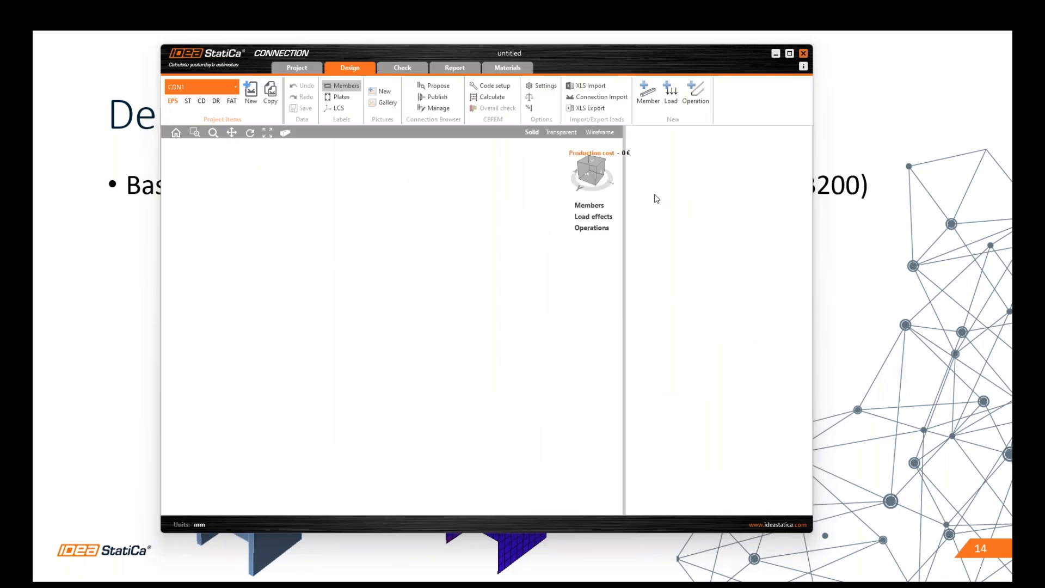
double_click(607, 55)
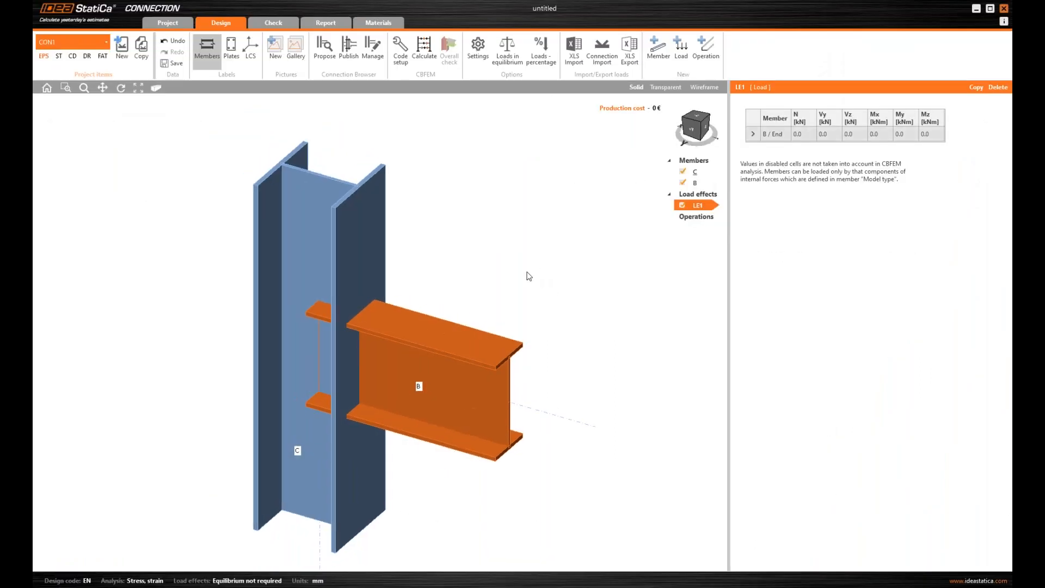
Add a stiffening plate operation and set its origin to Member.
scroll(527, 272, "down", 3)
scroll(501, 264, "up", 2)
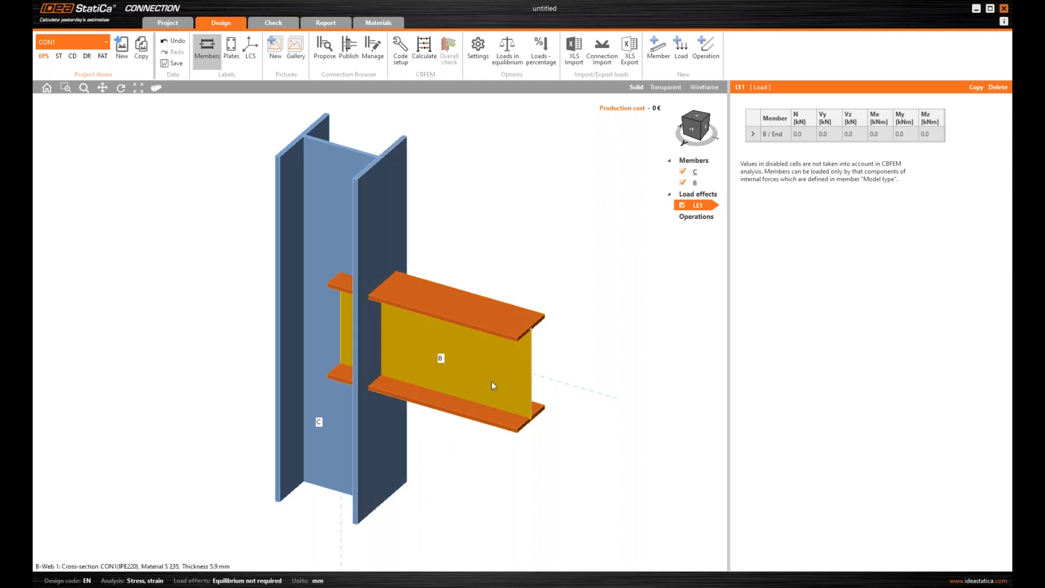
left_click(713, 54)
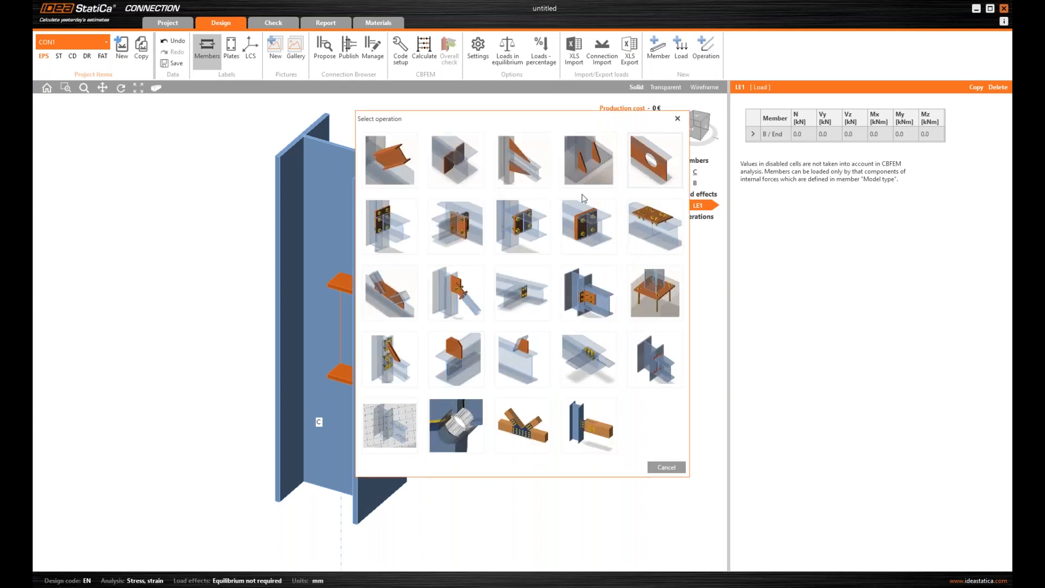
left_click(455, 362)
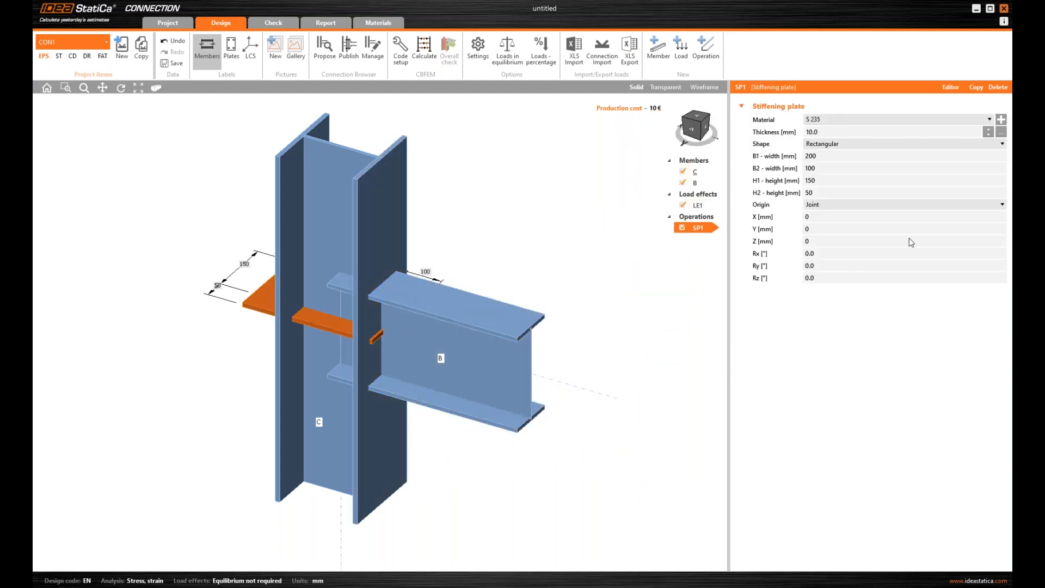
left_click(834, 207)
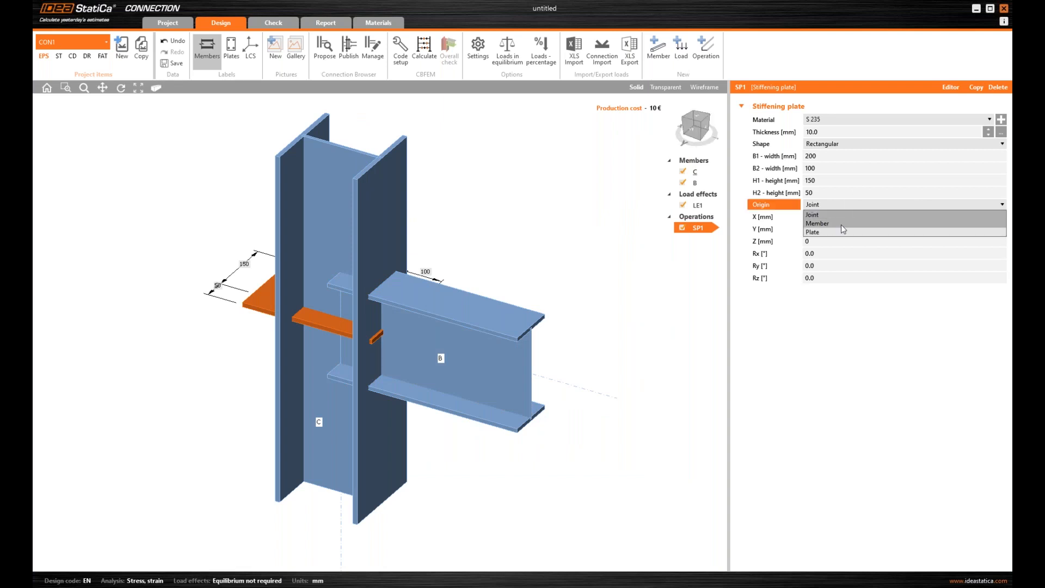
left_click(826, 223)
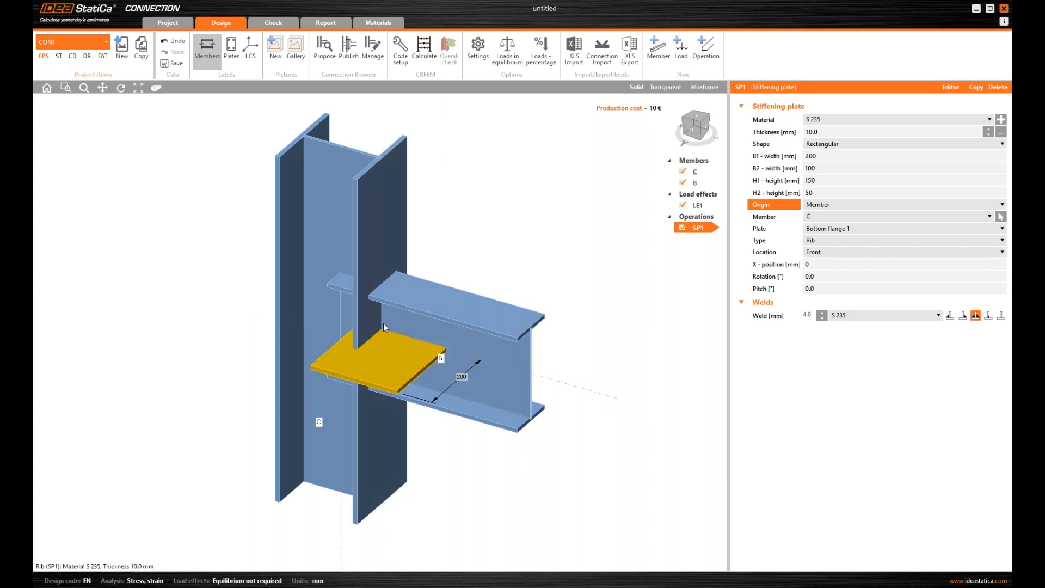
Make the stiffening plate a Doubler at the Rear of column C's bottom flange and remove its weld.
left_click(833, 240)
left_click(832, 260)
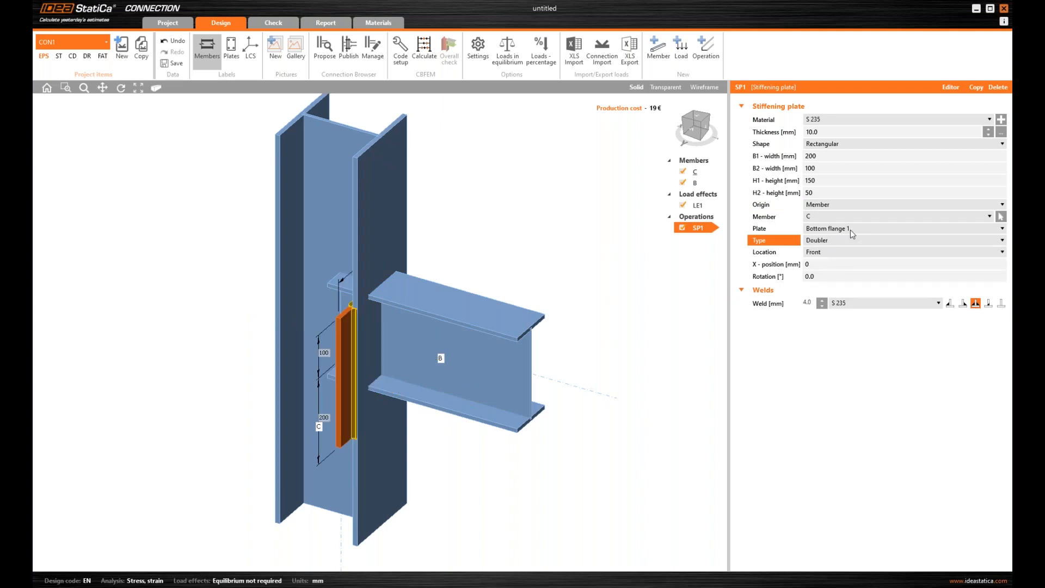
left_click(833, 253)
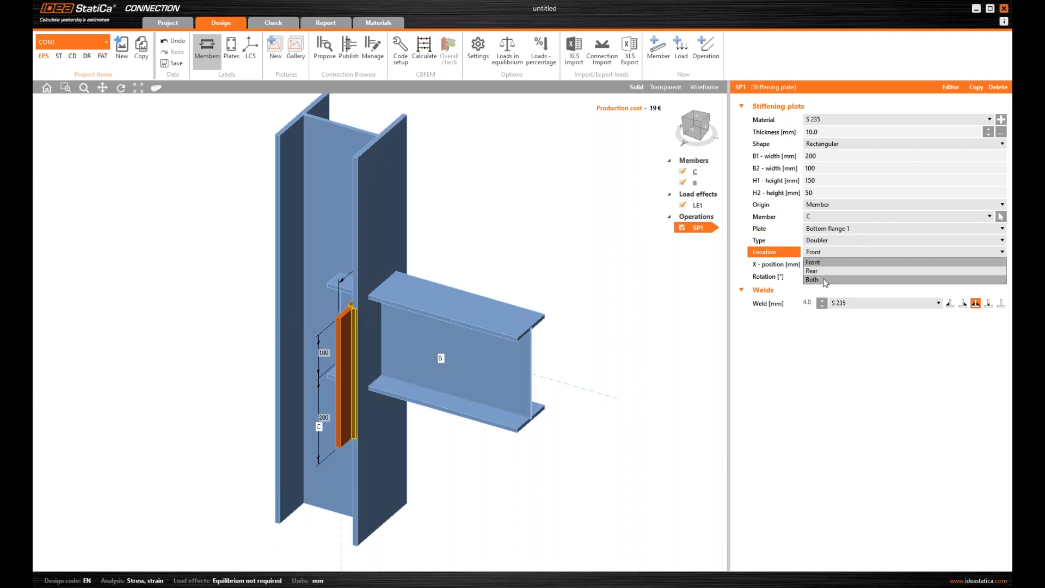
left_click(825, 273)
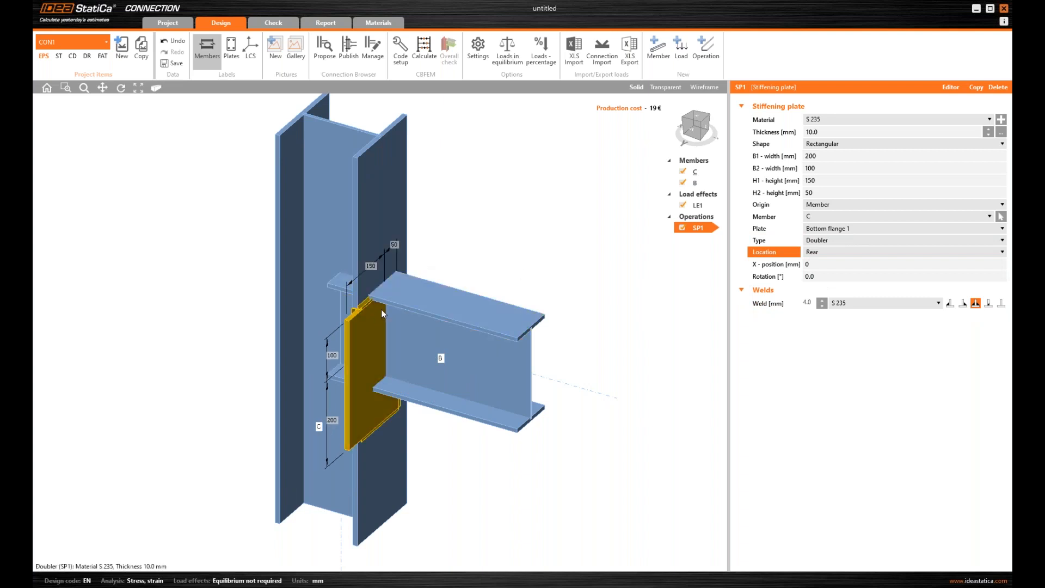
left_click(1001, 303)
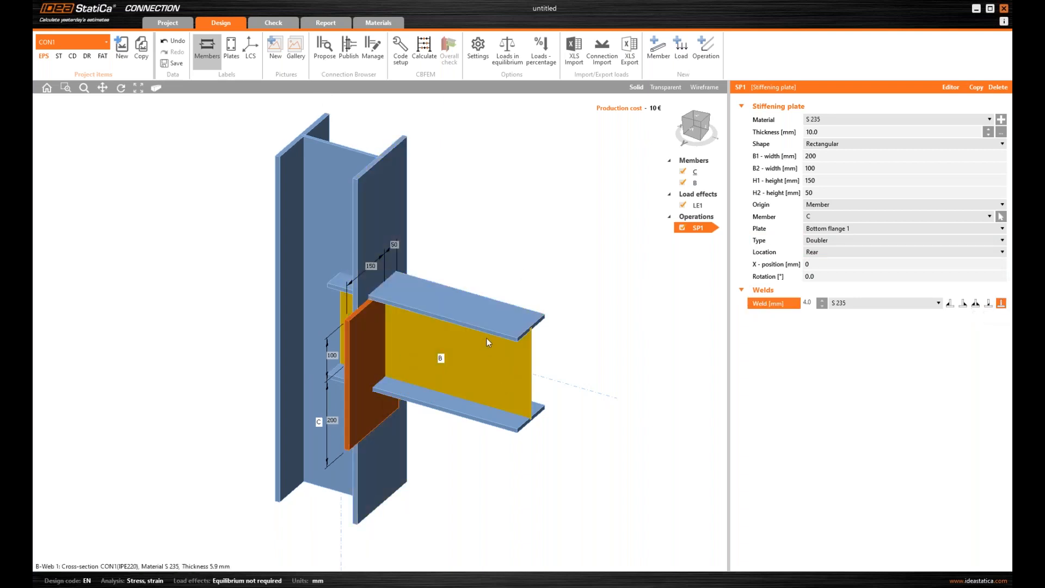
Set the doubler plate's B1 and B2 widths to 170 mm and its H1 and H2 heights to 70 mm.
left_click(836, 154)
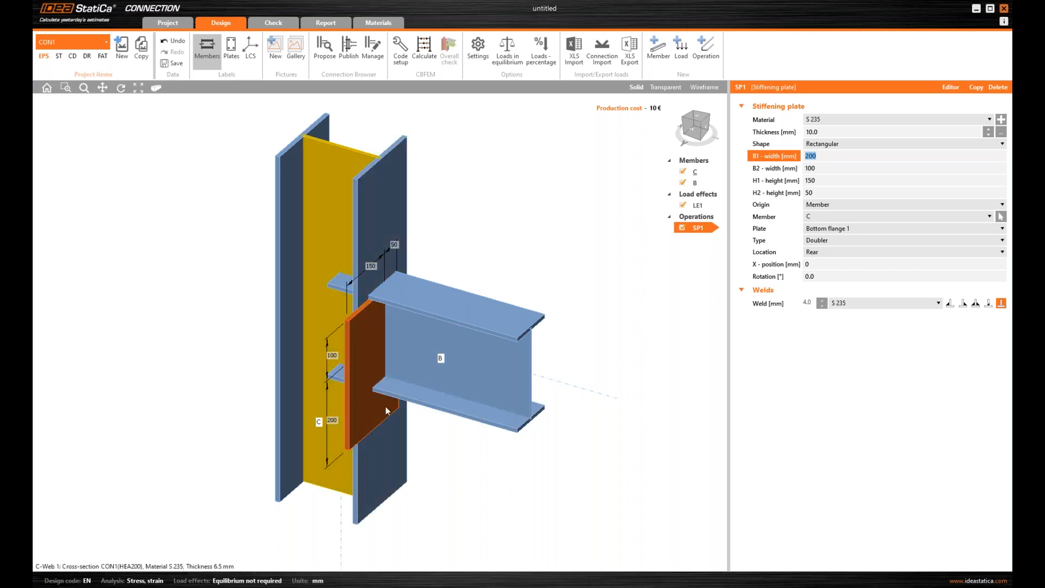
scroll(373, 318, "up", 3)
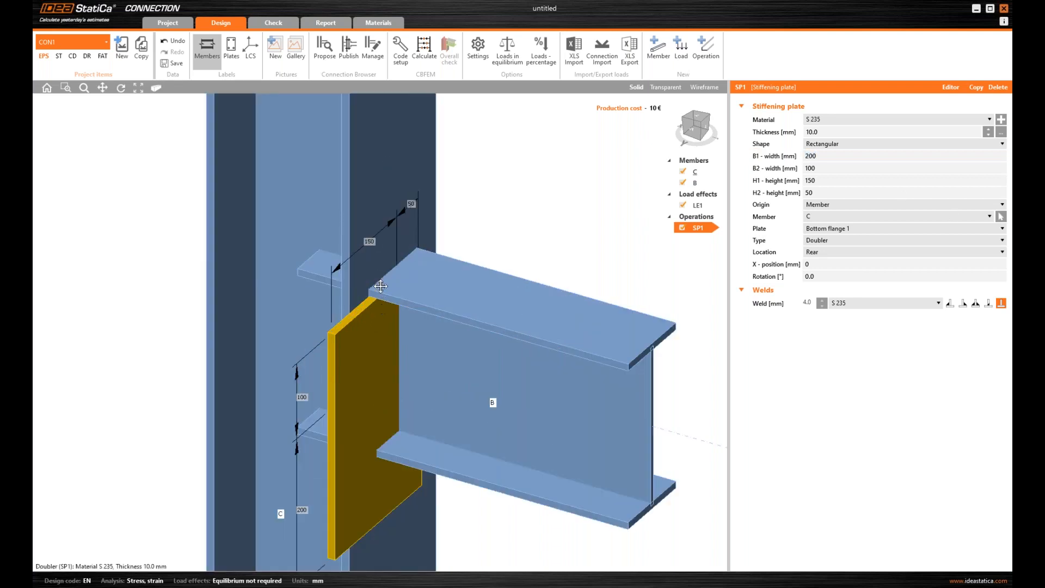
left_click(824, 156)
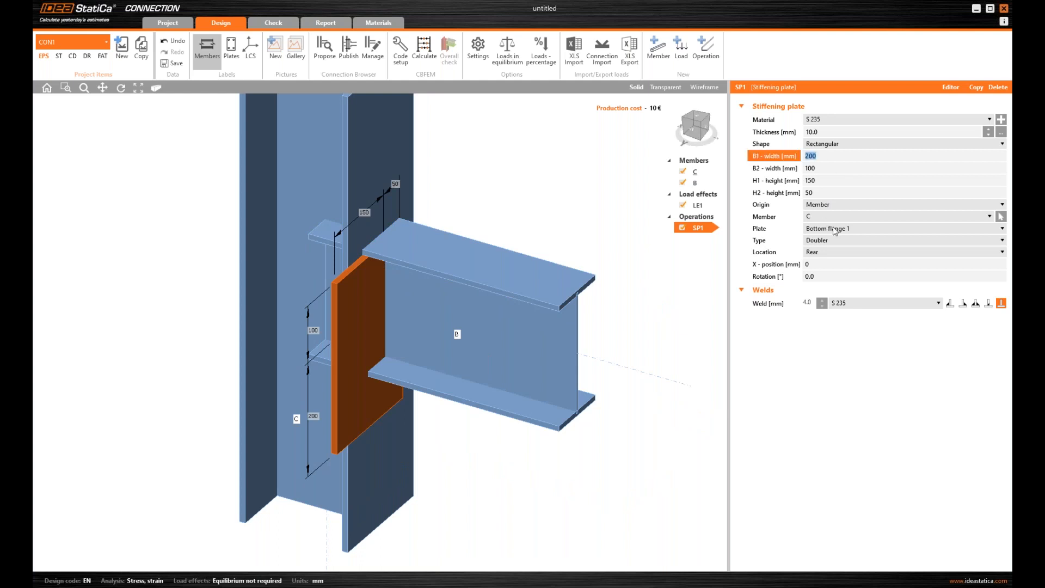
type("170")
key("Tab")
type("170")
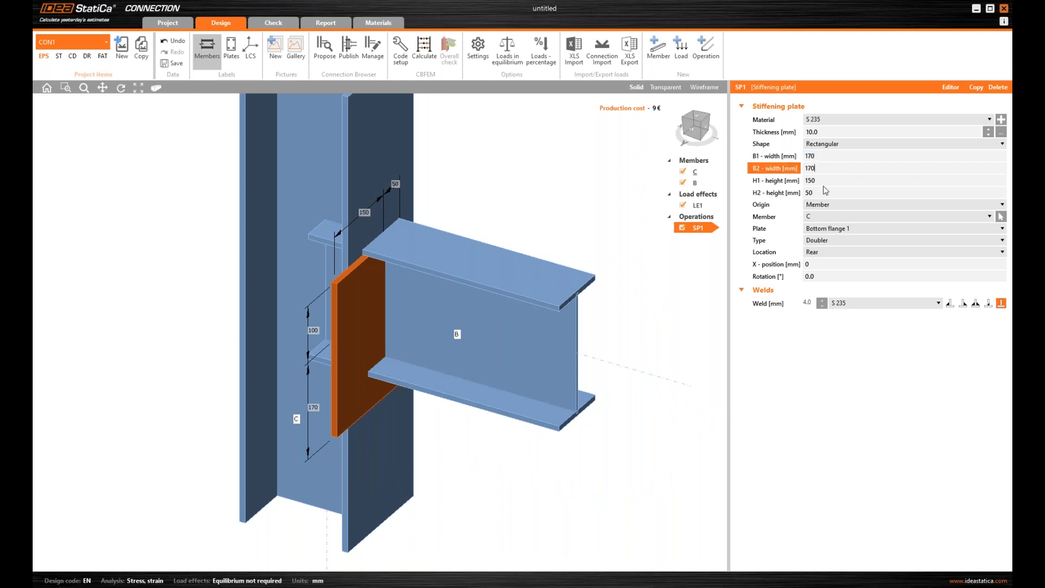
key("Tab")
type("70")
key("Tab")
type("70")
left_click(835, 132)
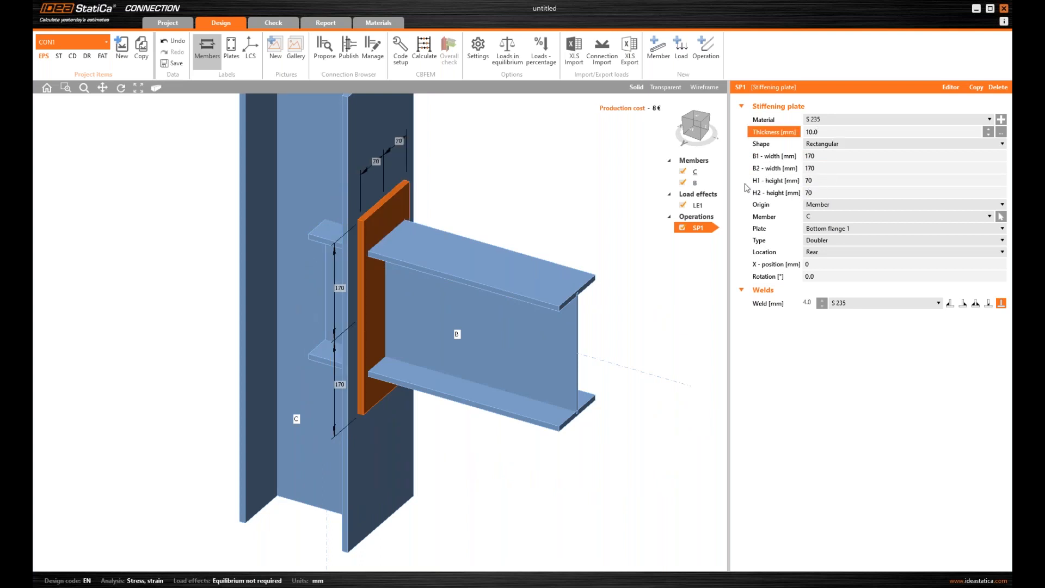
Add a work plane operation and rotate it 90° about Y.
scroll(452, 282, "down", 2)
scroll(409, 245, "up", 2)
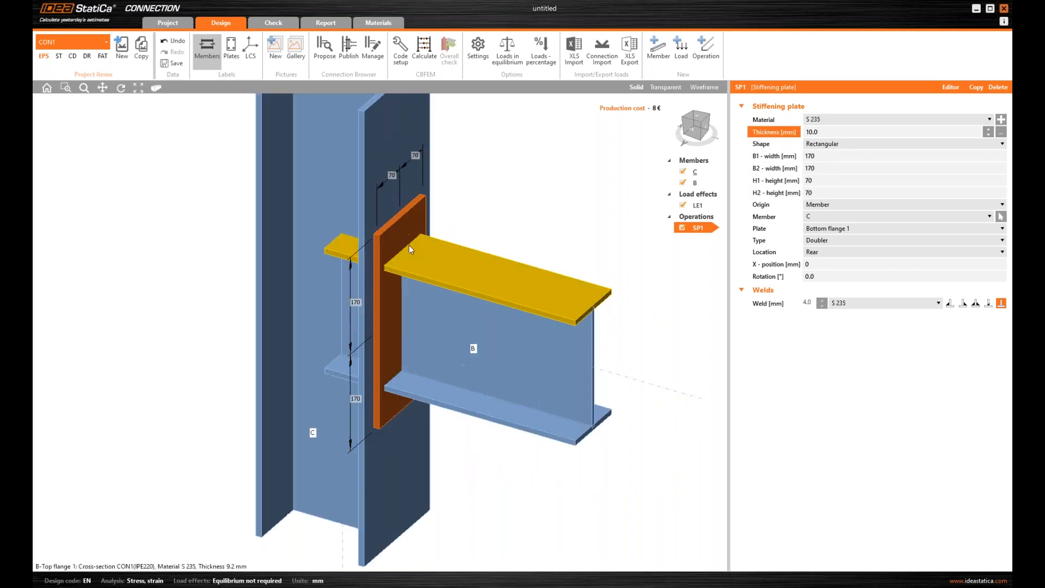
middle_click_drag(487, 254, 434, 280)
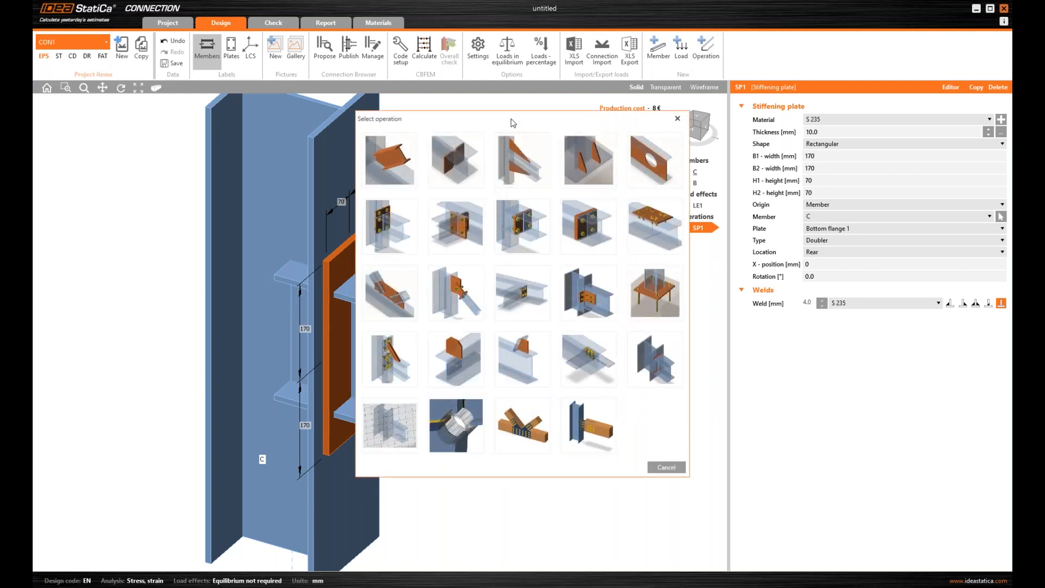
left_click(379, 433)
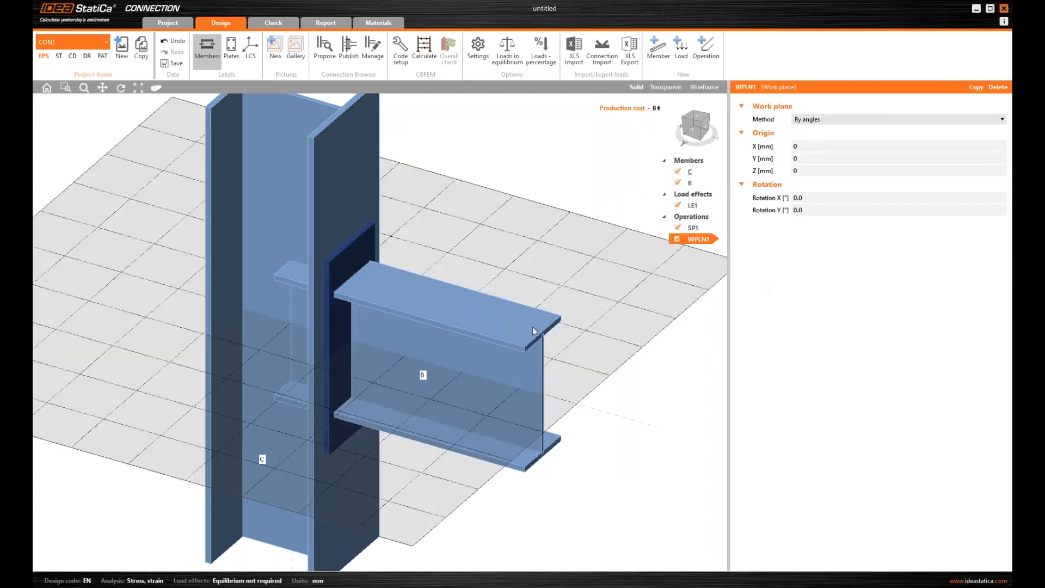
middle_click_drag(522, 288, 535, 268)
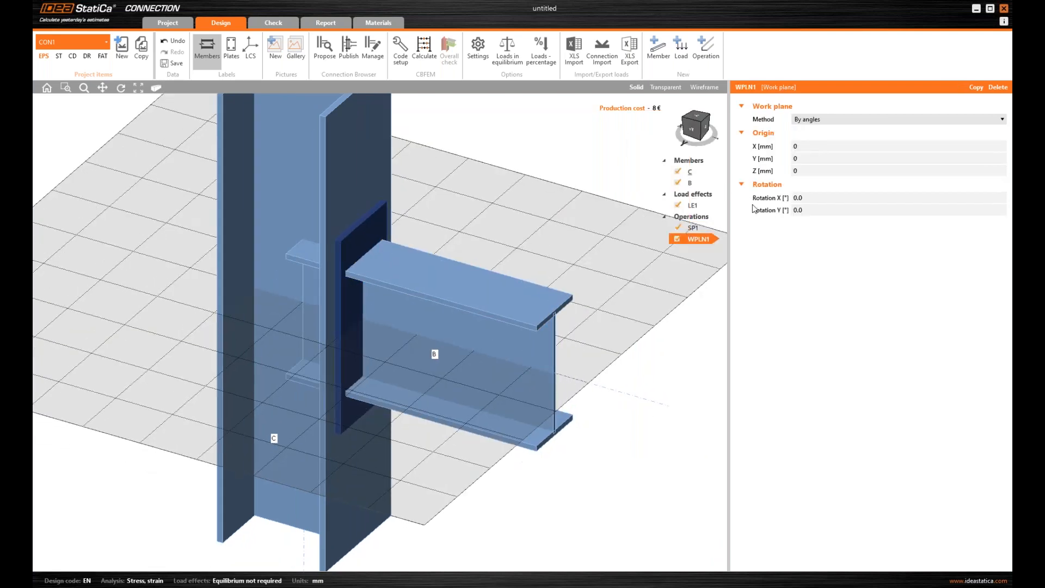
left_click(809, 211)
type("90")
key("Tab")
scroll(407, 259, "down", 3)
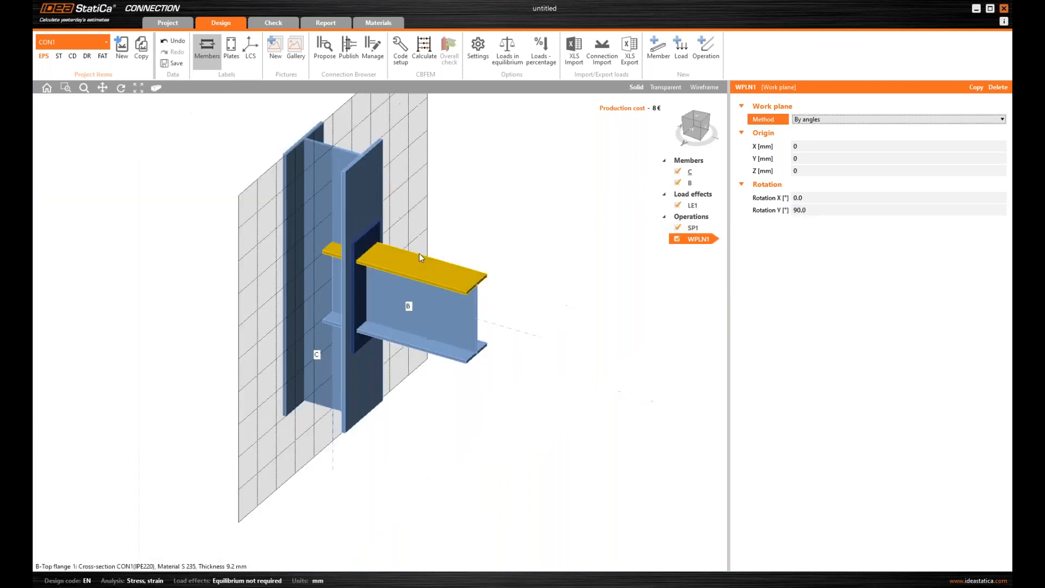
View the connection from the side and set the work plane's X origin to 105 mm.
left_click(691, 130)
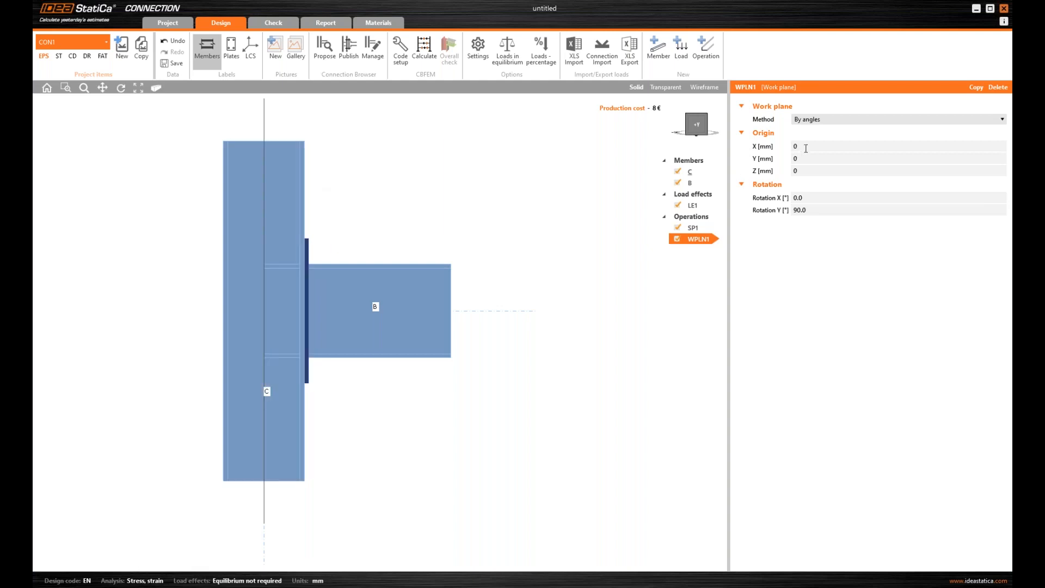
left_click(775, 148)
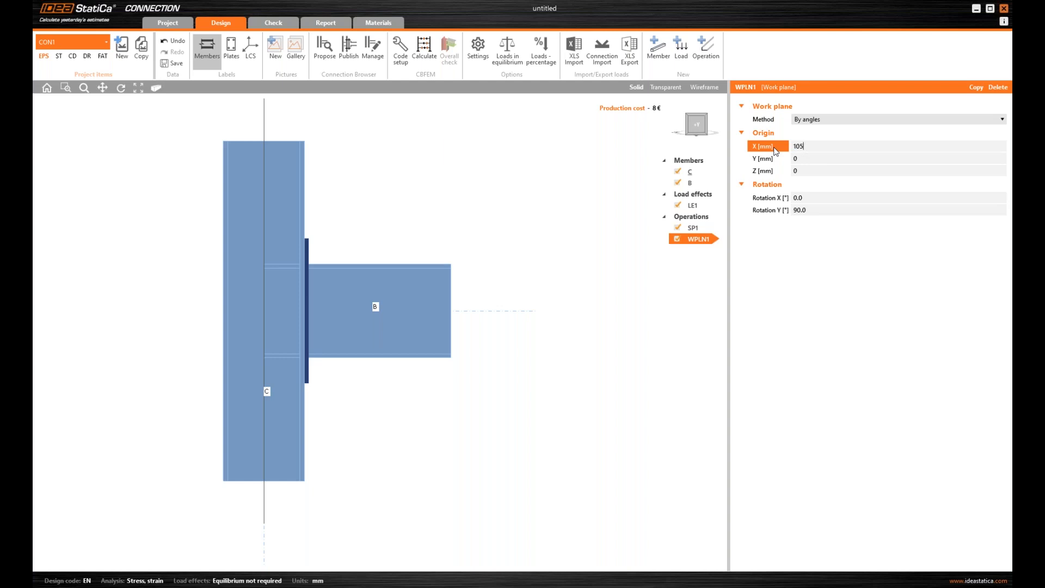
type("105")
key("Tab")
Add a cut of member B, using the work plane WPLN1 as the cutting object.
scroll(308, 250, "up", 3)
scroll(310, 249, "up", 2)
scroll(344, 234, "down", 4)
right_click_drag(382, 278, 507, 223)
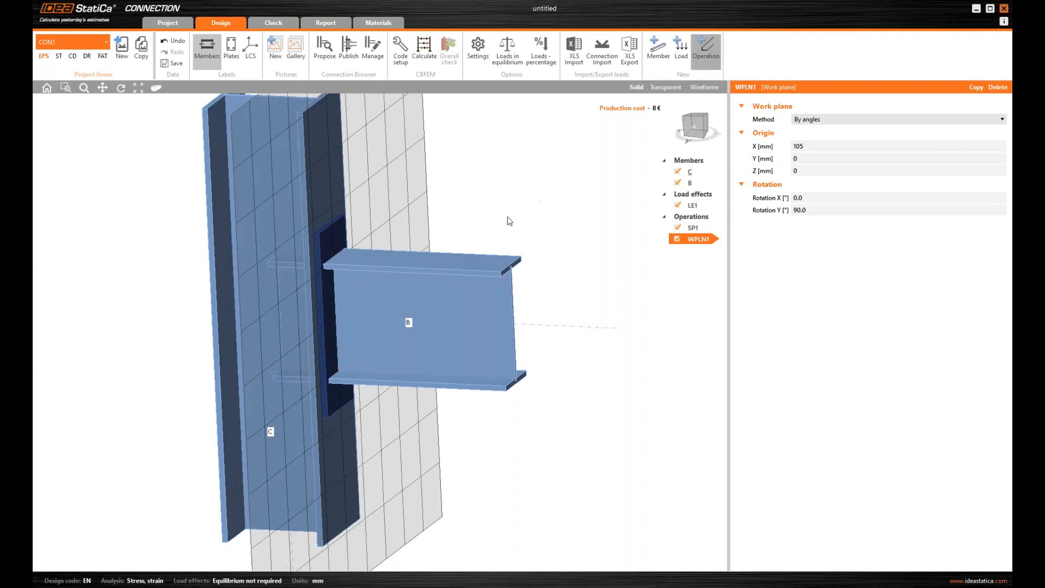
left_click(391, 168)
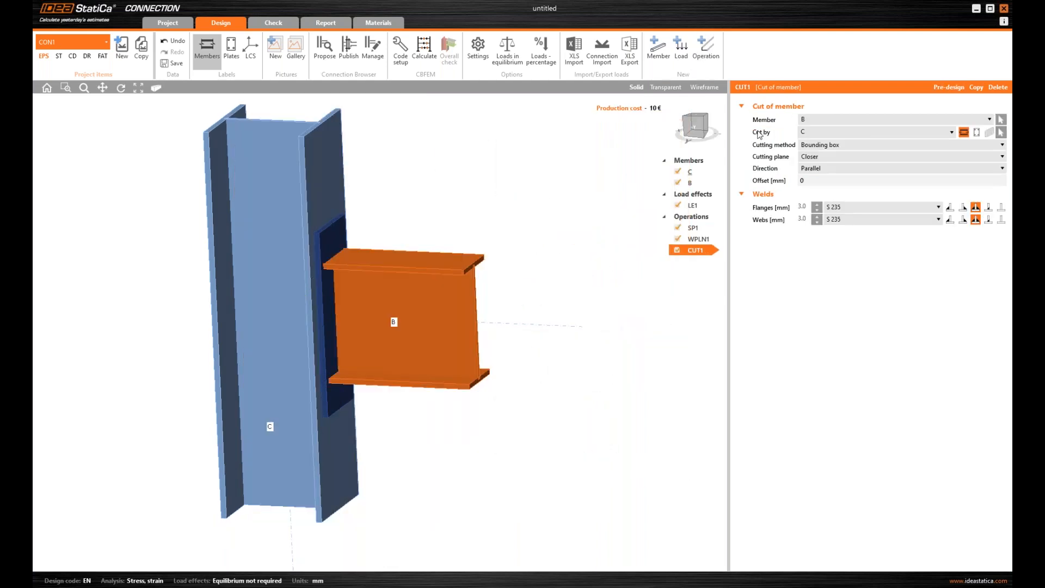
left_click(989, 132)
Add an M16 8.8 bolt grid joining the stiffening plate SP1 to column C's bottom flange.
right_click_drag(358, 288, 515, 297)
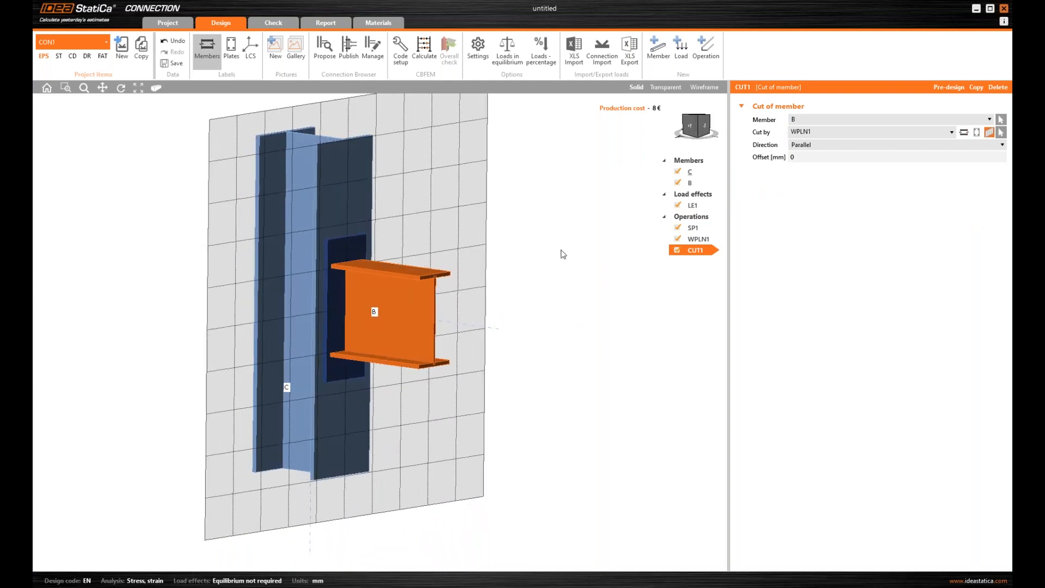
left_click(708, 48)
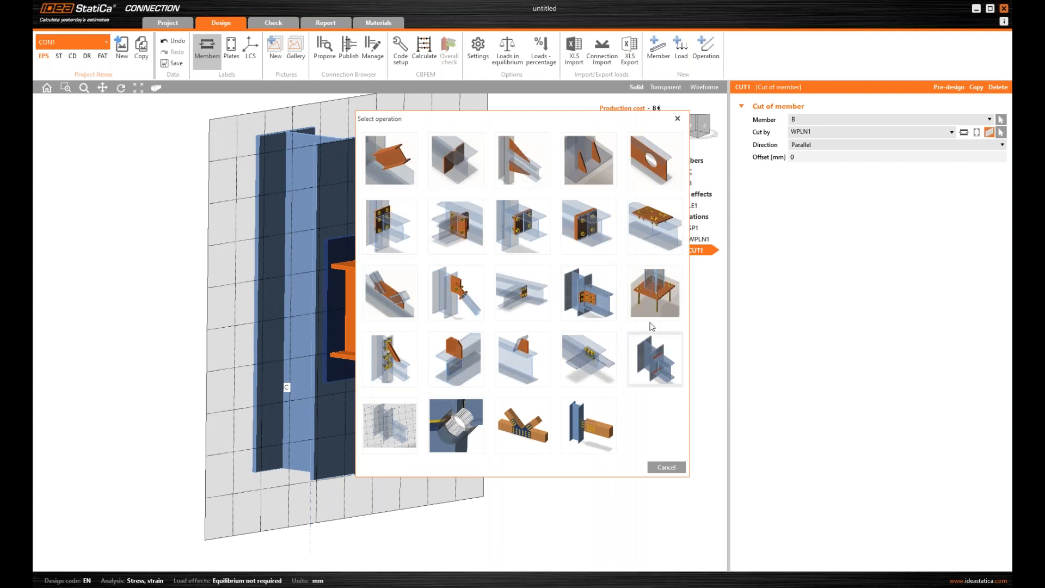
left_click(591, 357)
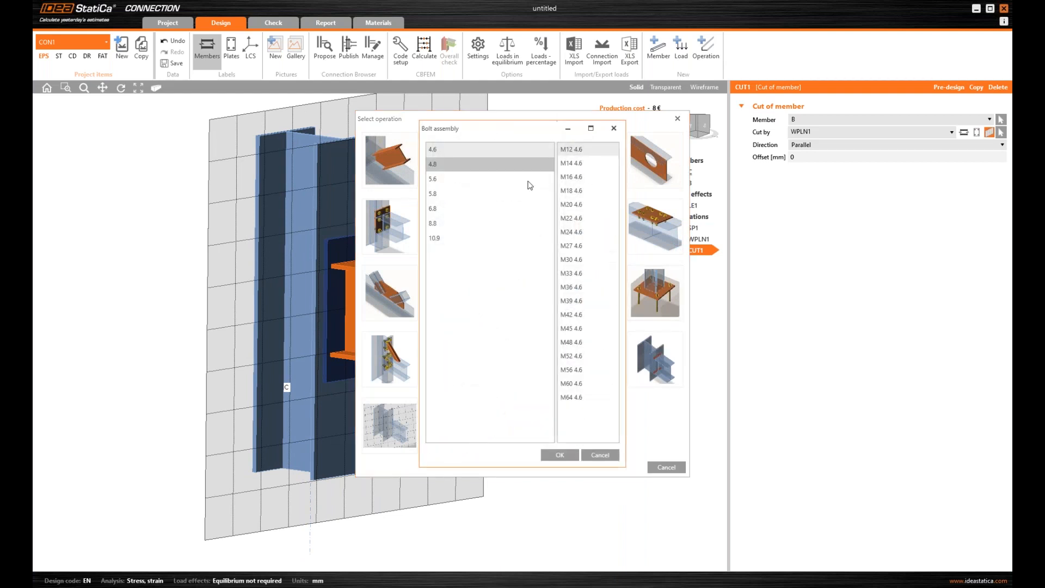
left_click(443, 224)
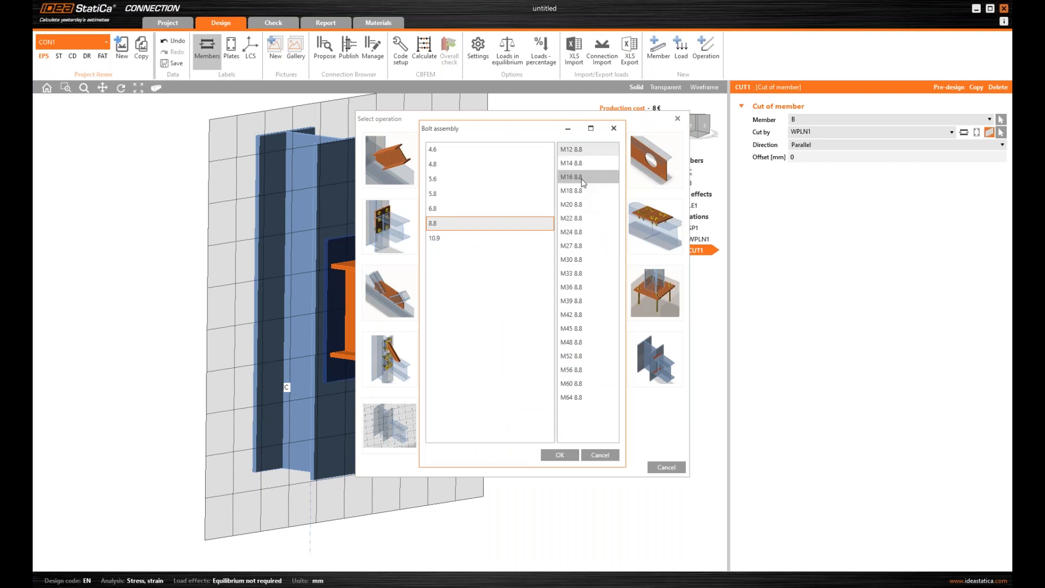
left_click(581, 177)
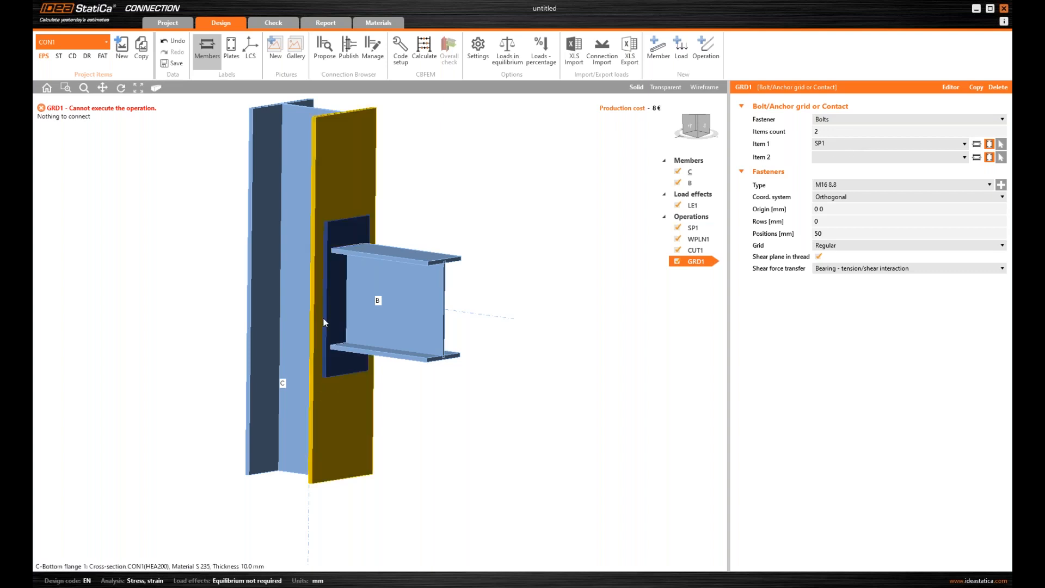
left_click(976, 158)
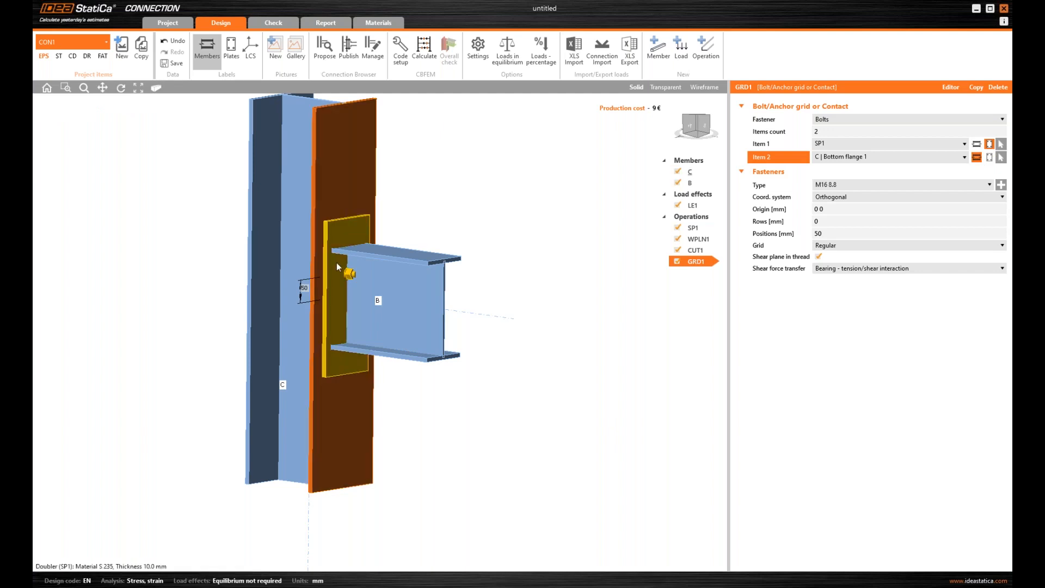
Try bolt positions of 60 and 140 mm for the grid GRD1.
scroll(349, 278, "up", 3)
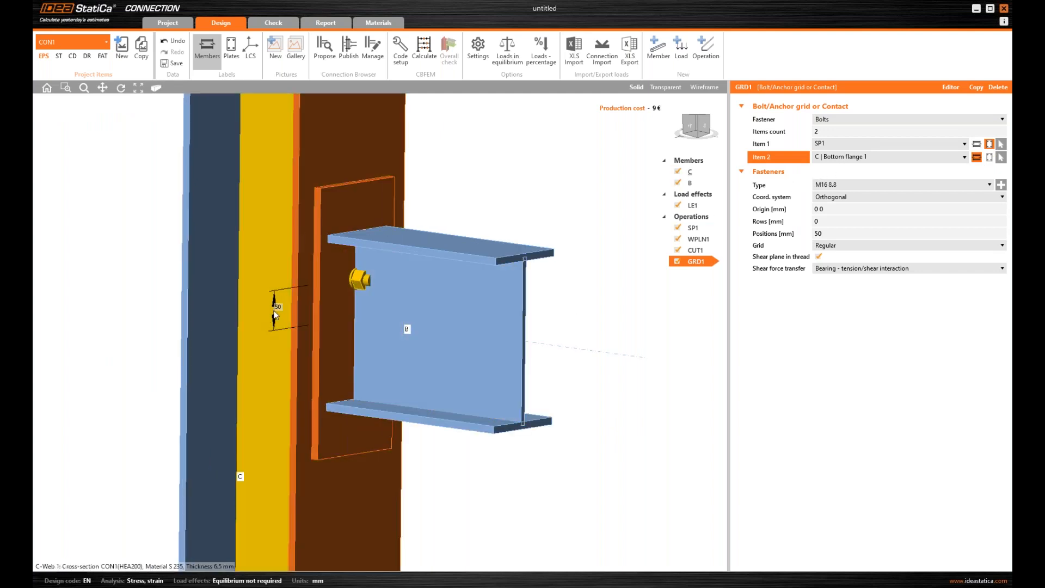
left_click(834, 233)
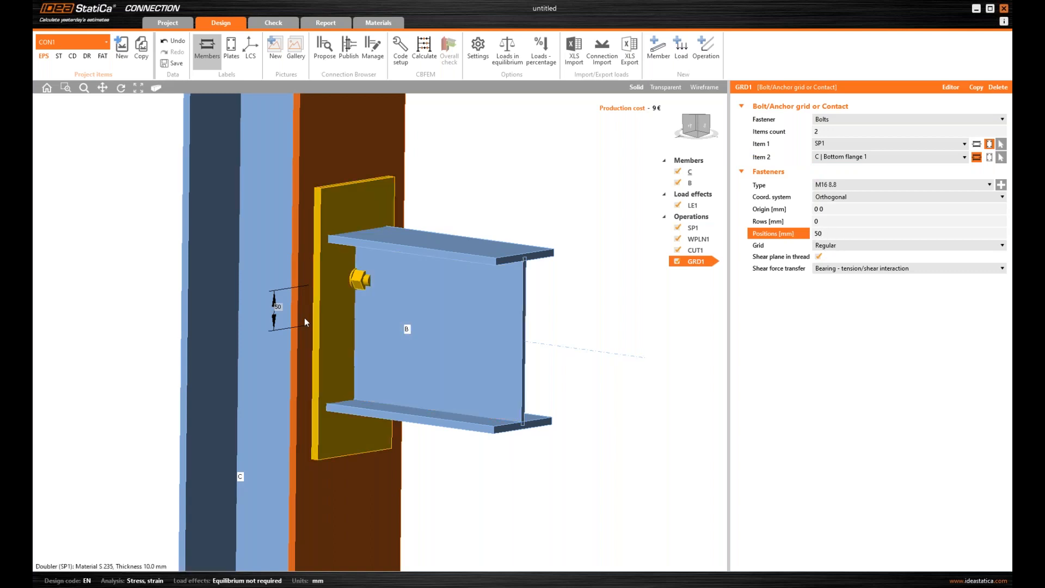
scroll(351, 312, "up", 3)
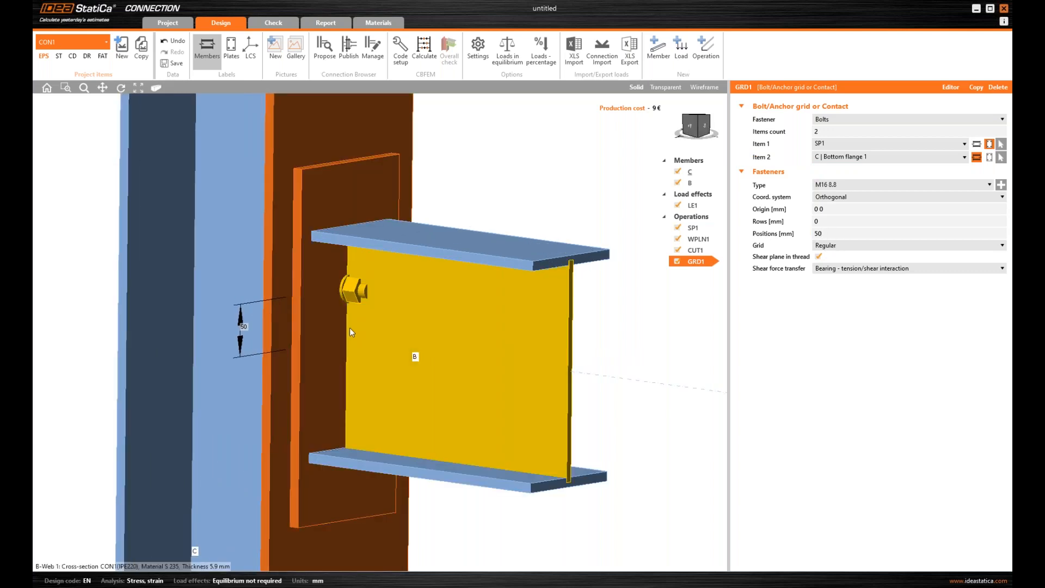
middle_click_drag(349, 333, 342, 362)
left_click(828, 236)
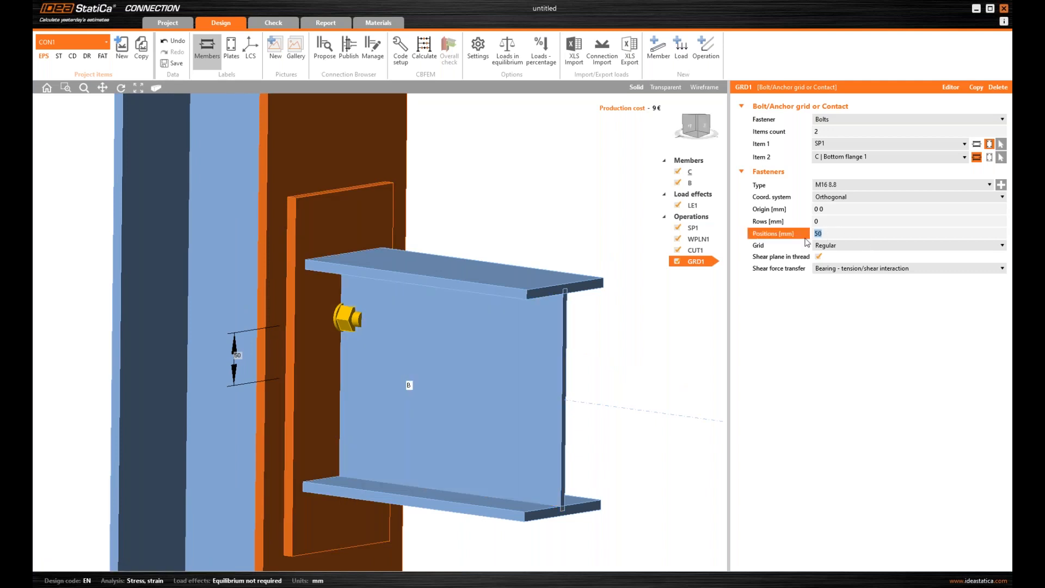
type("60 140")
key("Return")
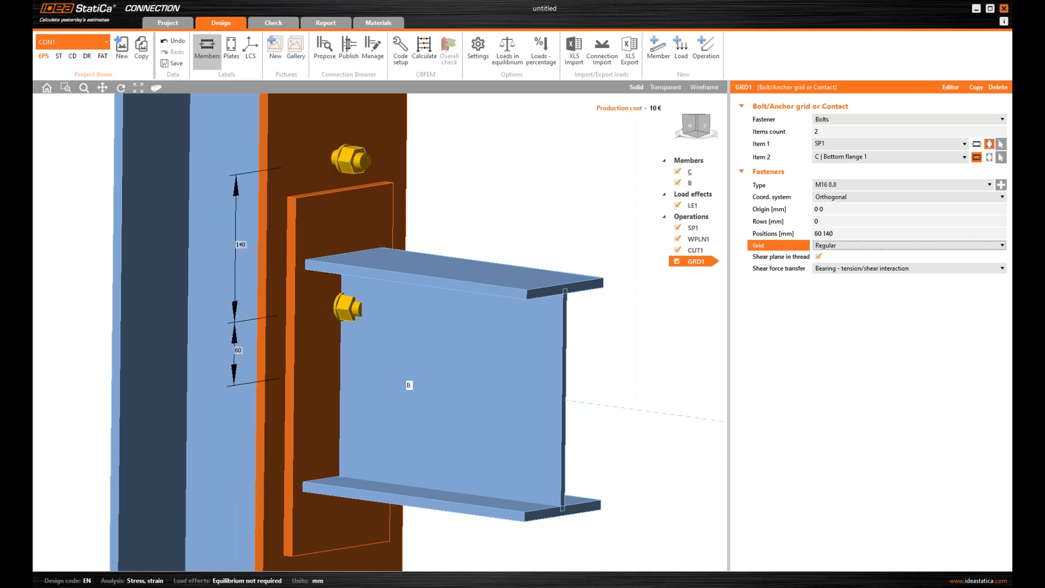
Try reducing the second bolt position of GRD1 to 120 mm and to 90 mm.
left_click(837, 235)
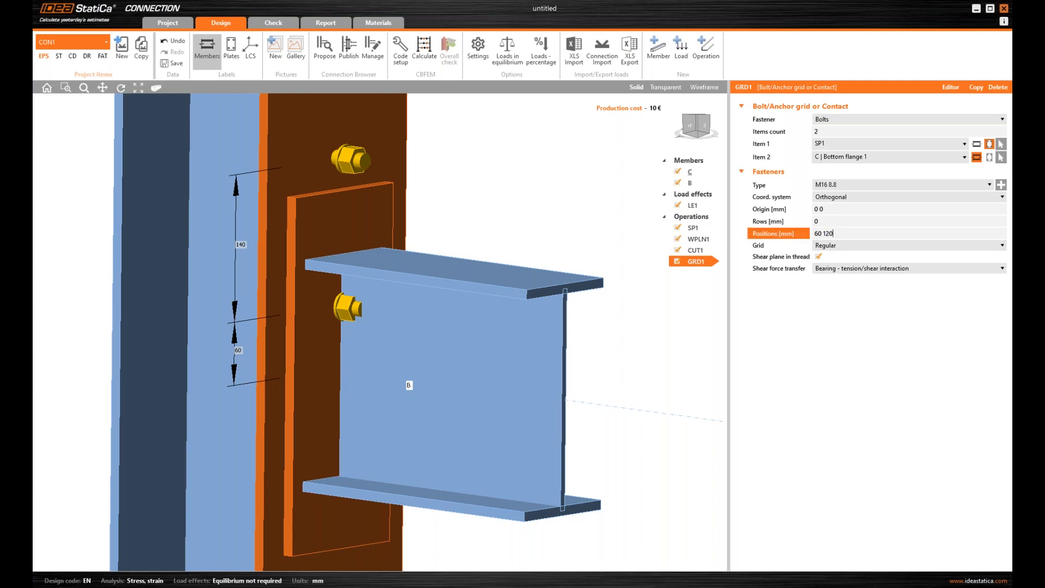
key("Return")
left_click(899, 236)
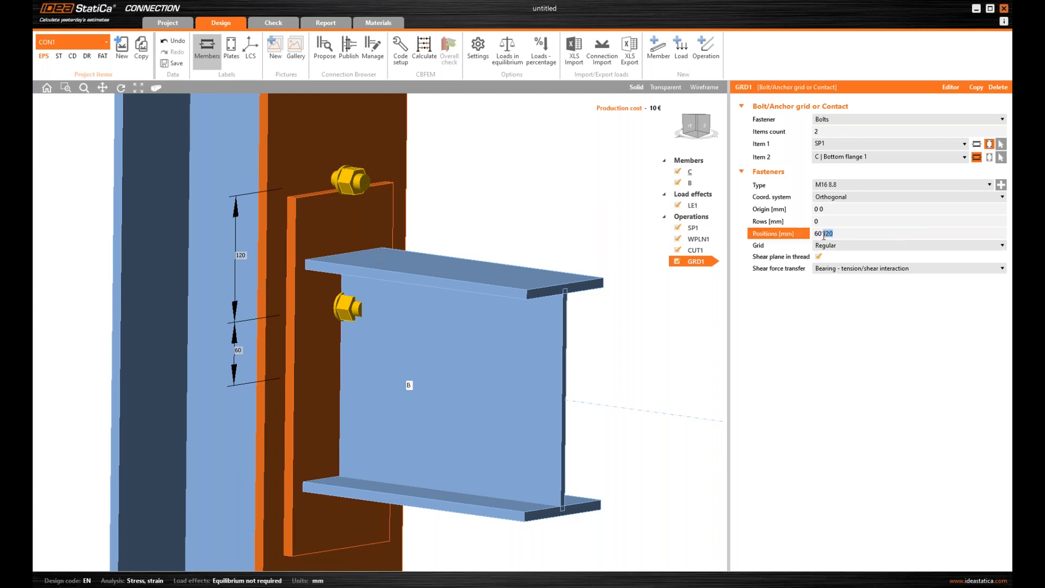
type("90")
key("Return")
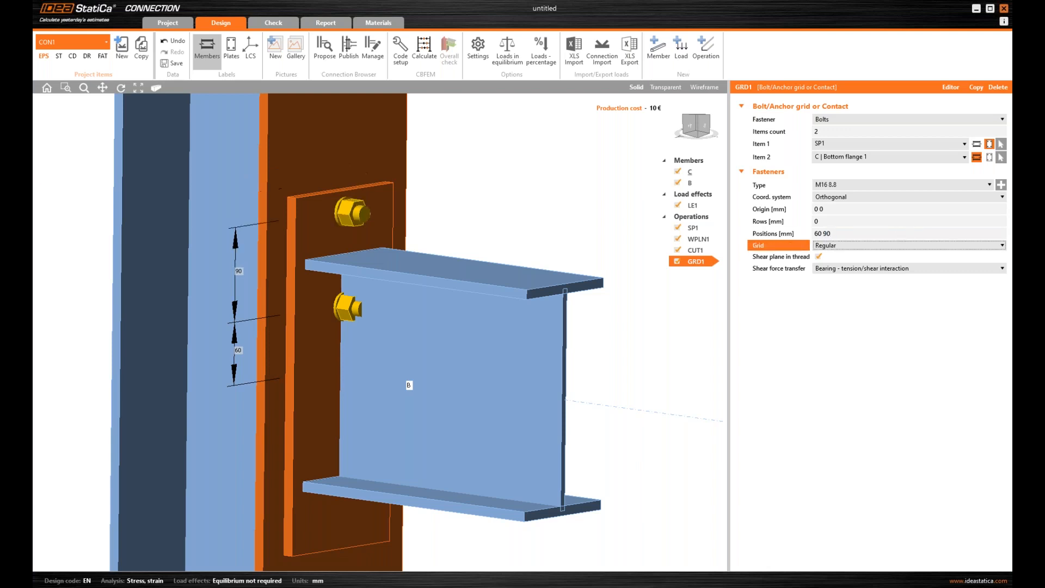
Try mirroring the bolts below the axis with the position list 60 90 -60 -90 mm.
left_click(846, 233)
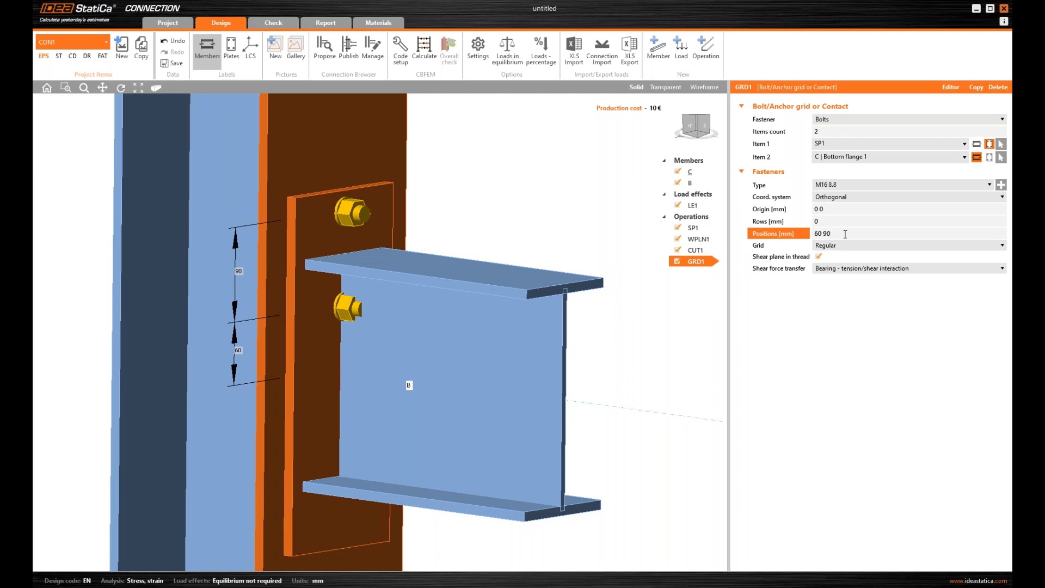
type("-60 -90")
key("Return")
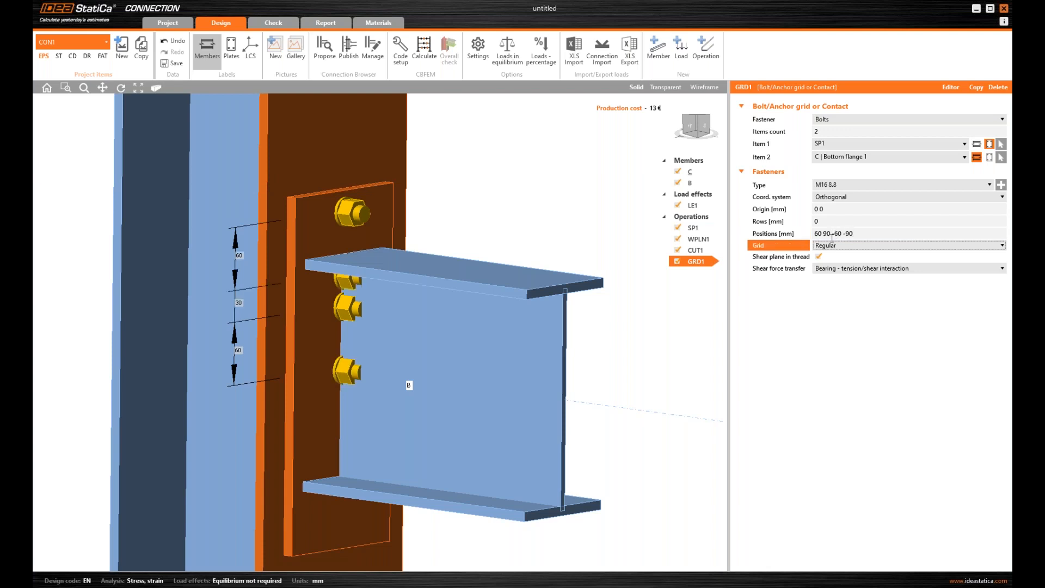
Enter the bolt positions as the semicolon-separated list 60; 50; -60; -50 mm.
left_click_drag(865, 233, 825, 234)
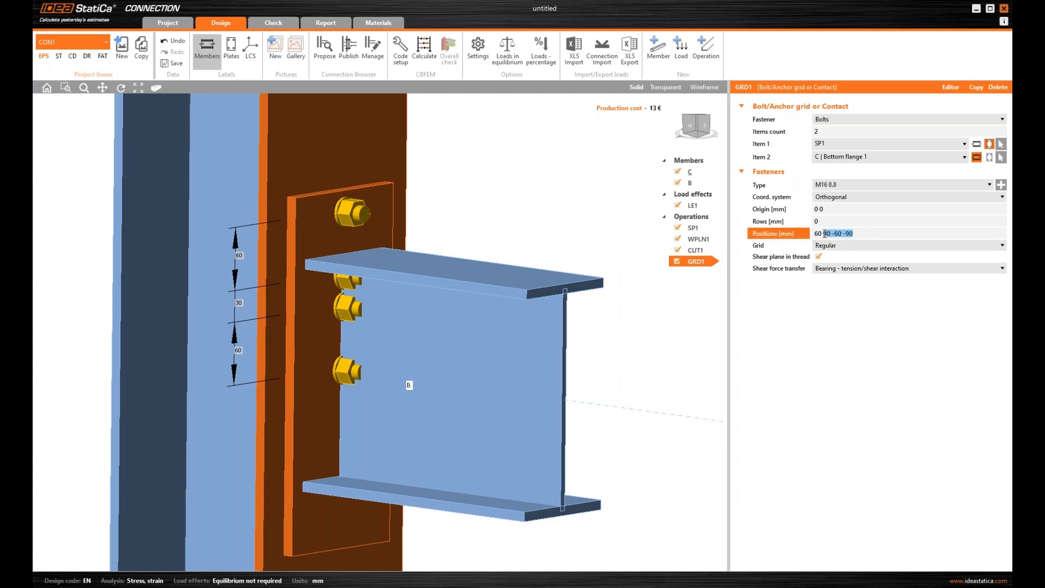
type(";")
key("Tab")
Try 90 mm and 120 mm as the second value in the bolt position list.
left_click(825, 234)
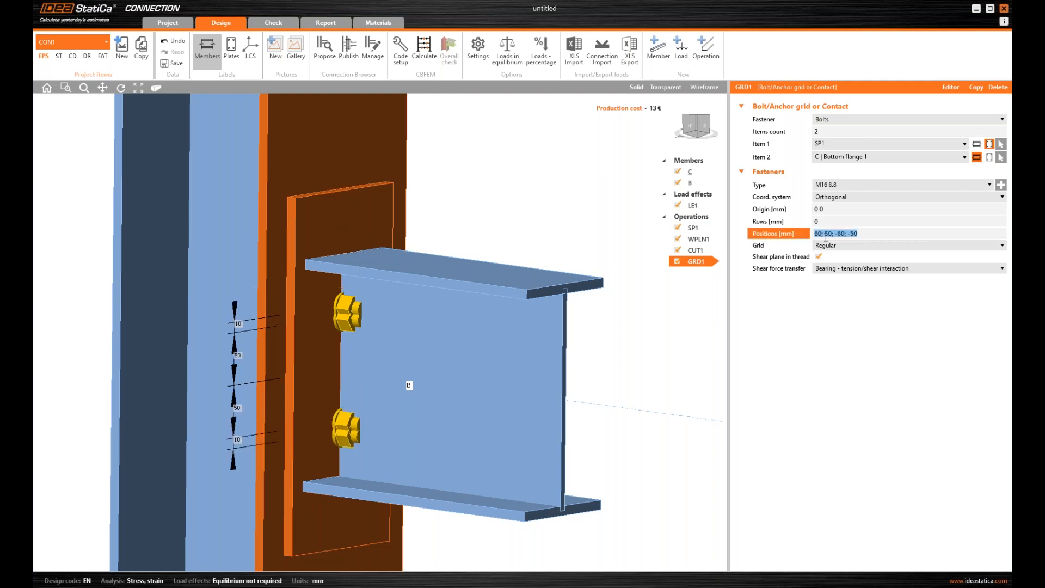
key("Delete")
type("9")
key("Tab")
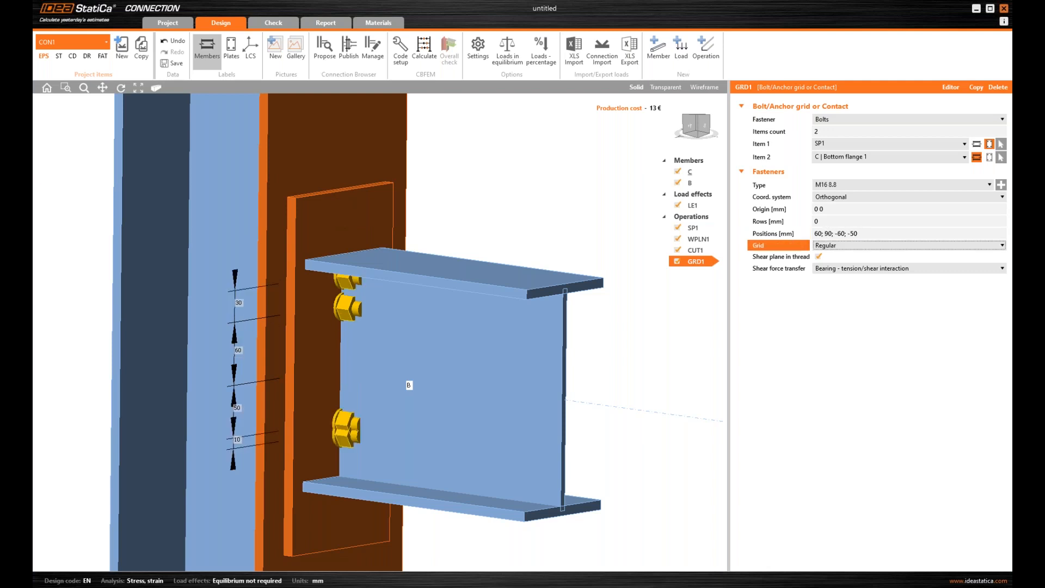
left_click(827, 234)
key("Delete")
type("12")
key("Tab")
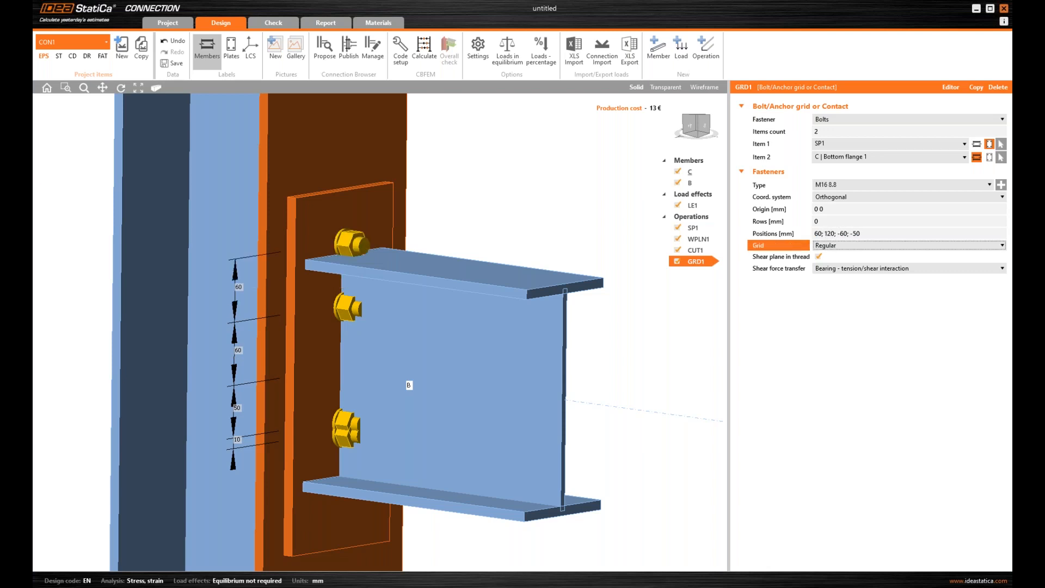
Set the bolt grid's positions to 60; 140; -60; -140 mm.
left_click(829, 234)
key("Delete")
type("4")
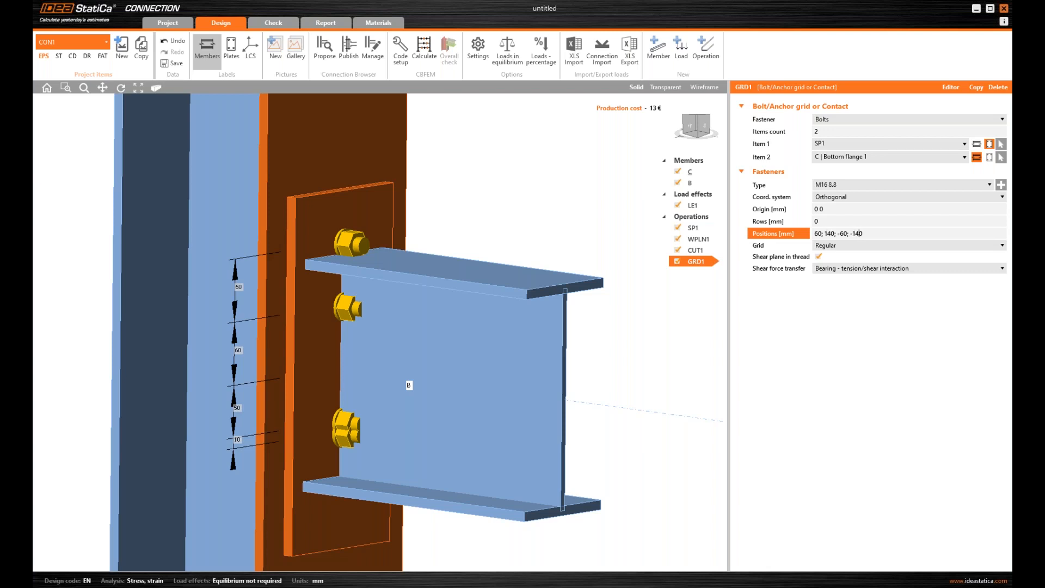
key("Tab")
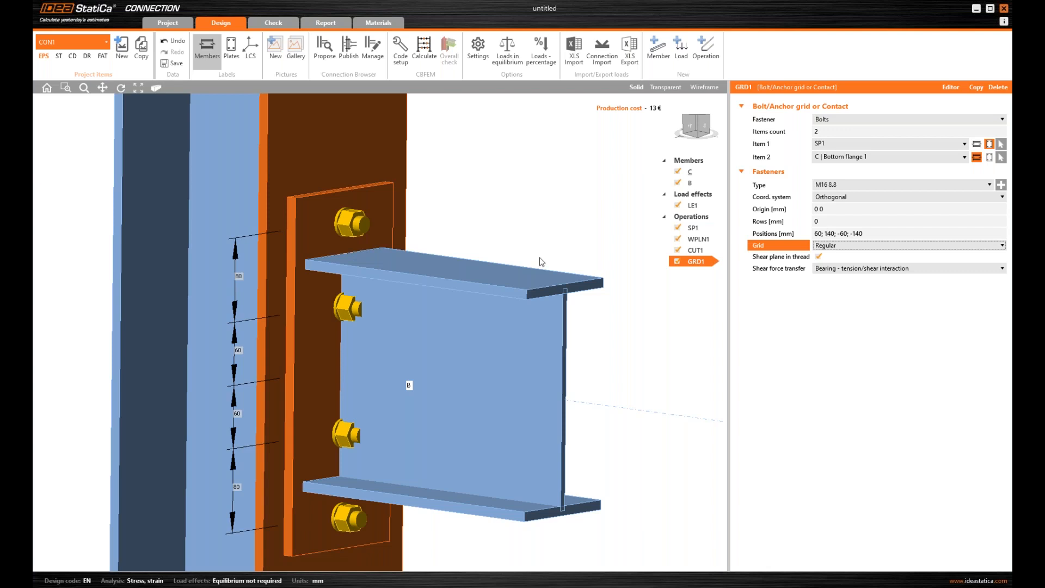
Set the bolt grid's rows to 50; -50 mm to form two bolt columns.
scroll(418, 304, "down", 3)
mouse_move(448, 365)
middle_mouse_down("ctrl")
mouse_move(416, 365)
mouse_move(439, 361)
middle_mouse_up("ctrl")
left_click(802, 225)
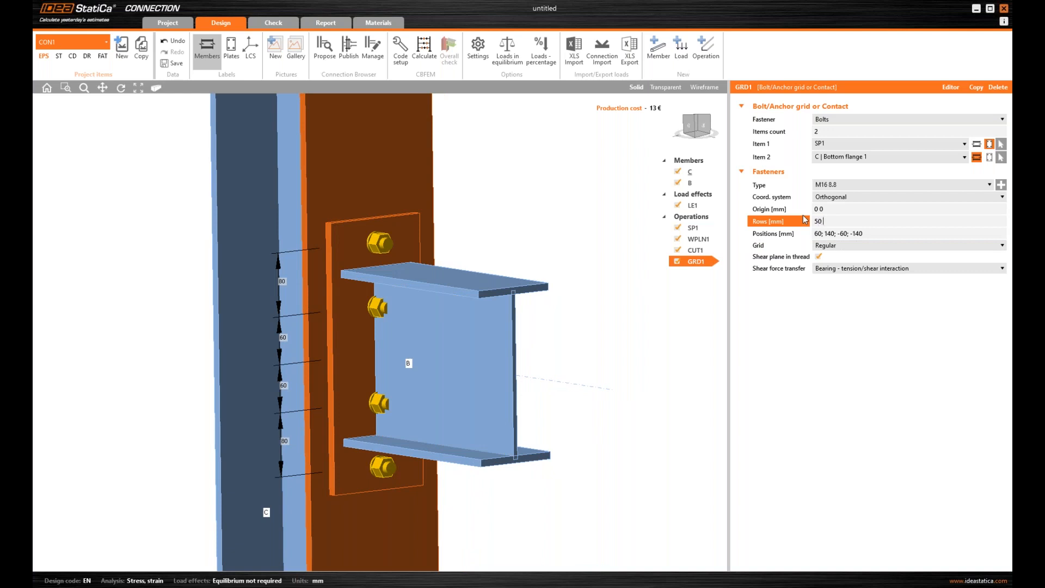
type("50; -50")
key("Tab")
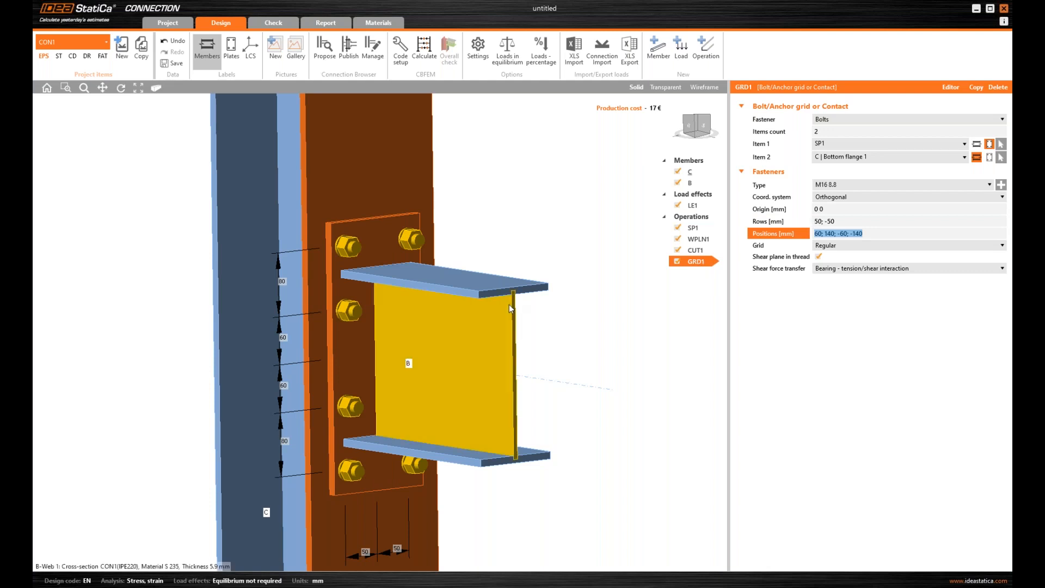
Add a second stiffening plate operation to the connection.
scroll(508, 306, "down", 3)
right_click_drag(482, 323, 466, 351)
scroll(480, 342, "down", 2)
middle_click_drag(506, 323, 487, 330)
scroll(380, 331, "up", 3)
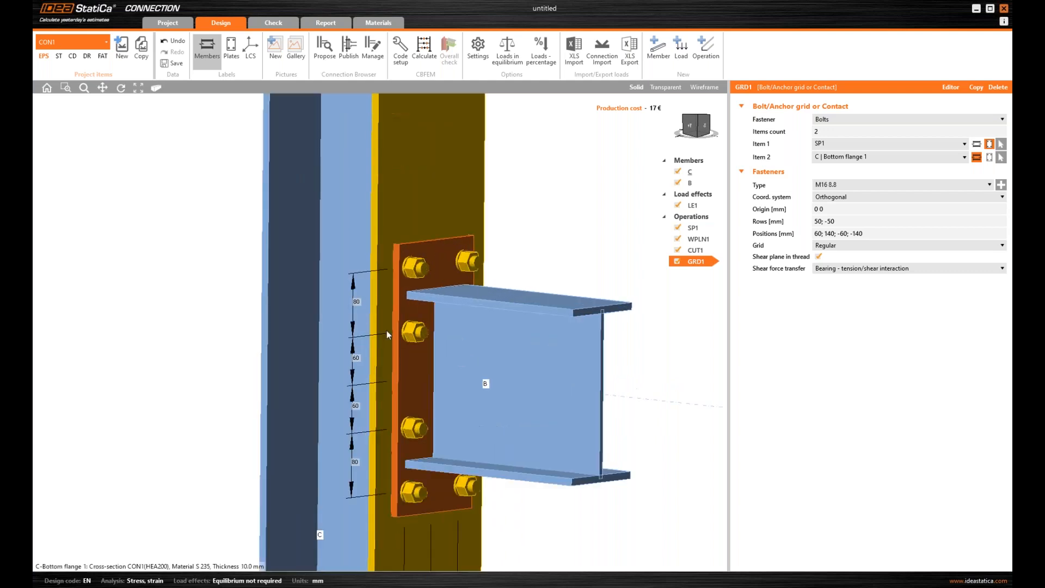
scroll(386, 331, "down", 3)
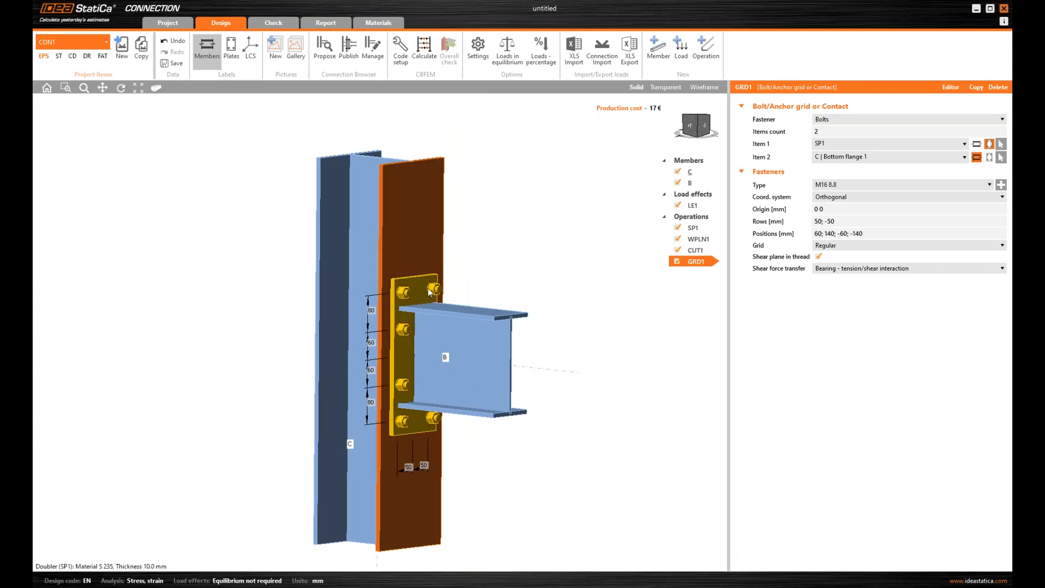
left_click(712, 57)
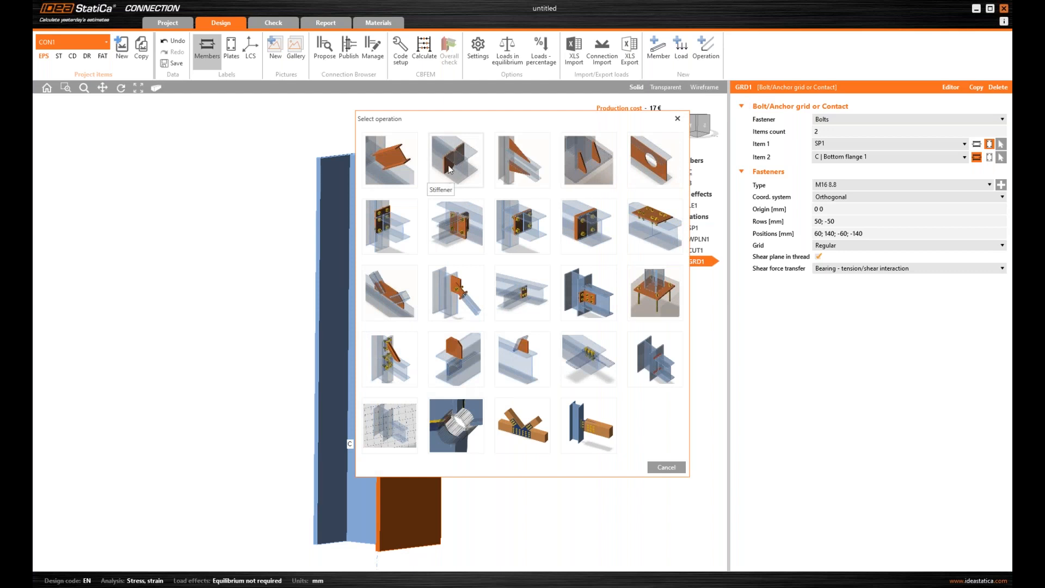
left_click(455, 368)
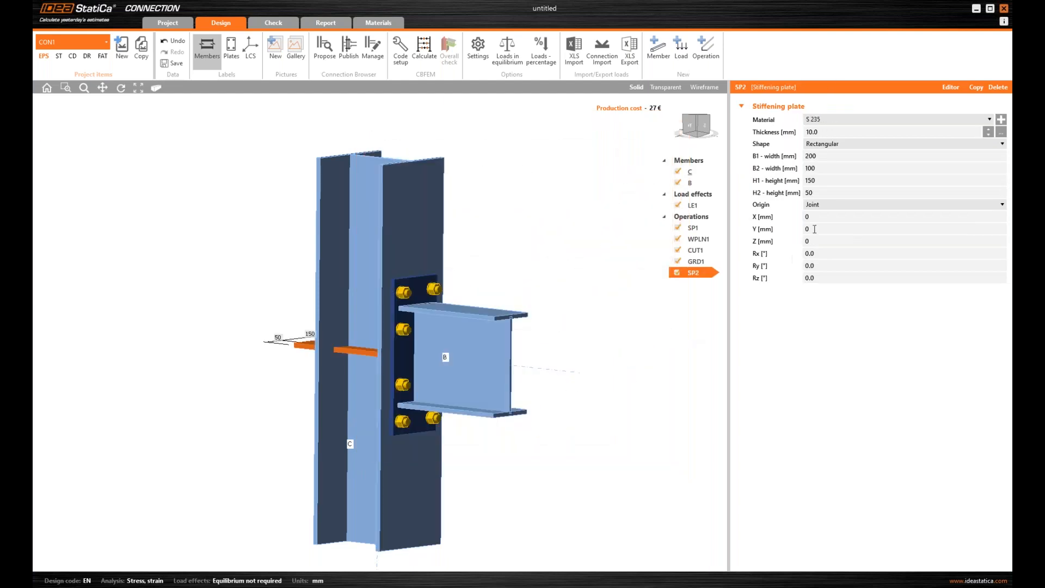
Set the new plate's origin to member C and attach it to the column plate Web 1.
left_click(828, 206)
left_click(836, 224)
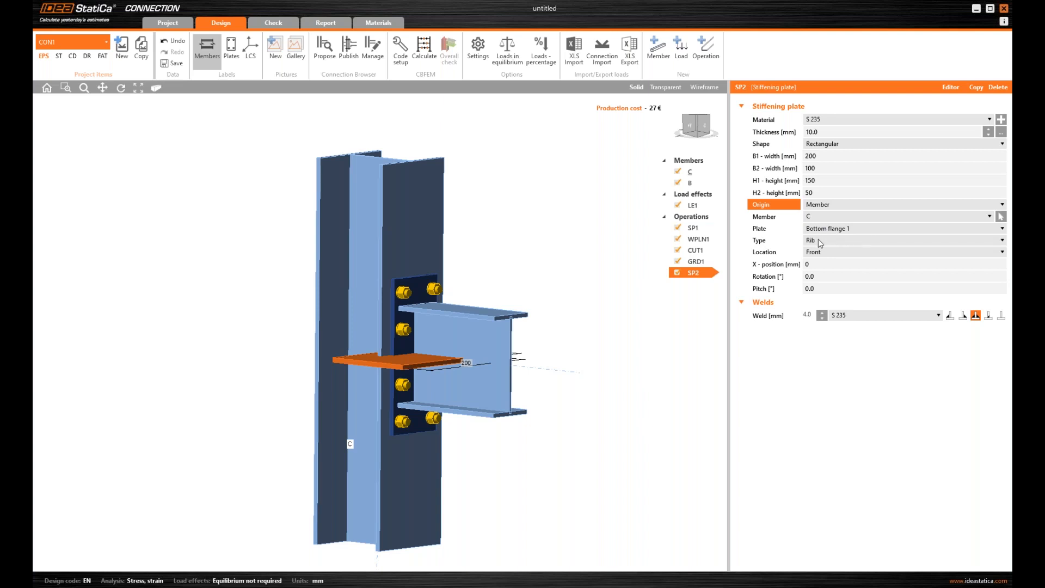
left_click(839, 228)
left_click(841, 255)
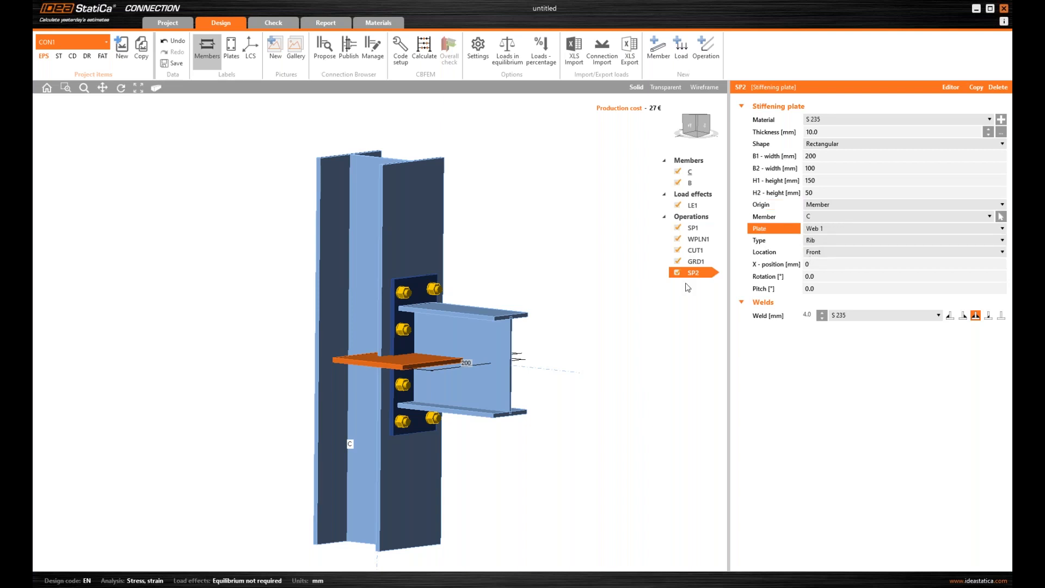
Switch to the transparent display and set plate SP2's B1 and B2 widths to 85 mm each.
scroll(350, 348, "up", 3)
right_click_drag(348, 347, 365, 393)
left_click(665, 87)
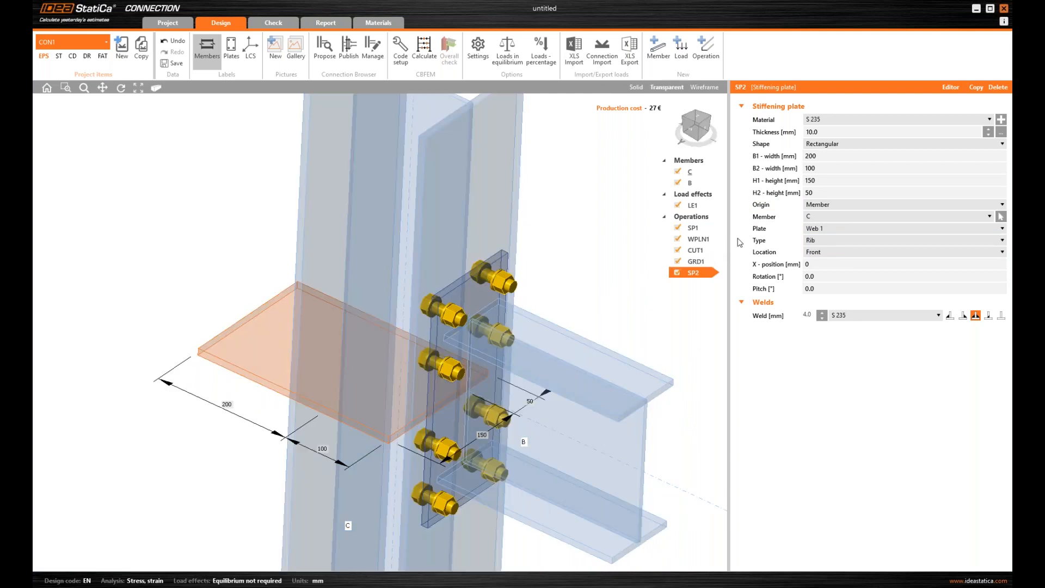
left_click(827, 158)
type("85")
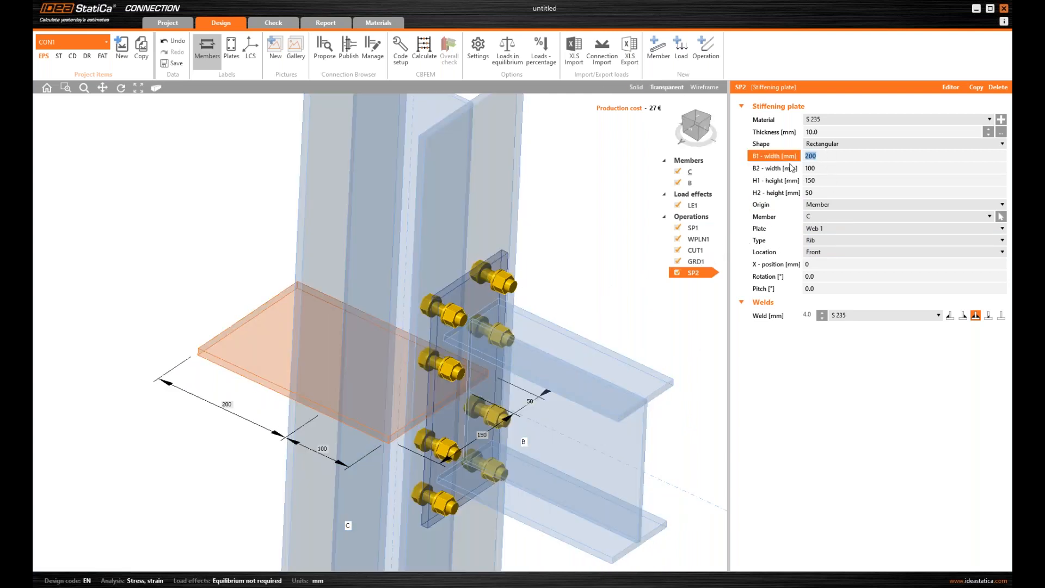
left_click(827, 169)
type("85")
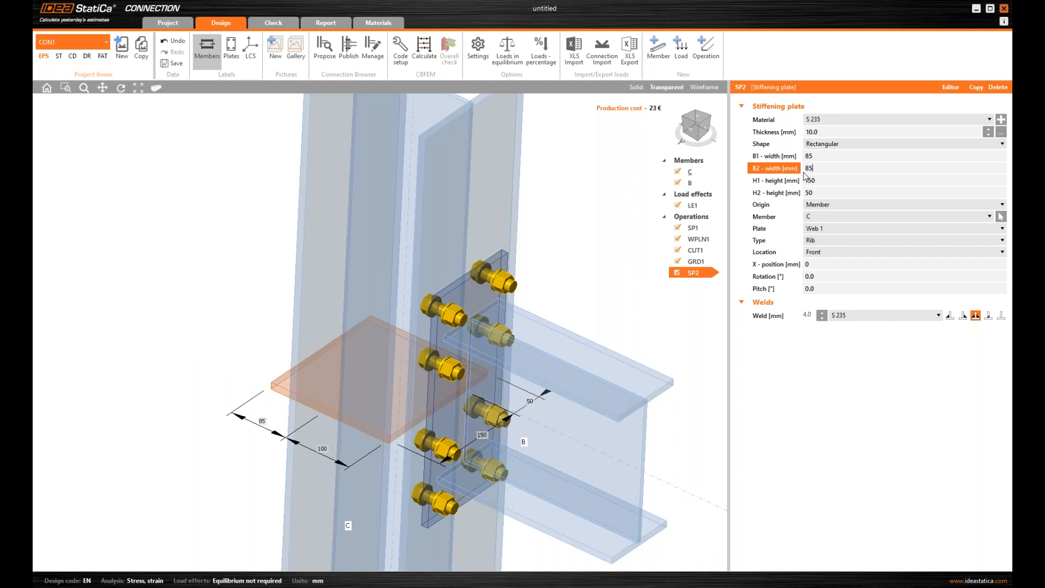
Set plate SP2's H1 height to 90 mm and H2 height to 0 mm.
left_click(826, 183)
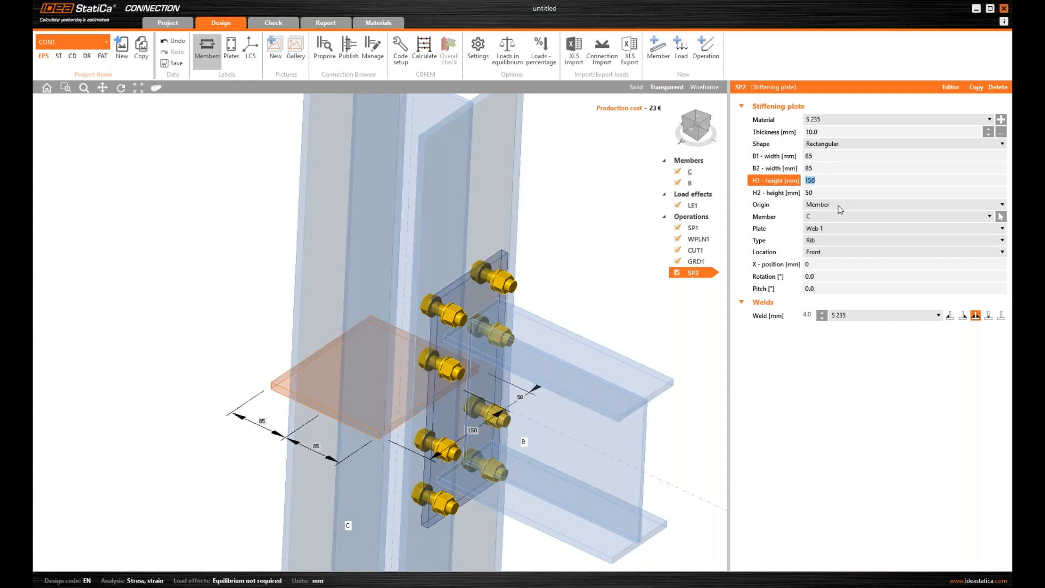
left_click(830, 193)
type("0")
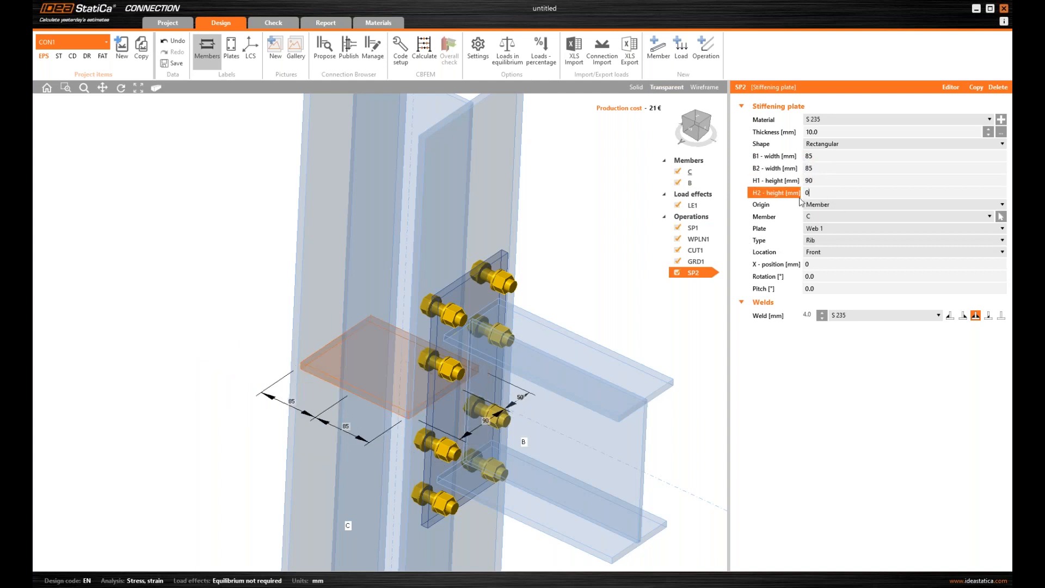
key("Tab")
Return to the solid display and set plate SP2's X-position along the column to 105 mm.
left_click(636, 87)
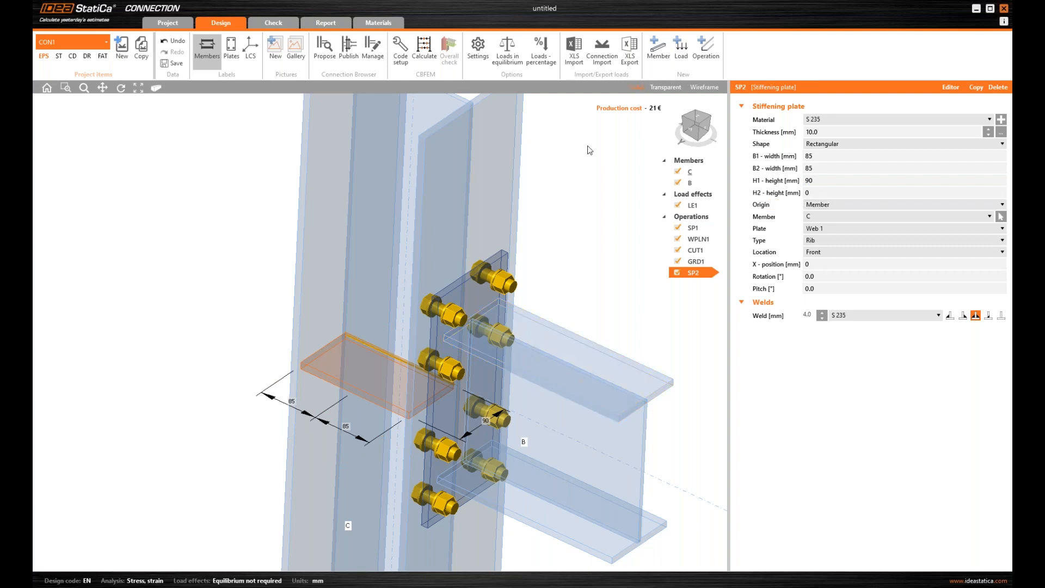
scroll(349, 360, "up", 2)
mouse_move(368, 390)
right_mouse_down()
mouse_move(416, 328)
mouse_move(376, 365)
mouse_move(377, 405)
right_mouse_up()
scroll(378, 405, "up", 3)
right_click_drag(578, 322, 545, 359)
scroll(536, 385, "down", 3)
middle_click_drag(536, 385, 501, 352)
middle_click_drag(444, 334, 421, 330)
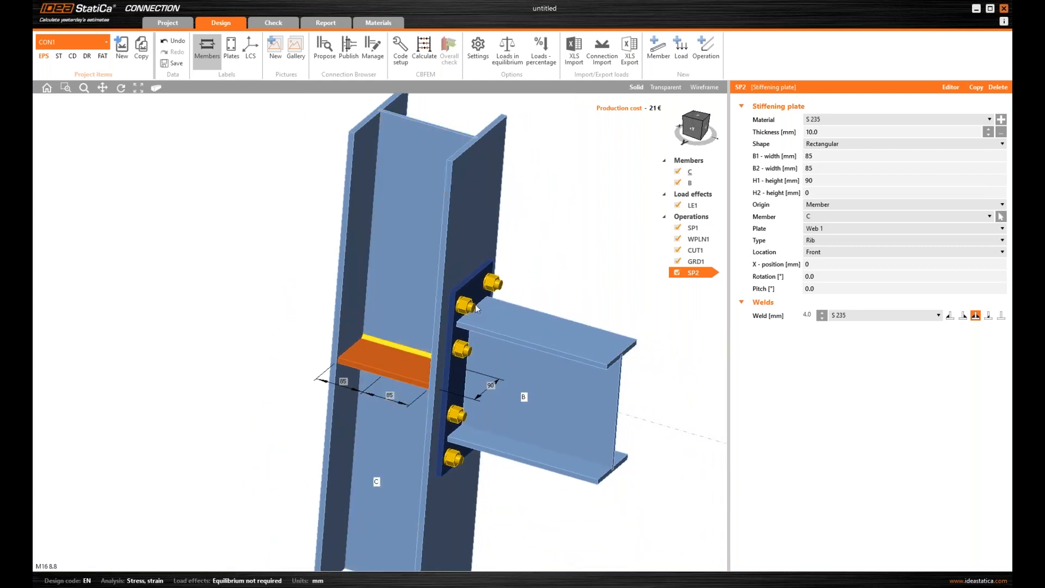
left_click(817, 263)
type("105")
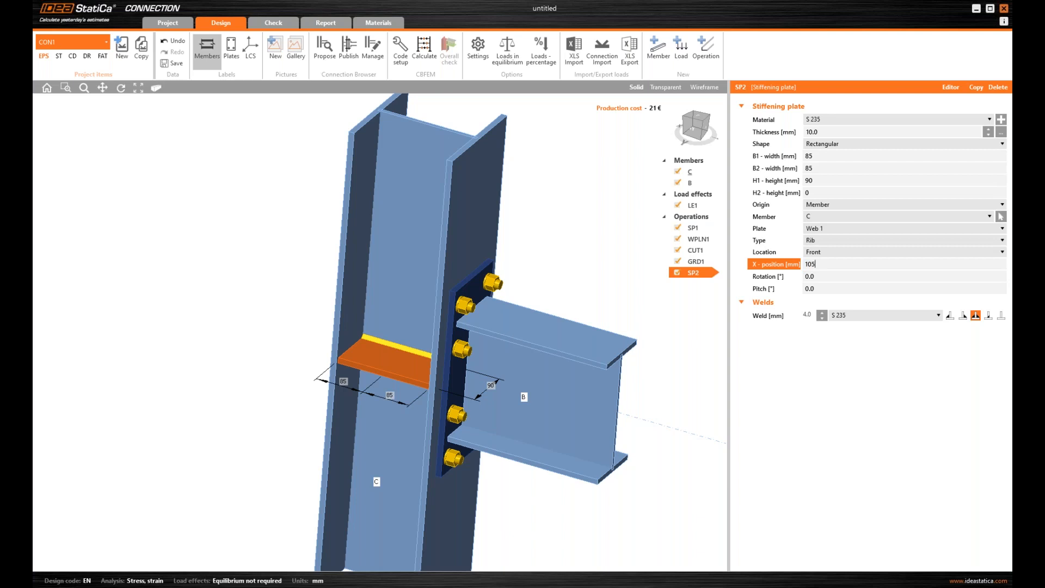
key("Tab")
View the connection from the side and in 3D to check the stiffener's alignment with beam B's top flange.
left_click(692, 129)
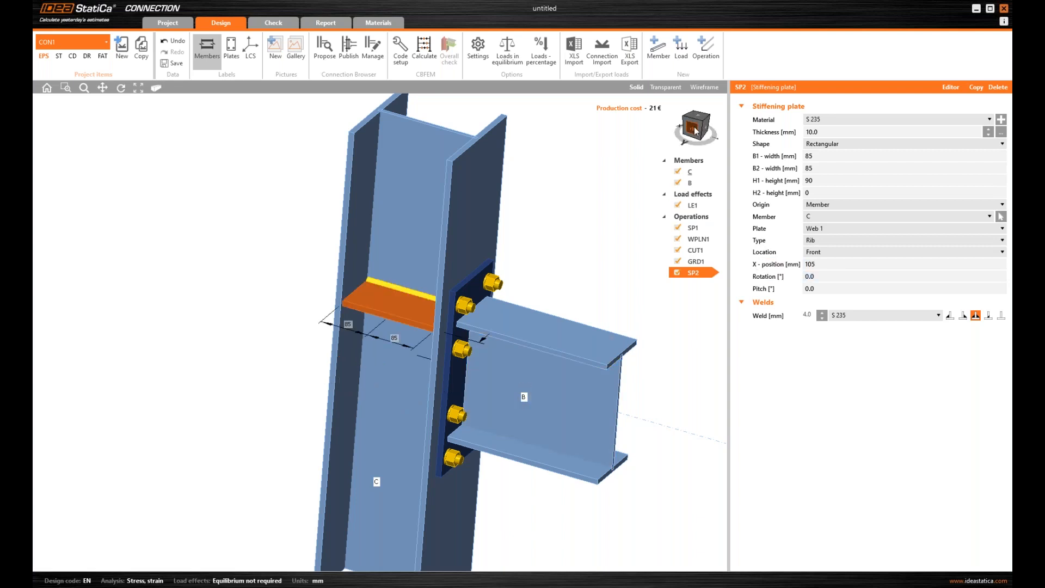
scroll(326, 243, "up", 3)
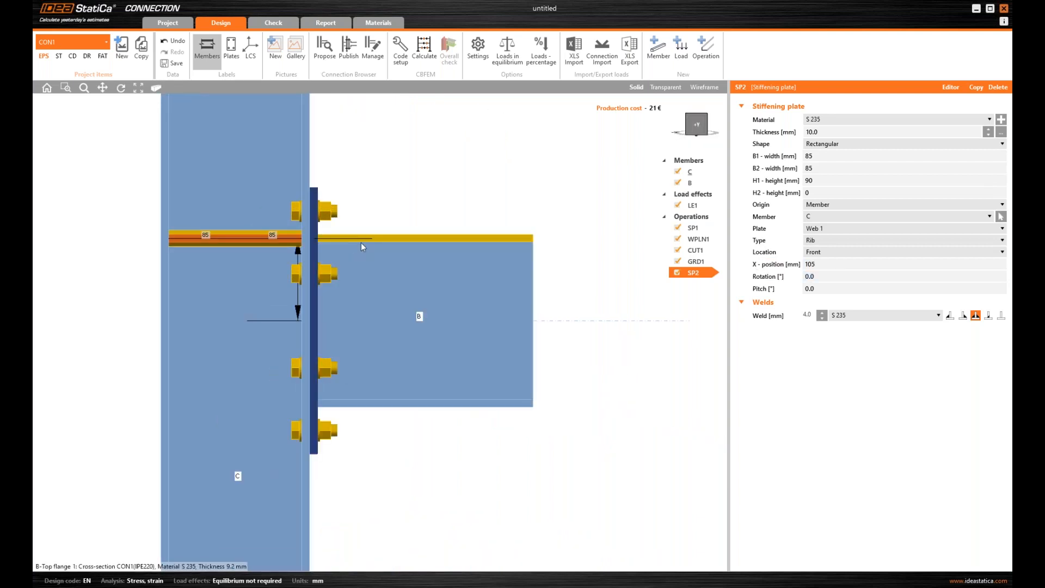
middle_click_drag(361, 243, 461, 258)
right_click_drag(376, 289, 463, 264)
middle_click_drag(525, 234, 513, 290)
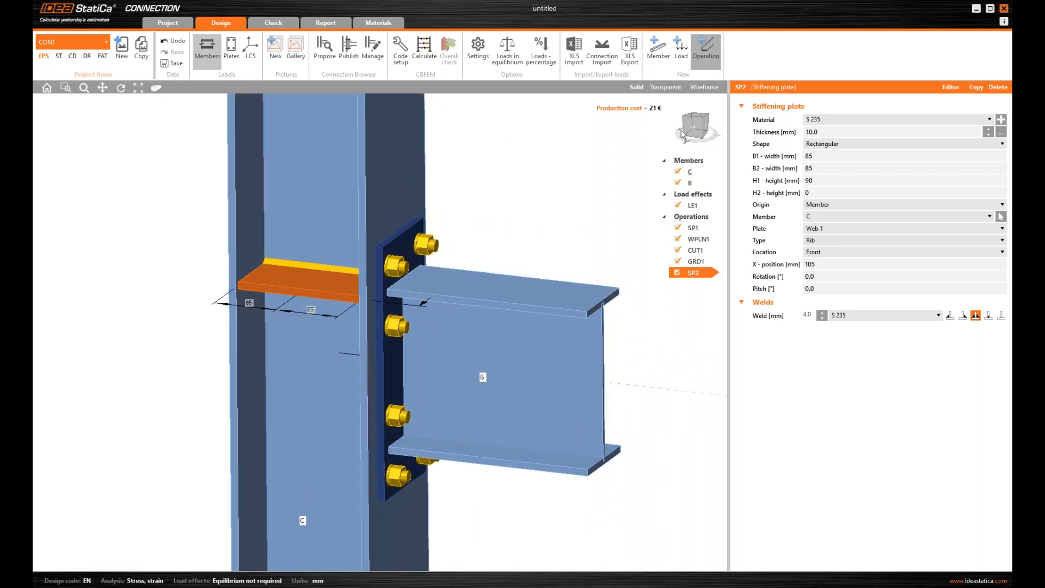
Add a weld operation in the transparent display and set its first plate to SP2 with edge index 4.
left_click(708, 50)
left_click(655, 383)
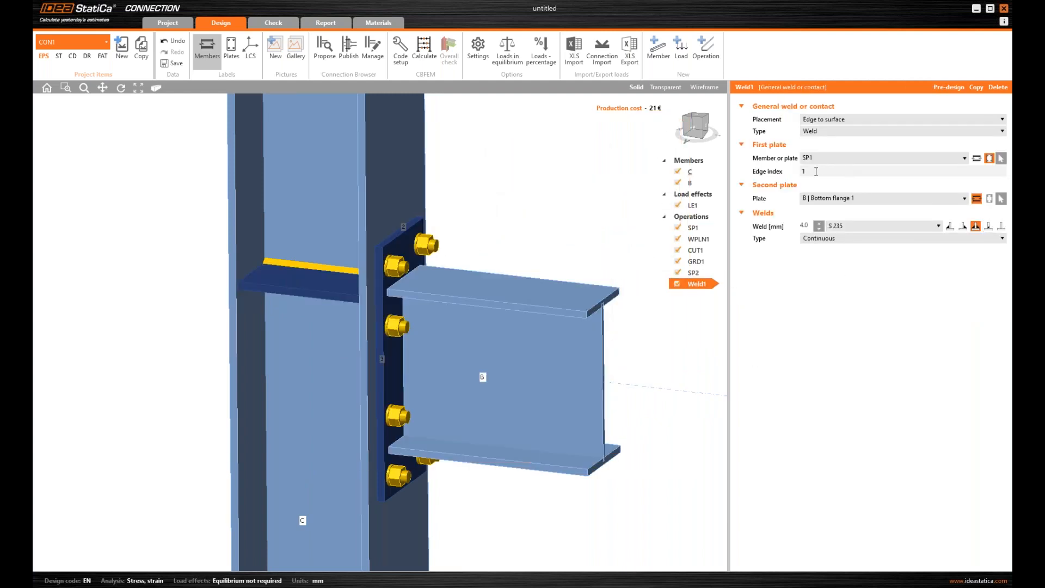
left_click(666, 87)
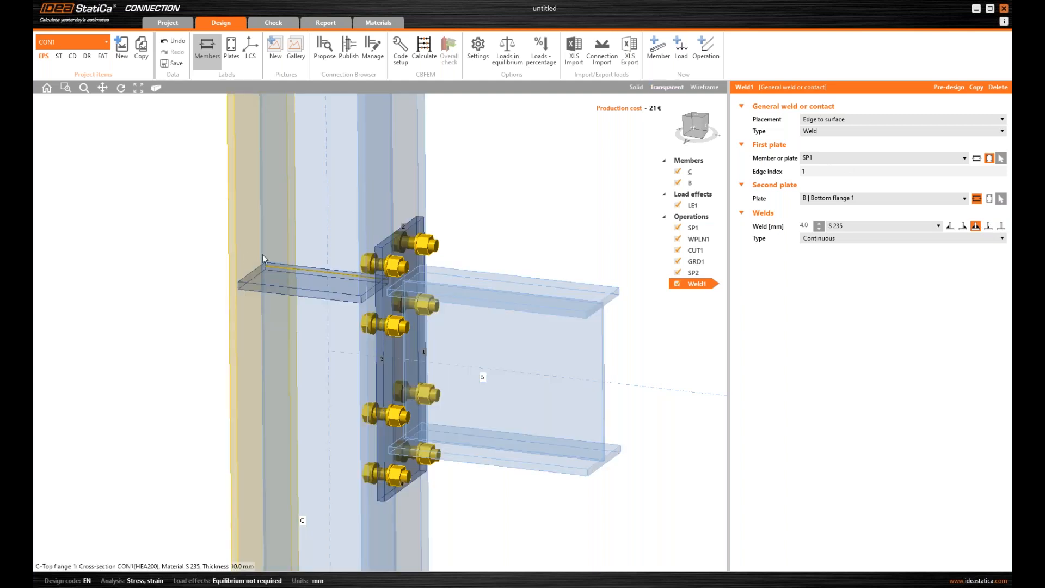
scroll(262, 254, "up", 2)
left_click(841, 159)
left_click(827, 178)
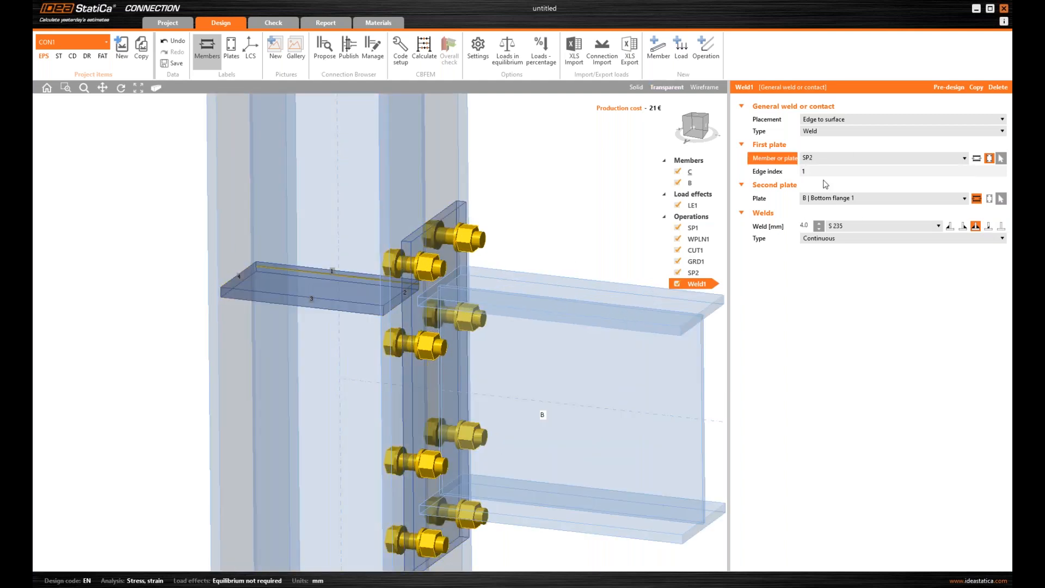
left_click(791, 173)
type("4")
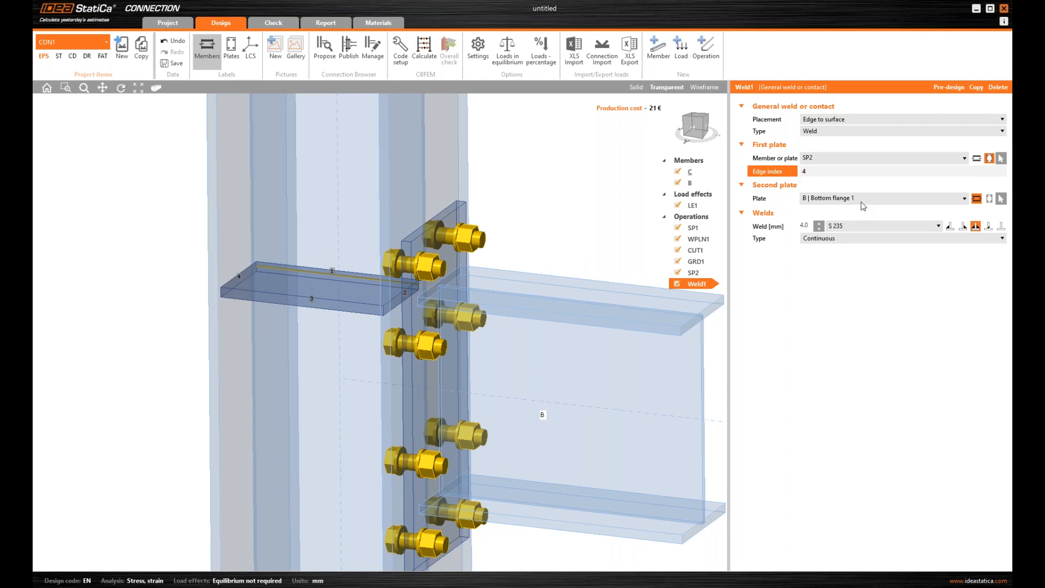
Set the weld's second plate to C | Top flange 1 and return to the solid display.
left_click(866, 200)
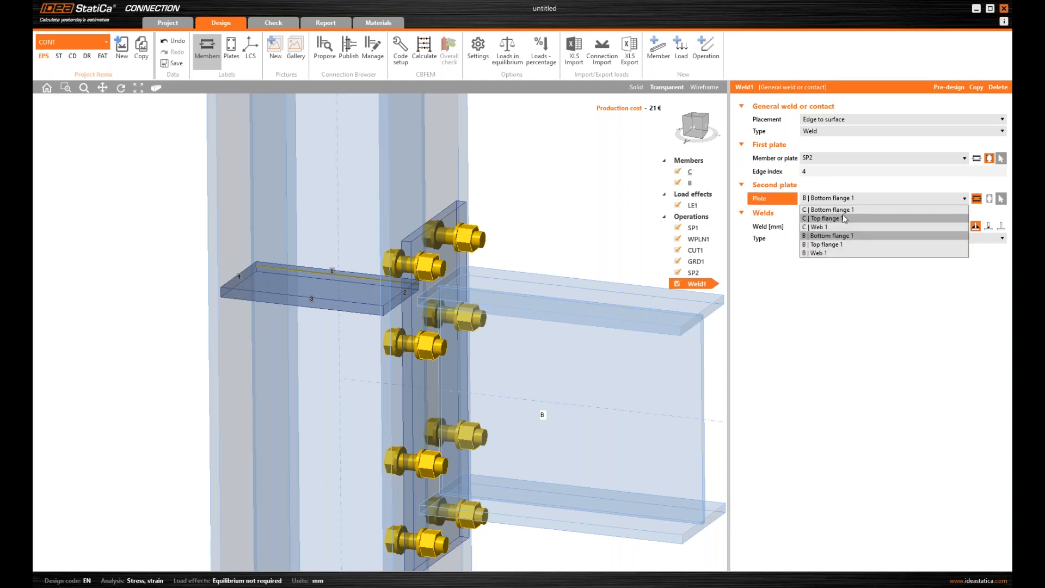
left_click(845, 218)
left_click(636, 88)
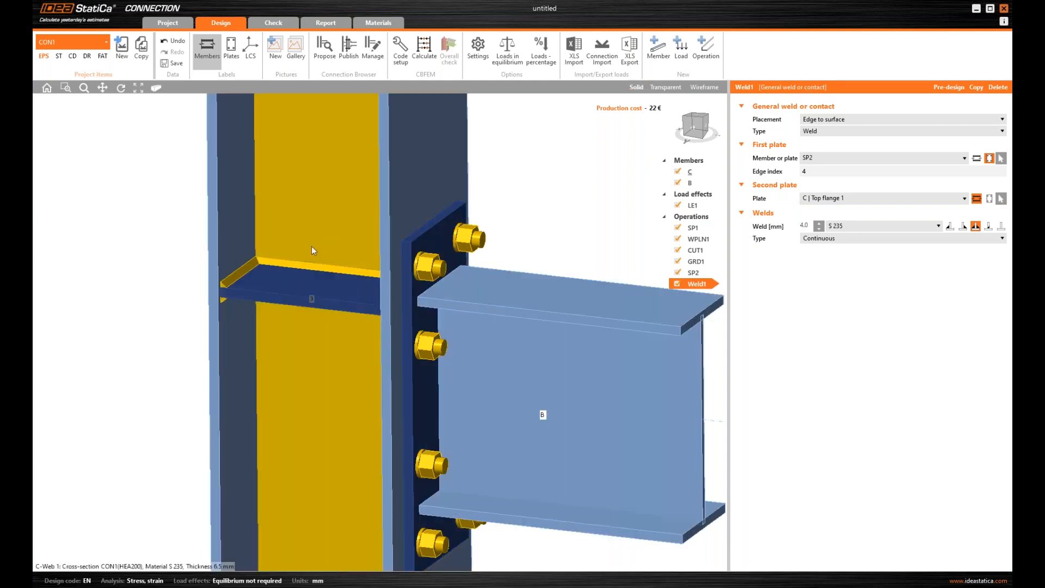
scroll(247, 283, "up", 3)
middle_click_drag(293, 360, 305, 327, "ctrl")
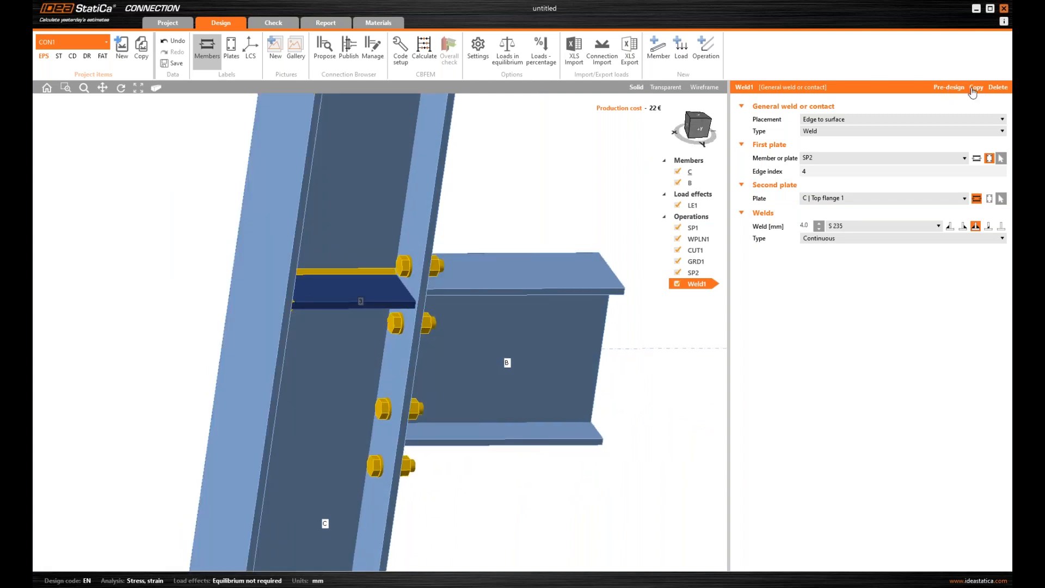
Copy the weld, set the copy's second plate to C | Bottom flange 1 and try edge index 6.
left_click(977, 88)
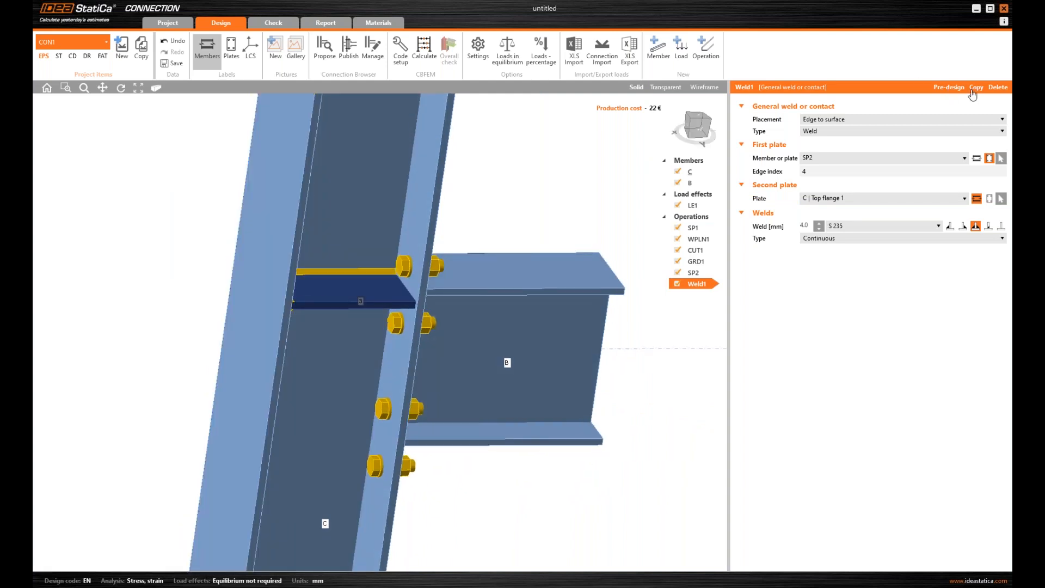
left_click(848, 202)
left_click(848, 213)
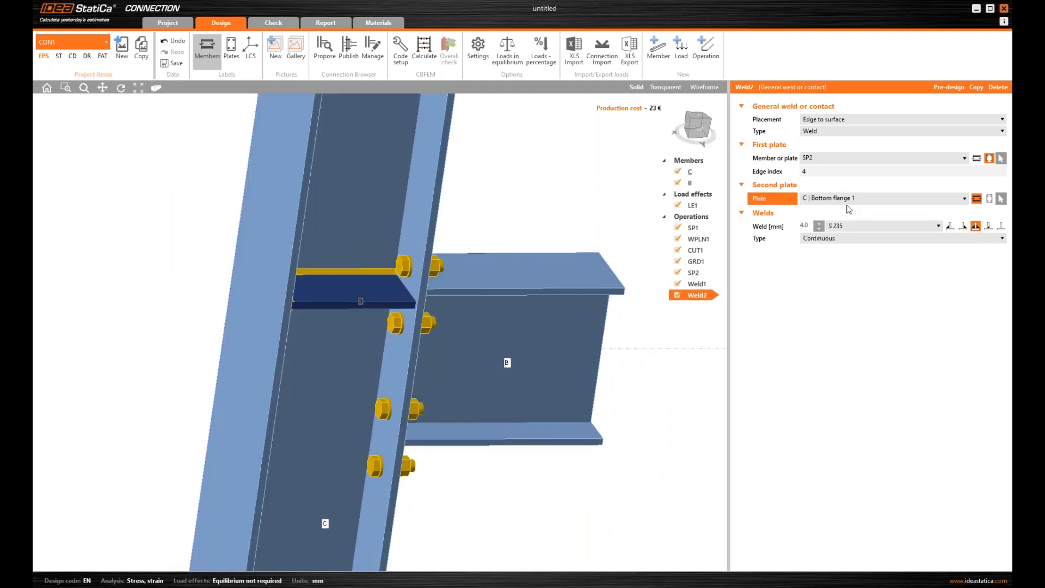
left_click(821, 174)
key("Tab")
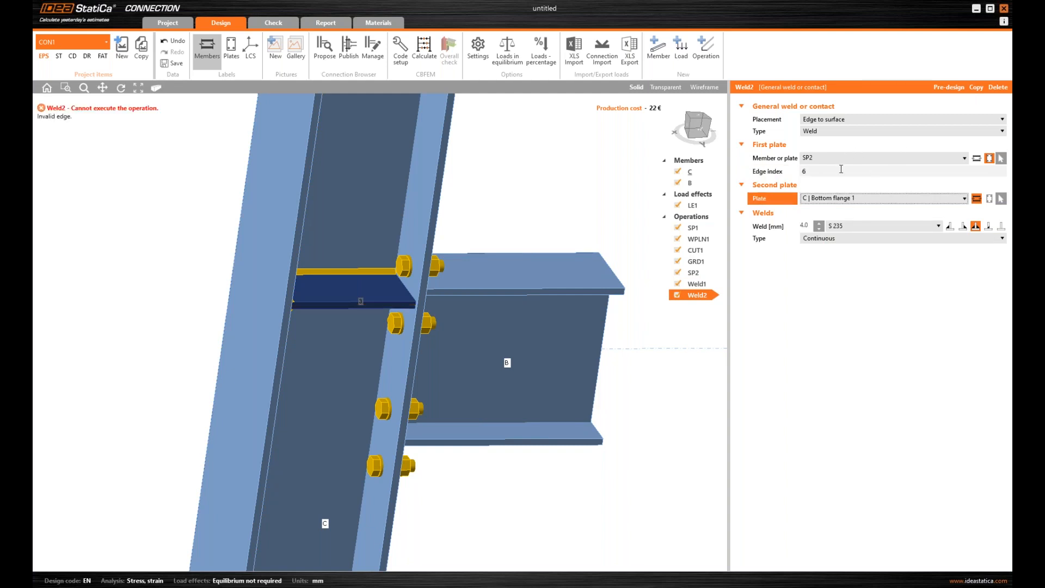
Set the copied weld's edge index to 2 using the transparent display's edge numbers, and return to the solid display.
left_click(675, 88)
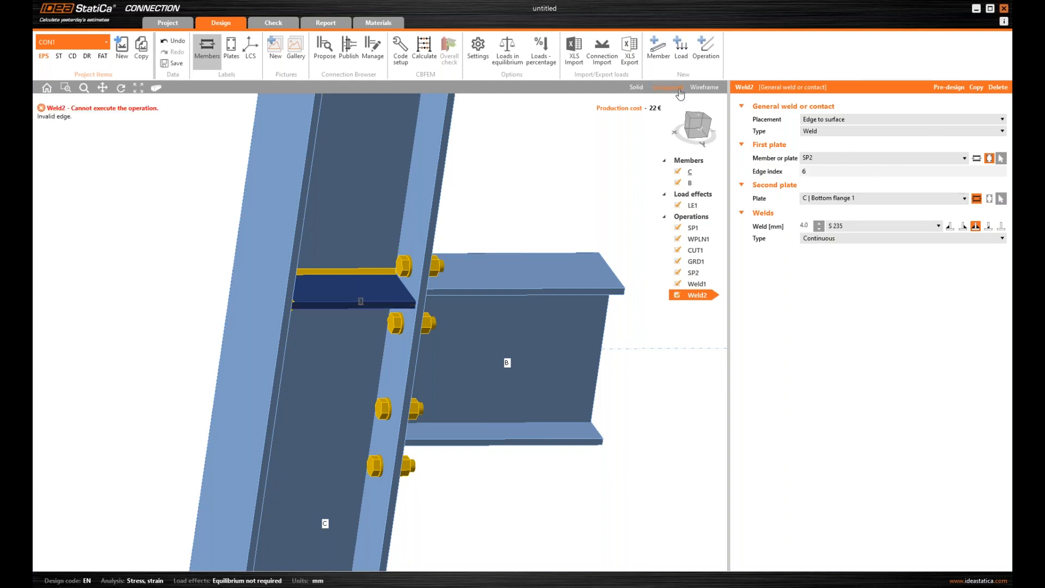
left_click(811, 172)
left_click_drag(812, 172, 794, 176)
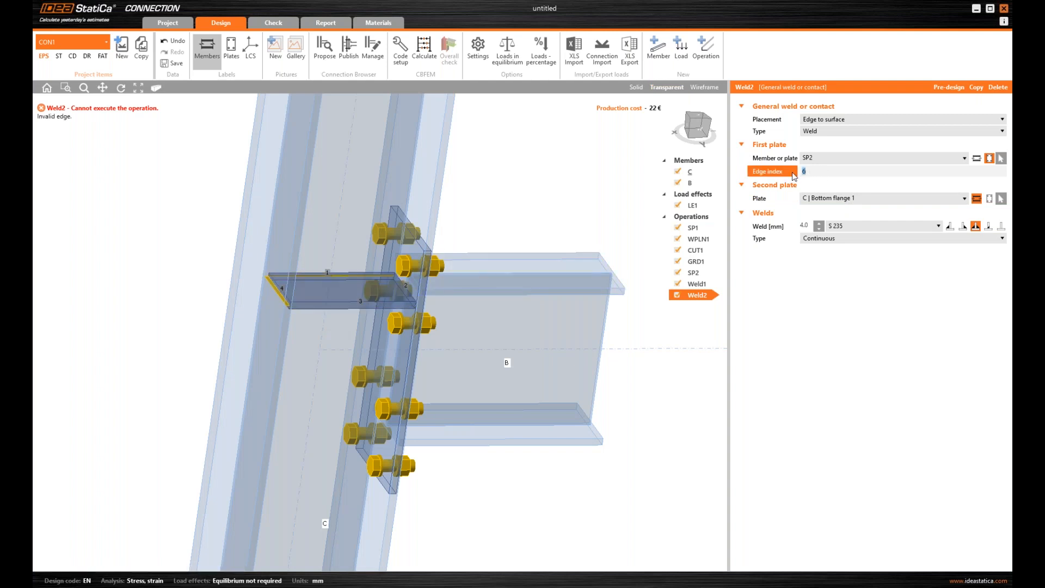
type("2")
key("Tab")
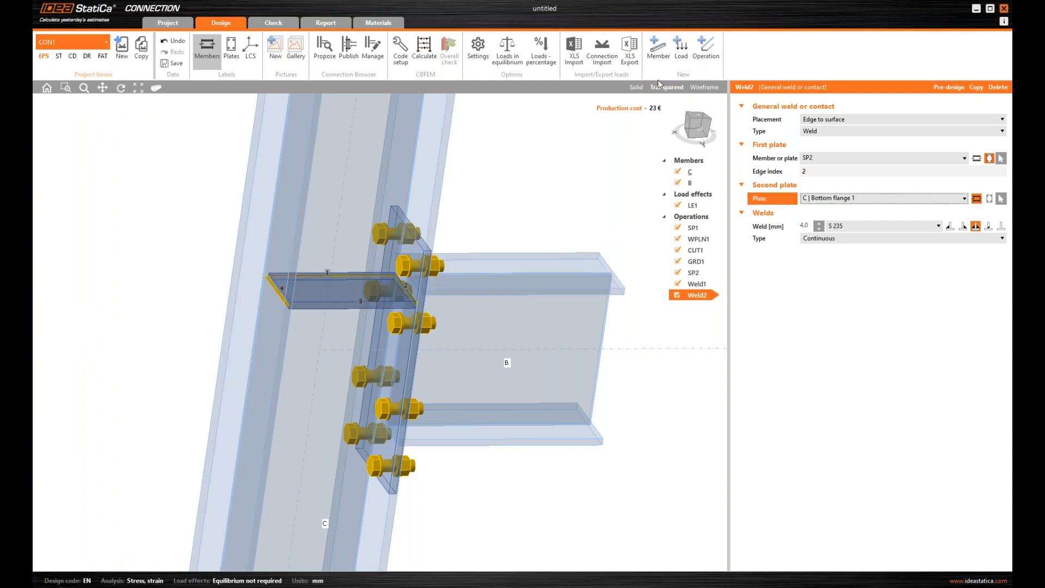
left_click(637, 87)
Examine stiffener SP2 and its welds to the column flanges and web from several angles.
scroll(349, 280, "up", 2)
middle_click_drag(418, 375, 390, 396)
middle_click_drag(508, 315, 504, 338, "ctrl")
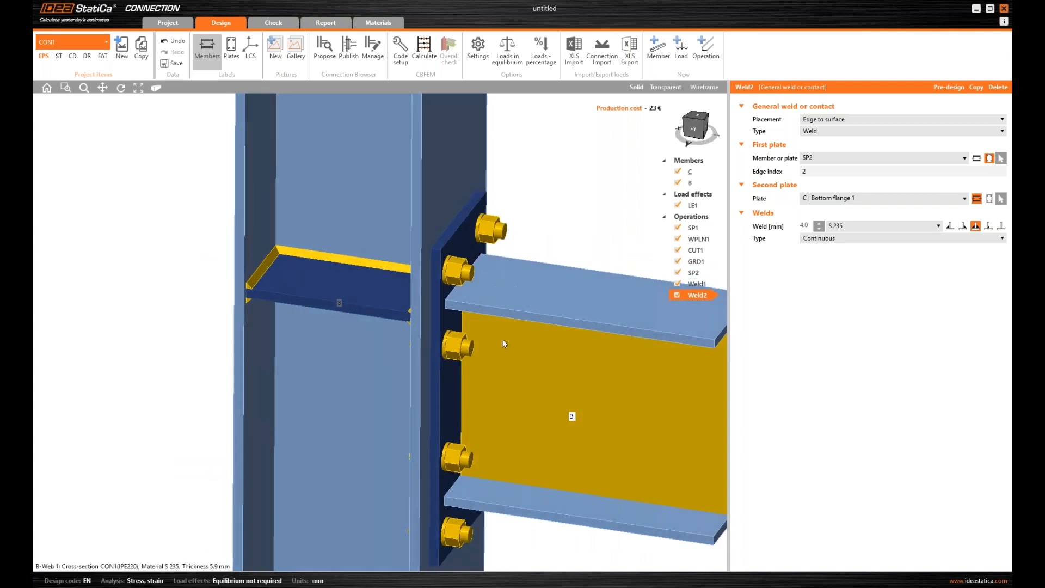
scroll(501, 332, "down", 3)
middle_click_drag(483, 429, 435, 428, "ctrl")
scroll(494, 419, "down", 2)
scroll(458, 295, "up", 4)
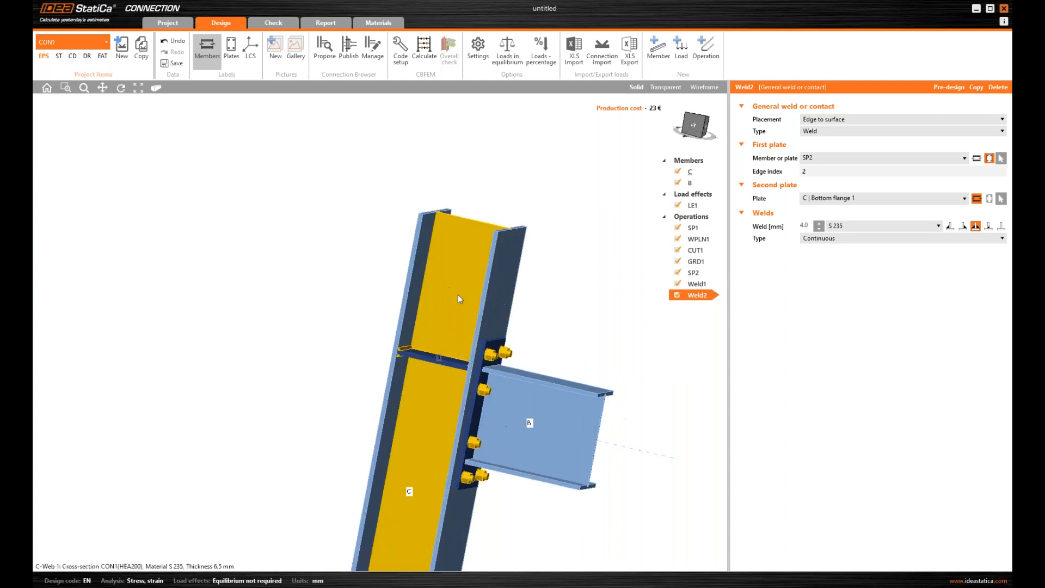
middle_click_drag(545, 266, 499, 287, "ctrl")
scroll(501, 352, "down", 2)
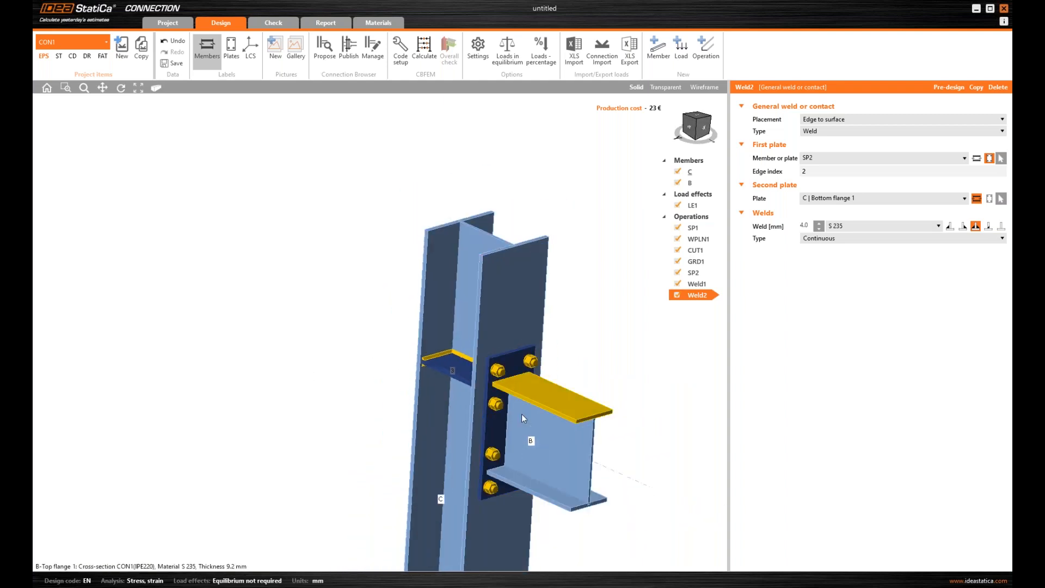
middle_click_drag(533, 437, 512, 391)
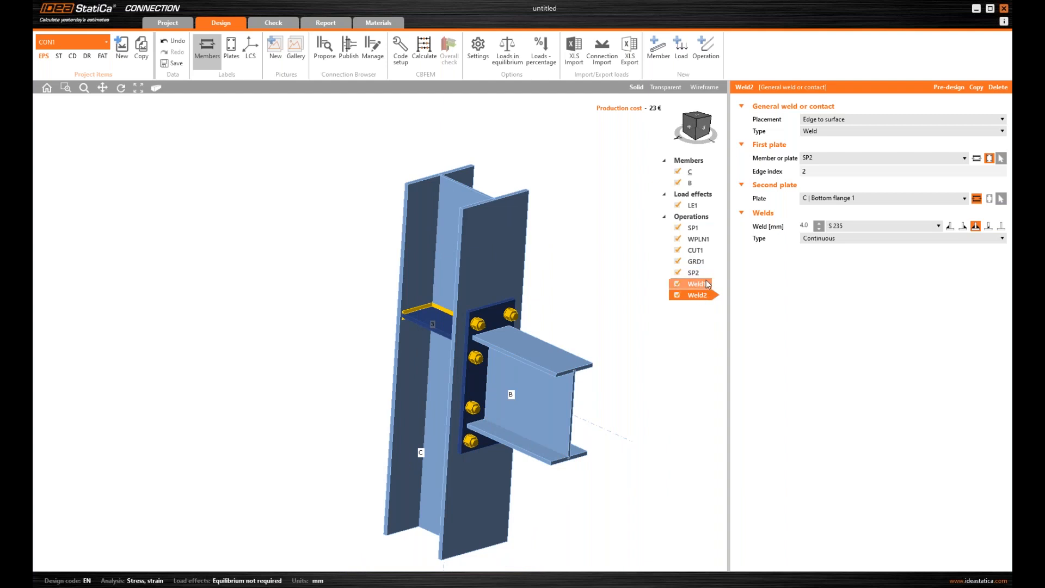
Disable SP2, Weld1 and Weld2 and add a stiffener operation that stiffens column C at both flanges of beam B.
left_click(677, 295)
left_click(678, 284)
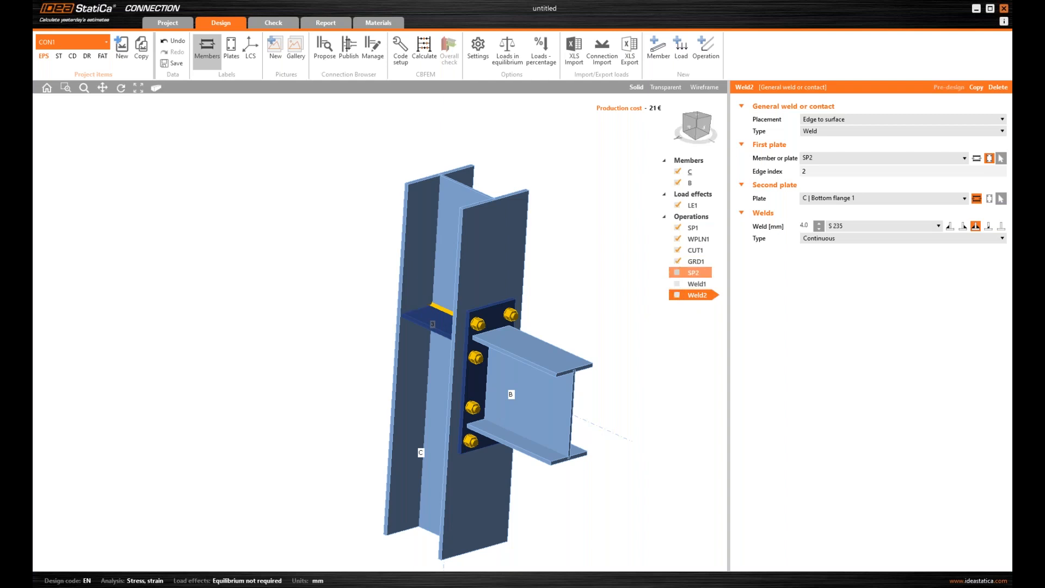
left_click(706, 48)
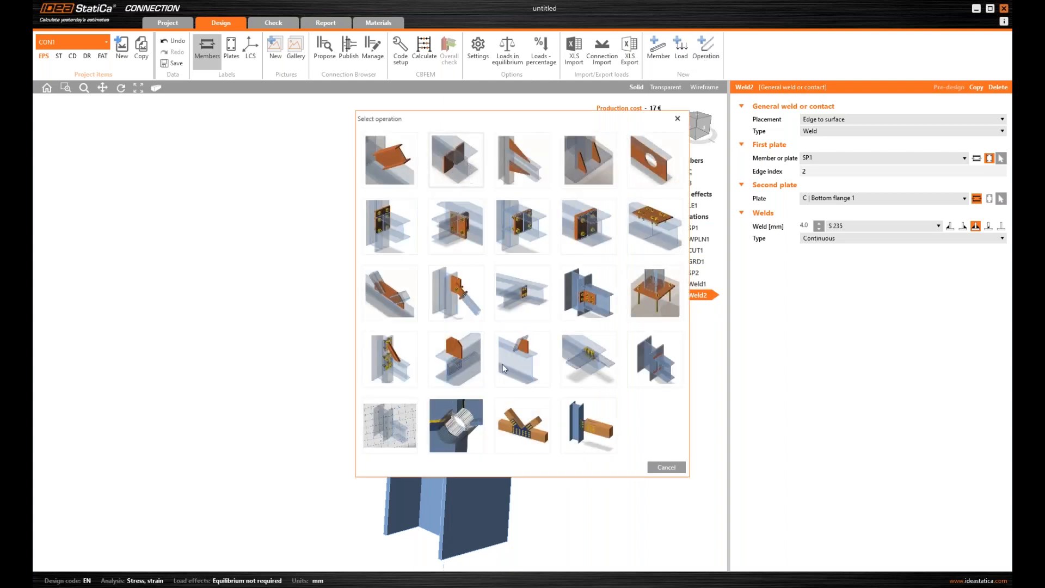
left_click(457, 163)
scroll(445, 367, "up", 2)
right_click_drag(502, 348, 614, 313)
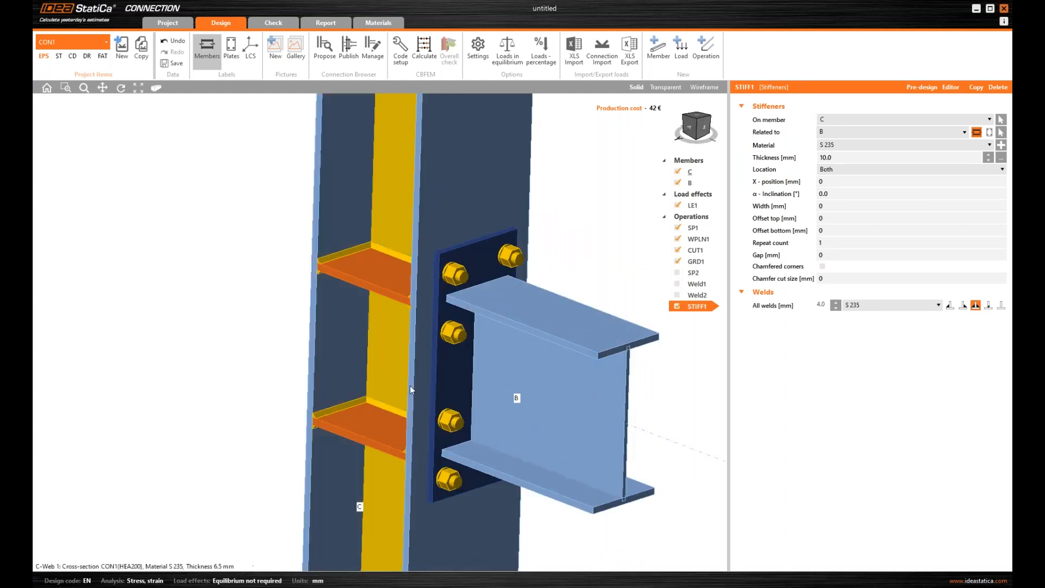
right_click_drag(486, 388, 568, 255)
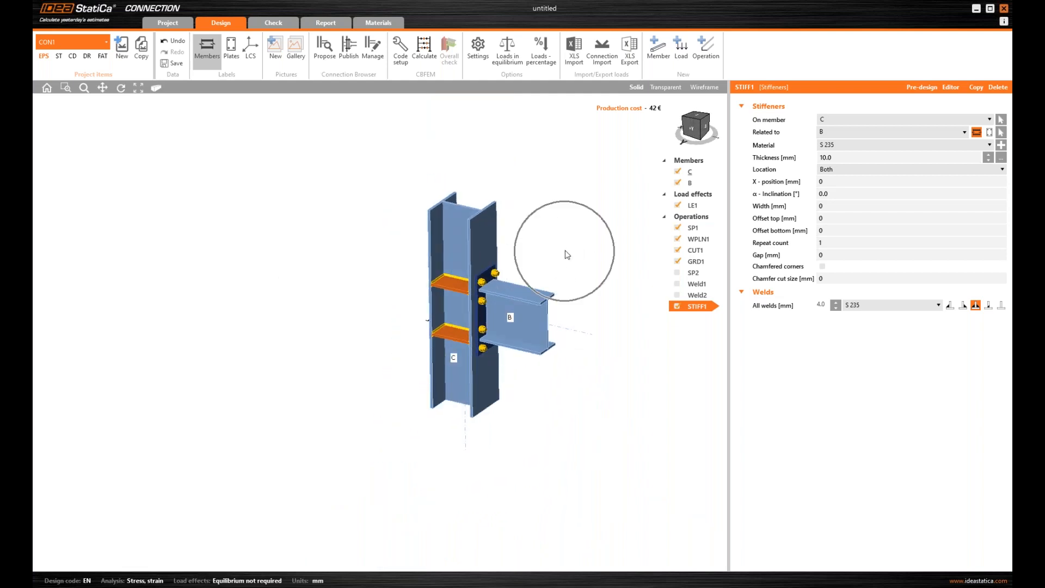
Set load effect LE1 at the end of beam B to Vz -20 kN and My 10 kNm.
left_click(699, 207)
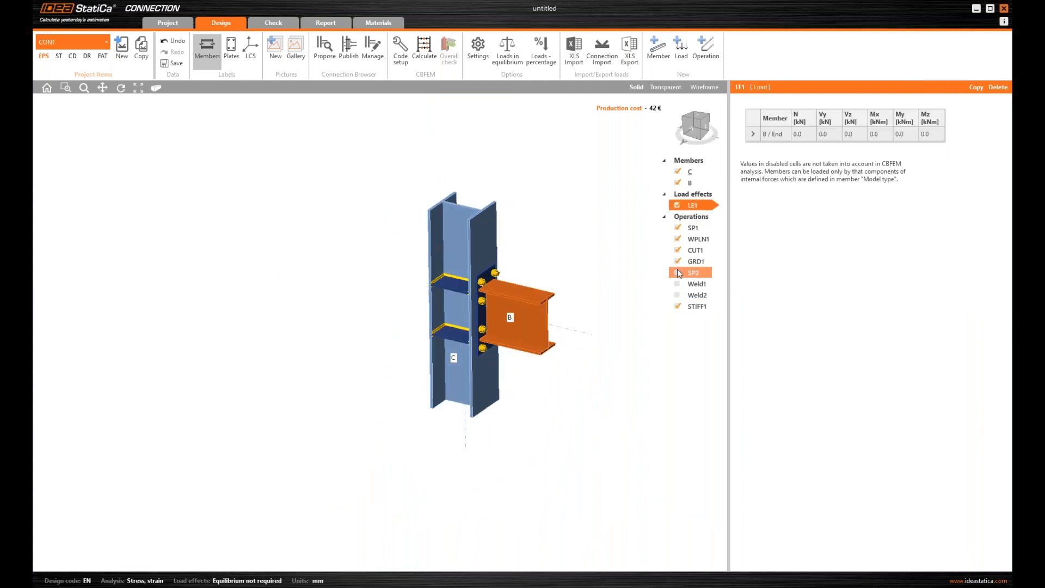
left_click(858, 138)
key("Tab")
left_click(914, 136)
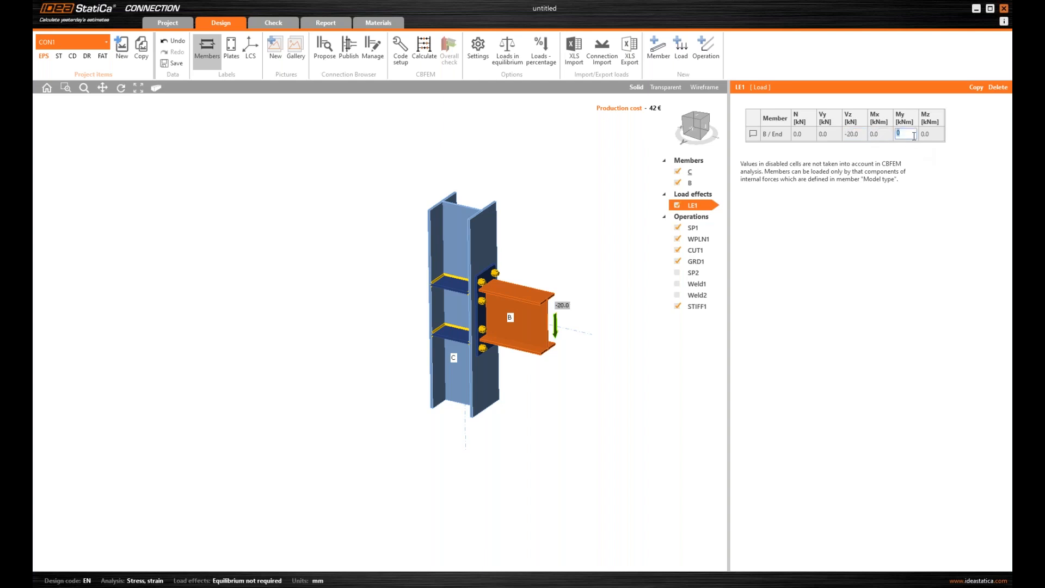
type("10")
key("Tab")
Run the CBFEM calculation of the connection under load effect LE1.
scroll(436, 354, "up", 5)
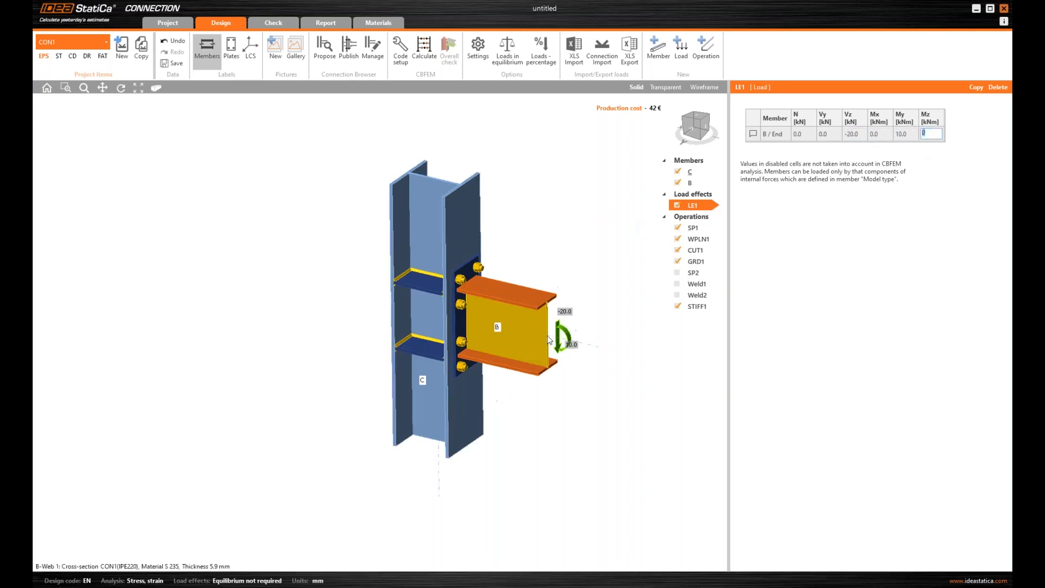
middle_click_drag(436, 354, 411, 352)
right_click_drag(595, 254, 593, 252)
left_click(424, 49)
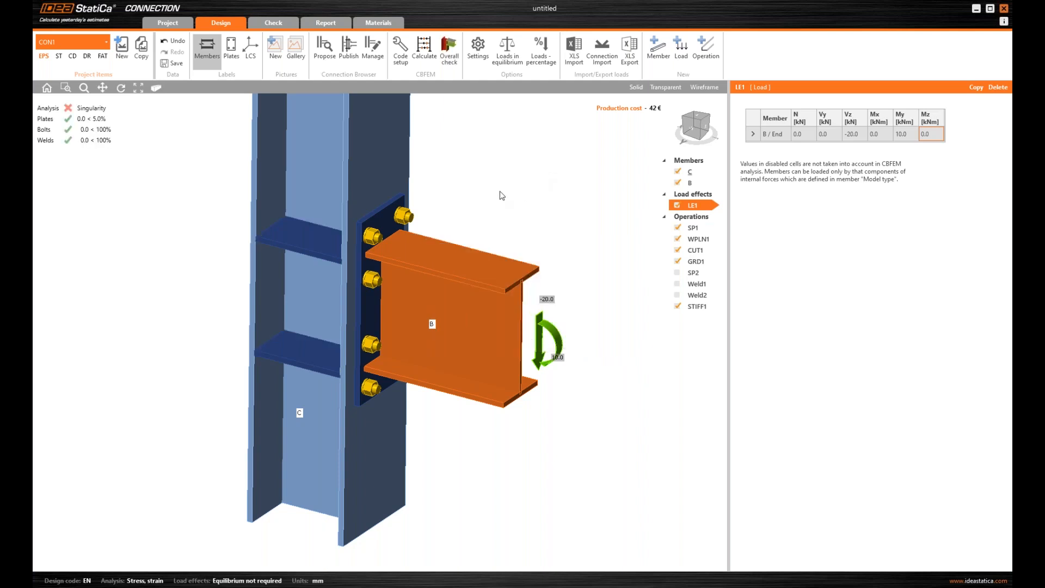
right_click_drag(335, 241, 360, 275)
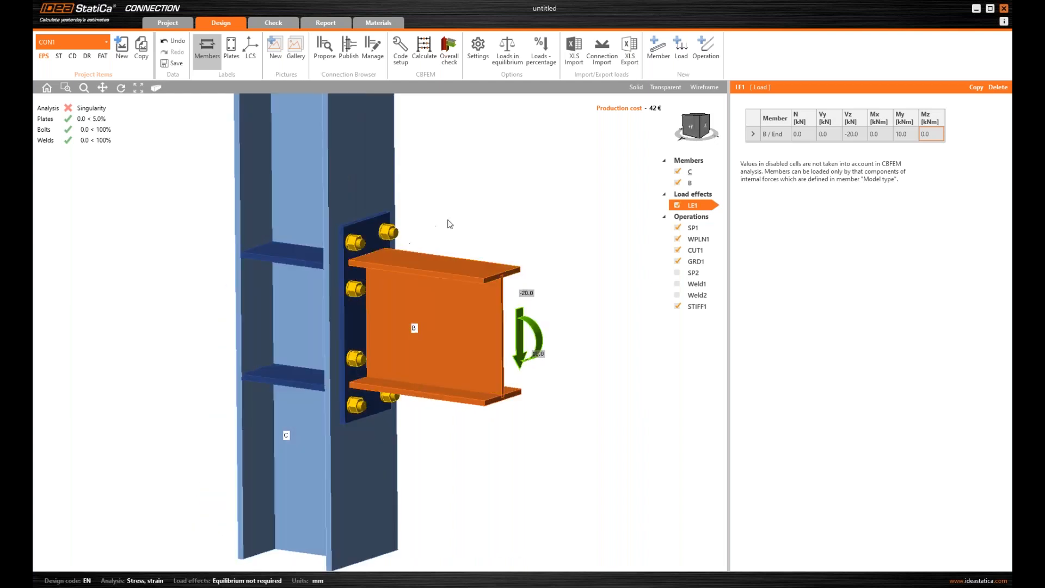
middle_click_drag(454, 228, 420, 257)
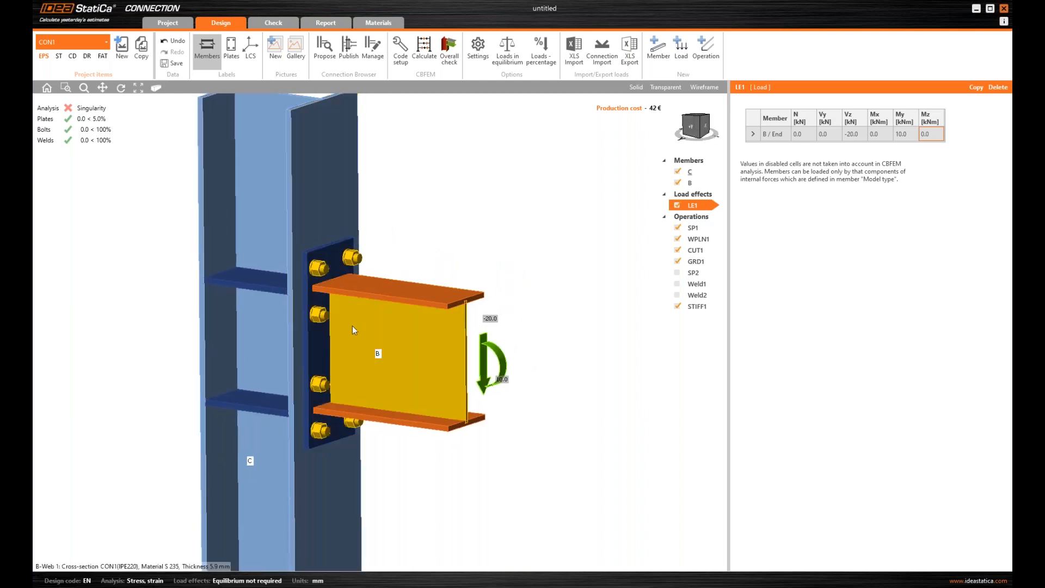
Examine the analysis status and the deformed mesh of column C and beam B in the check results.
left_click(282, 24)
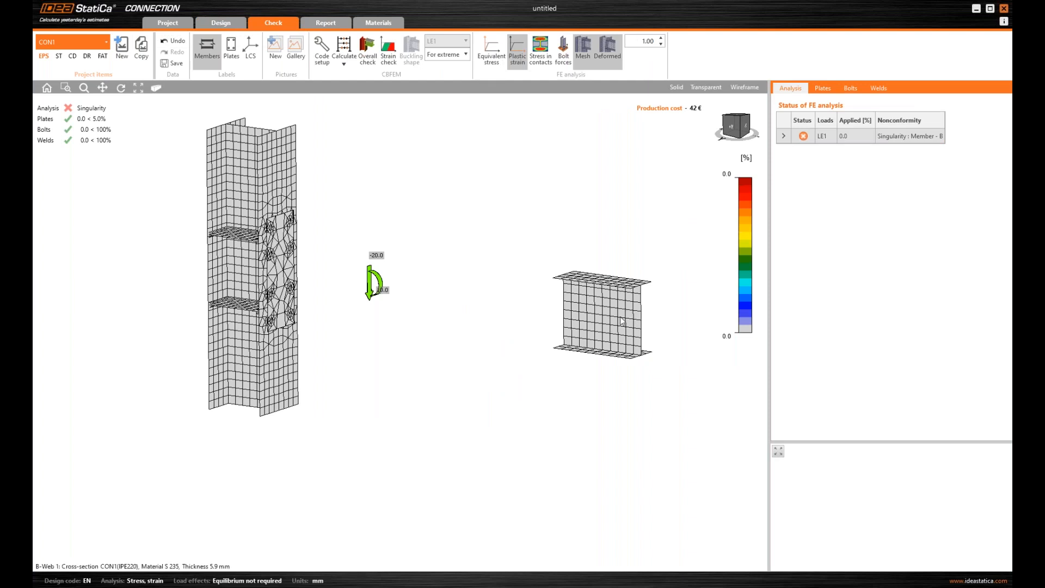
middle_click_drag(636, 332, 561, 319)
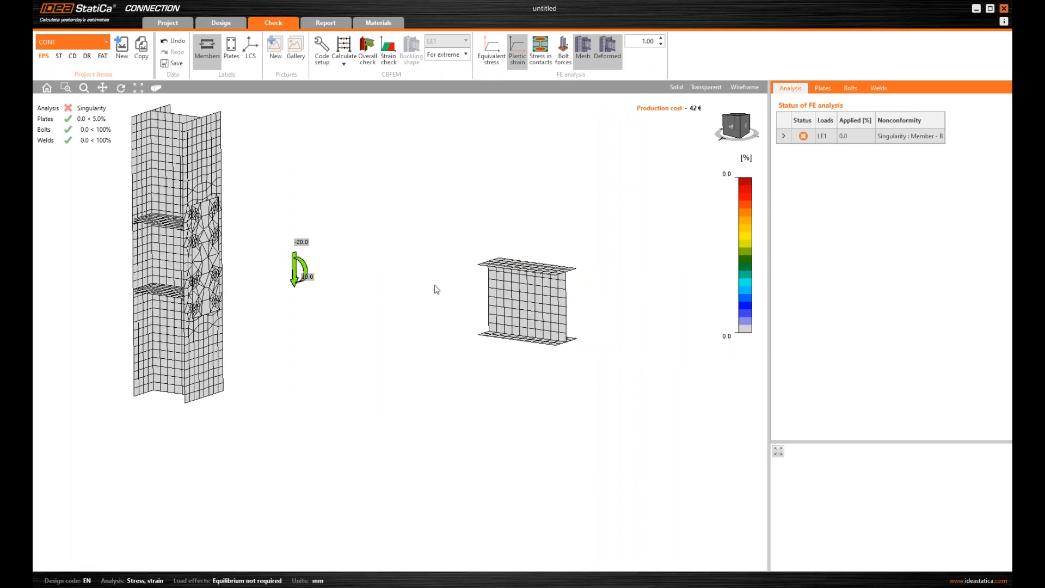
middle_click_drag(434, 286, 481, 299)
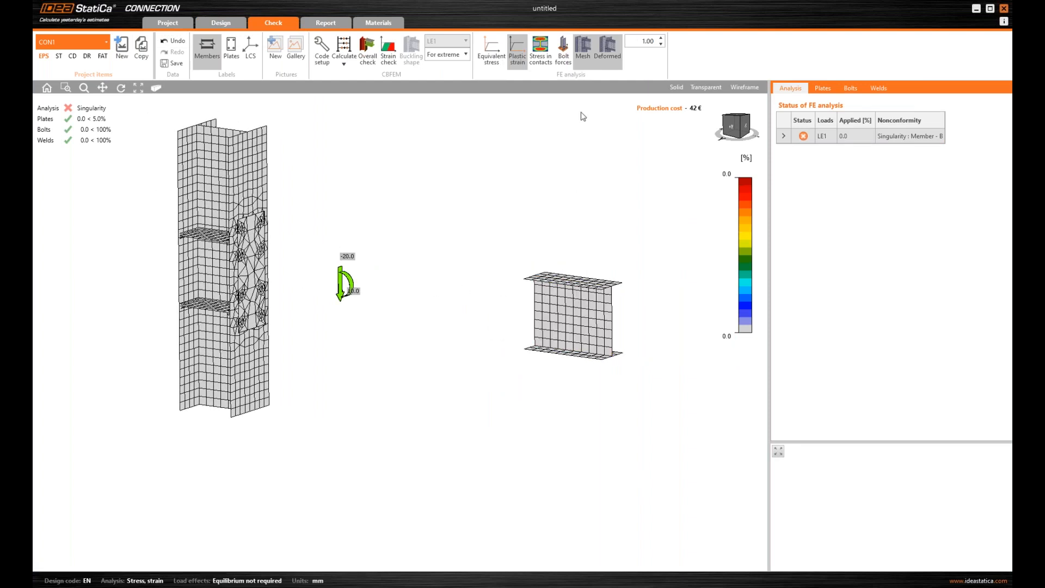
right_click_drag(639, 345, 567, 354)
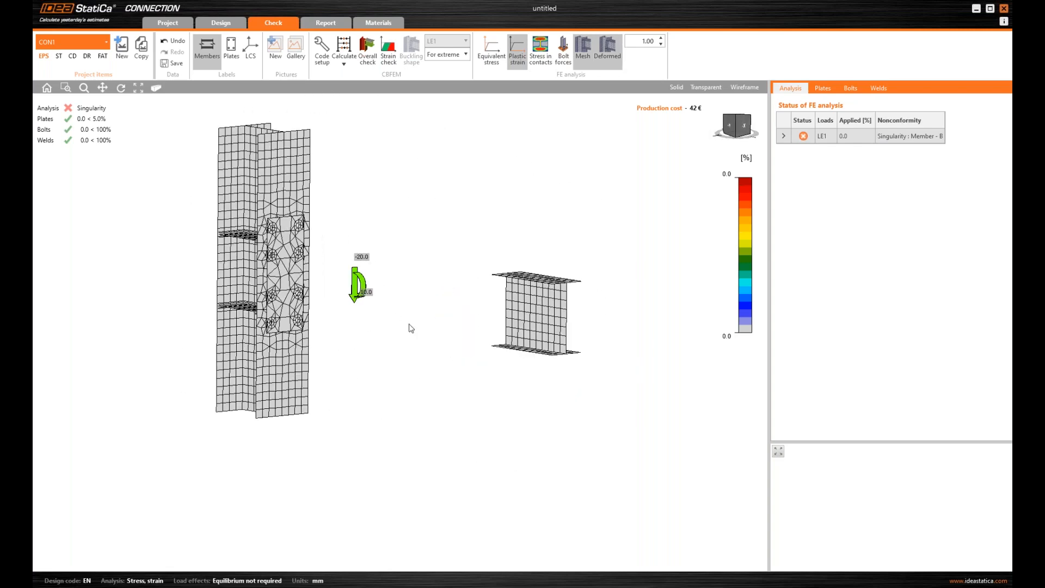
right_click_drag(406, 366, 421, 374)
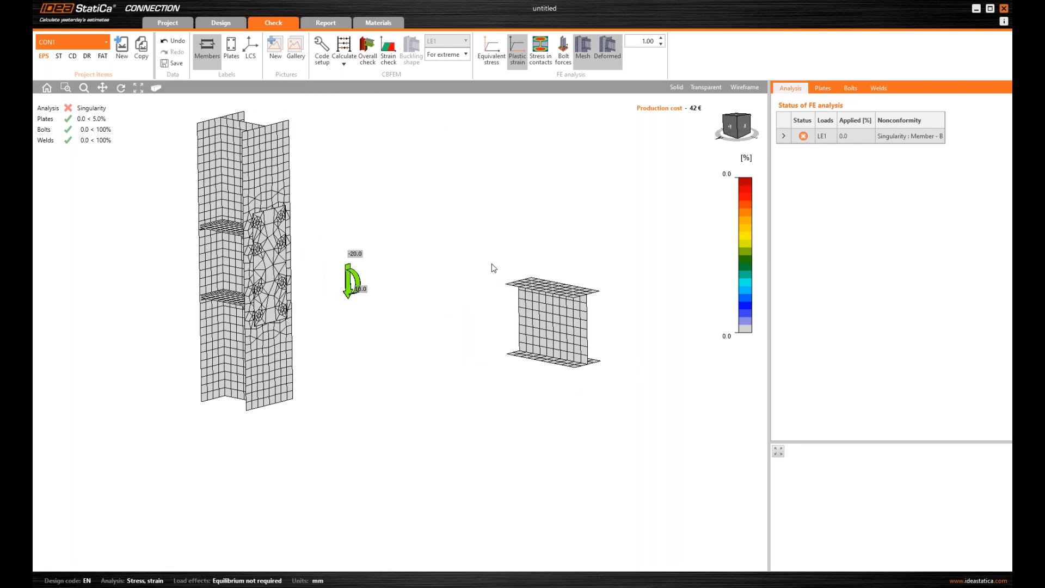
middle_click_drag(492, 264, 506, 286)
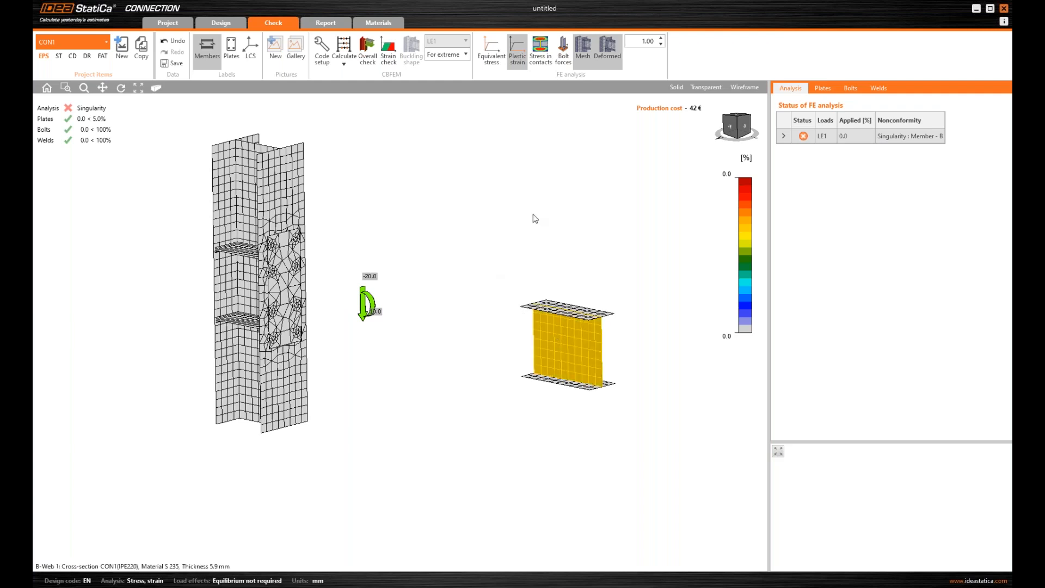
Add a general weld operation that welds the edges of member B to the surface of plate SP1.
left_click(237, 23)
scroll(357, 204, "up", 2)
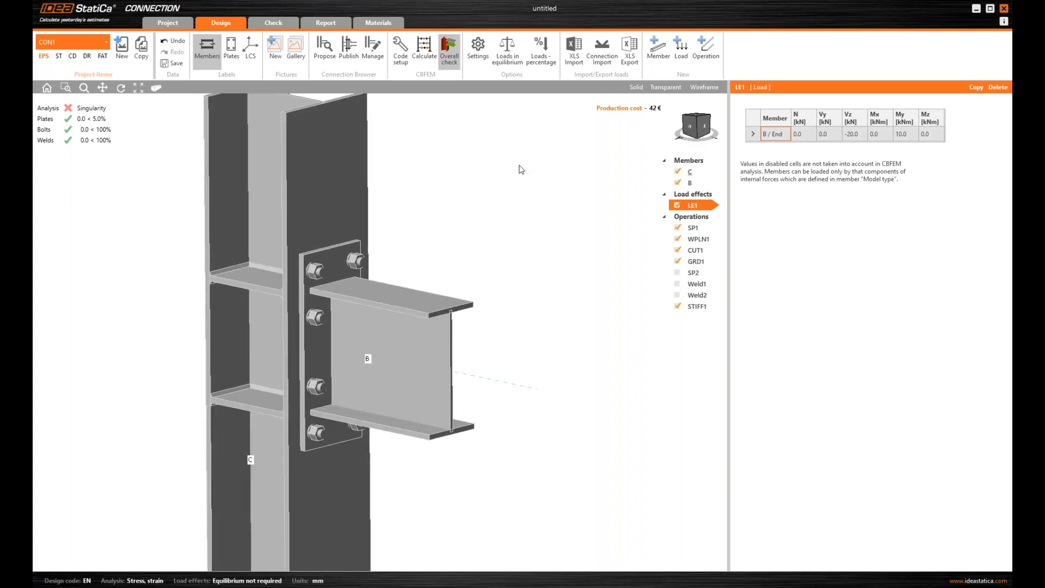
scroll(450, 229, "up", 1)
scroll(464, 222, "up", 1)
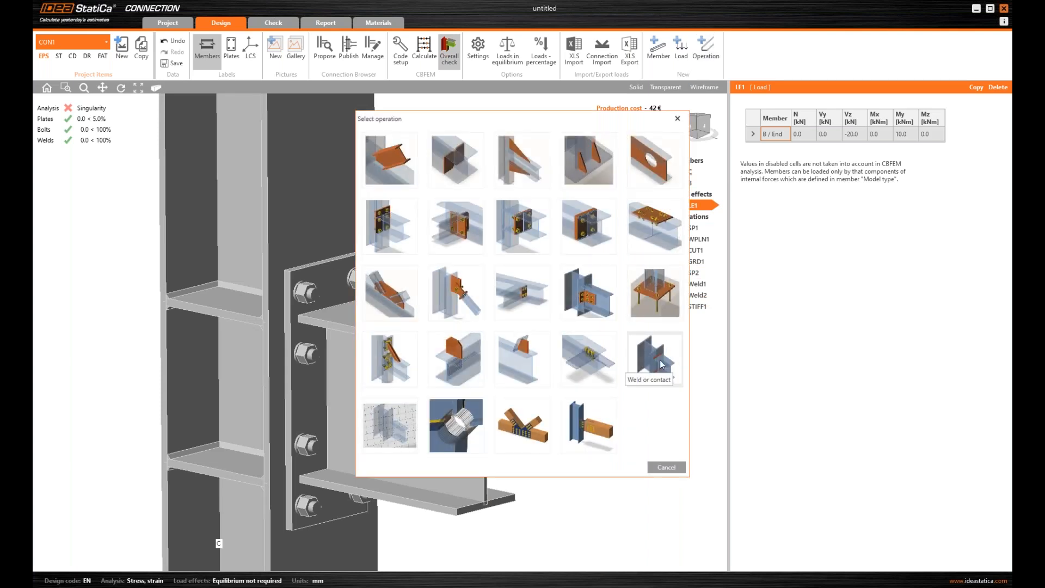
left_click(660, 358)
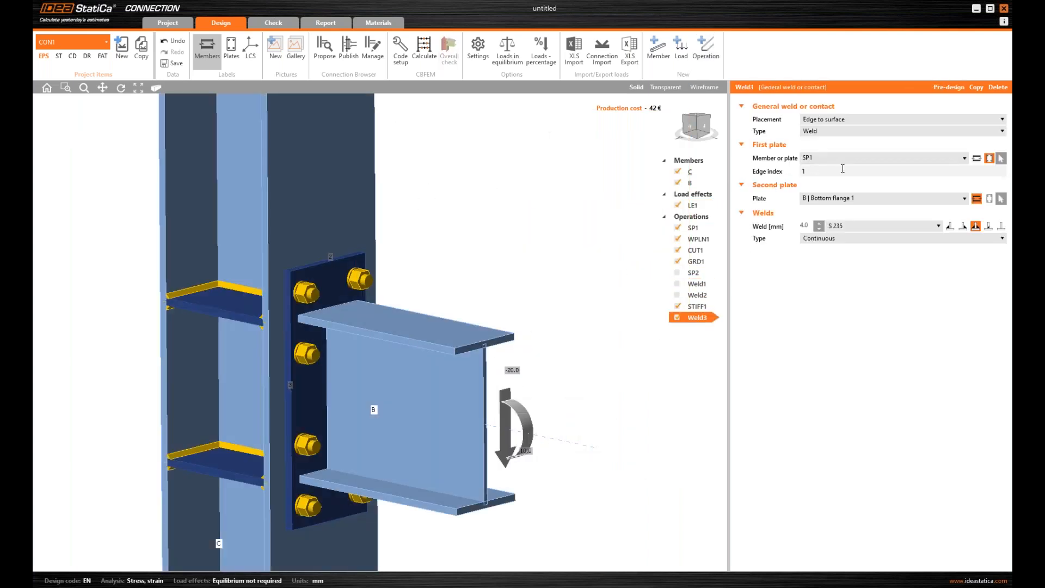
left_click(978, 158)
left_click(895, 159)
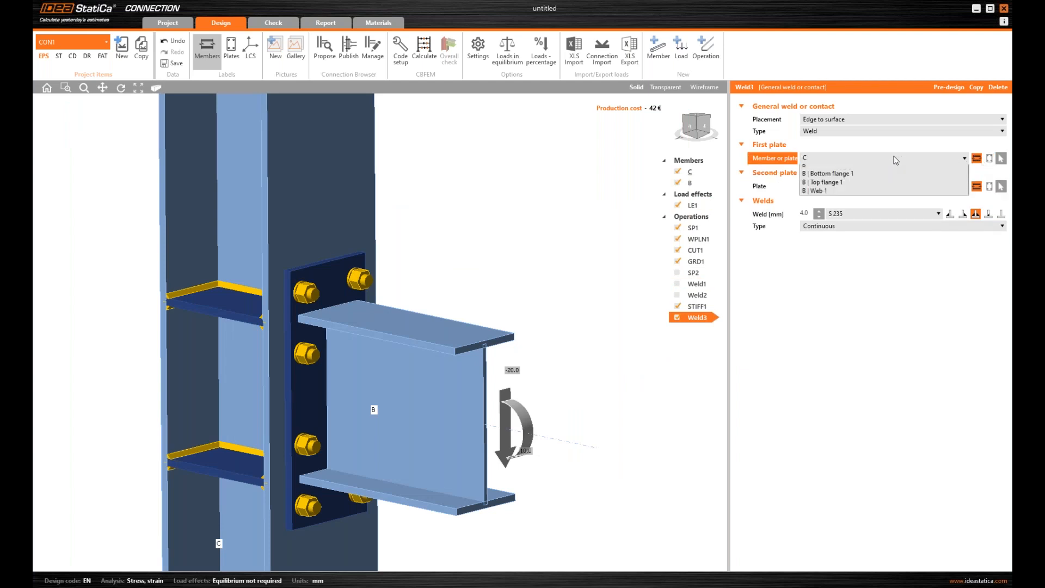
left_click(824, 205)
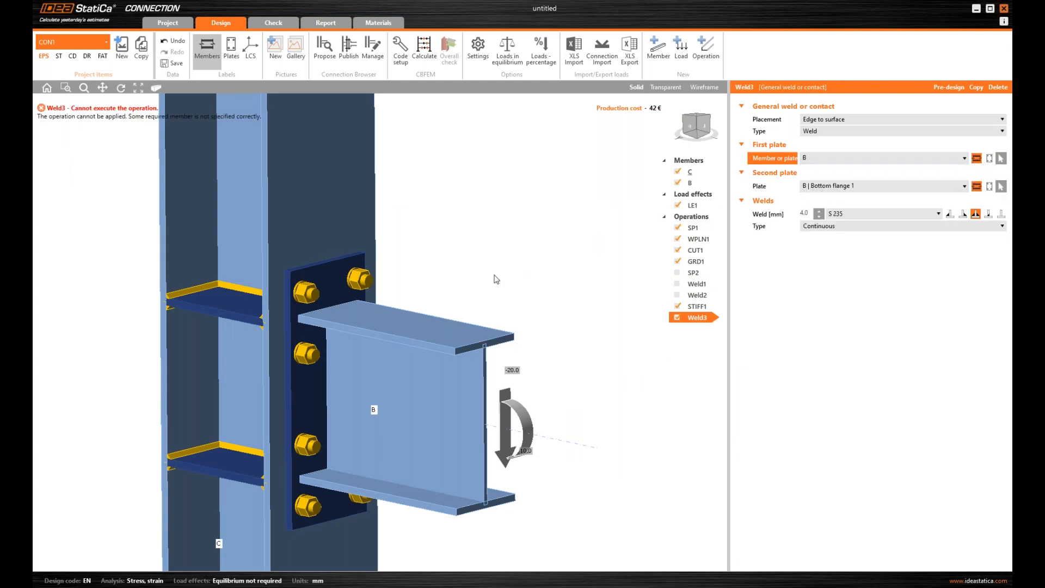
left_click(990, 187)
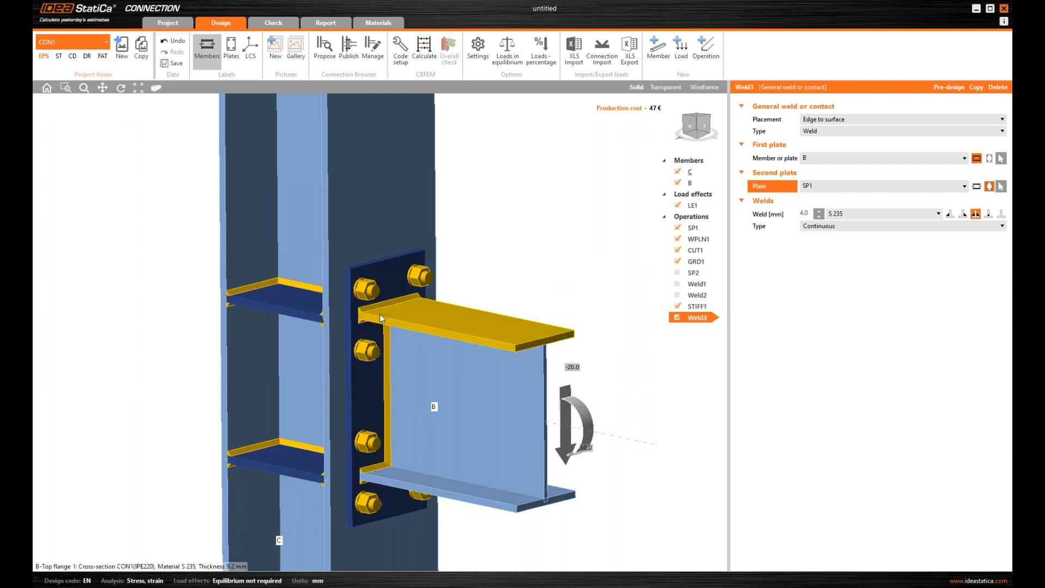
Examine the new welds between the flanges and web of beam B and the end plate.
scroll(380, 315, "up", 3)
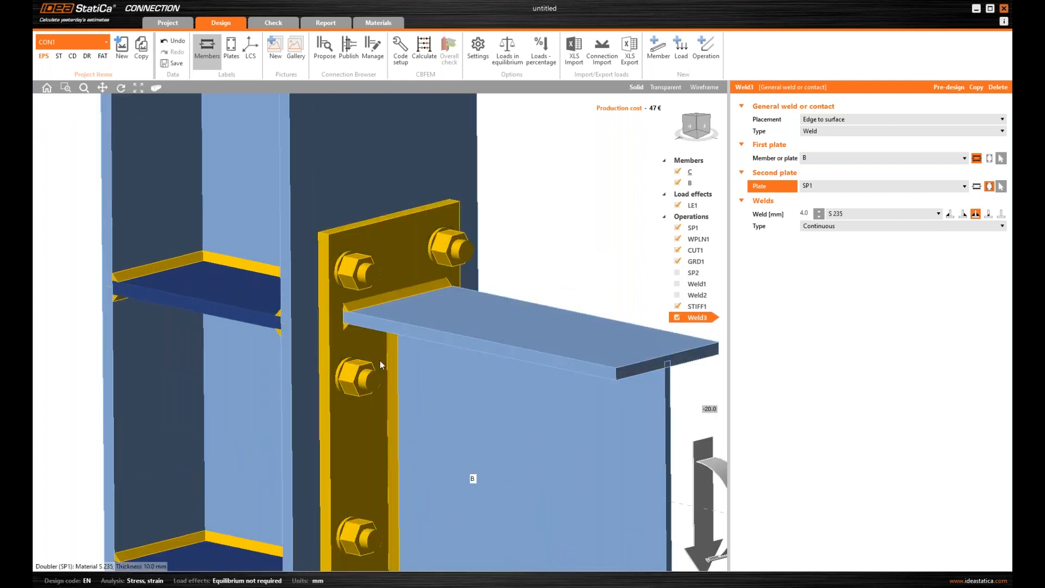
scroll(380, 360, "down", 3)
scroll(416, 285, "down", 3)
middle_click_drag(490, 357, 407, 300)
scroll(394, 294, "up", 3)
scroll(394, 294, "up", 3)
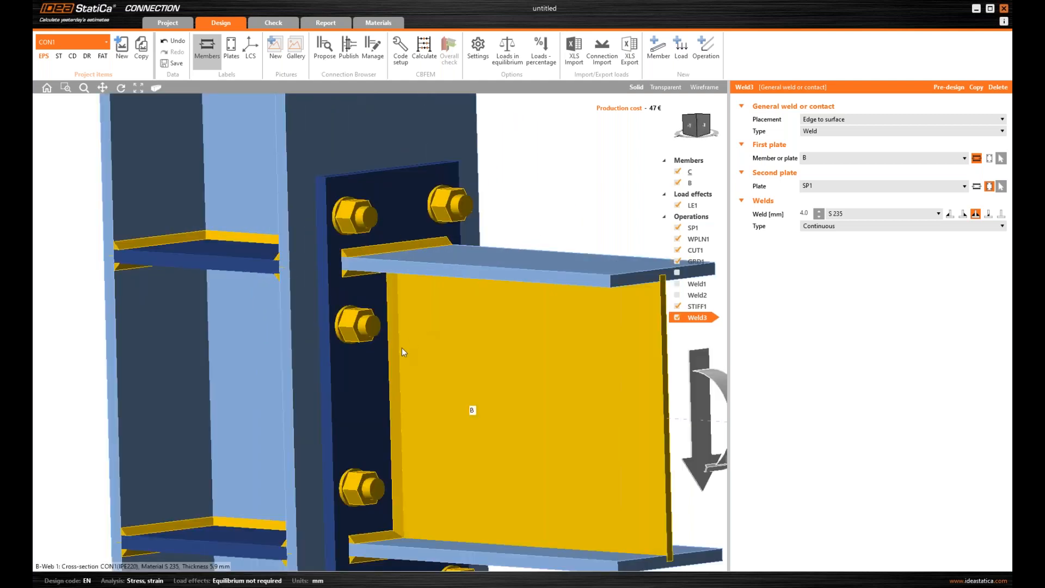
scroll(391, 403, "down", 3)
middle_click_drag(394, 403, 395, 409)
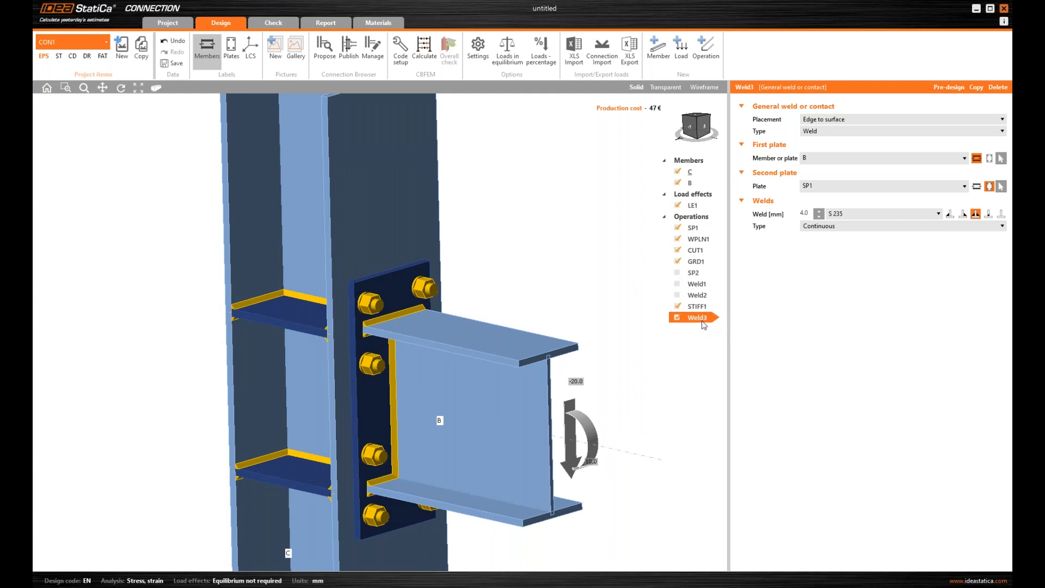
scroll(377, 321, "up", 3)
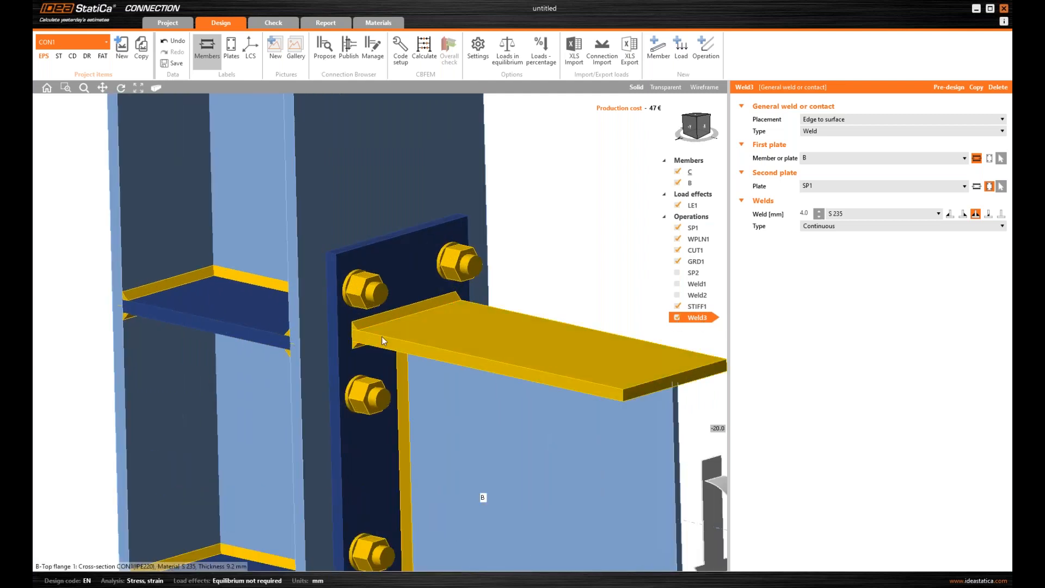
middle_click_drag(396, 390, 398, 348)
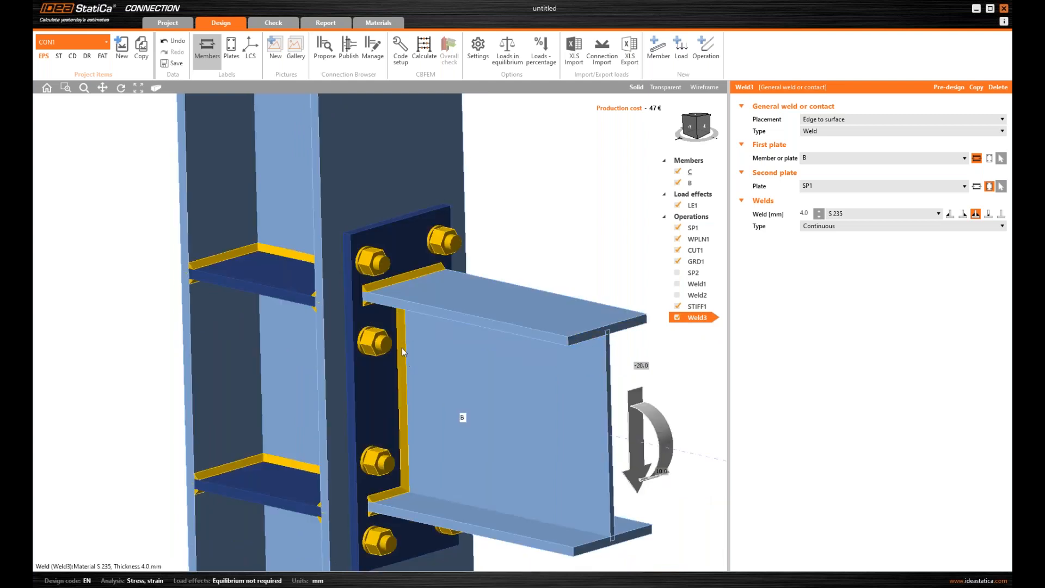
scroll(402, 347, "down", 3)
Rerun the CBFEM calculation of the welded connection and open its check results.
left_click(425, 48)
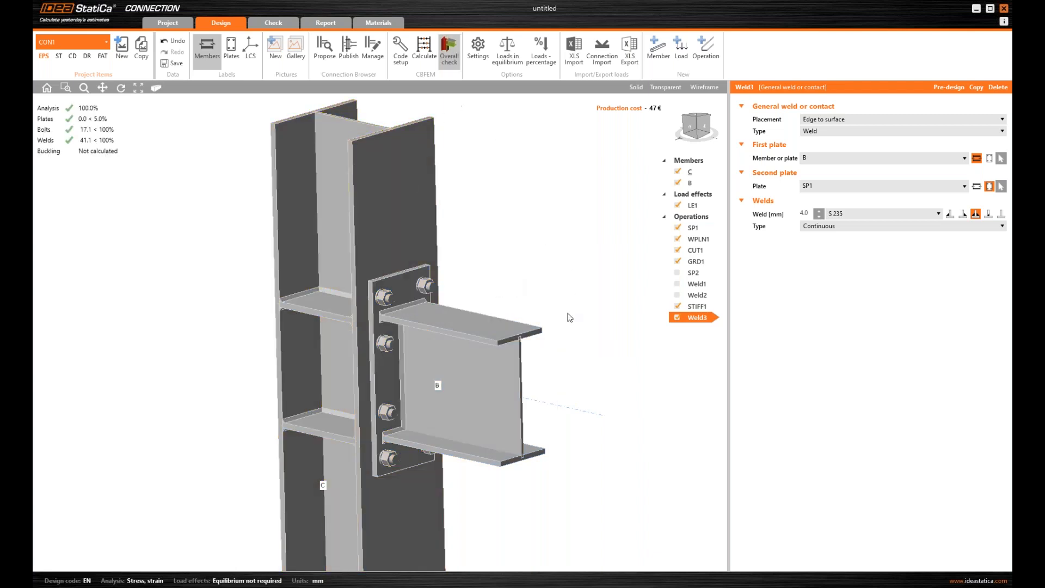
scroll(567, 314, "down", 4)
mouse_move(550, 348)
right_mouse_down()
mouse_move(442, 349)
mouse_move(500, 368)
mouse_move(538, 362)
right_mouse_up()
left_click(275, 22)
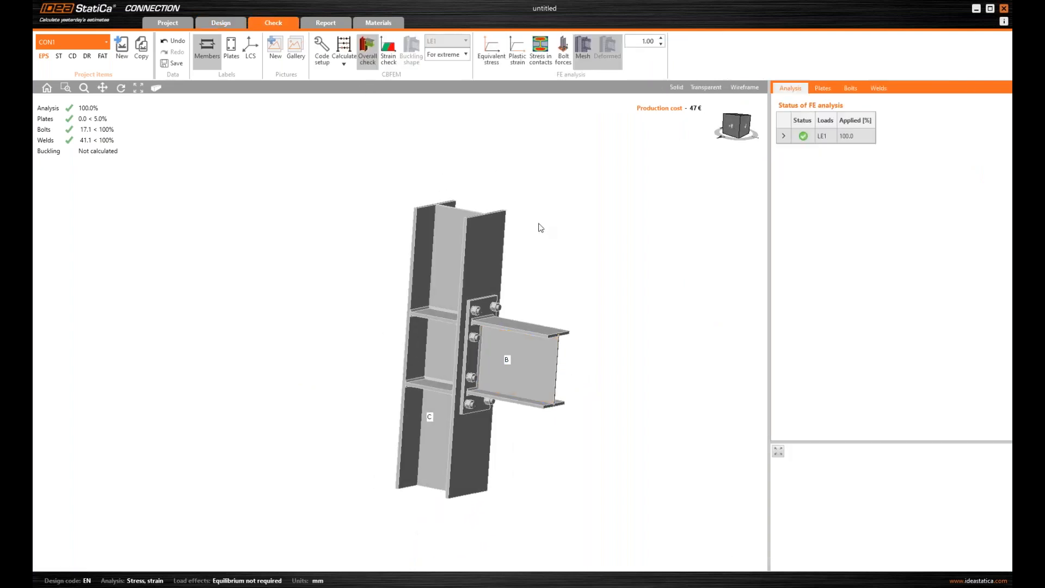
Display the equivalent stress on the deformed connection and examine it around the end plate.
left_click(492, 50)
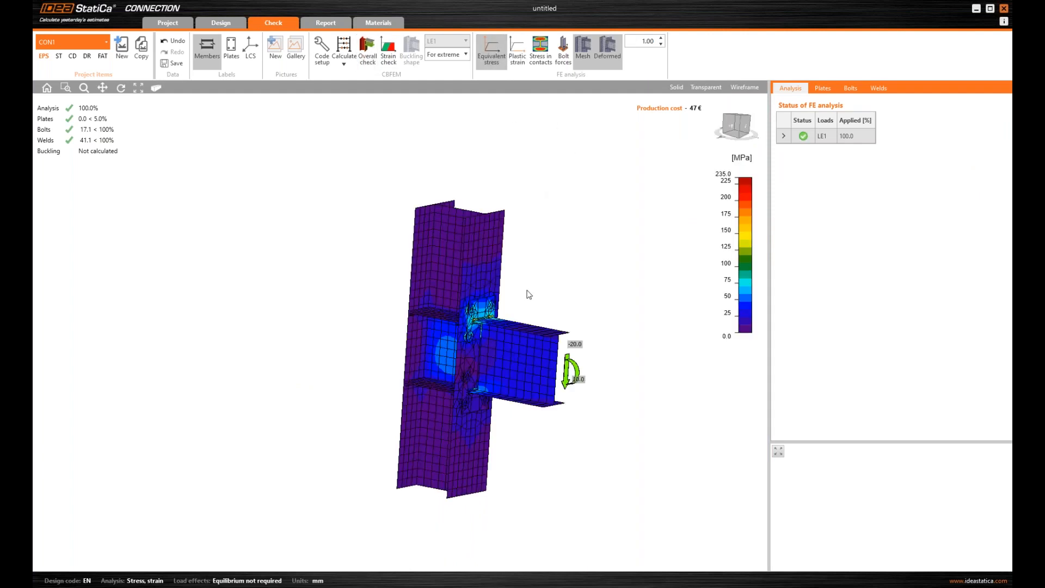
scroll(437, 261, "up", 4)
middle_click_drag(499, 288, 455, 264)
middle_click_drag(388, 211, 327, 237, "ctrl")
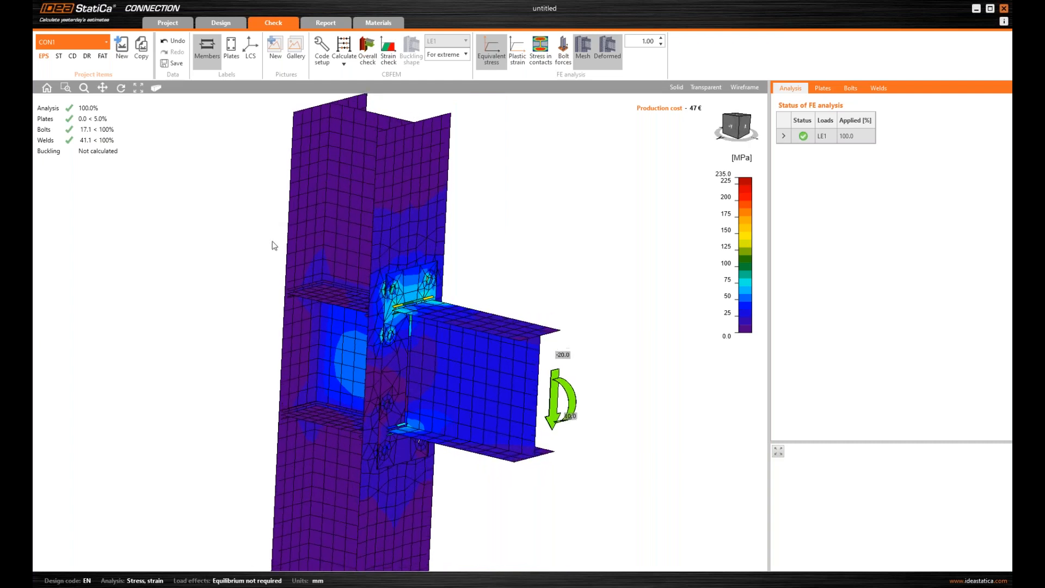
Display the bolt forces and examine their arrows and labels on the column side of the end plate.
left_click(564, 55)
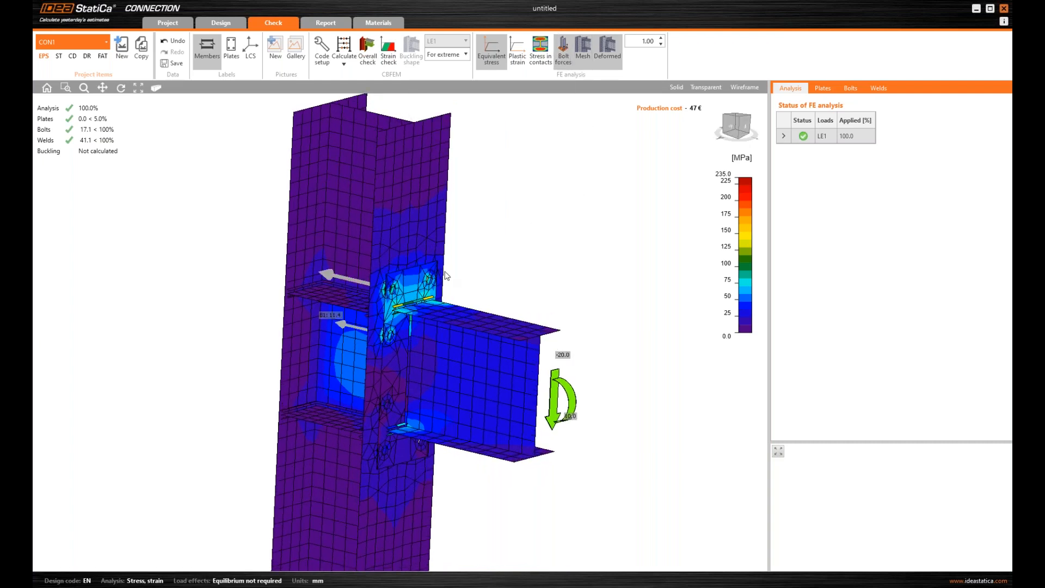
scroll(321, 279, "up", 4)
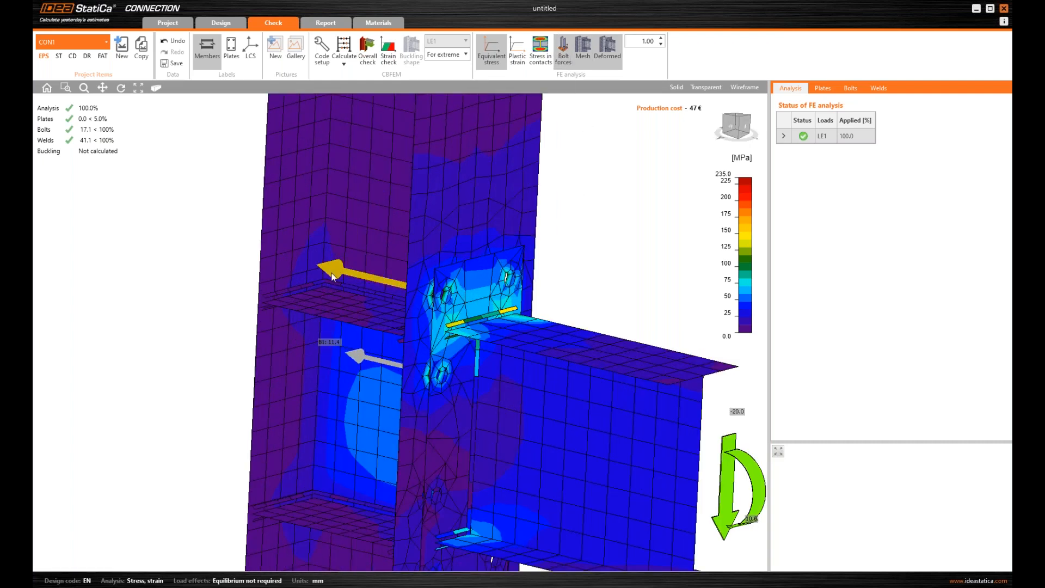
scroll(333, 273, "down", 4)
mouse_move(348, 360)
middle_mouse_down("ctrl")
mouse_move(479, 329)
mouse_move(329, 368)
middle_mouse_up("ctrl")
scroll(373, 256, "up", 6)
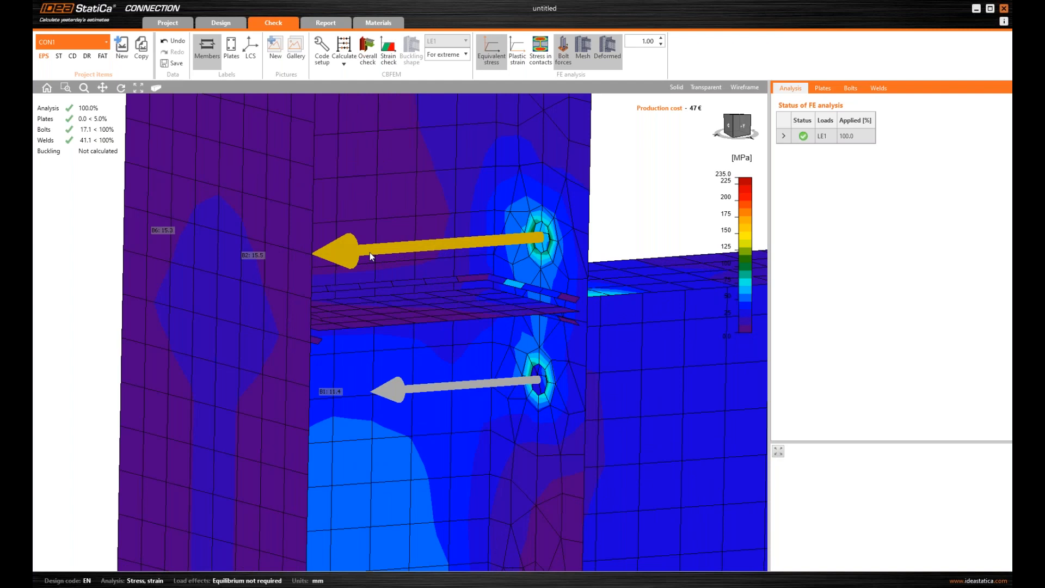
scroll(414, 349, "down", 4)
scroll(433, 273, "up", 2)
scroll(433, 273, "down", 2)
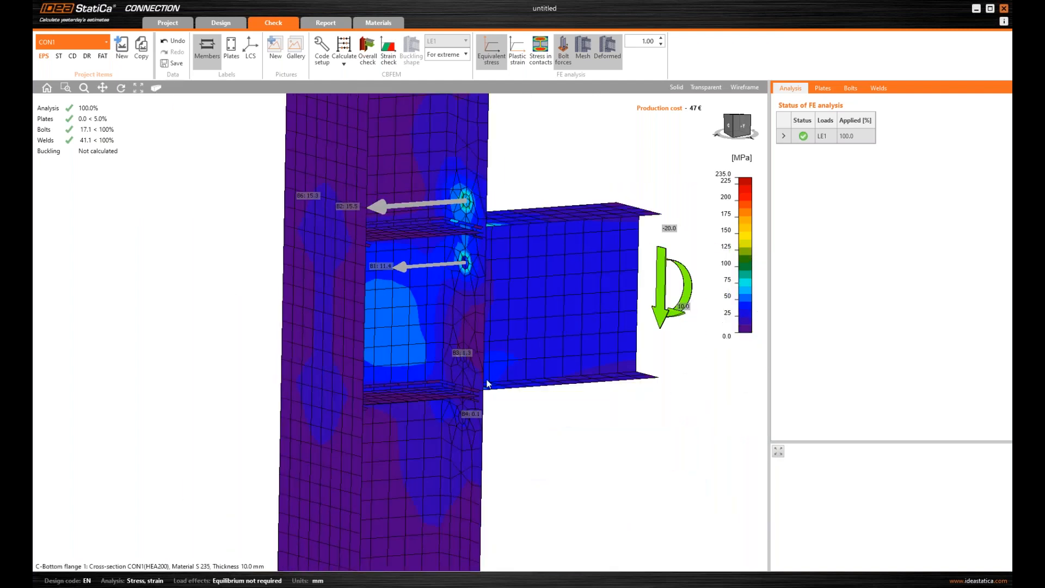
middle_click_drag(560, 257, 476, 276)
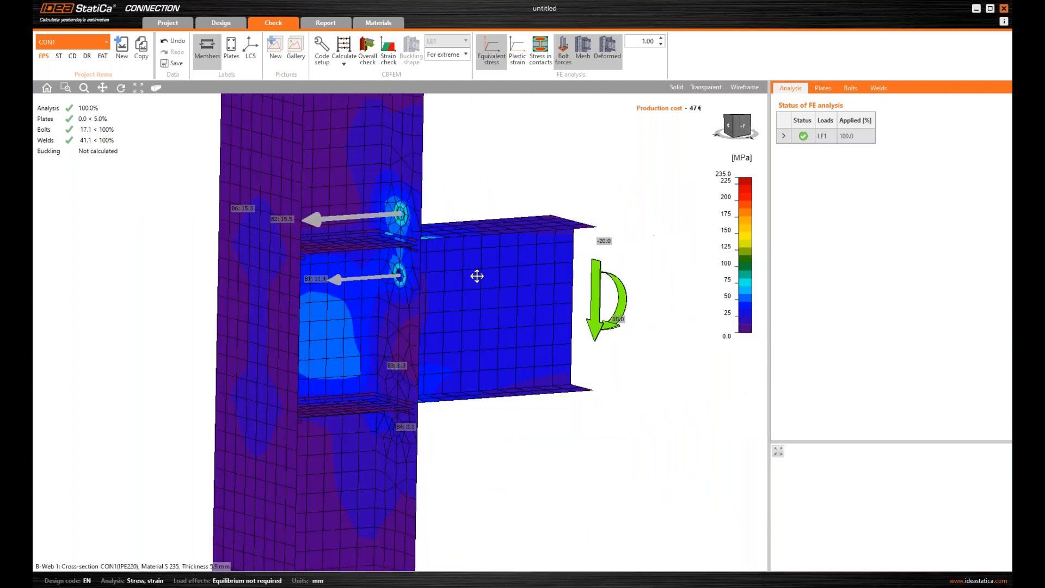
Review the bolt checks and read bolt B7's detailed tension, bearing and utilization calculations.
left_click(855, 89)
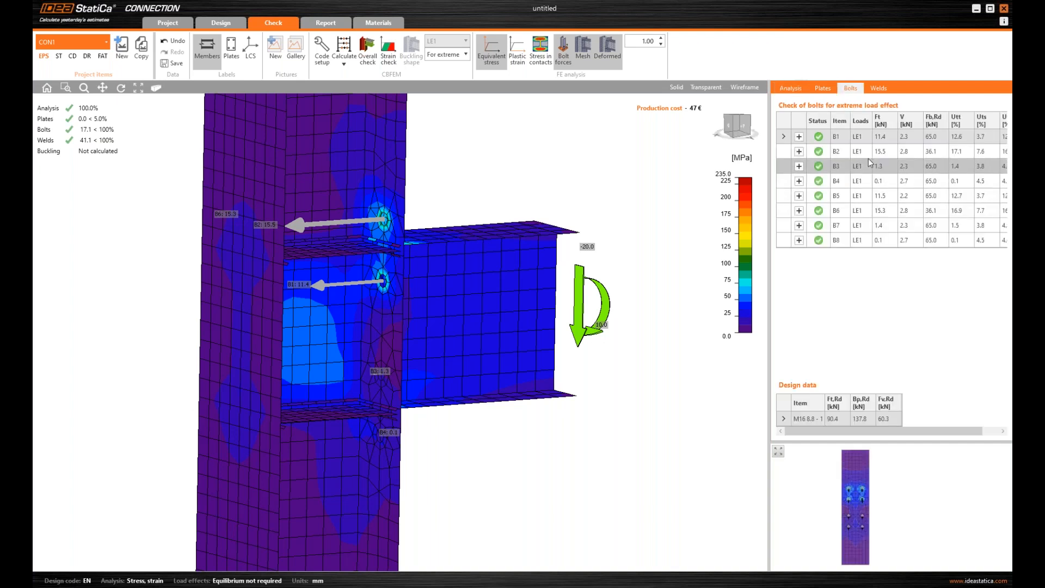
left_click_drag(761, 232, 700, 226)
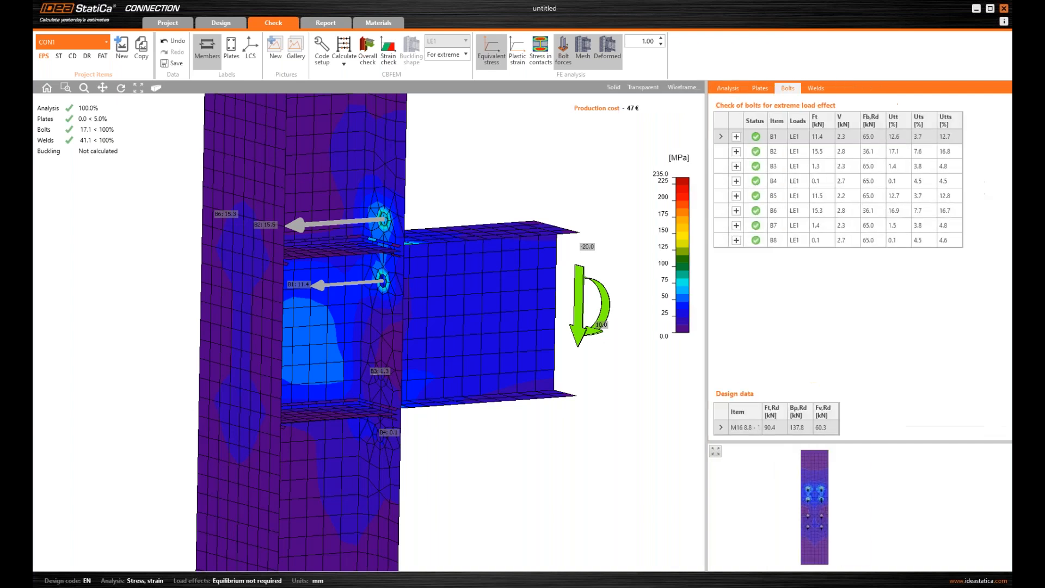
left_click(724, 166)
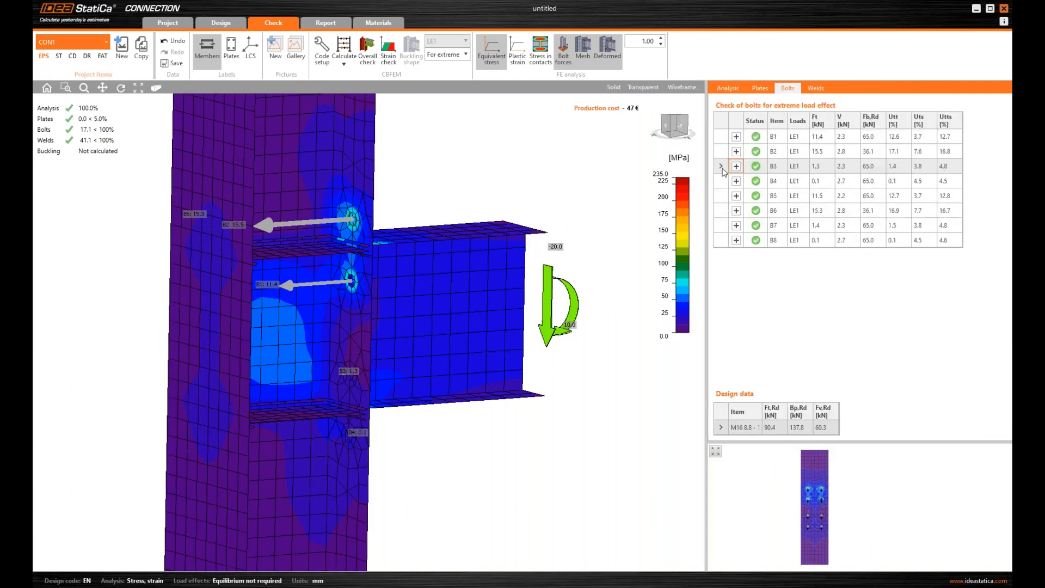
left_click(722, 196)
left_click(737, 225)
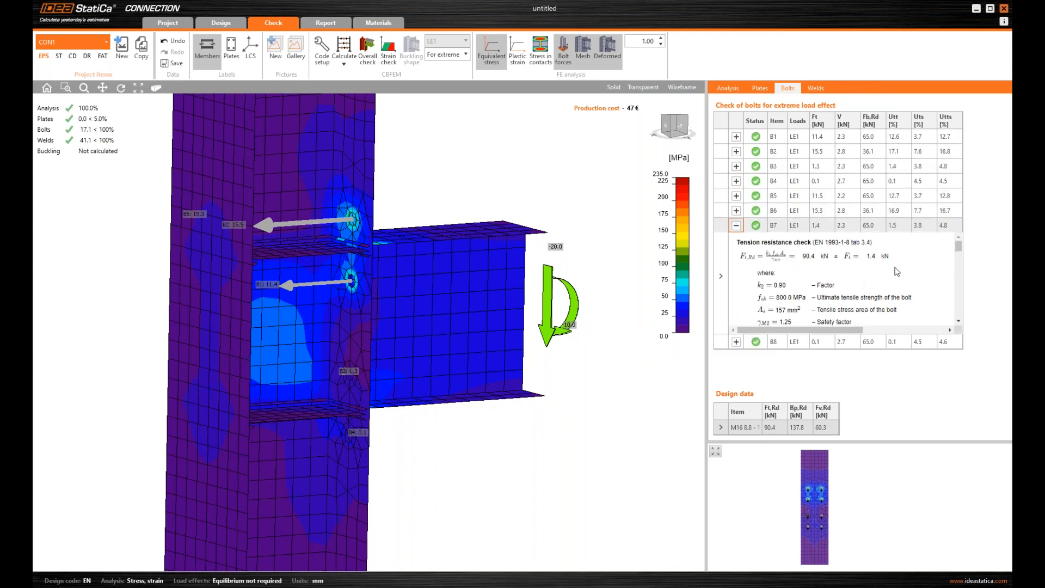
scroll(846, 262, "down", 3)
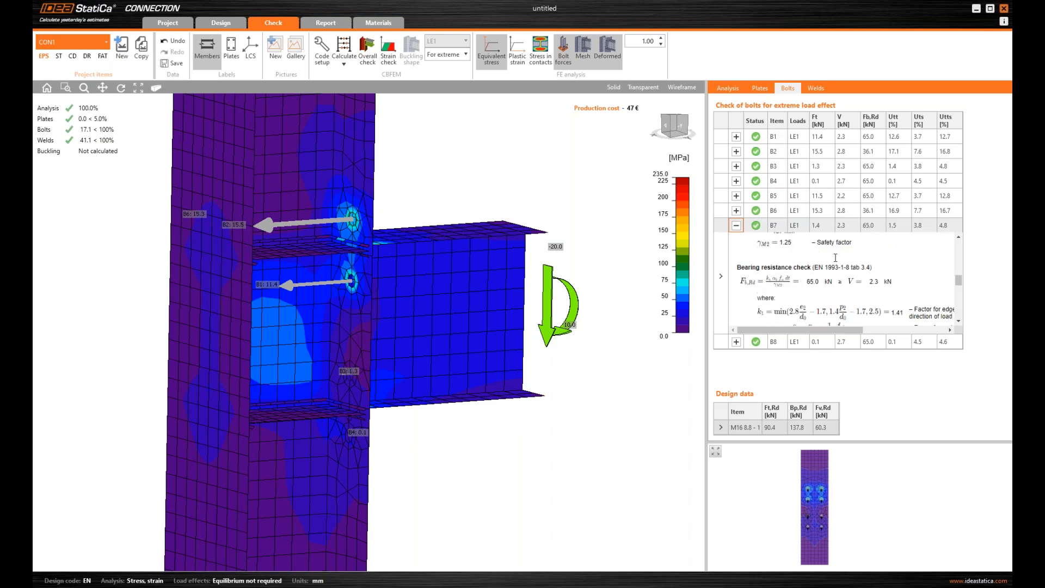
scroll(832, 263, "down", 5)
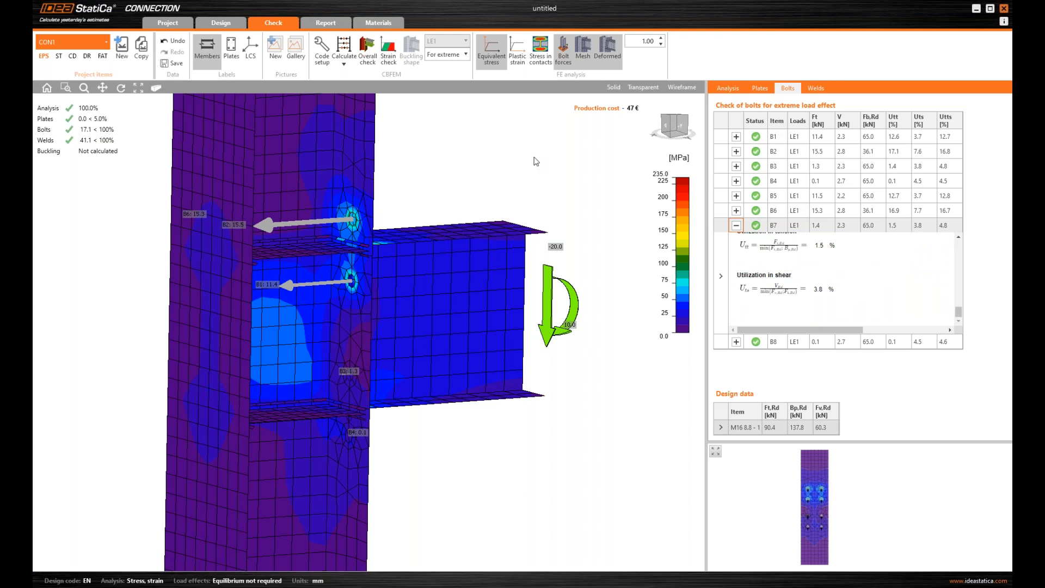
scroll(536, 162, "down", 3)
right_click_drag(546, 319, 466, 219)
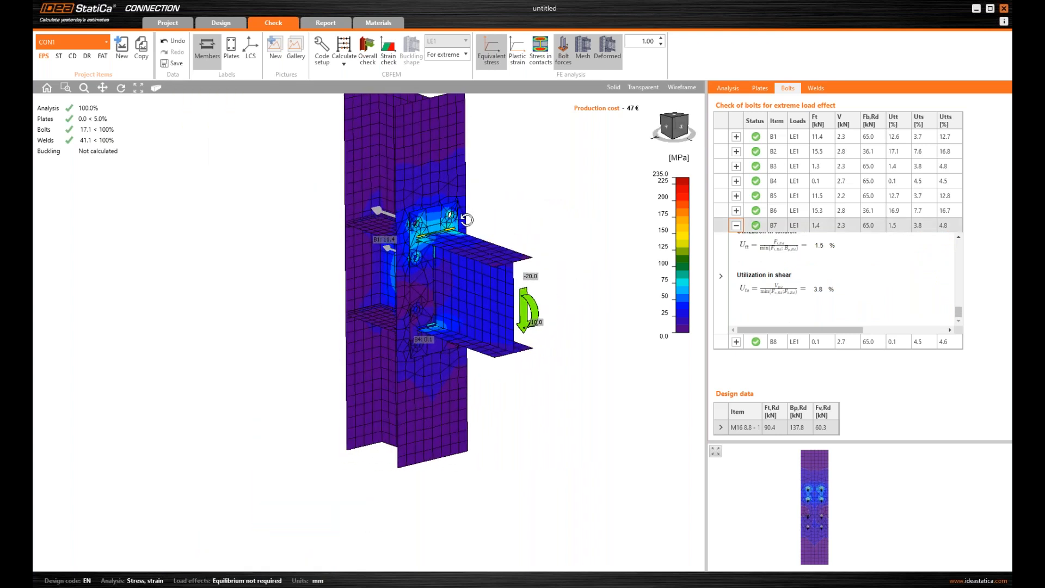
middle_click_drag(556, 207, 532, 259)
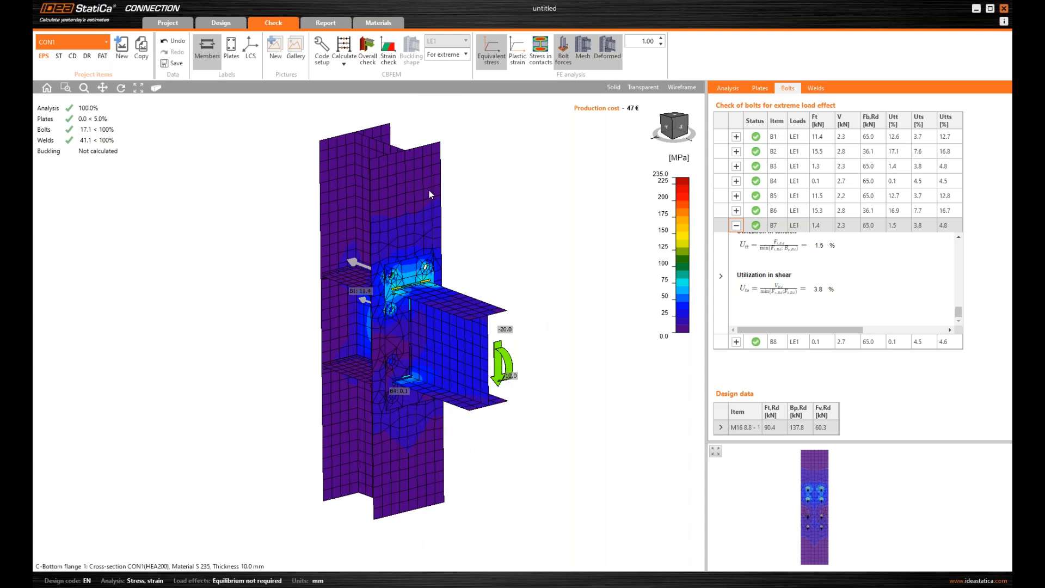
Add a new project item with a beam framing into a continuous open-section column and the blank connection design.
left_click(221, 23)
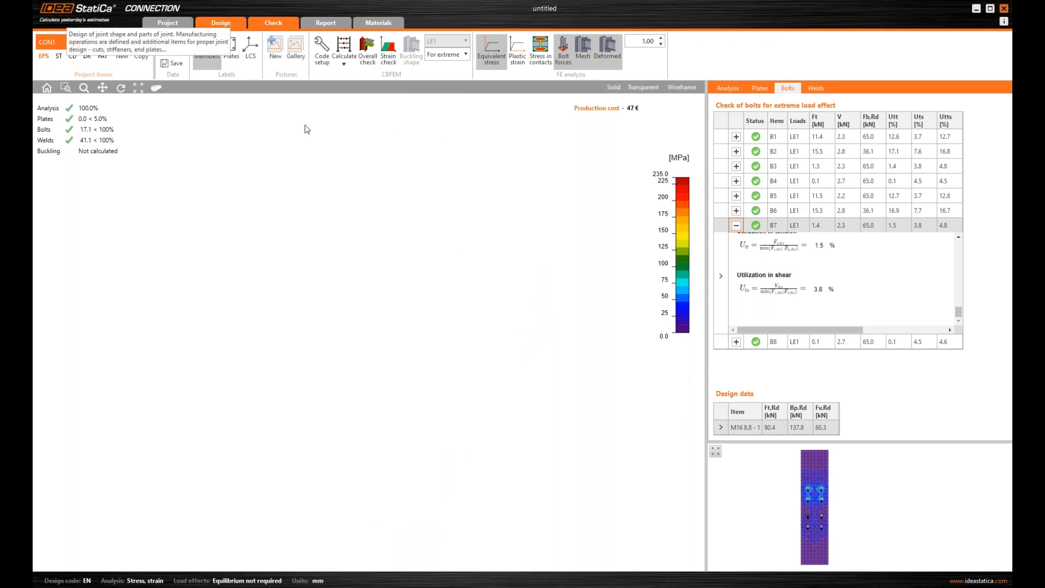
middle_click_drag(525, 161, 542, 163, "ctrl")
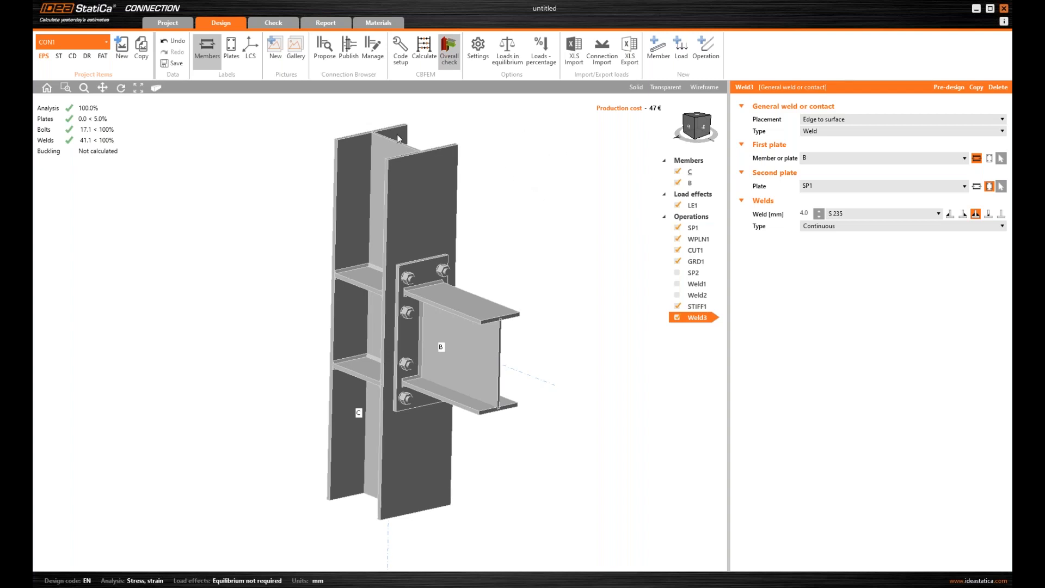
left_click(121, 50)
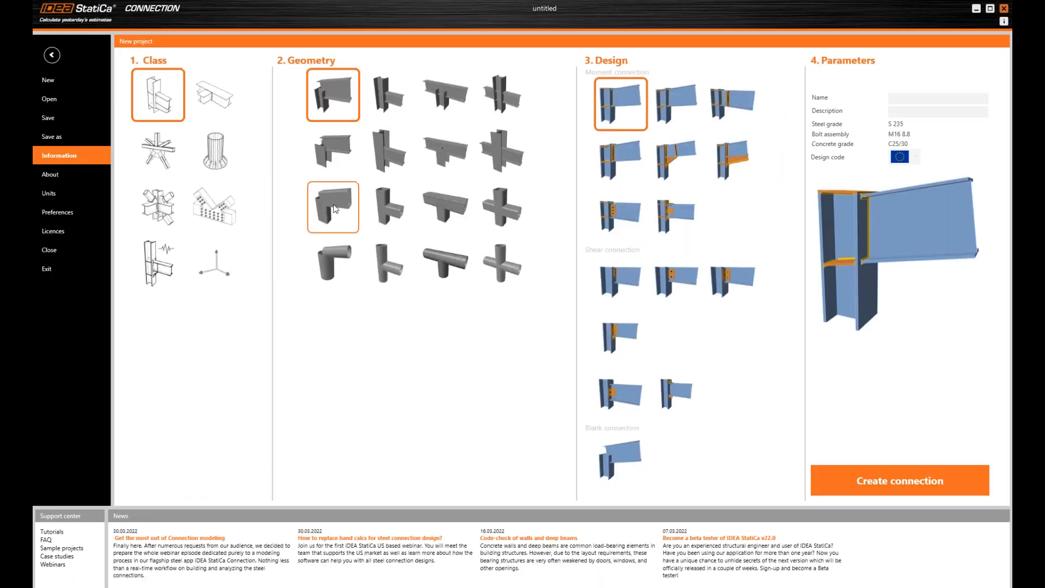
left_click(389, 96)
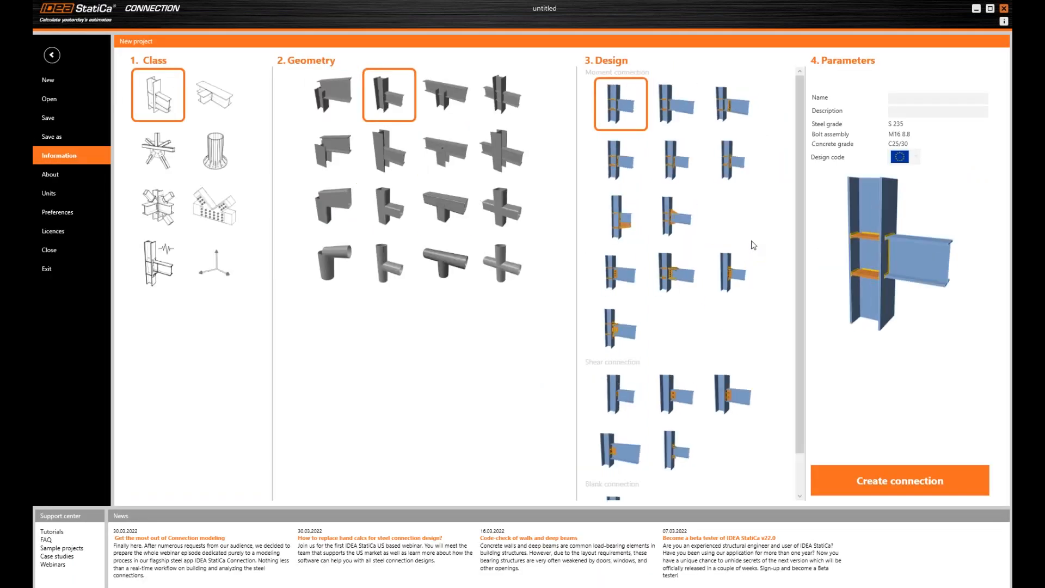
scroll(753, 250, "down", 1)
left_click(619, 471)
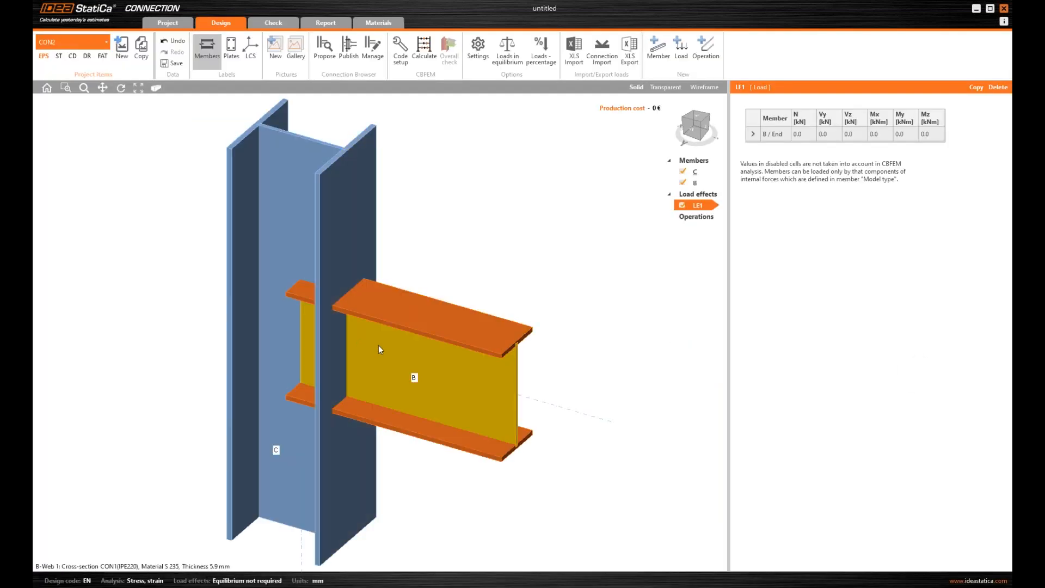
Start connecting beam B to column C and browse the proposed connection designs for the current geometry.
right_click(379, 349)
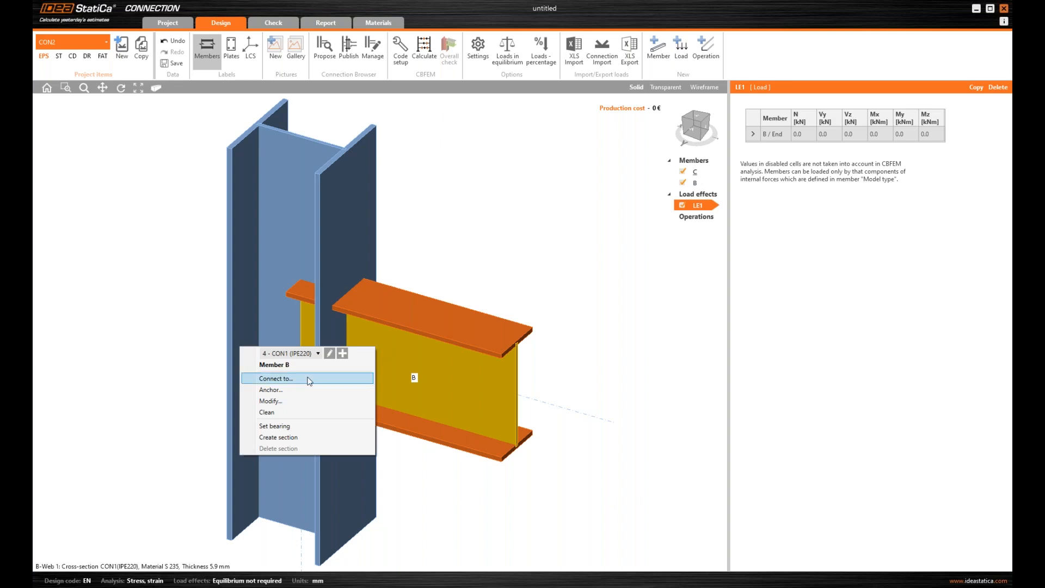
left_click(278, 380)
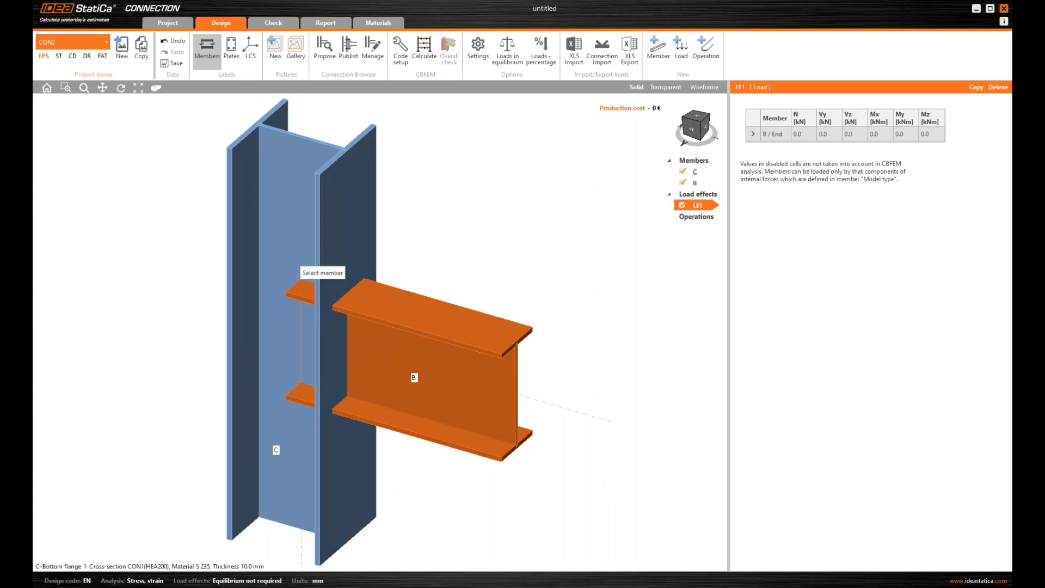
left_click(344, 255)
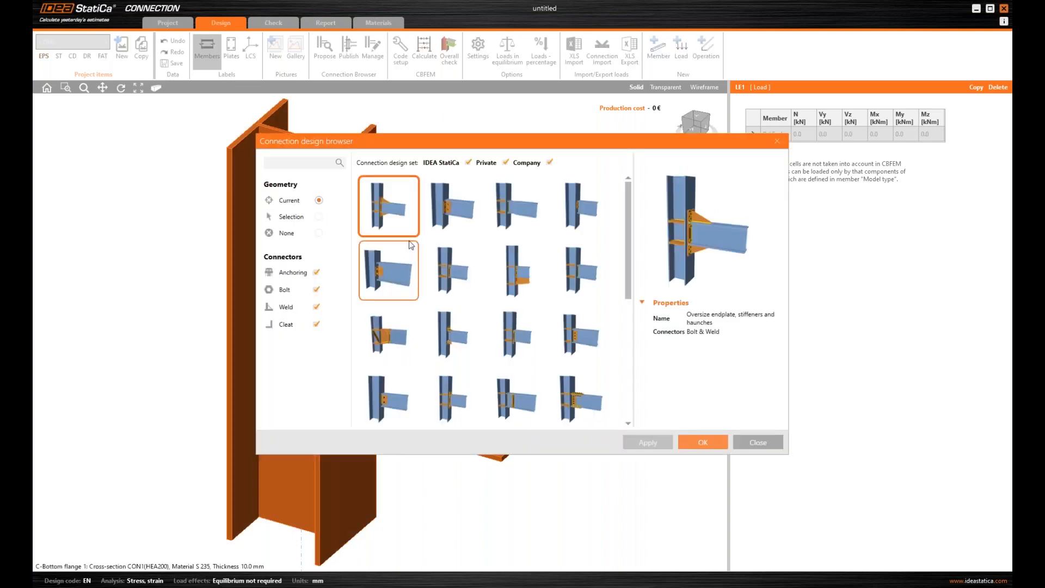
scroll(629, 220, "down", 5)
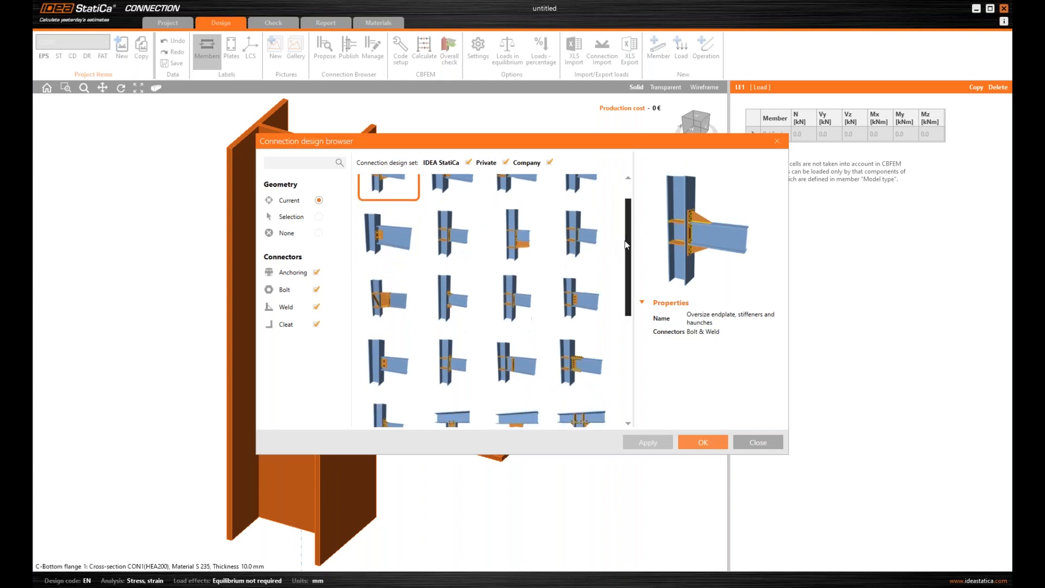
scroll(630, 218, "up", 5)
left_click_drag(631, 218, 627, 337)
left_click_drag(629, 328, 629, 213)
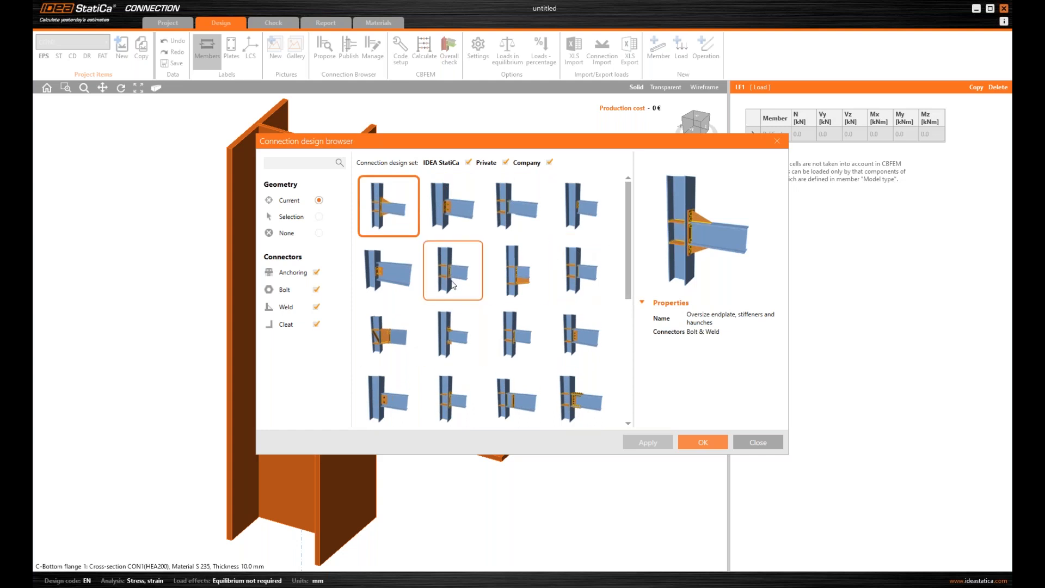
Apply the "Oversize endplate, stiffeners" design to the beam-to-column joint and inspect the generated plates and bolts.
left_click(436, 376)
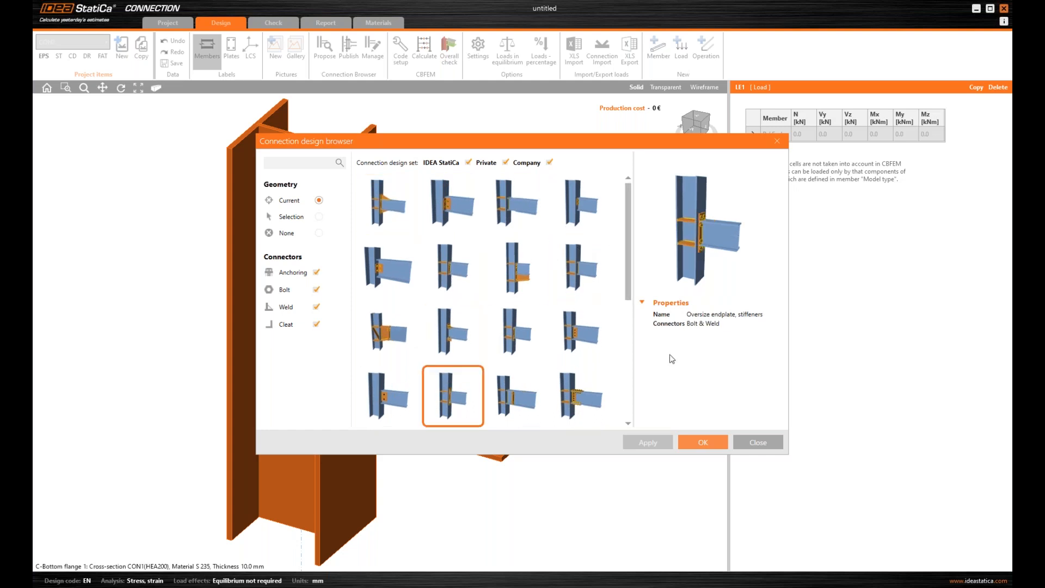
left_click(702, 442)
left_click(556, 234)
left_click(557, 233)
left_click(580, 387)
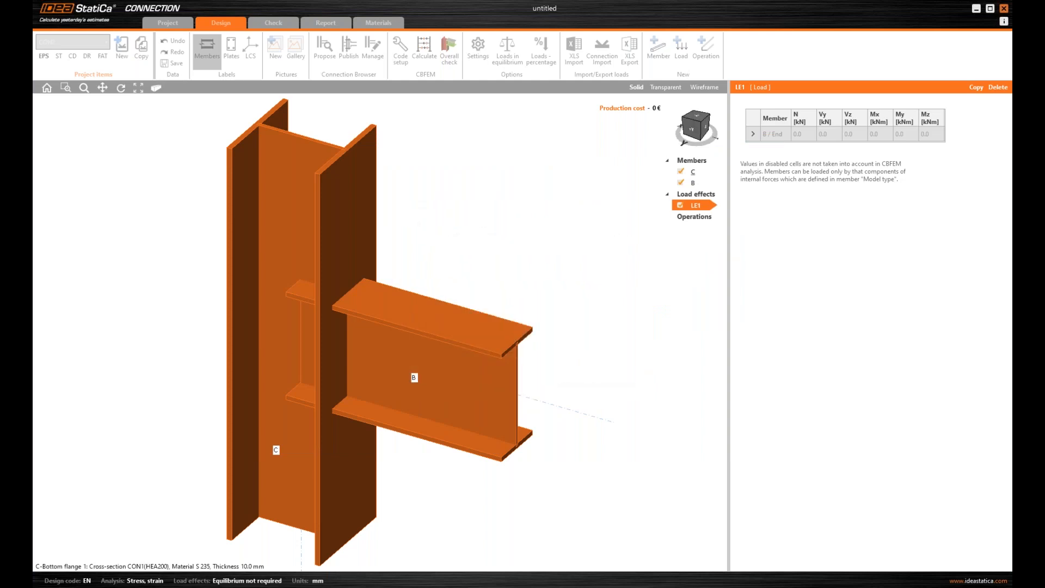
scroll(367, 332, "up", 2)
middle_click_drag(390, 437, 496, 427, "ctrl")
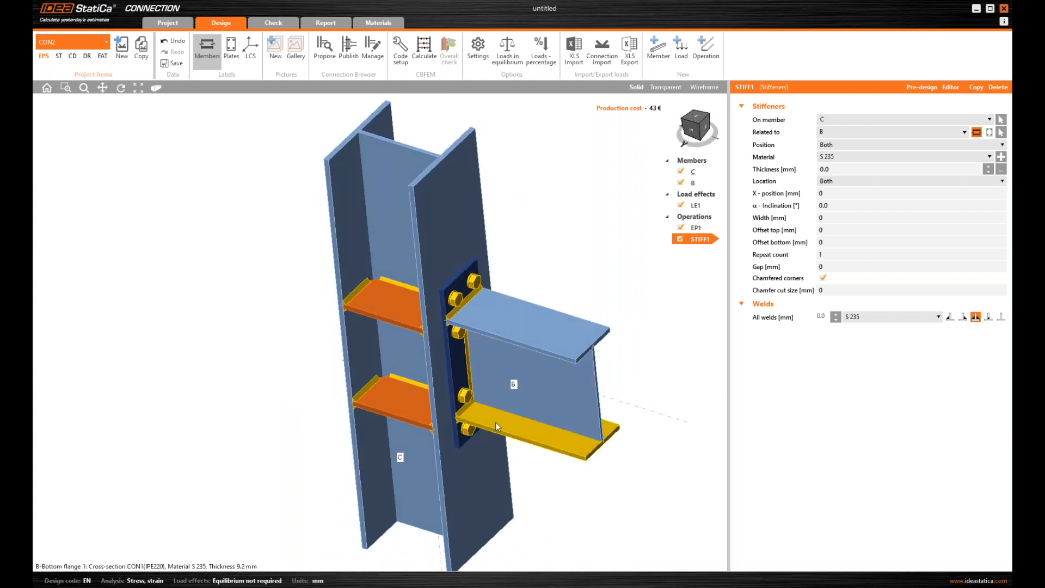
scroll(496, 426, "down", 3)
middle_click_drag(404, 293, 435, 275, "ctrl")
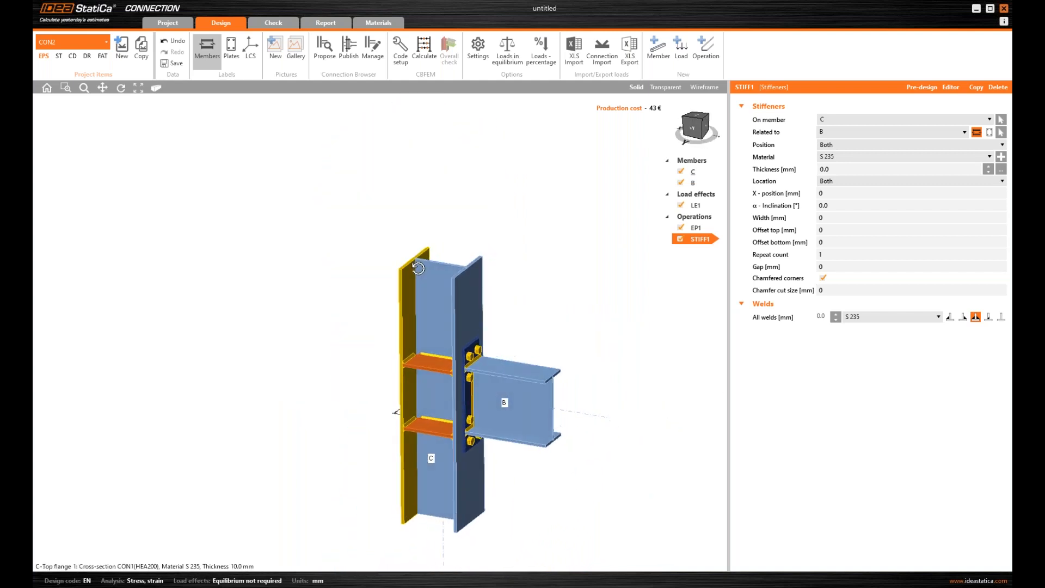
Set load effect LE1 on beam B to a shear force Vz of -50 kN and a moment My of 20 kNm.
left_click(712, 209)
left_click(861, 136)
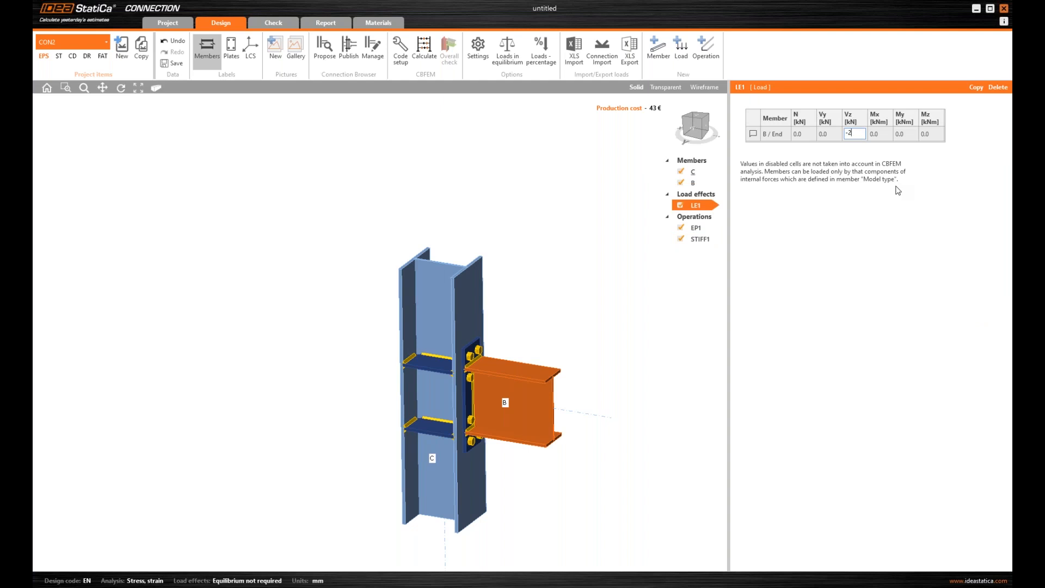
type("-50")
key("Tab")
key("Tab")
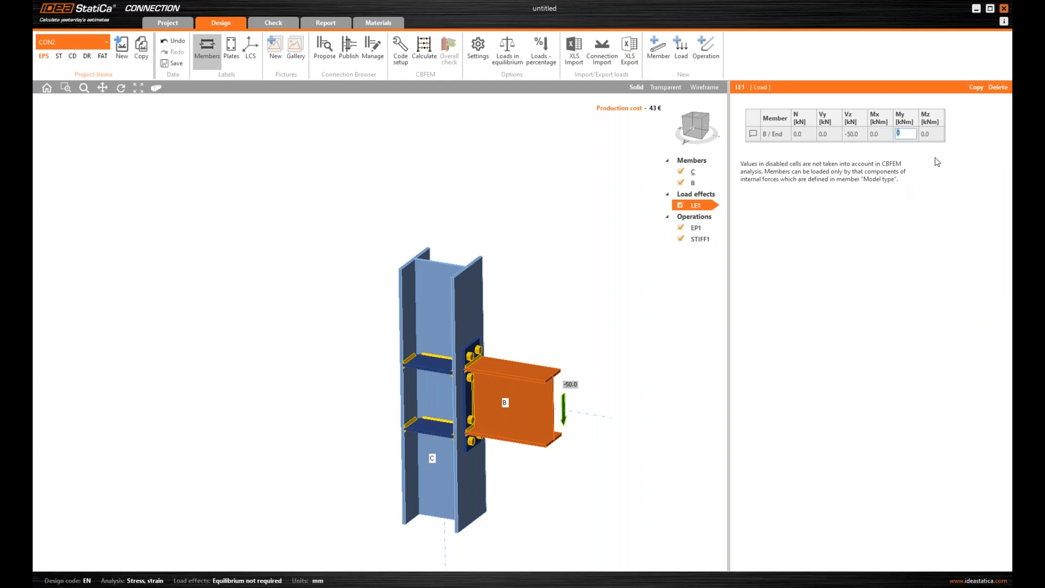
type("20")
key("Tab")
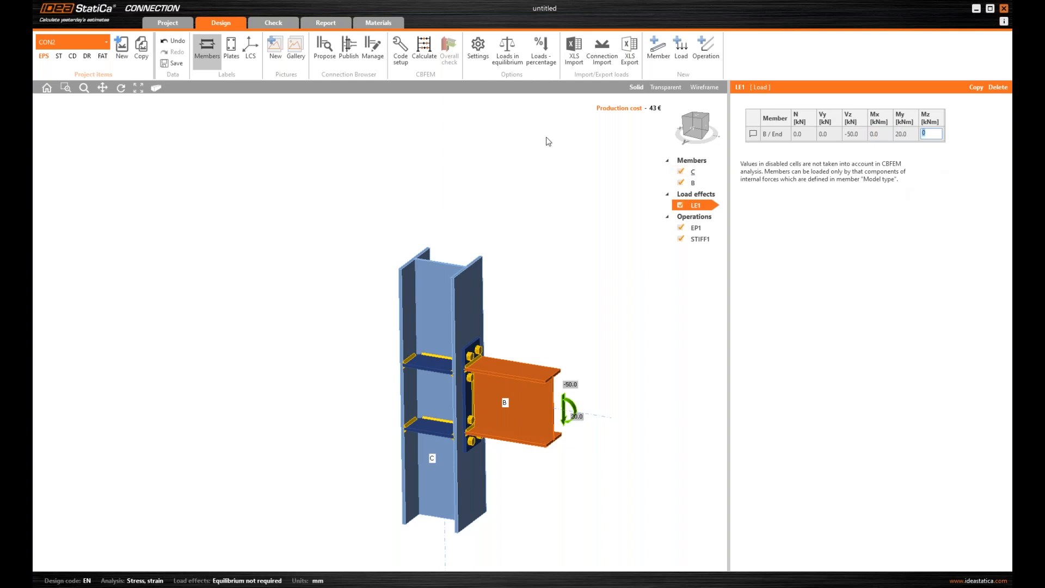
Calculate the CON2 connection and review the analysis, plate, bolt and weld check summary.
left_click(427, 47)
middle_click_drag(402, 371, 305, 297)
right_click_drag(382, 334, 402, 356)
middle_click_drag(435, 257, 447, 270)
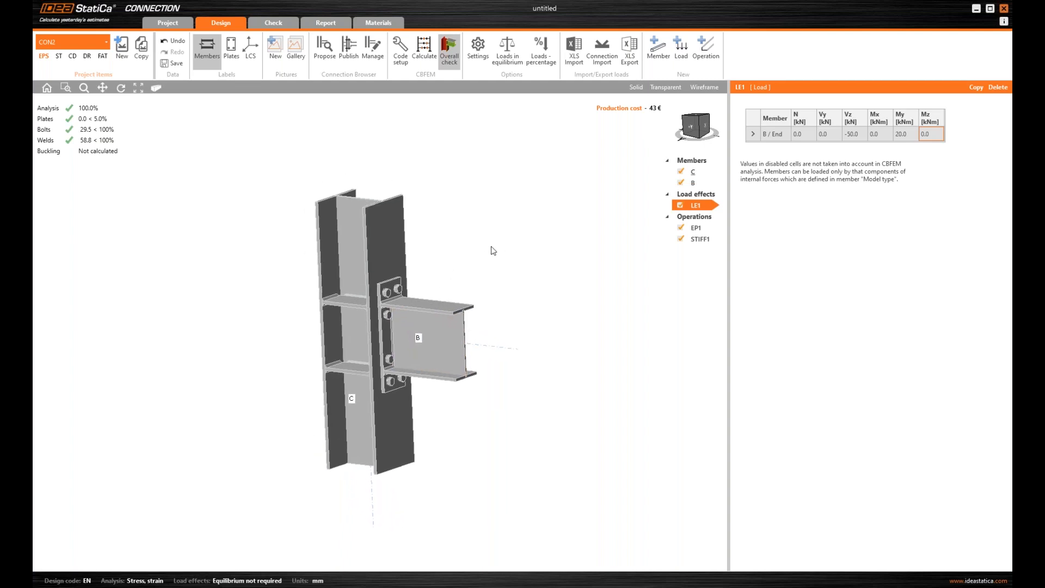
right_click_drag(469, 237, 475, 237)
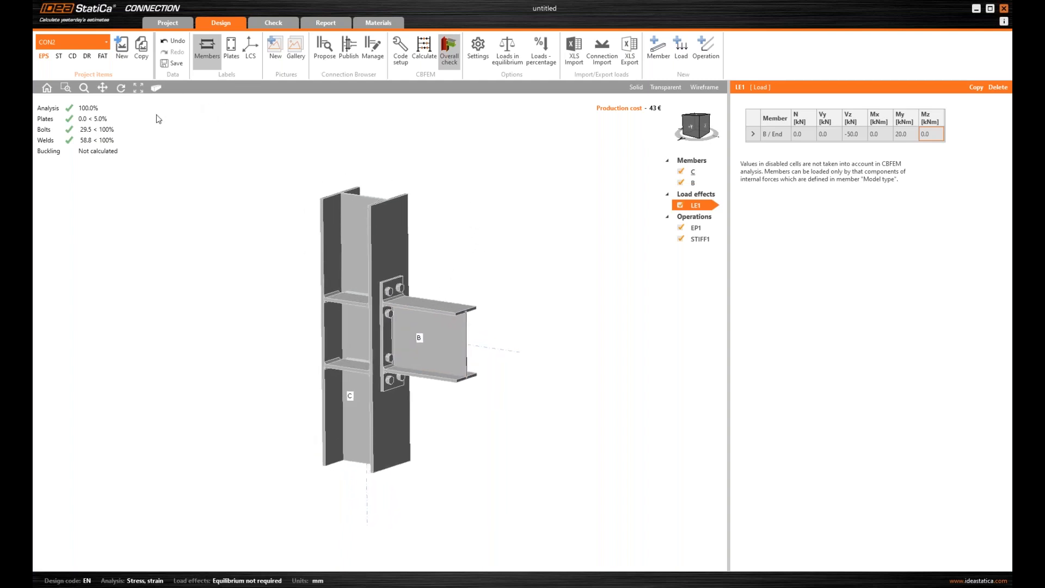
Add a new project item with a beam framing into a continuous open-section column and the stiffened oversize end-plate moment design.
left_click(123, 53)
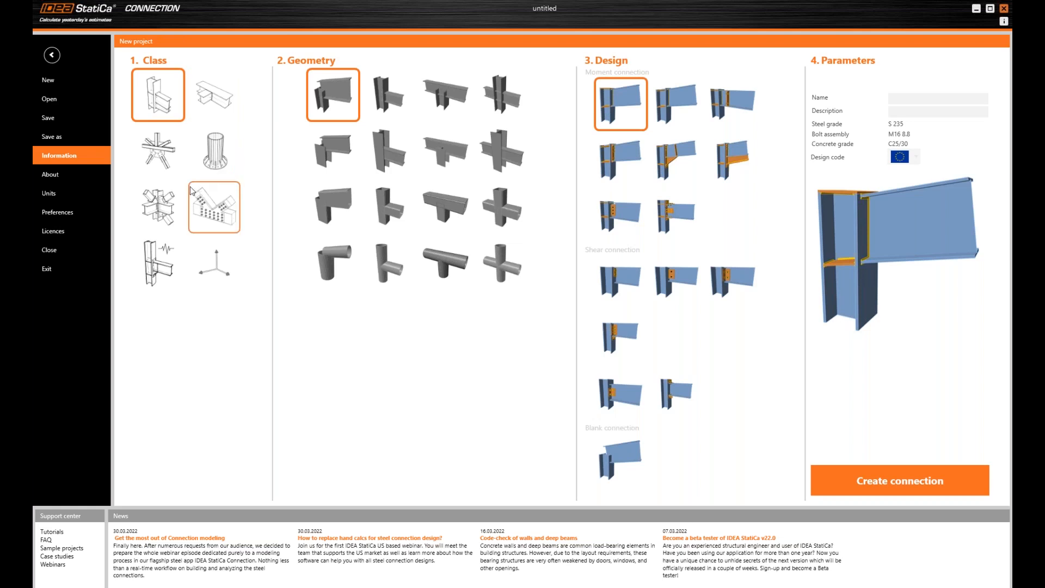
left_click(388, 96)
left_click_drag(796, 184, 803, 146)
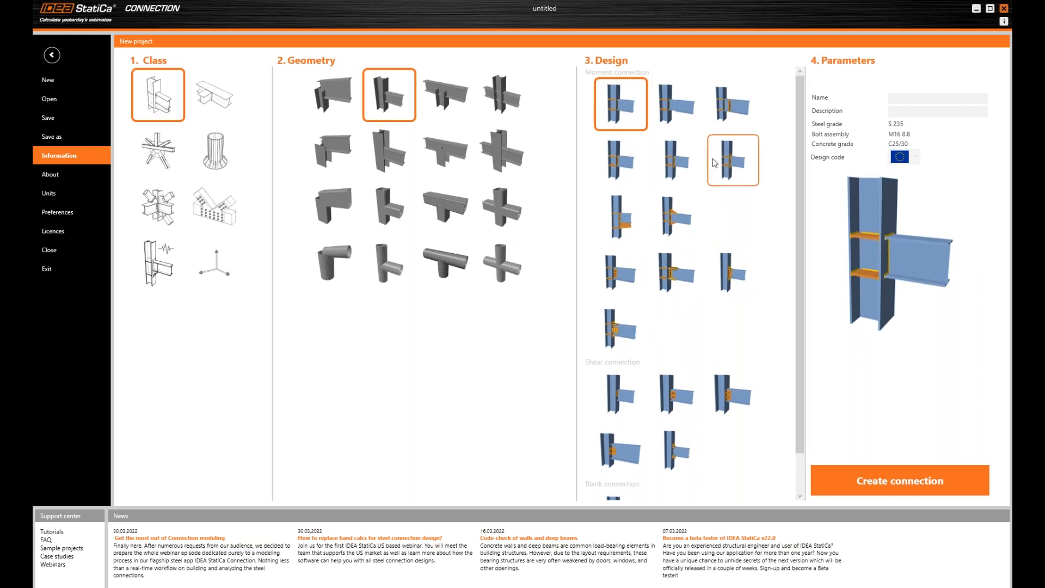
left_click(735, 166)
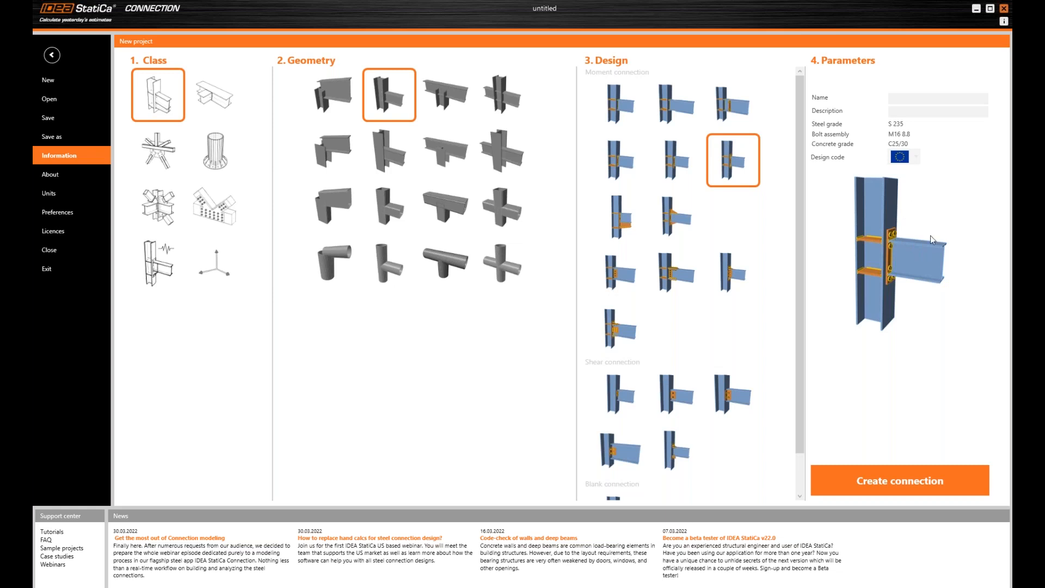
left_click(884, 478)
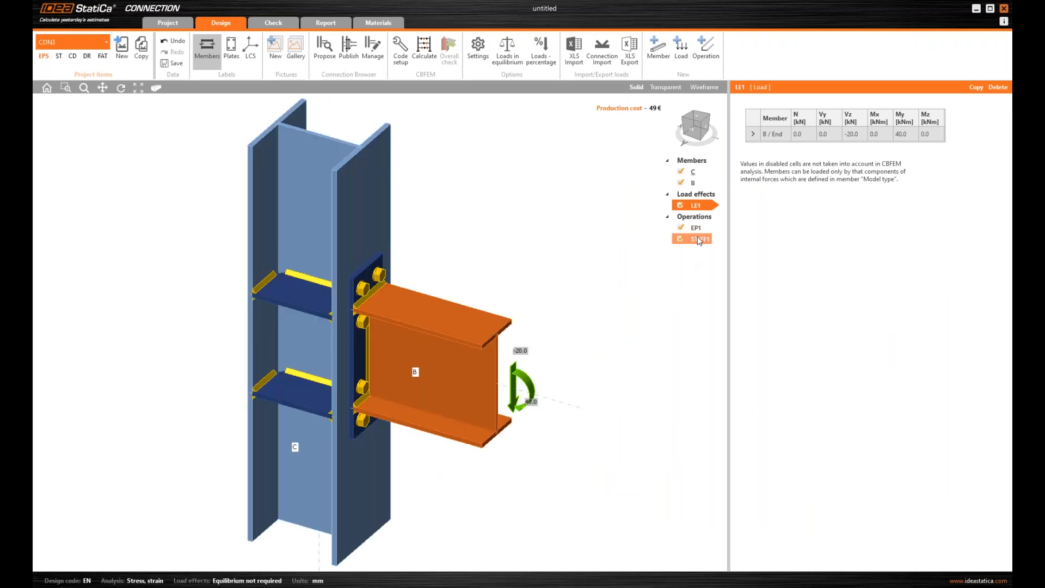
Examine the end plate operation EP1 of the new connection, including its plate dimensions, bolt layout and welds.
scroll(401, 343, "up", 3)
middle_click_drag(357, 423, 334, 370)
left_click(356, 292)
scroll(468, 301, "down", 2)
middle_click_drag(587, 279, 593, 293)
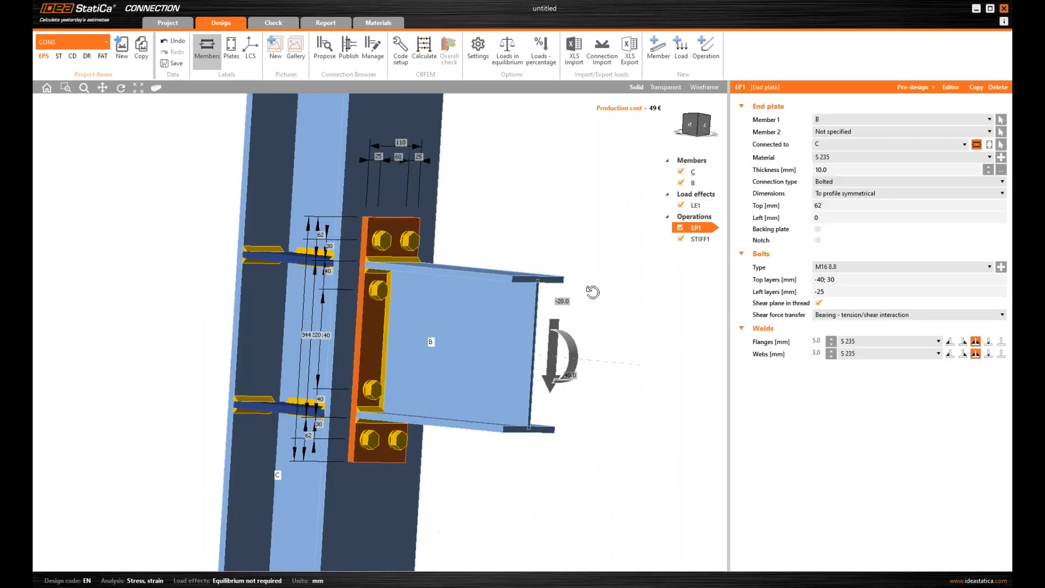
scroll(575, 248, "down", 3)
middle_click_drag(548, 244, 472, 275)
scroll(472, 298, "up", 2)
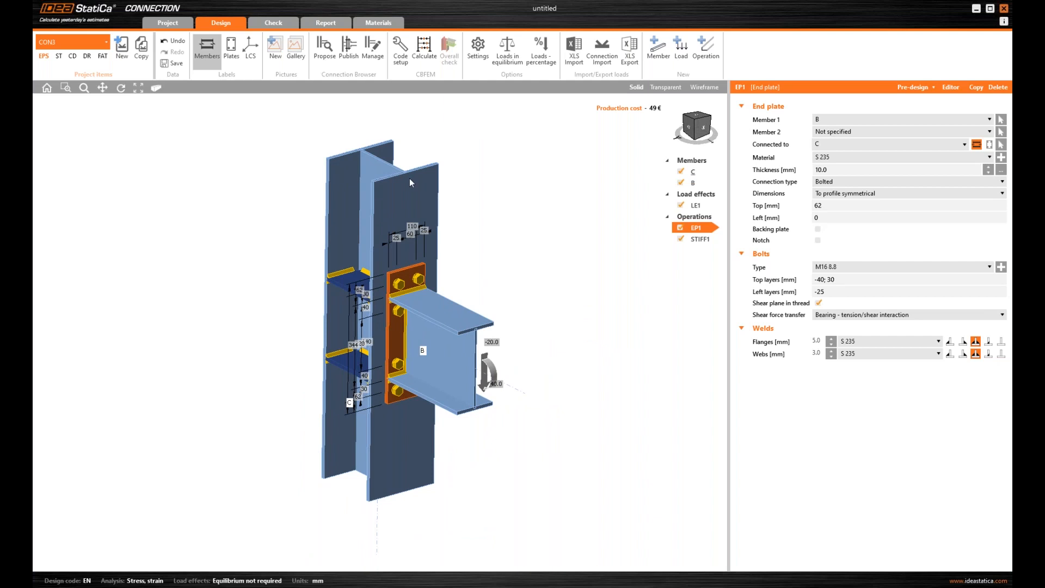
Switch to project item CON1, inspect the Weld3 operation and add a new stiffener operation.
left_click(106, 42)
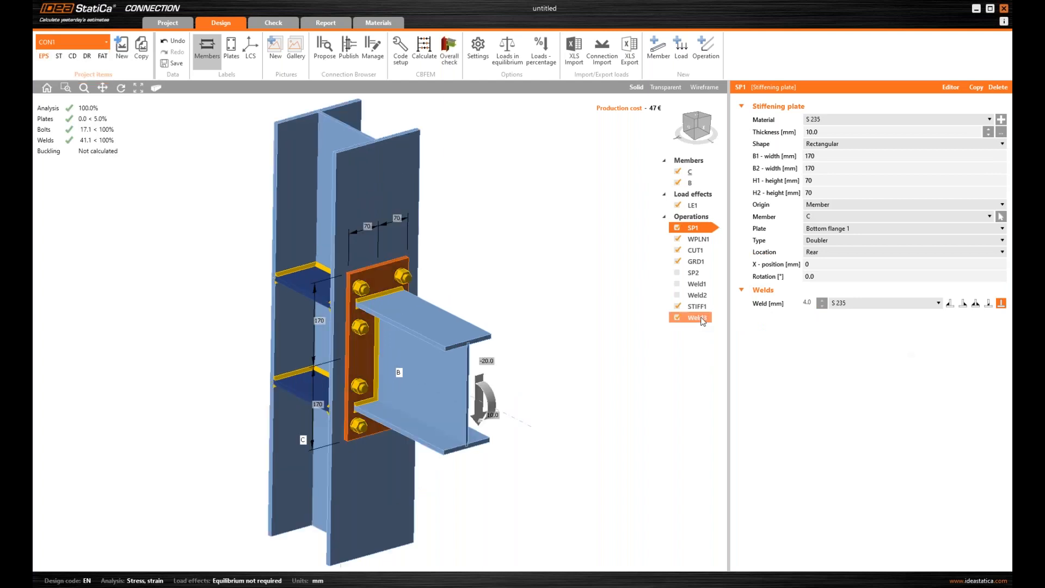
left_click(697, 318)
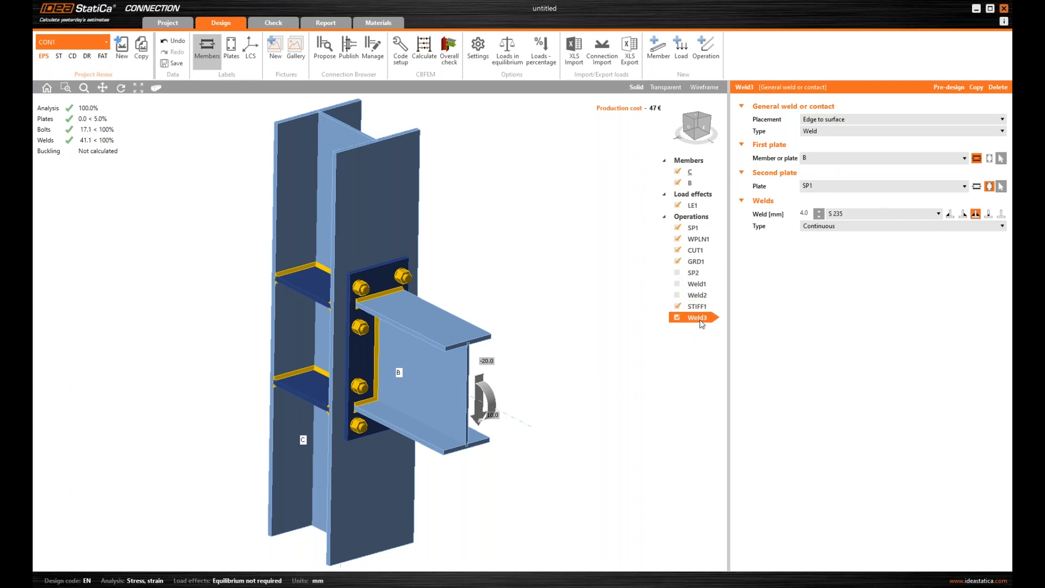
left_click(710, 54)
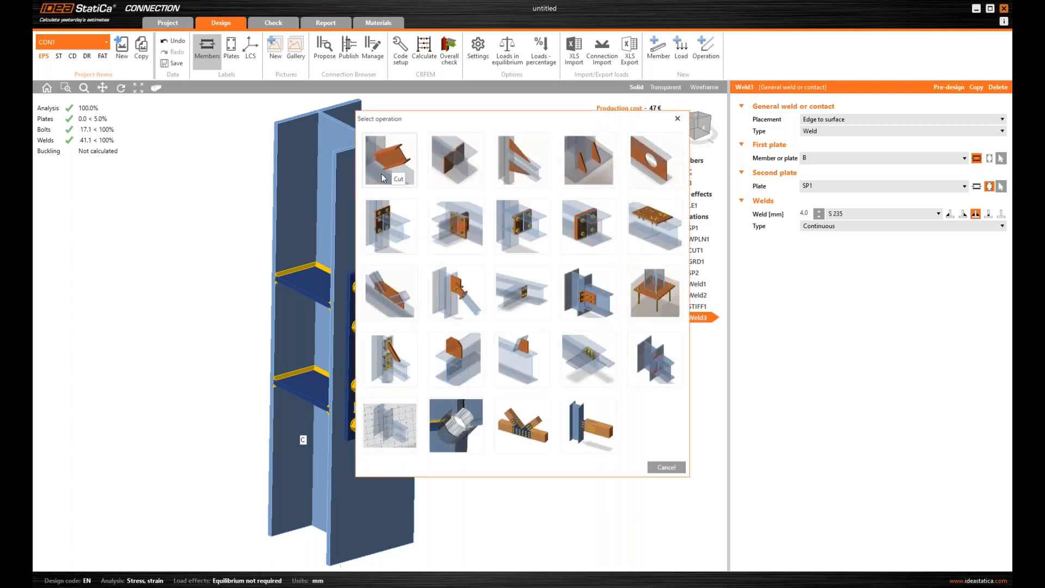
left_click(455, 161)
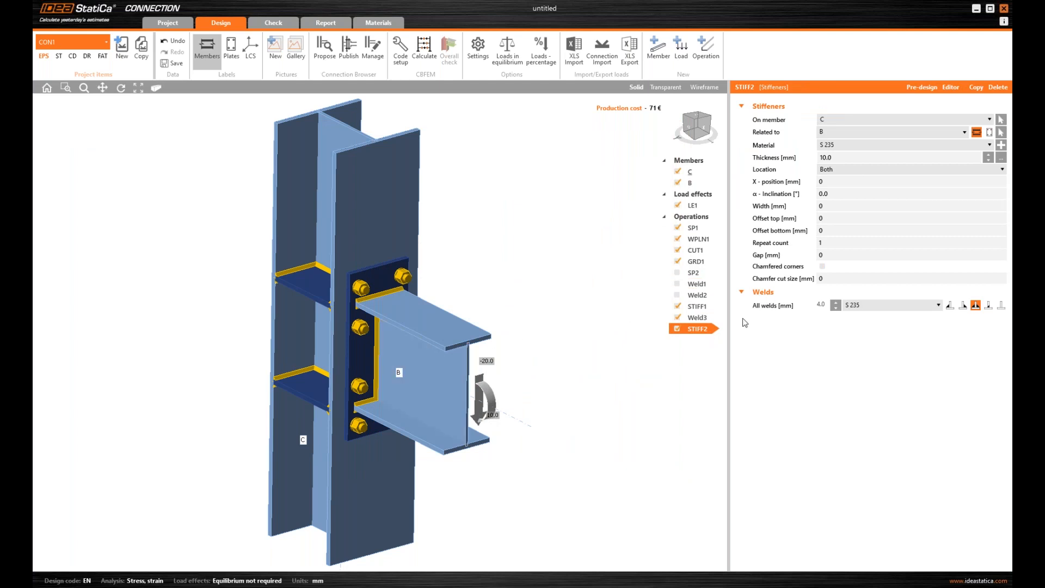
Place the new stiffeners on member B with an X-position of 200 mm.
left_click(865, 120)
left_click(868, 139)
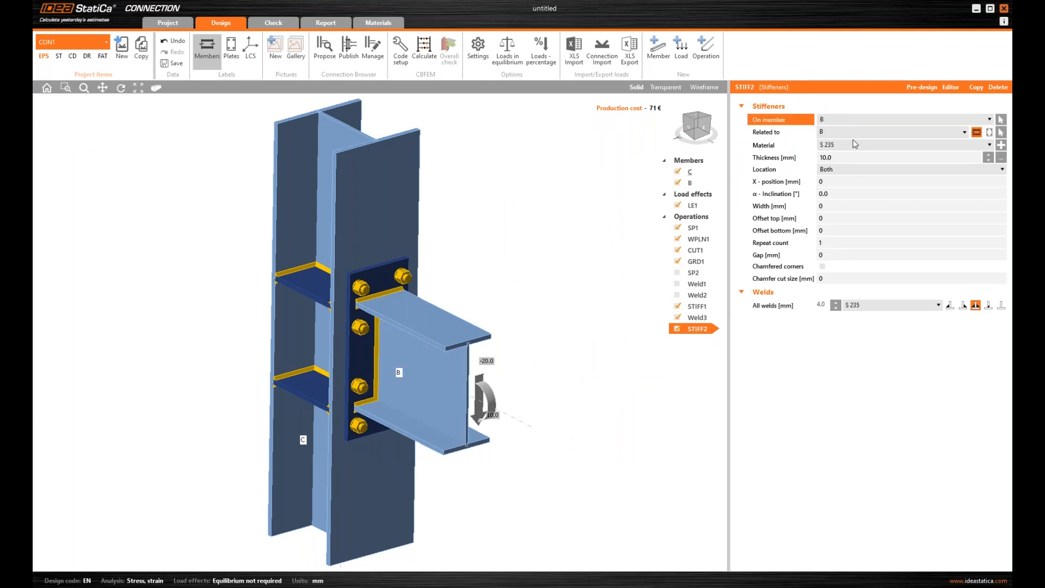
scroll(483, 305, "down", 3)
middle_click_drag(488, 362, 494, 340)
scroll(494, 339, "up", 2)
left_click(795, 181)
type("200")
key("Tab")
middle_click_drag(459, 400, 523, 250)
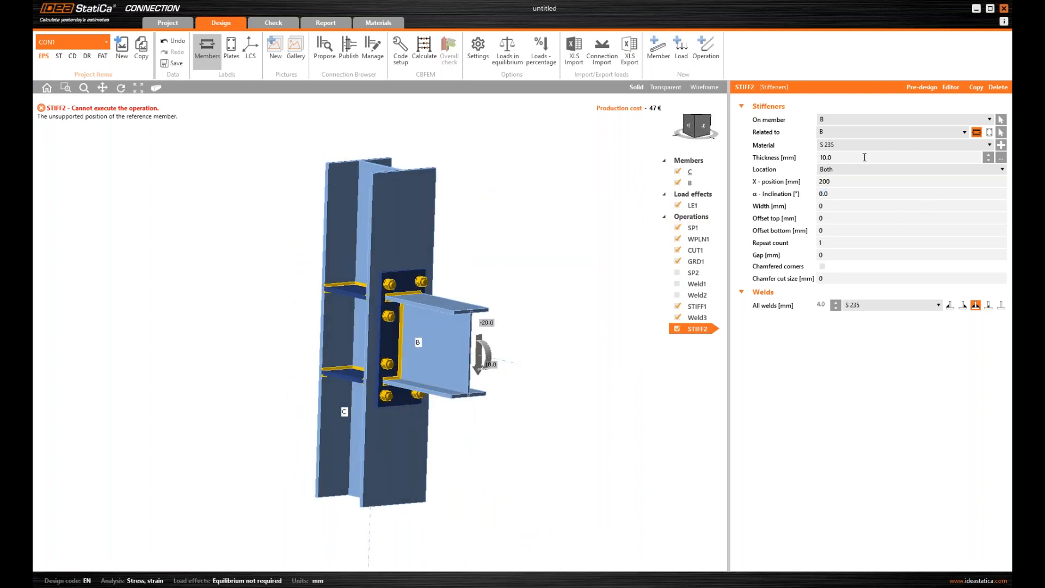
Switch the STIFF2 reference from member B to an unspecified plate and remove the stiffener welds.
left_click(876, 134)
left_click(990, 134)
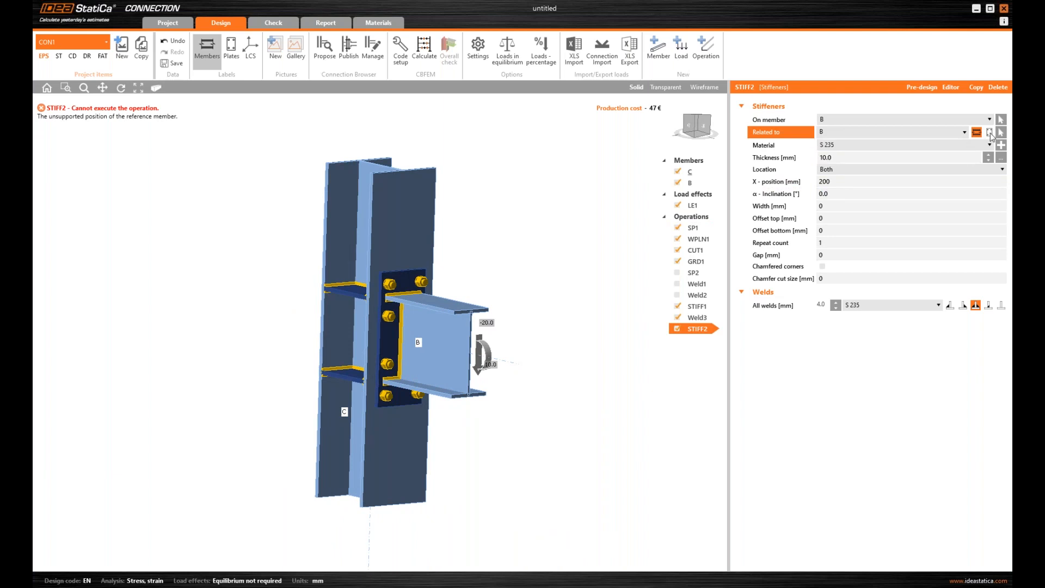
left_click(991, 134)
scroll(423, 348, "up", 4)
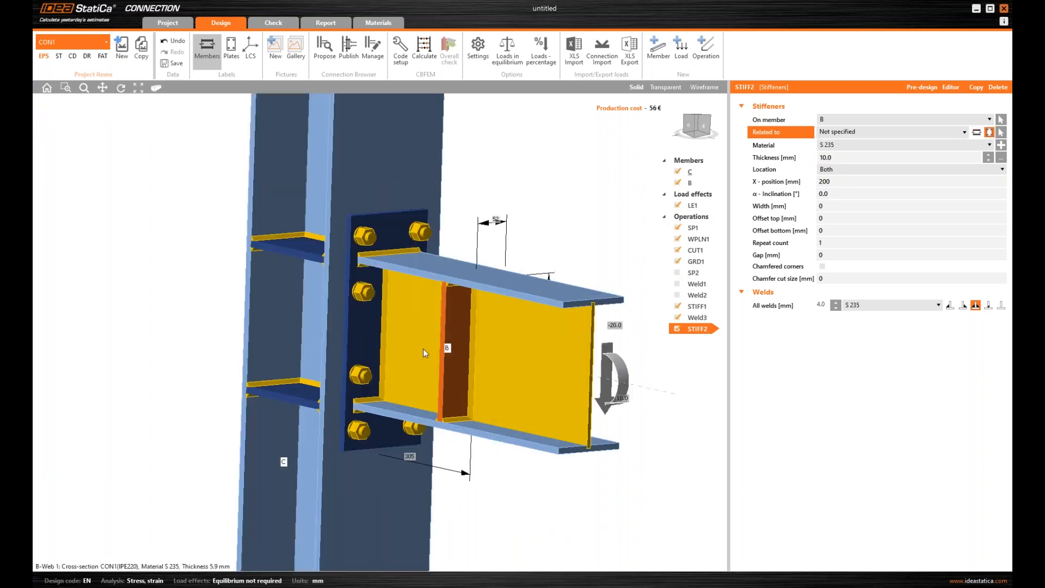
scroll(497, 374, "down", 3)
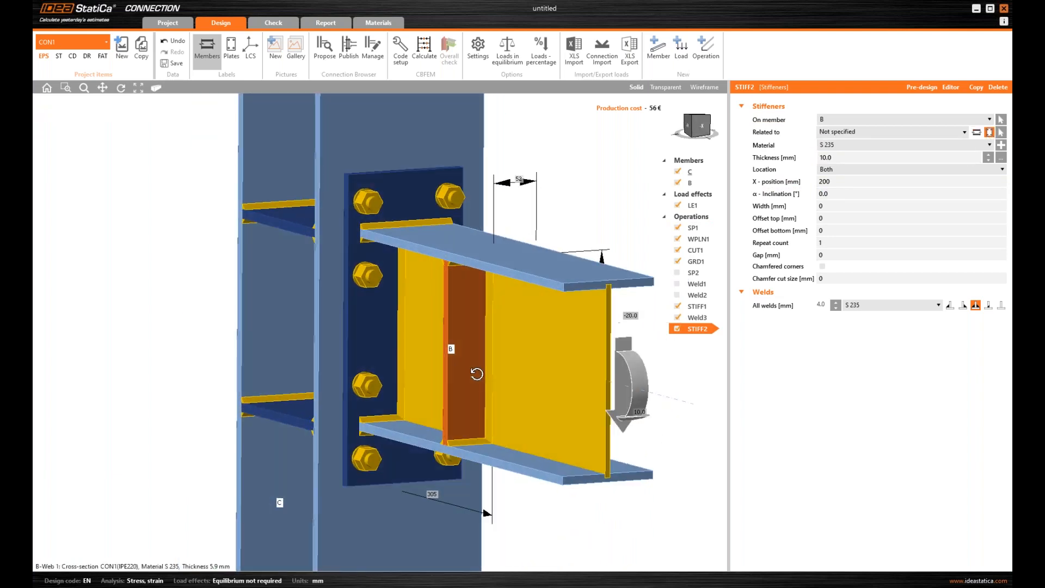
left_click(1002, 306)
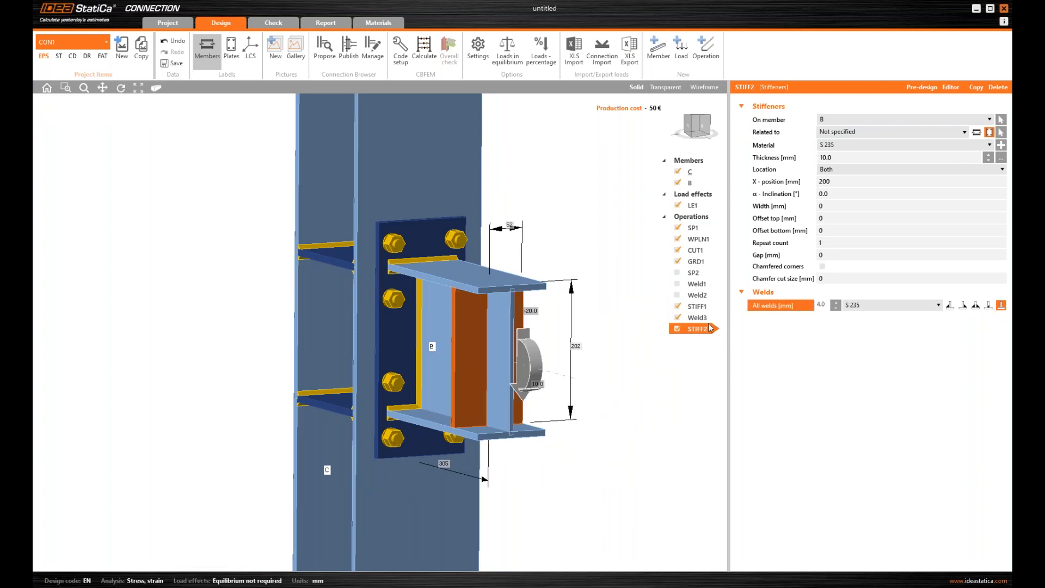
Change Weld3's first part from member B to a plate and try to choose the new beam stiffener.
left_click(706, 321)
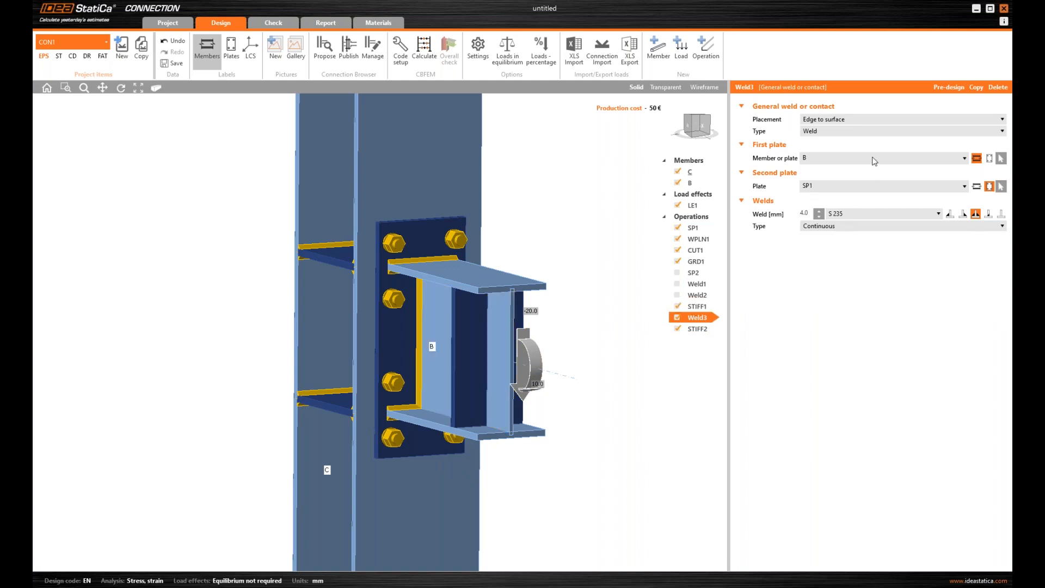
left_click(991, 158)
left_click(917, 159)
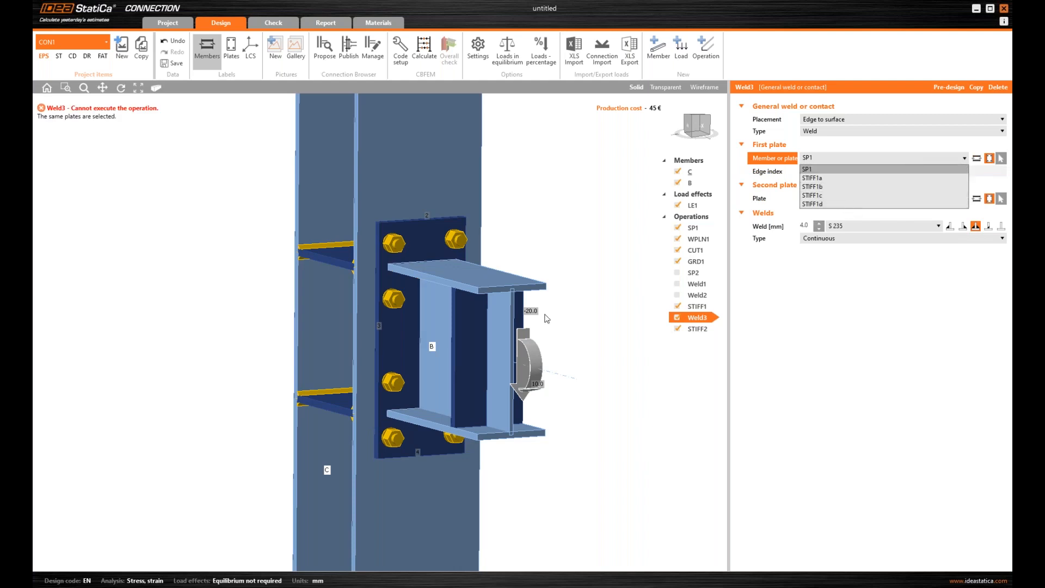
left_click(461, 359)
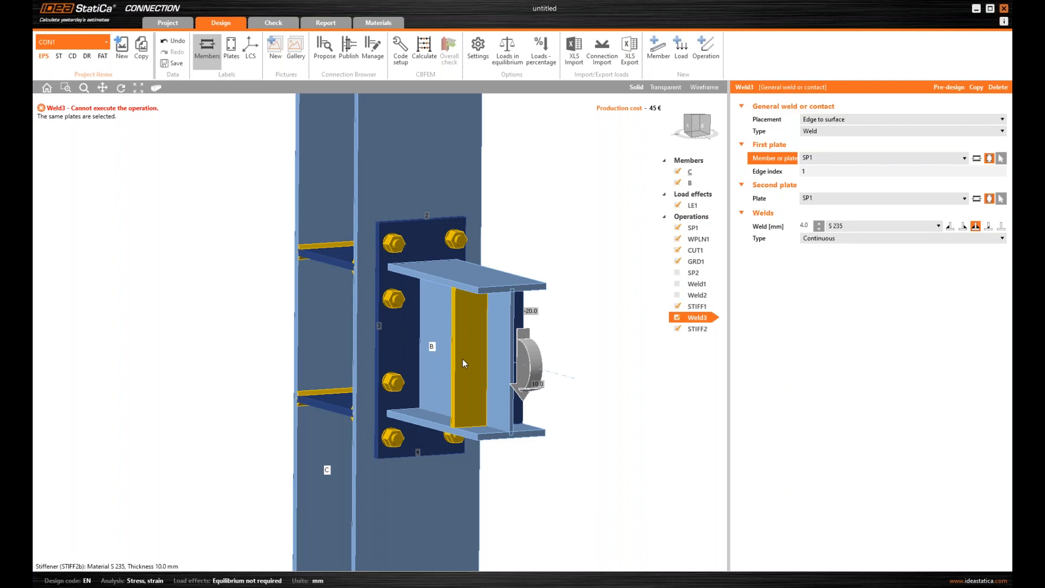
left_click(867, 158)
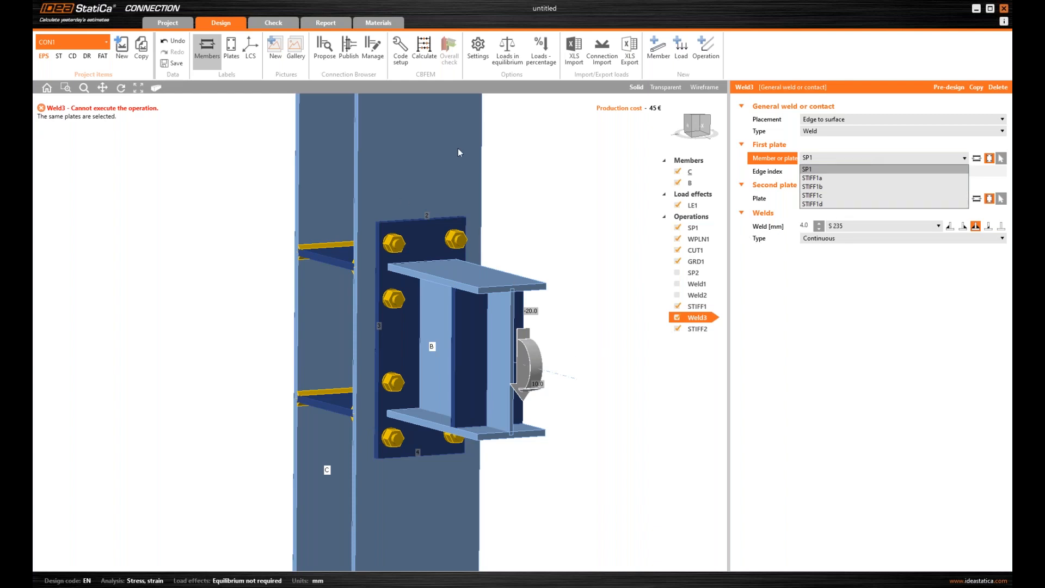
left_click(743, 15)
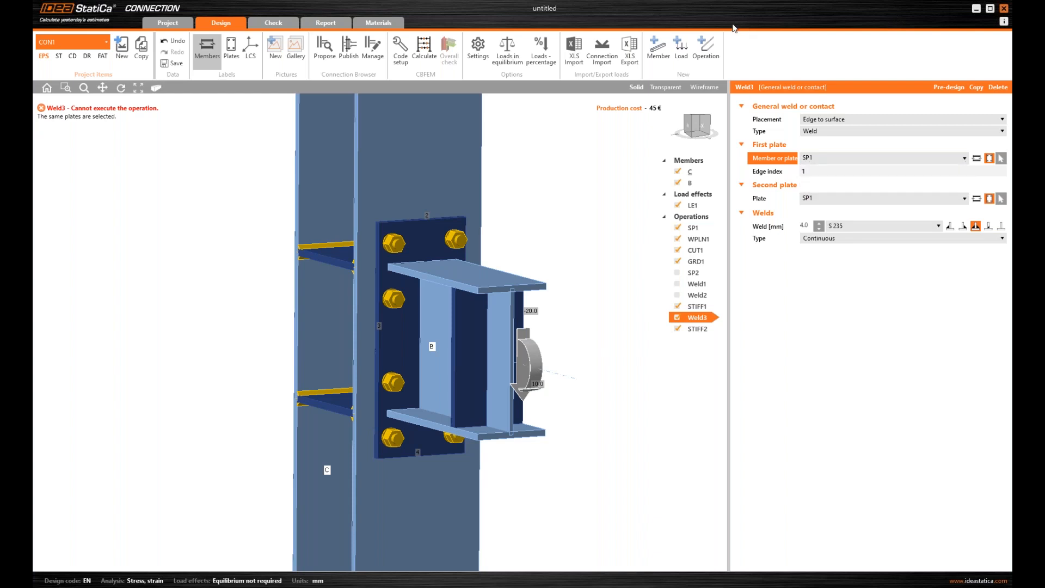
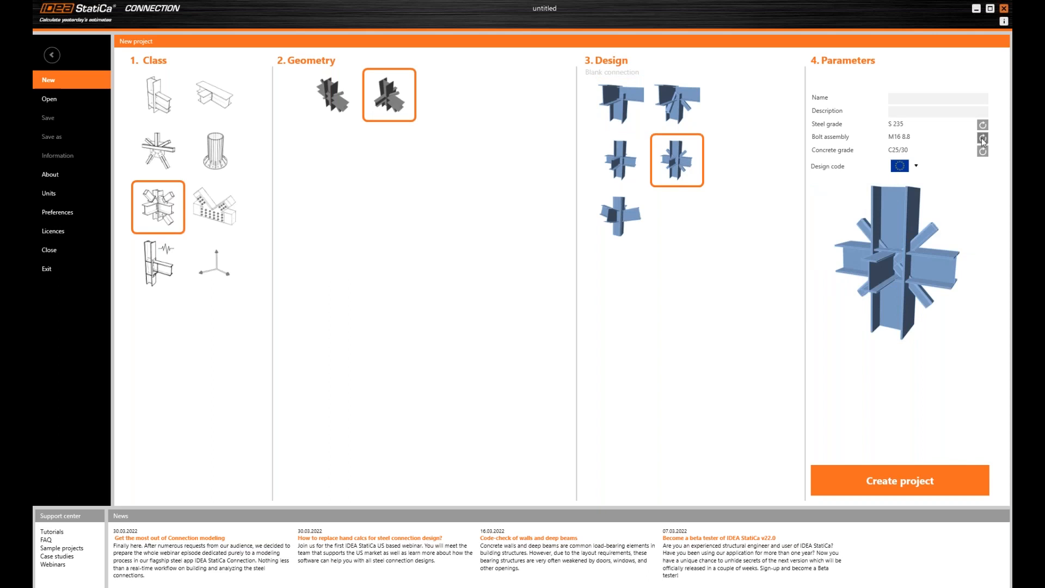
Set the new project's bolt assembly to M12 8.8 and create the project from the selected template.
left_click(982, 139)
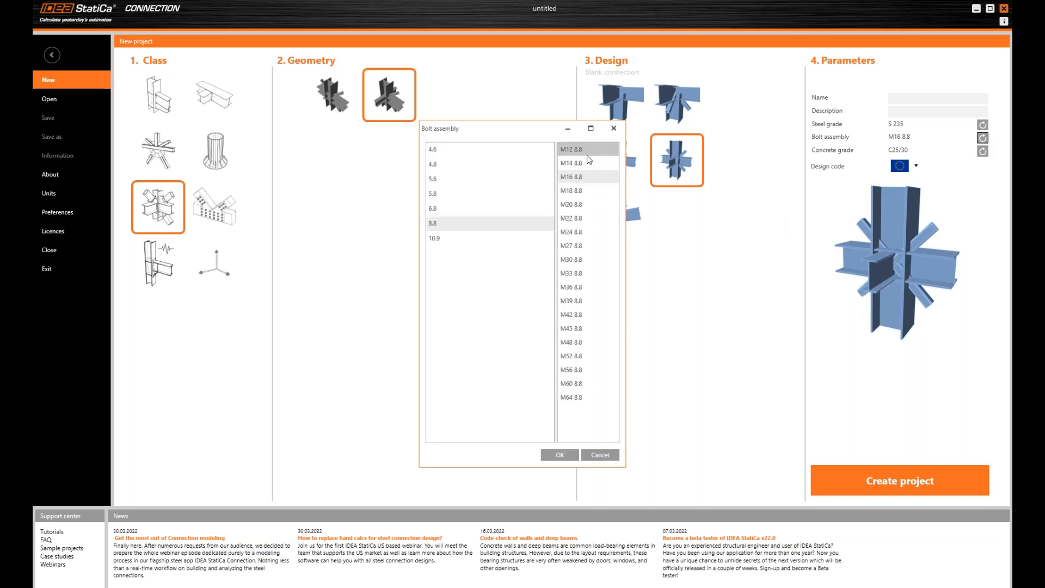
left_click(582, 150)
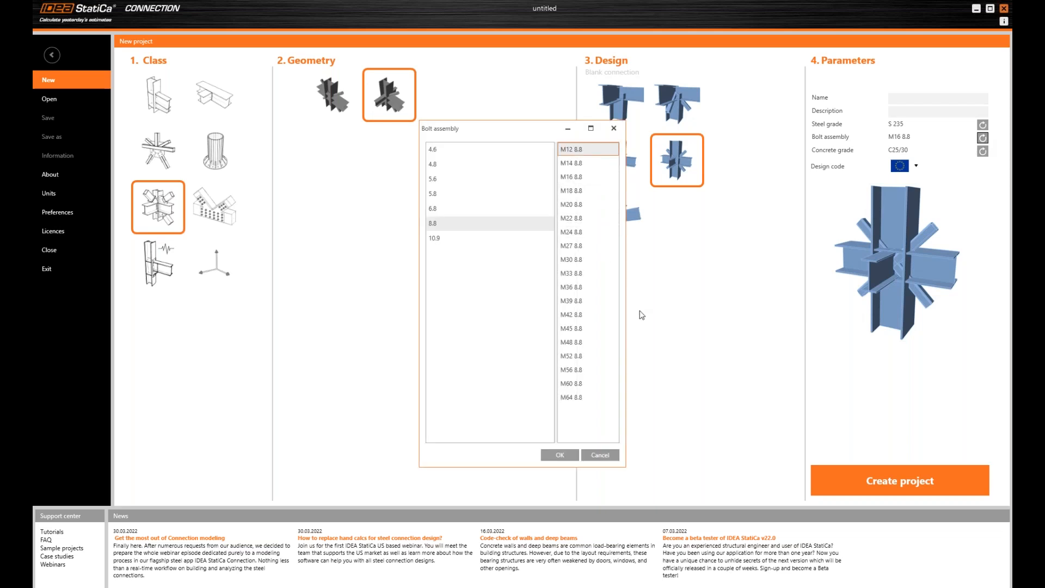
left_click(560, 455)
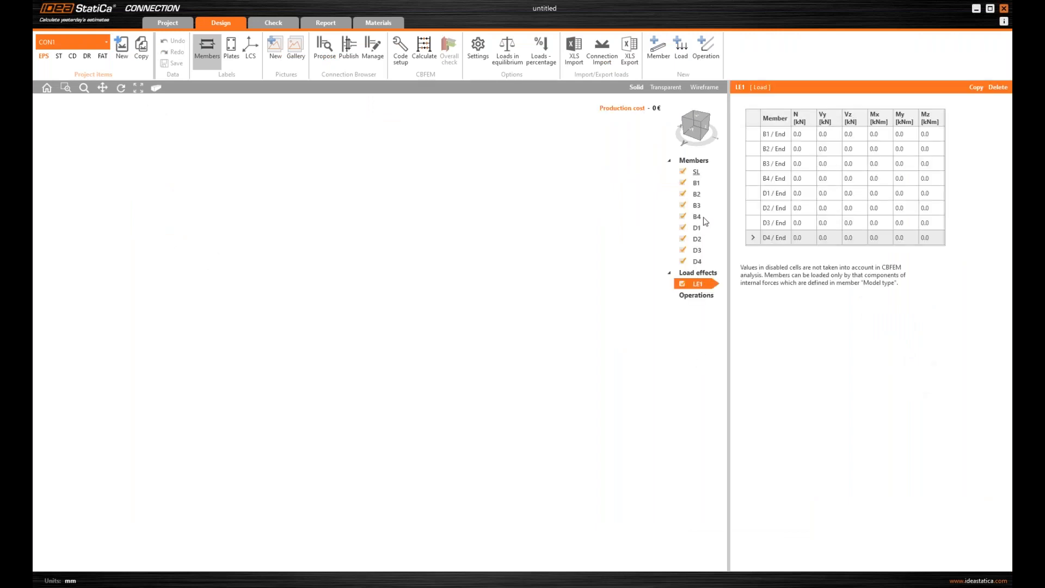
Delete beams B4 and B3 from the joint.
scroll(354, 375, "down", 3)
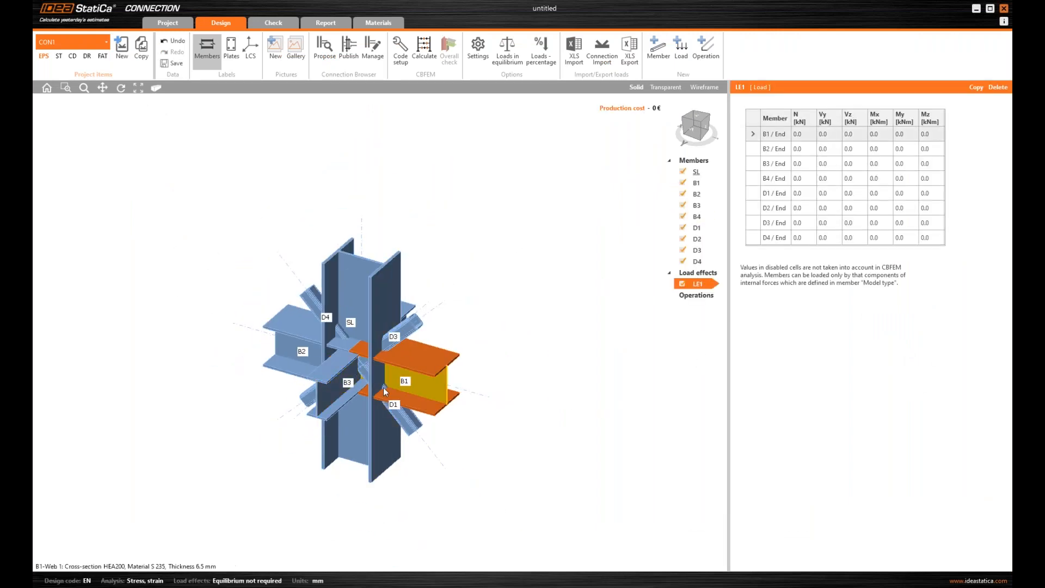
right_click_drag(359, 417, 376, 386)
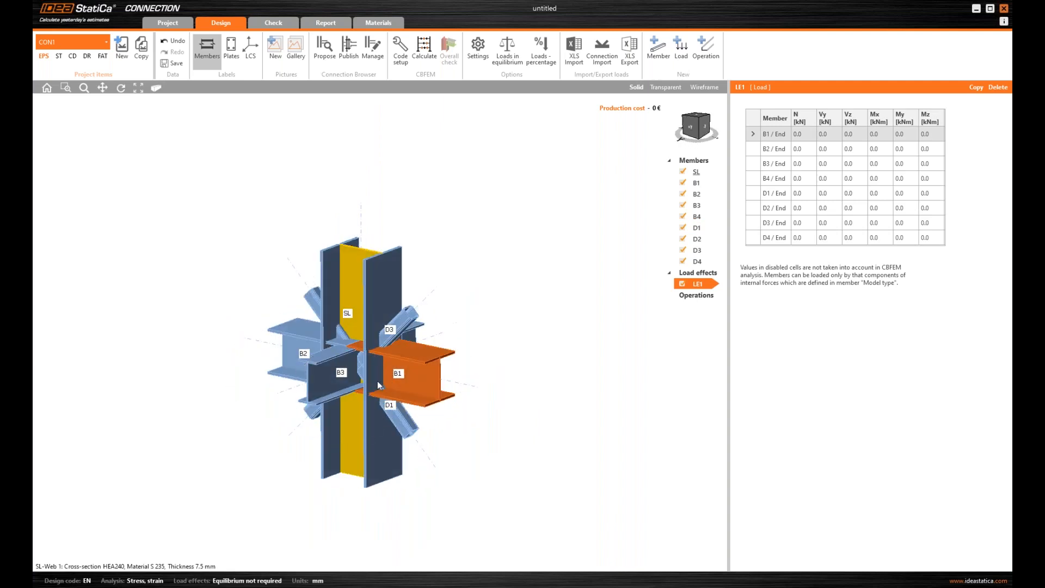
left_click(705, 218)
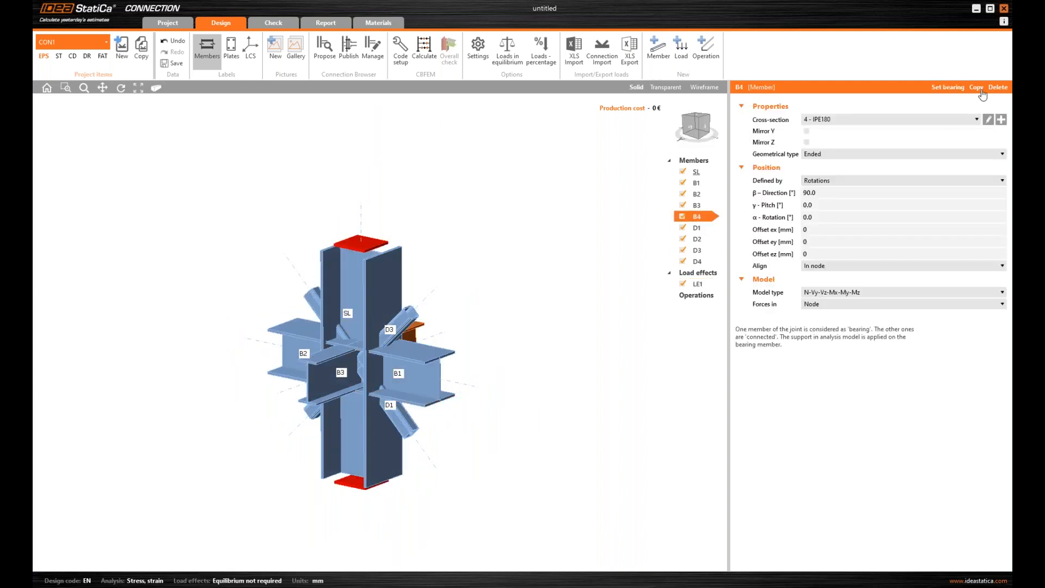
left_click(998, 88)
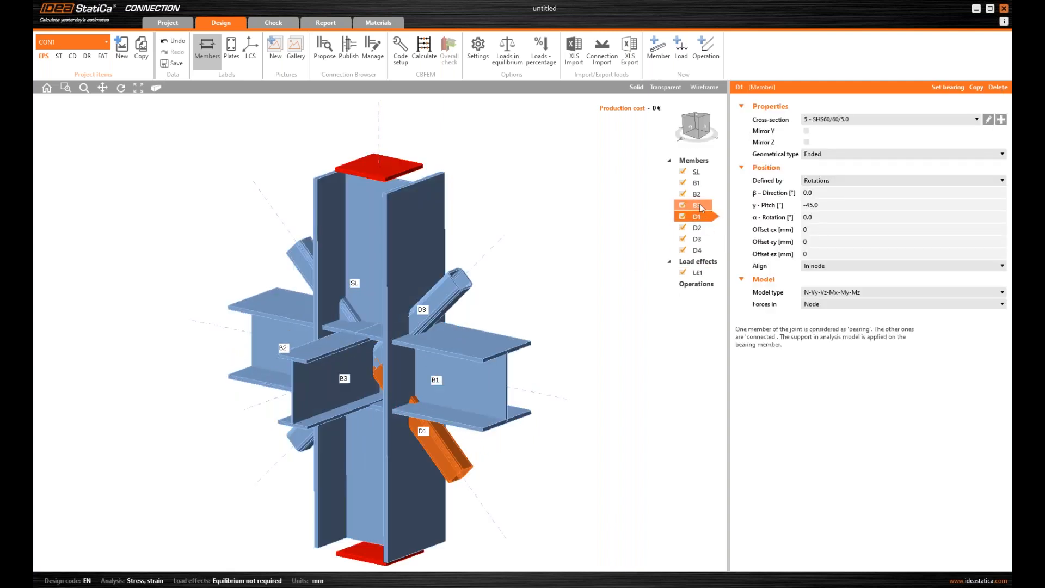
left_click(699, 205)
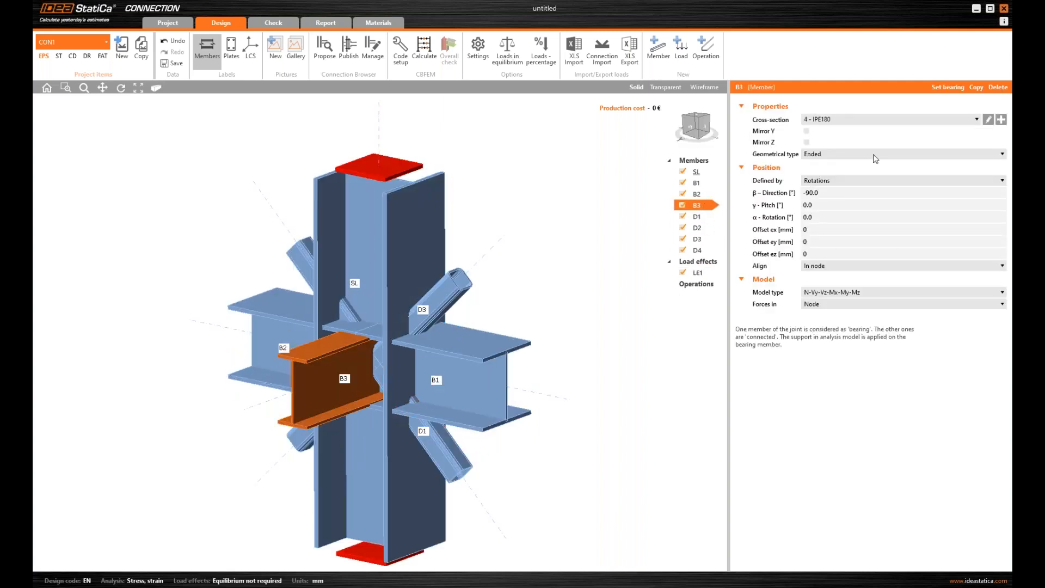
left_click(1003, 88)
Set beam B2's β direction to 90°.
scroll(478, 351, "down", 4)
middle_click_drag(475, 364, 501, 384)
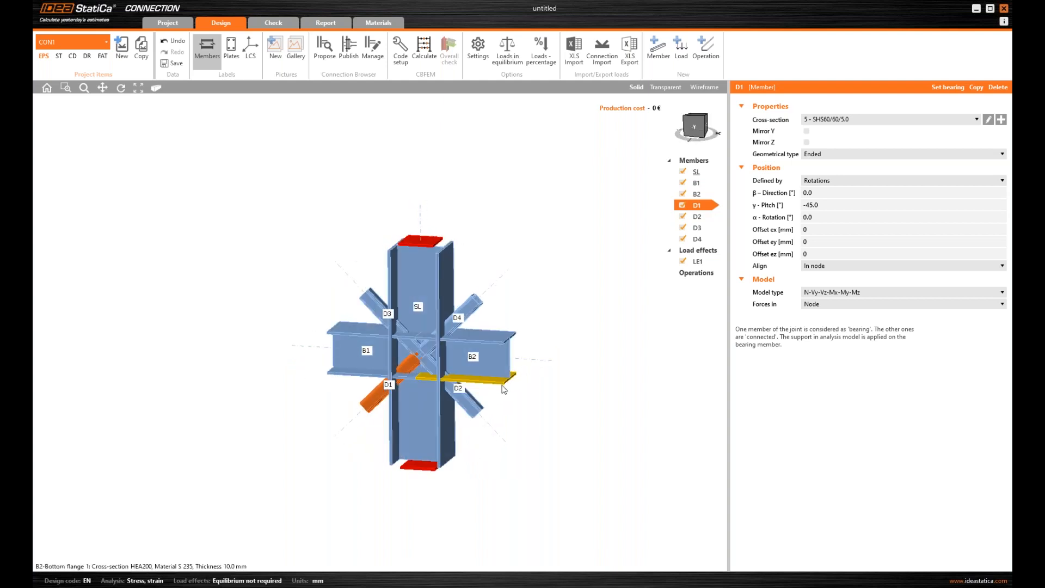
left_click(495, 367)
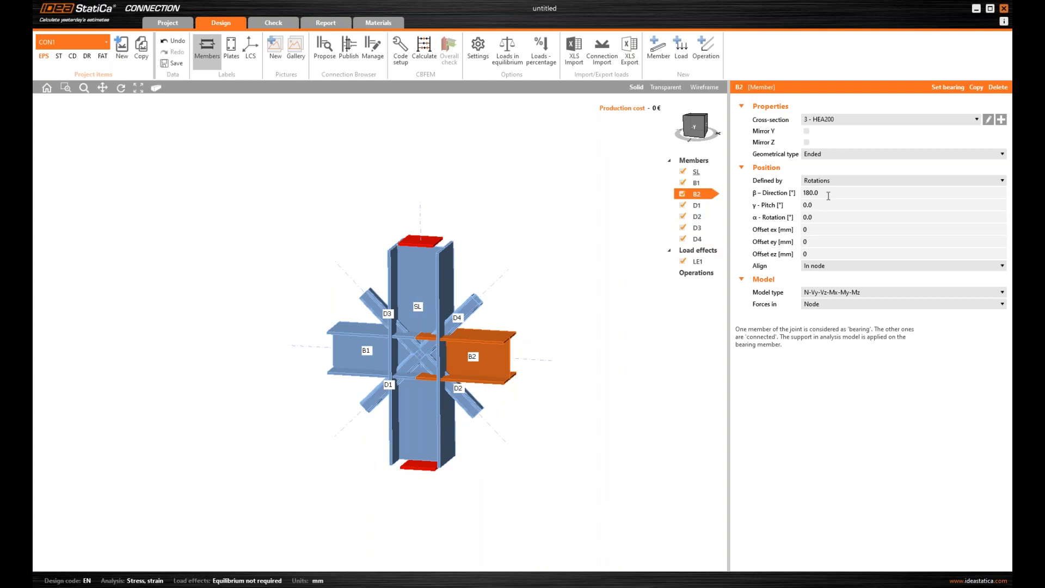
left_click(828, 192)
type("90")
key("Tab")
Set diagonal D4's β direction to 90°.
middle_click_drag(432, 397, 496, 381)
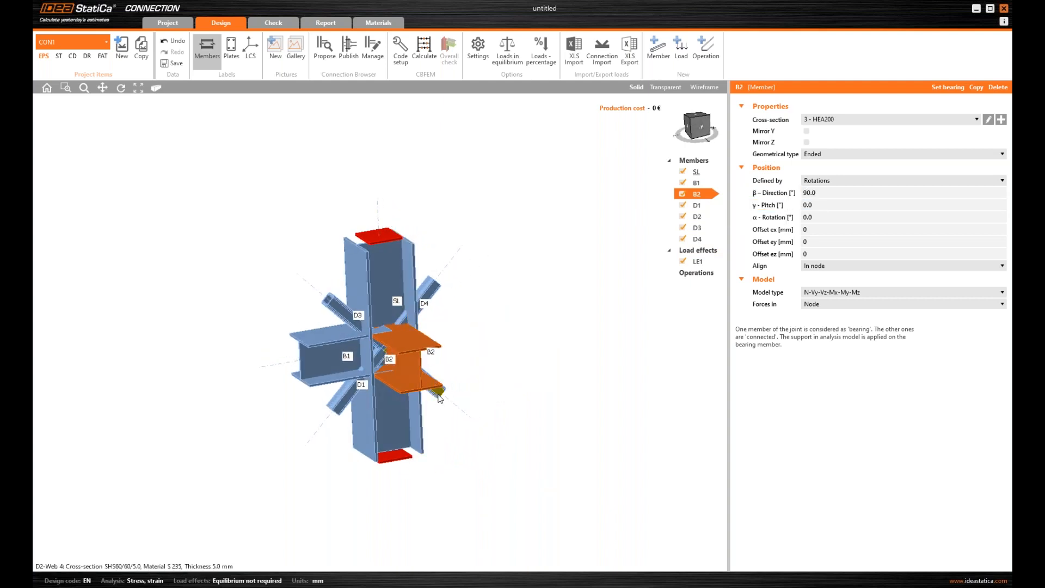
left_click(431, 297)
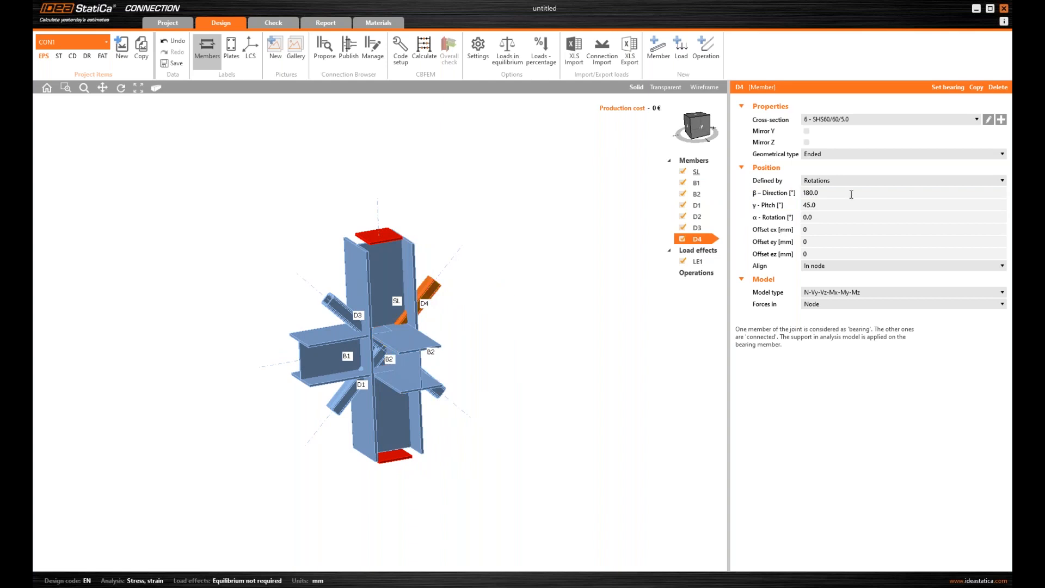
left_click(776, 195)
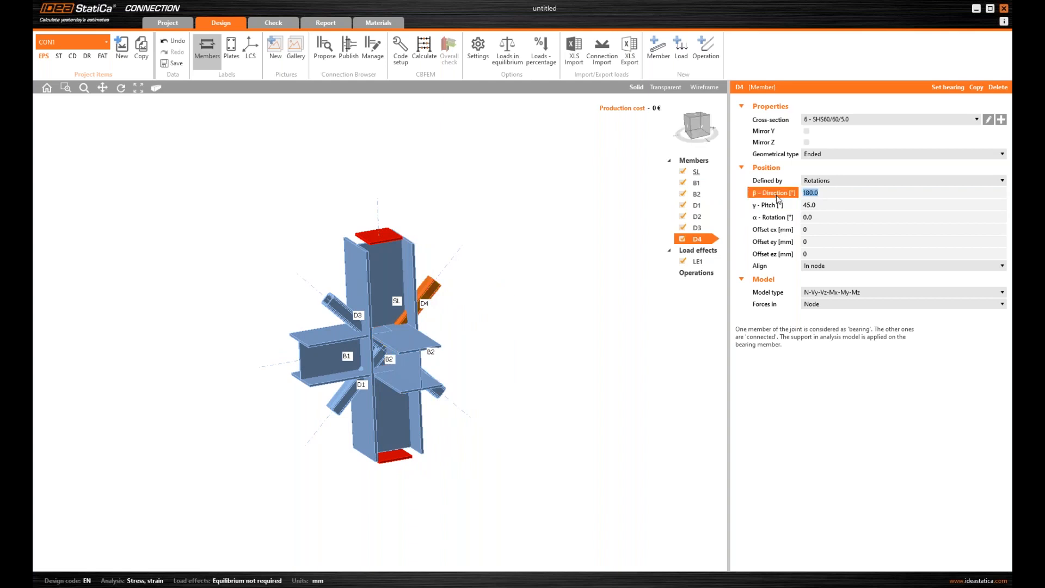
type("90")
key("Tab")
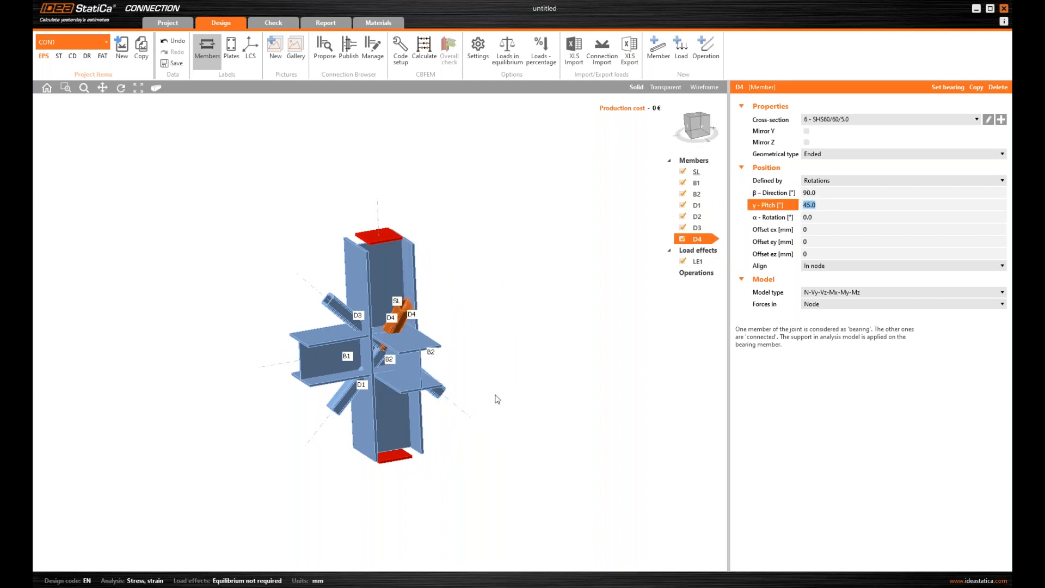
left_click(438, 391)
left_click(830, 194)
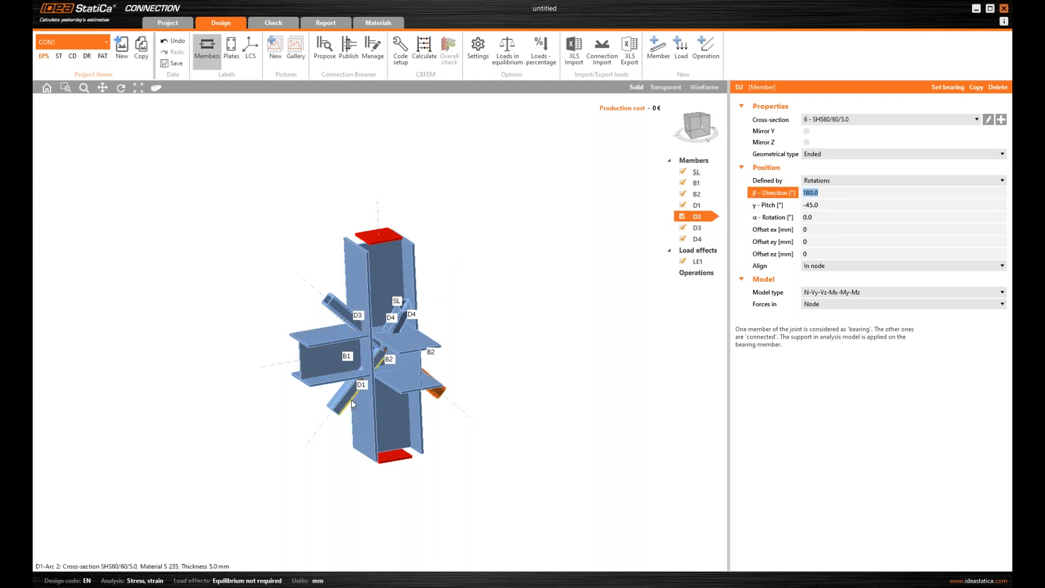
right_click_drag(409, 425, 385, 363)
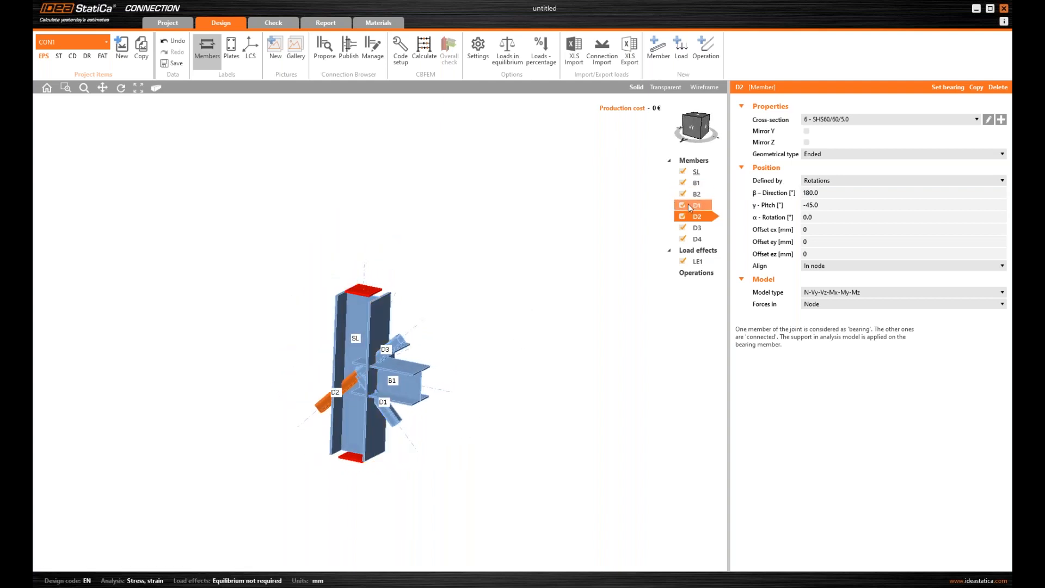
Set diagonal D1's γ pitch to 36.9°.
left_click(690, 206)
left_click(764, 208)
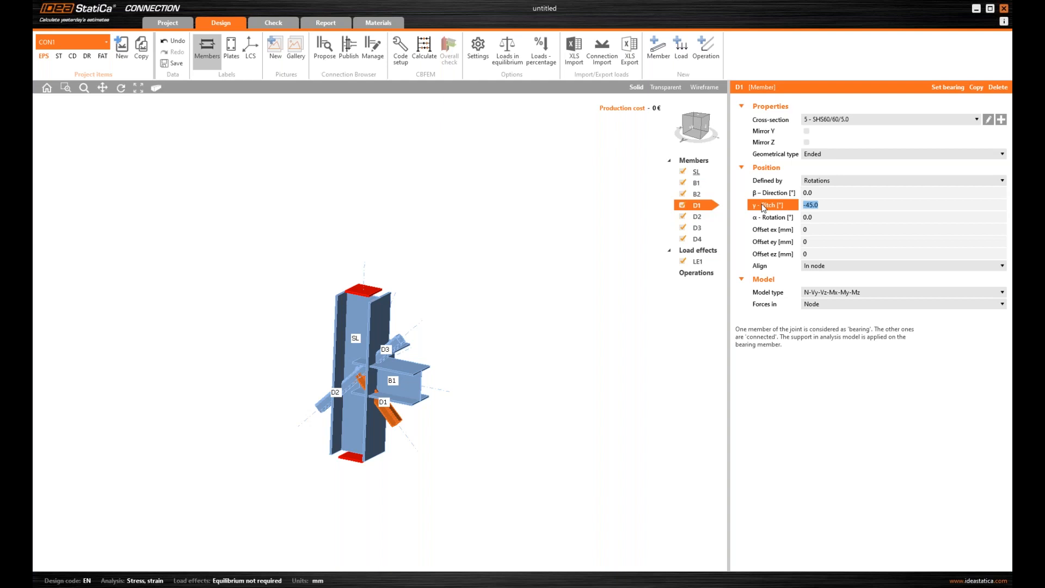
type("36.9")
key("Tab")
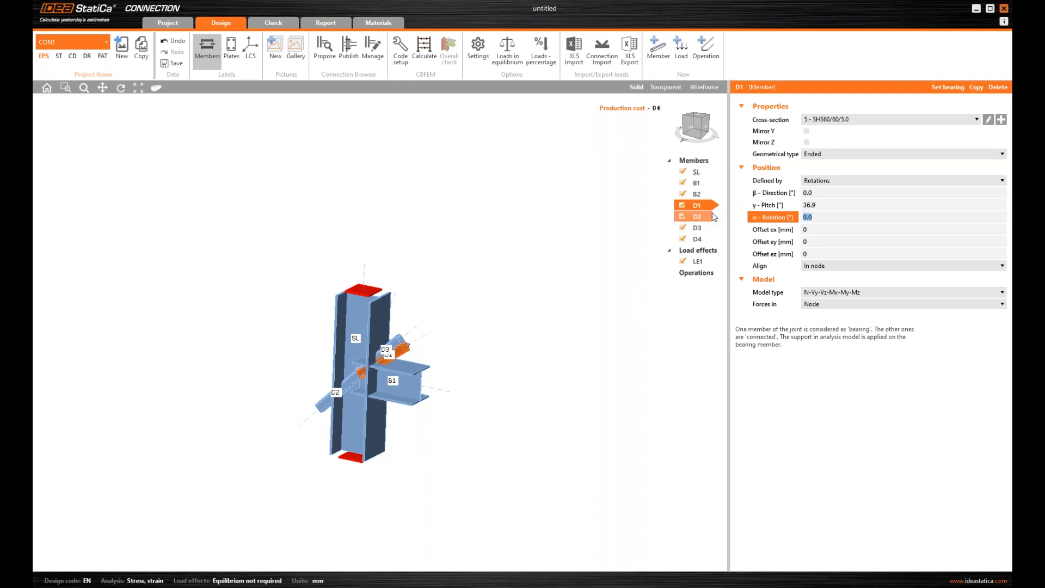
Set diagonal D2's β direction to 90° and its γ pitch to -36.9°.
left_click(697, 217)
left_click(768, 194)
type("90")
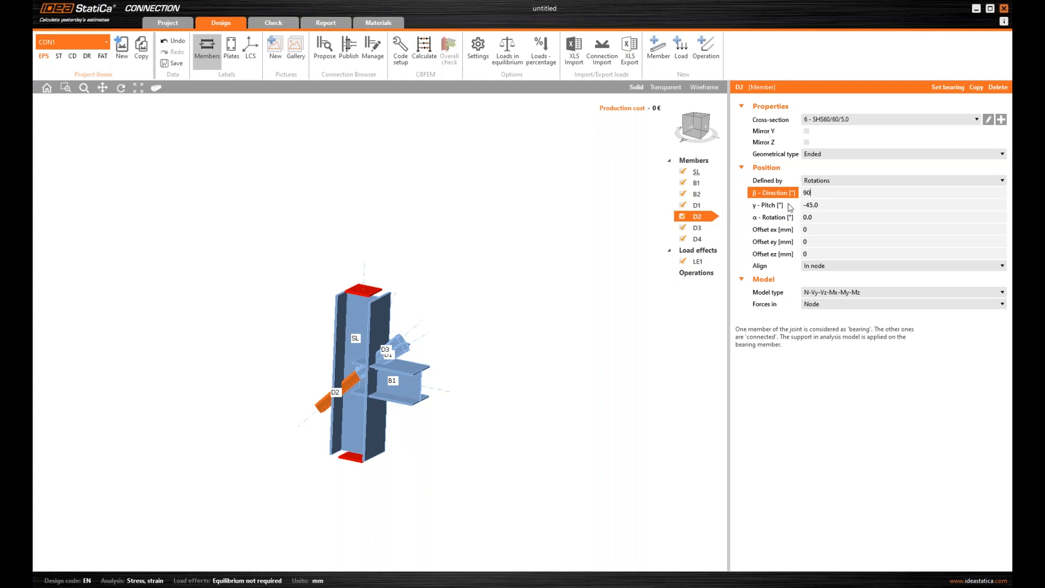
key("Tab")
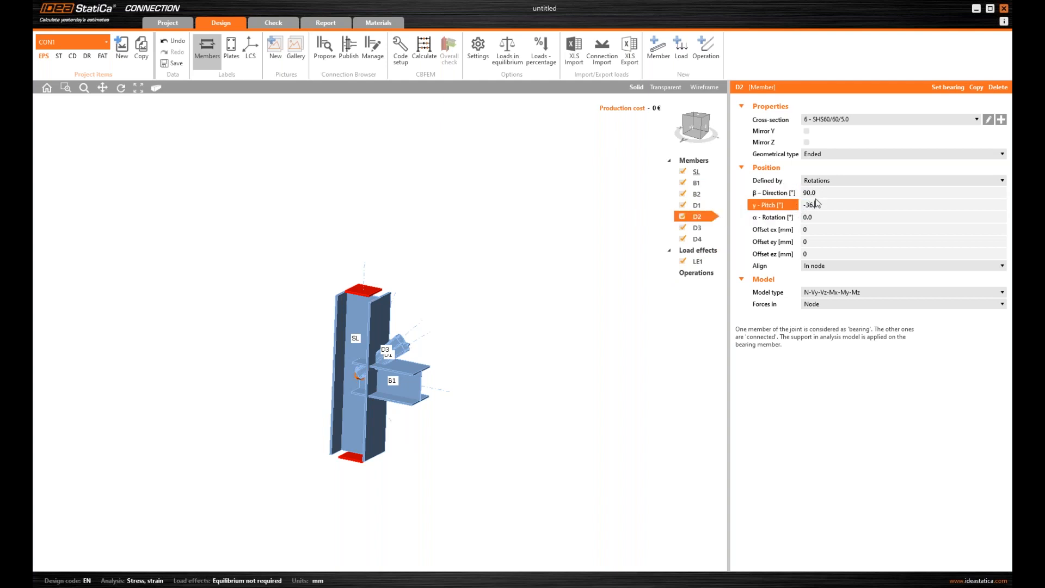
key("Tab")
Change diagonal D2's β direction to 0°.
scroll(414, 381, "up", 3)
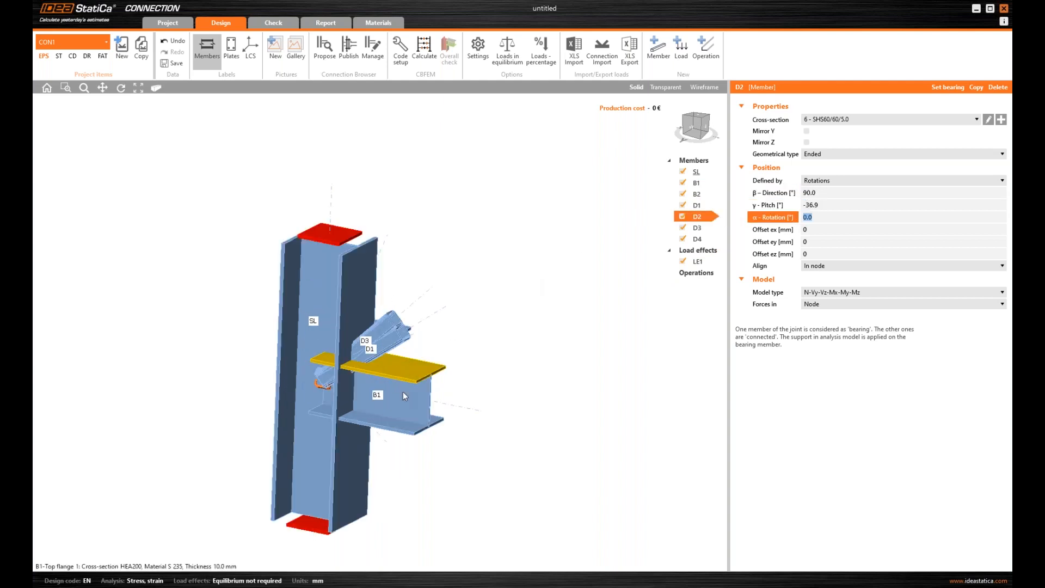
scroll(478, 362, "up", 2)
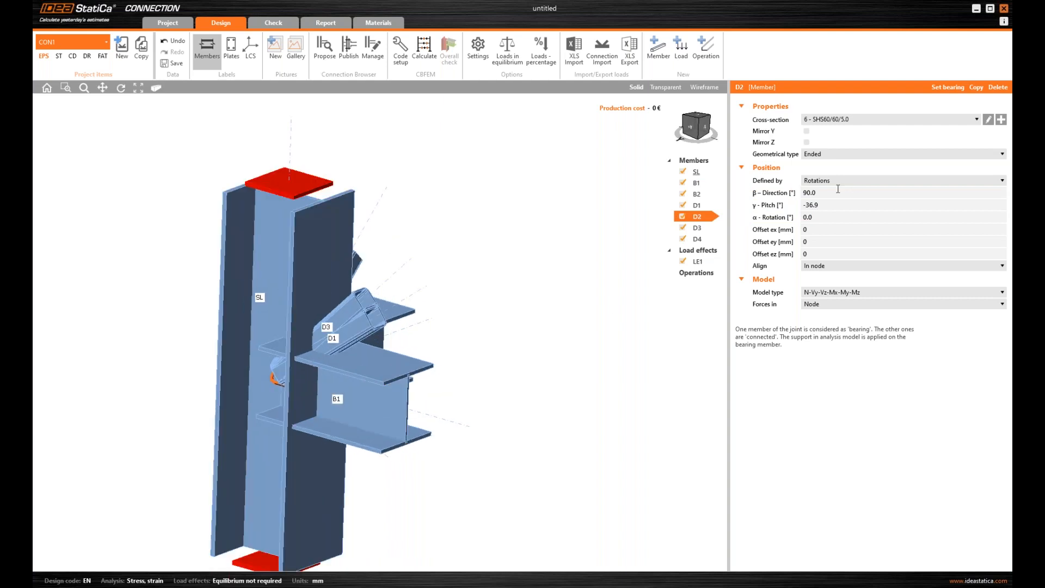
left_click(784, 194)
type("0")
key("Tab")
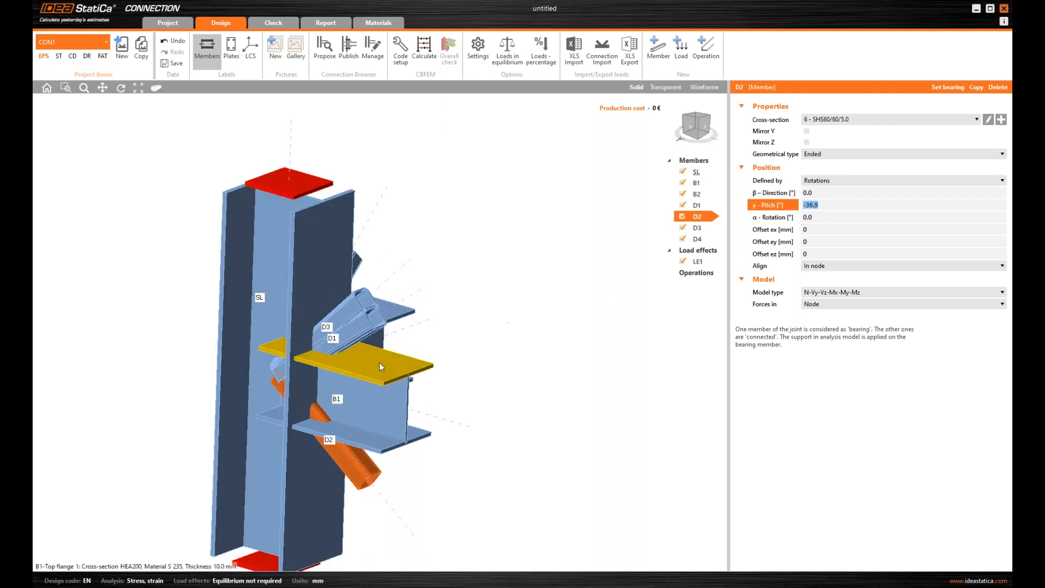
left_click(699, 216)
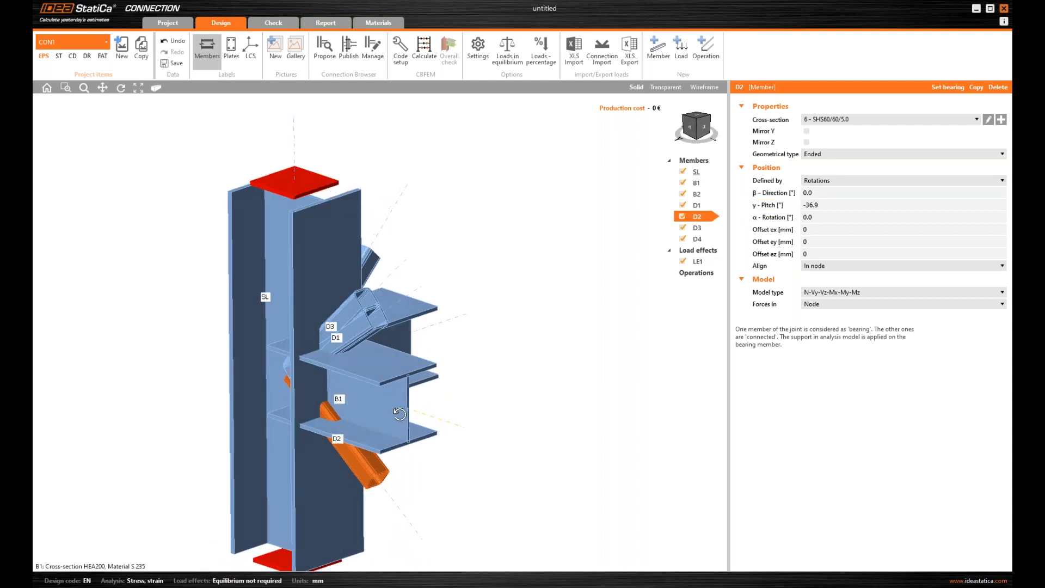
Set diagonal D3's β direction to 90° and its γ pitch to 36.9°.
left_click(697, 228)
left_click(790, 195)
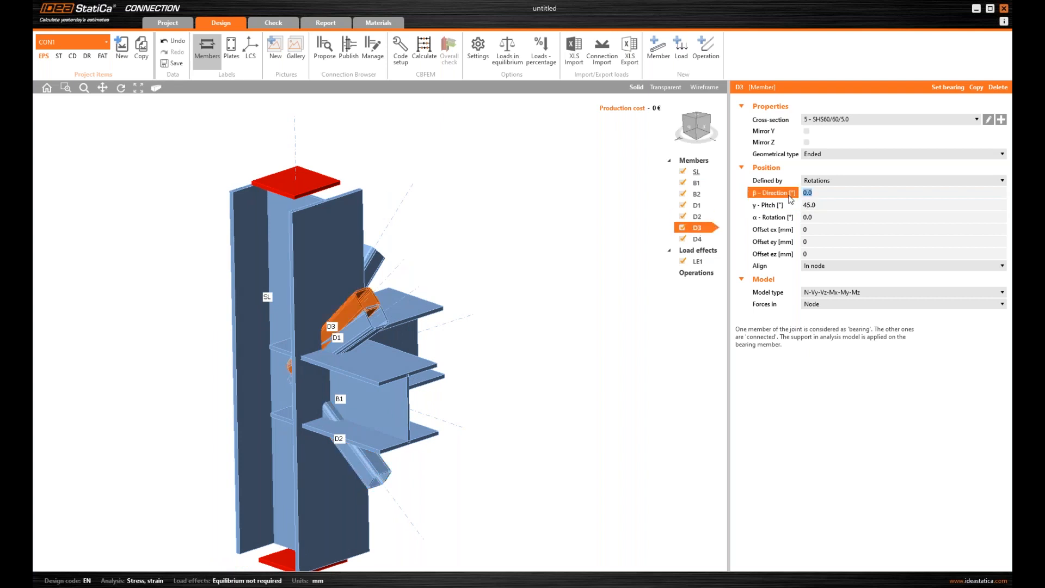
type("90")
left_click(768, 206)
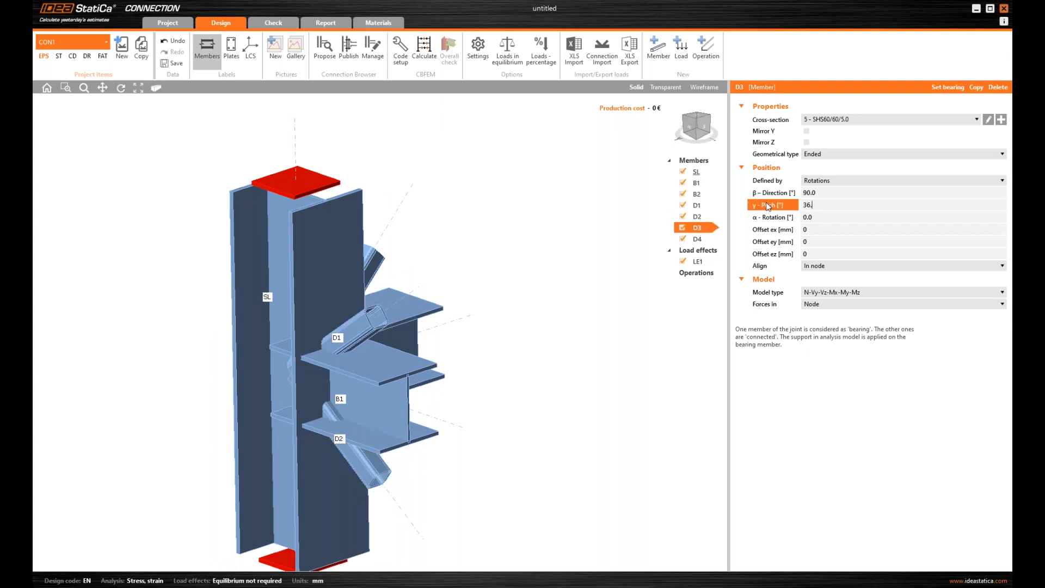
key("Return")
Set diagonal D4's γ pitch to -36.9°.
right_click_drag(382, 448, 444, 391)
left_click(698, 239)
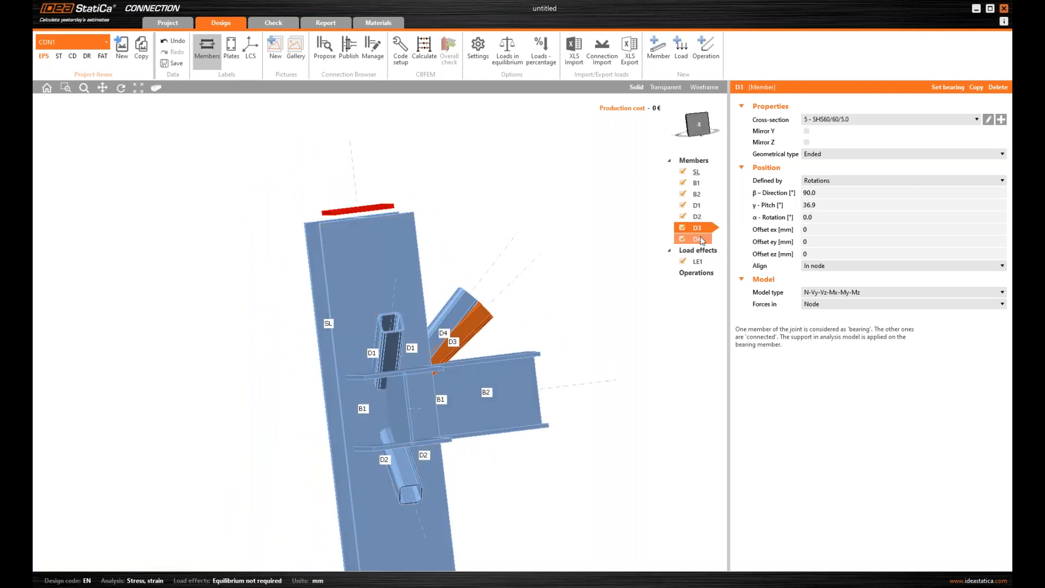
left_click(799, 193)
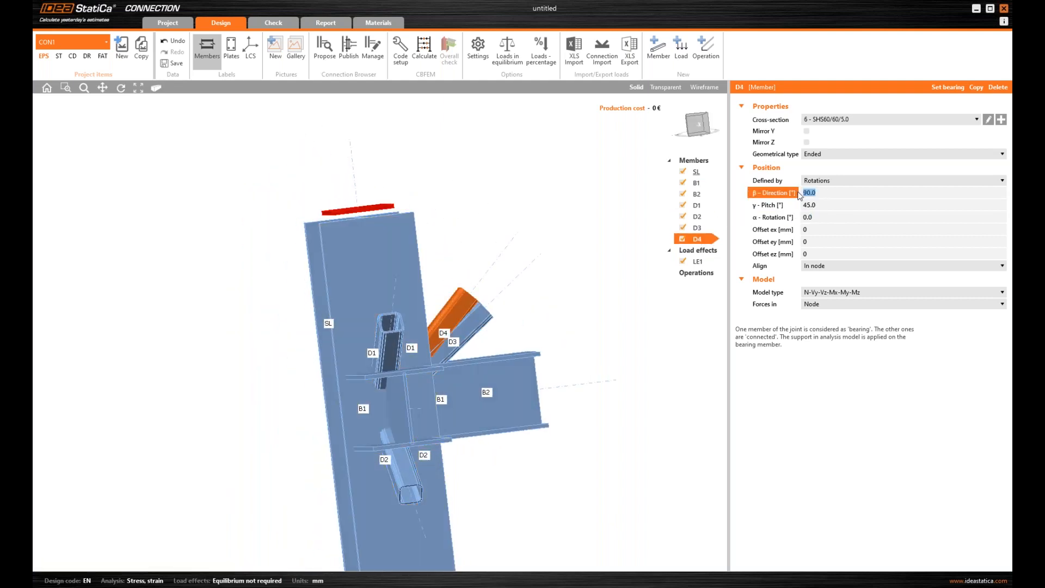
left_click(782, 204)
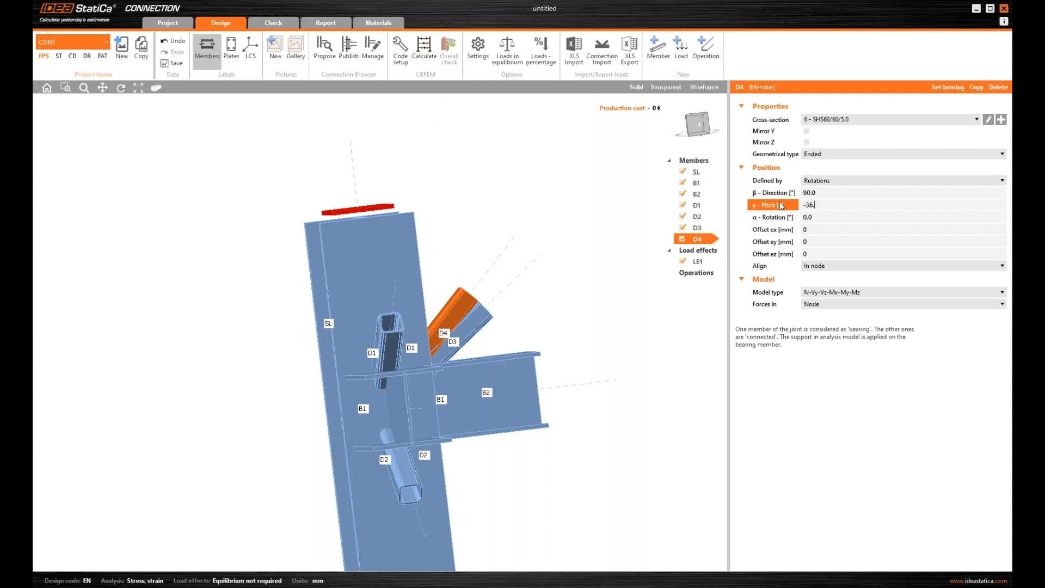
key("Return")
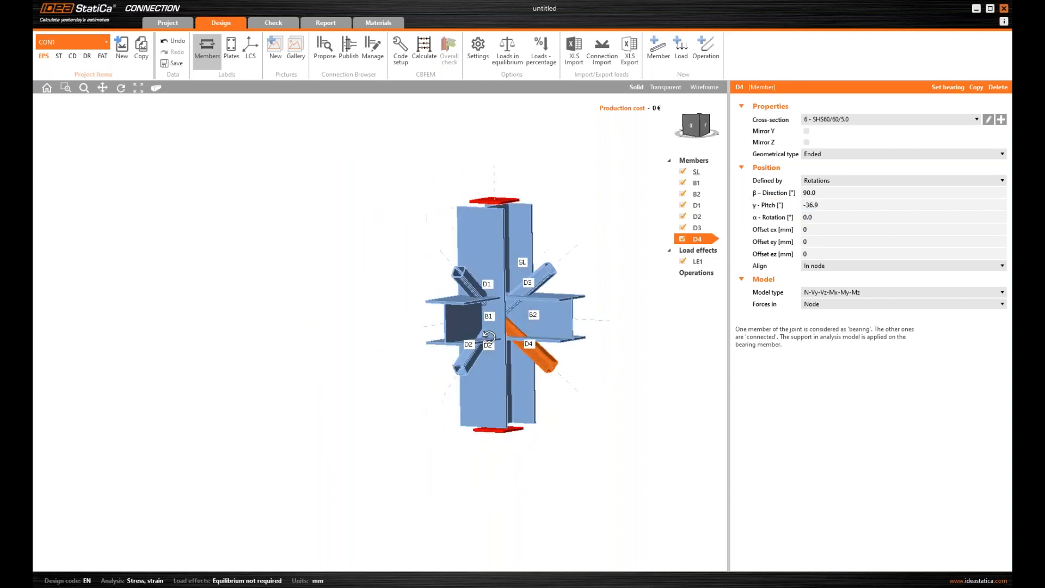
Change the rolled shape of column SL's cross-section to HEA160.
middle_click_drag(567, 311, 446, 297, "ctrl")
scroll(434, 264, "up", 4)
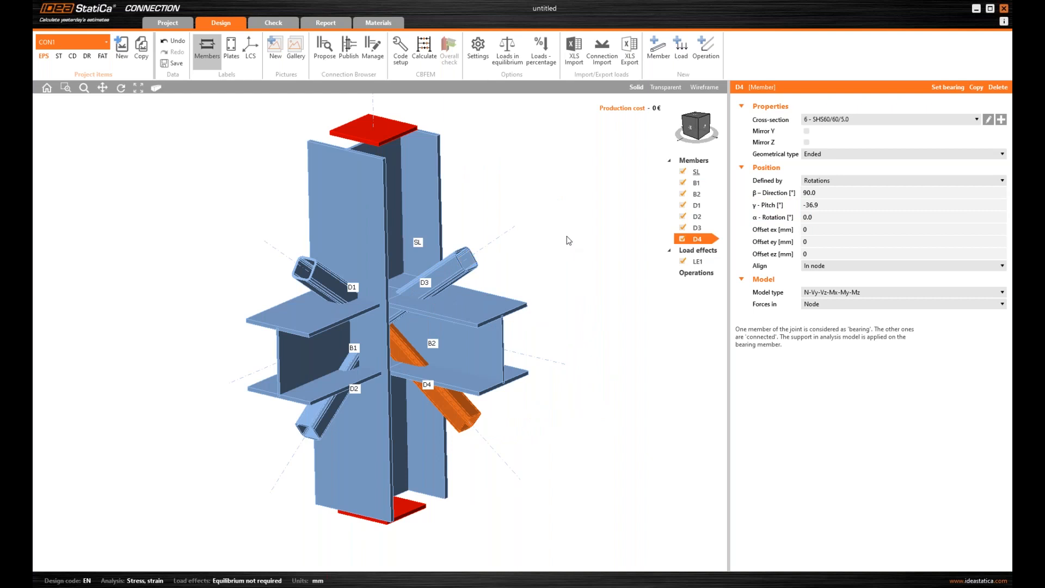
left_click(393, 202)
left_click(851, 122)
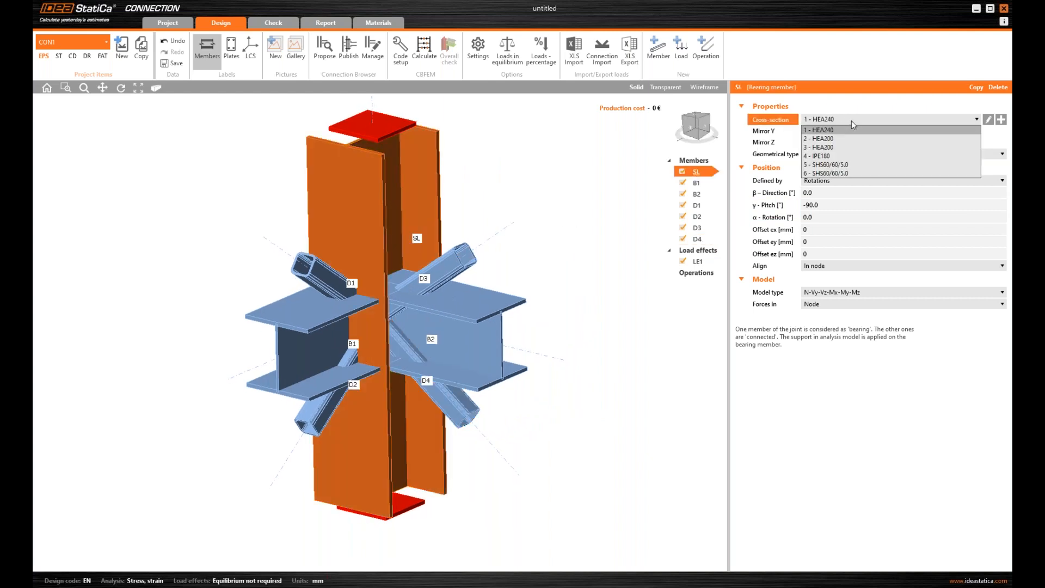
left_click(989, 120)
left_click(988, 120)
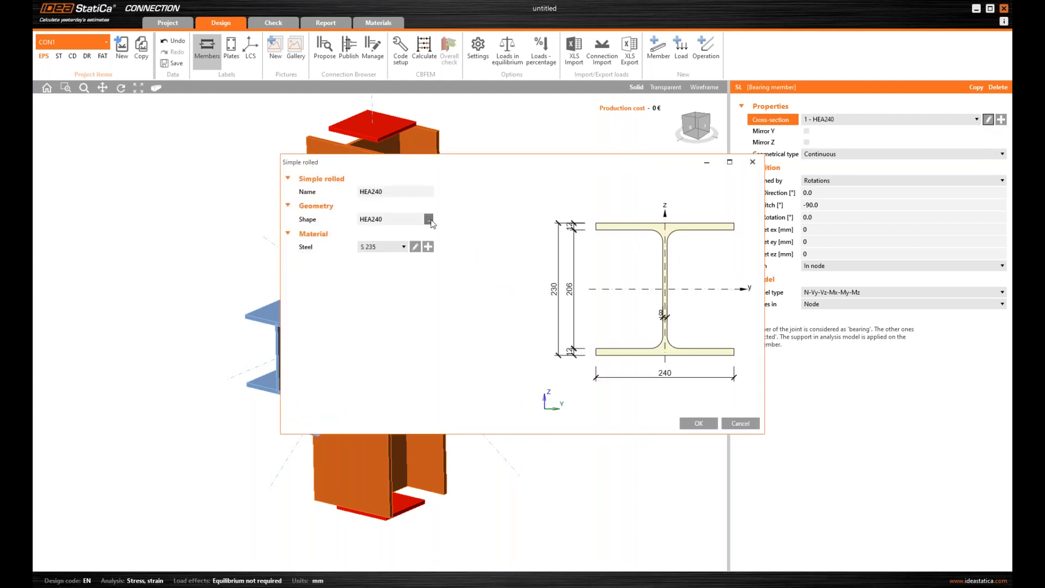
left_click(430, 220)
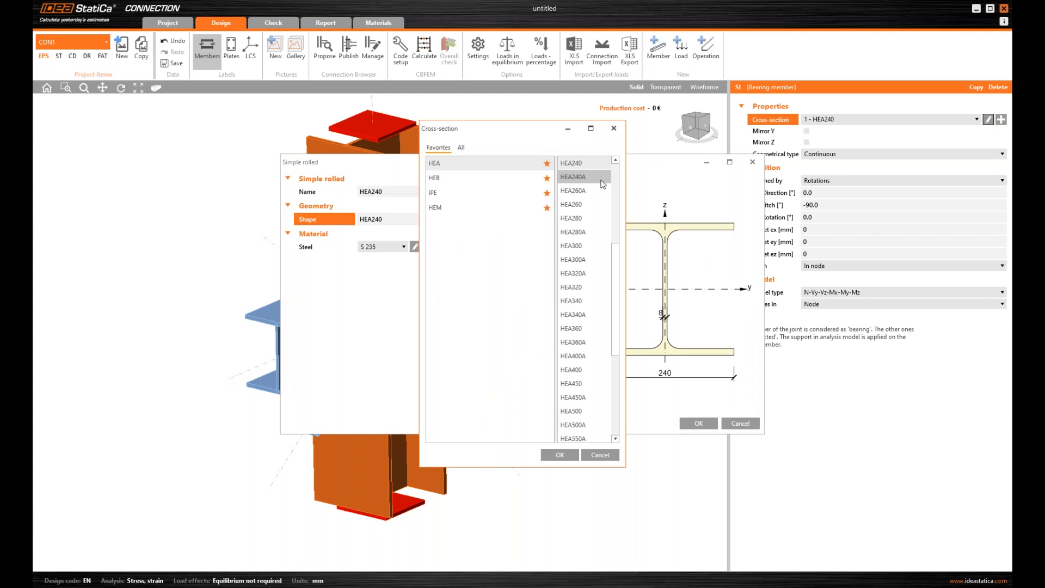
left_click(574, 259)
left_click_drag(615, 256, 622, 192)
left_click(571, 204)
left_click(561, 456)
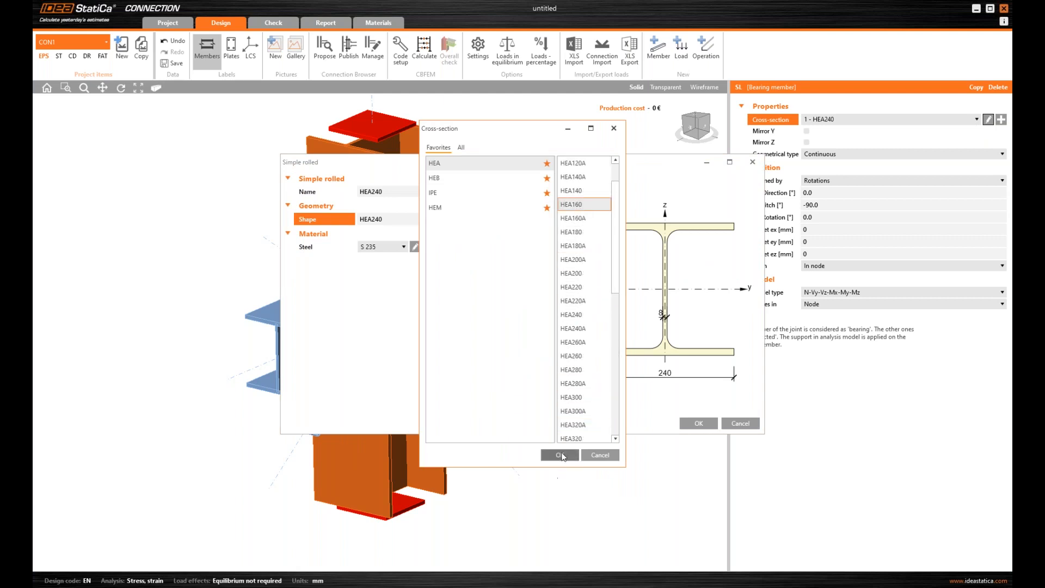
left_click(702, 423)
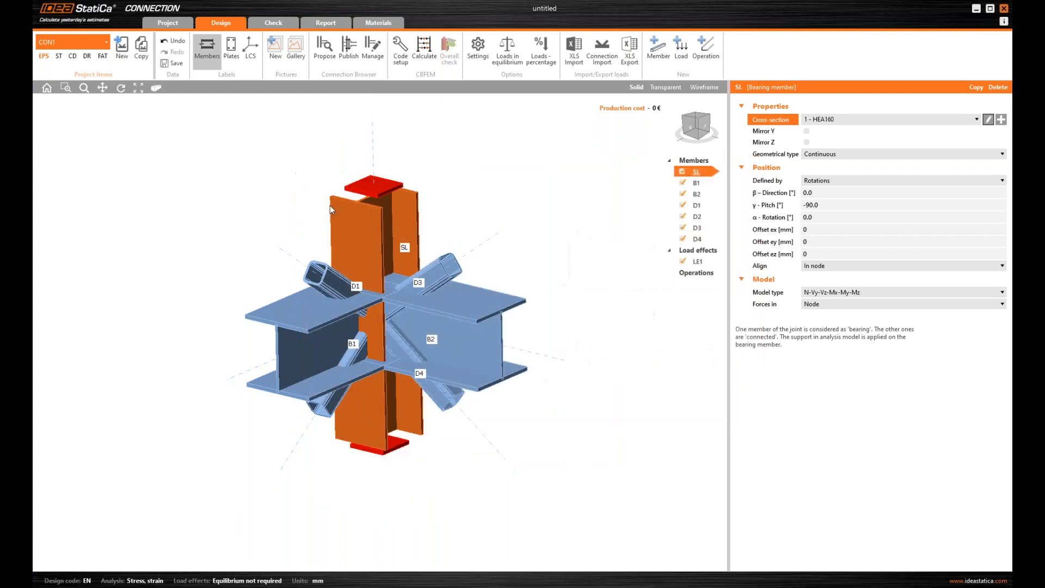
Create a new rolled IPE200 cross-section and assign it to beam B2.
left_click(482, 321)
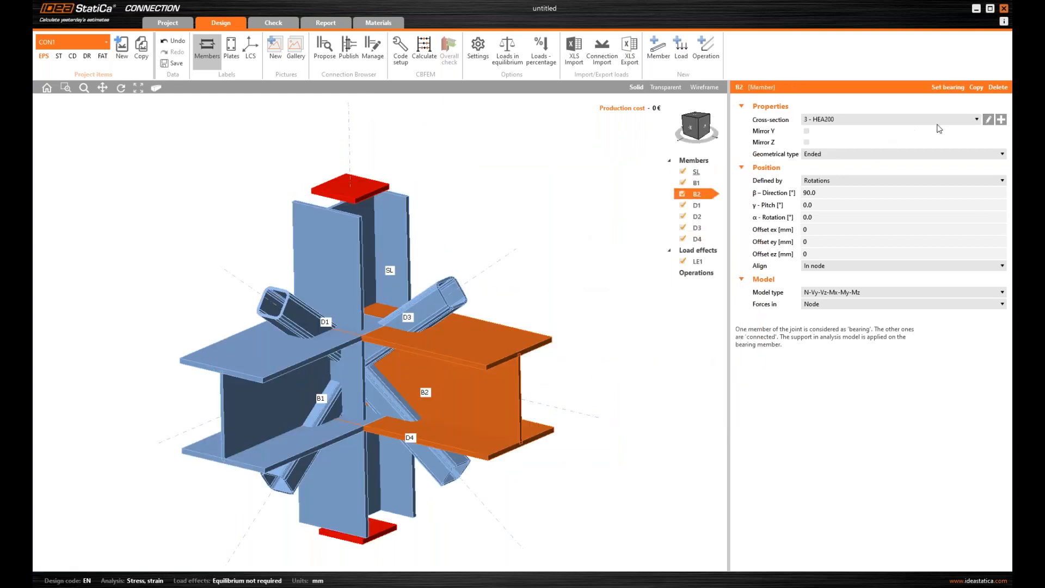
left_click(940, 123)
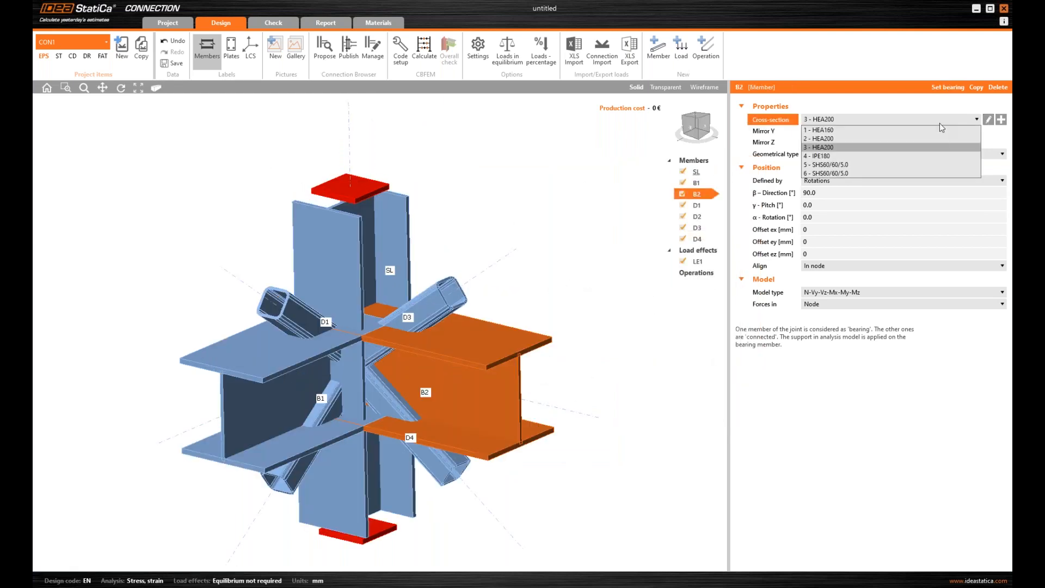
left_click(940, 121)
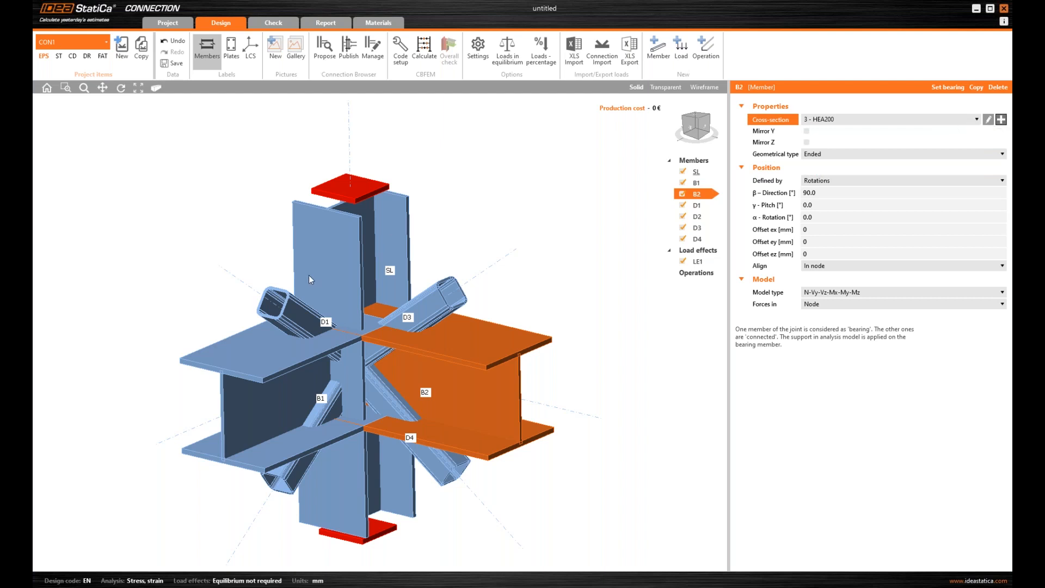
left_click(385, 226)
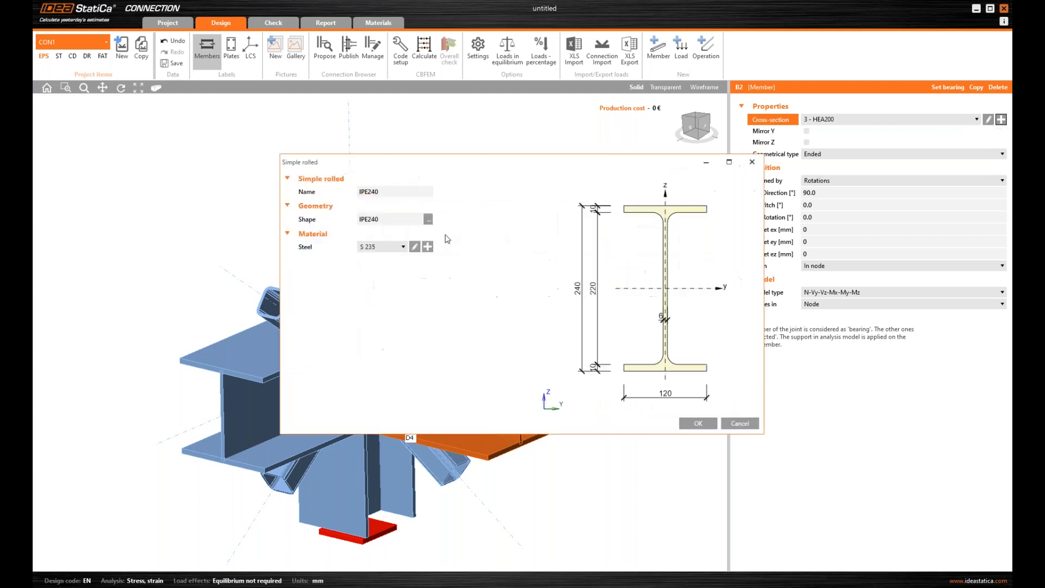
left_click(429, 219)
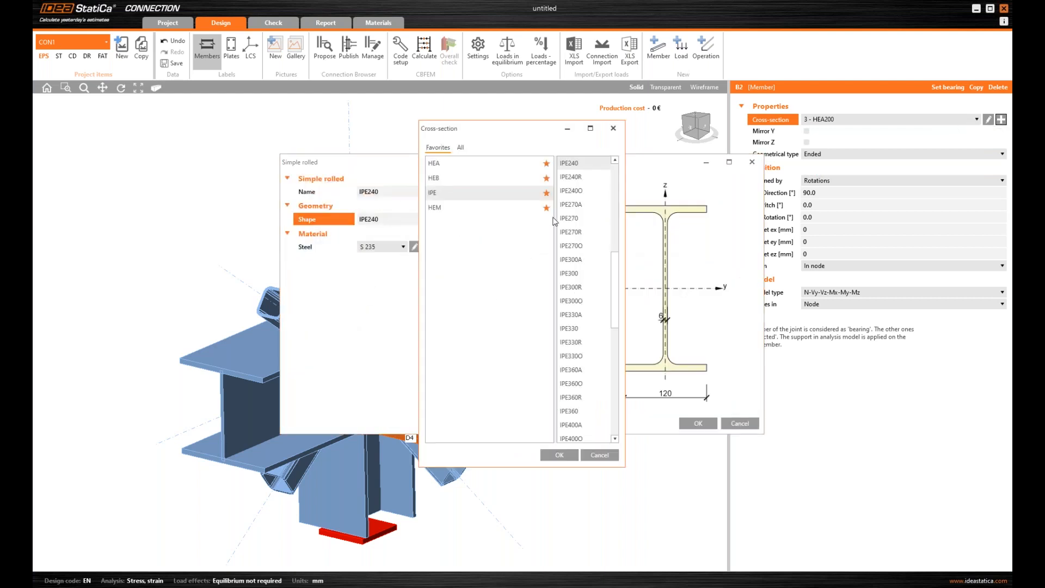
scroll(585, 223, "up", 4)
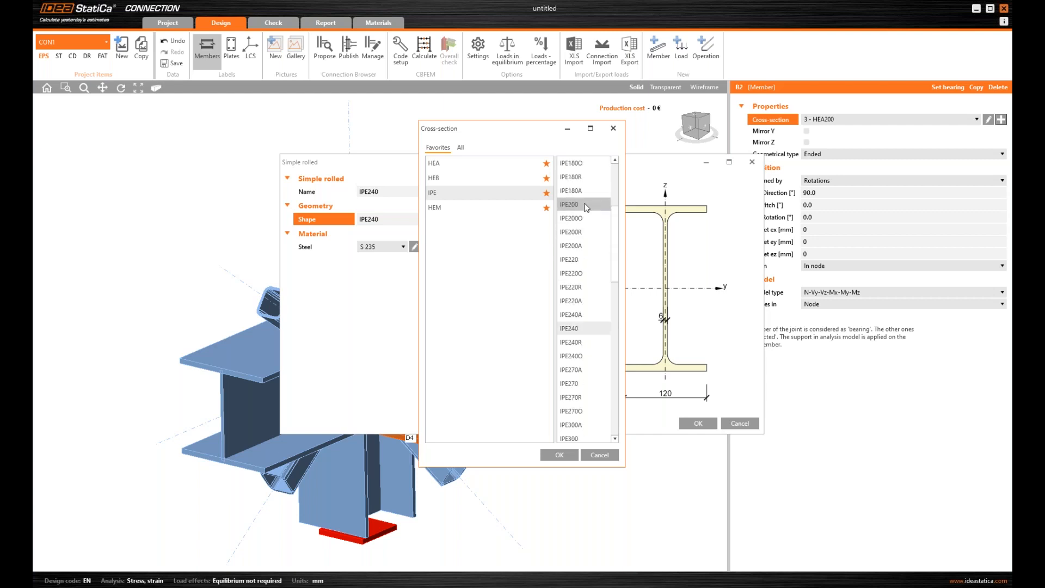
double_click(580, 204)
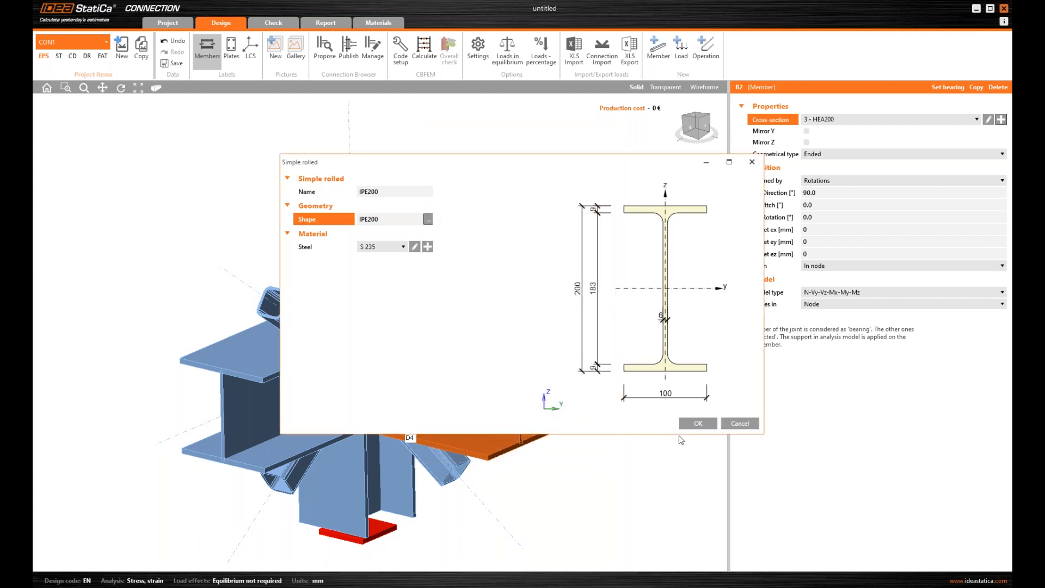
left_click(698, 424)
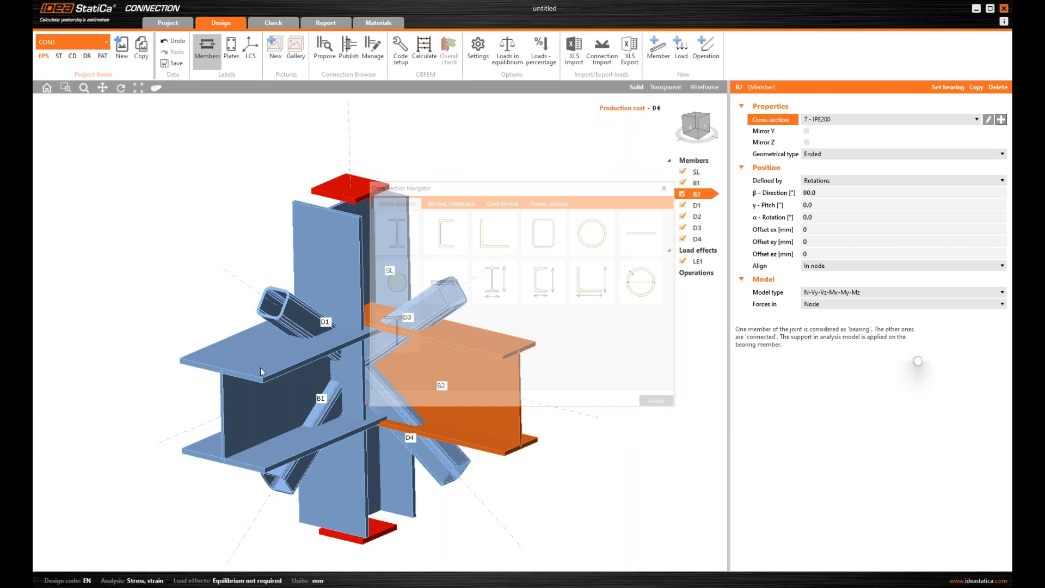
Assign the existing IPE200 cross-section to beam B1.
left_click(280, 343)
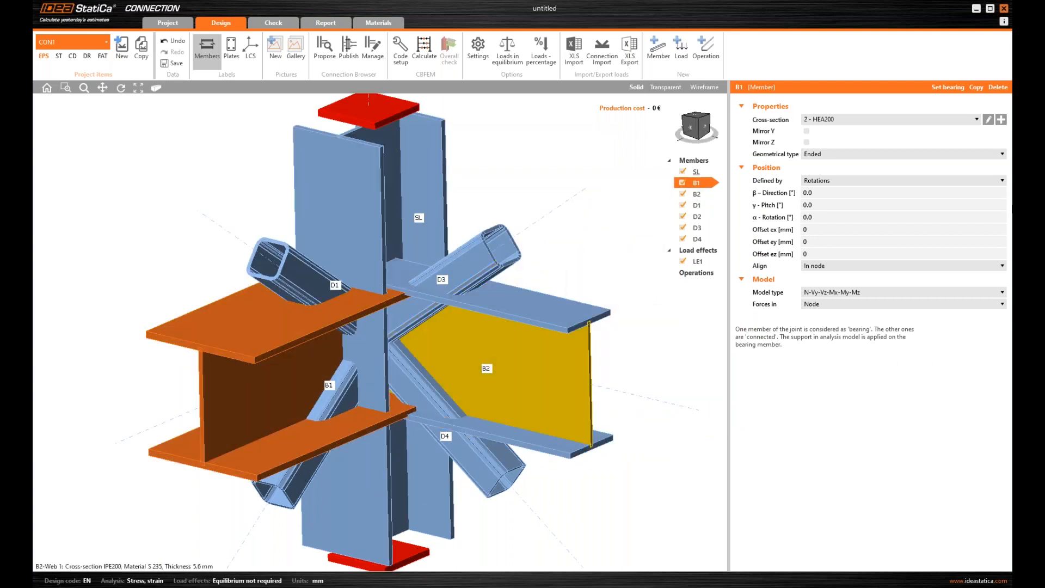
left_click(855, 119)
left_click(842, 186)
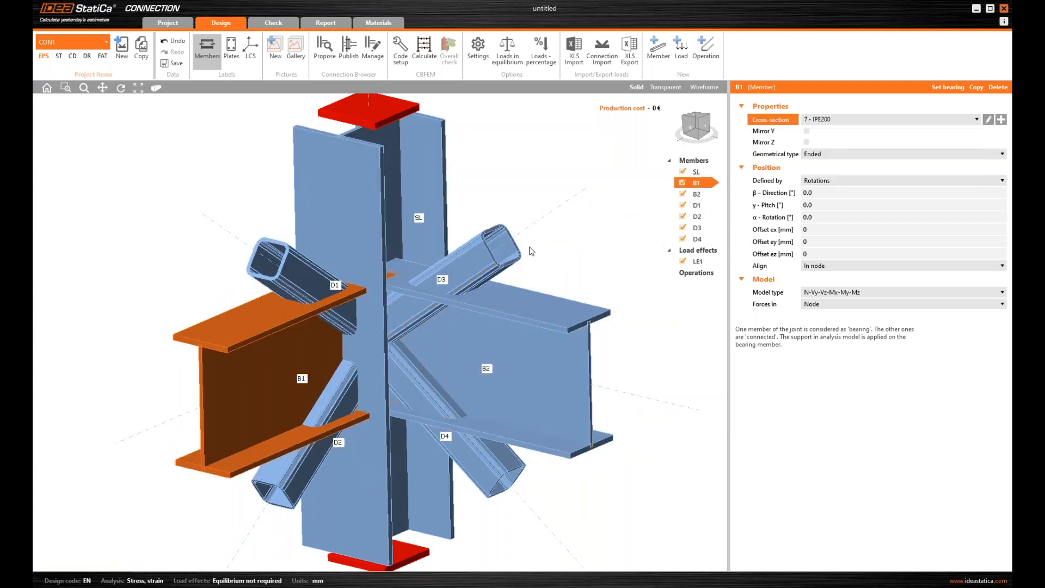
scroll(532, 251, "down", 3)
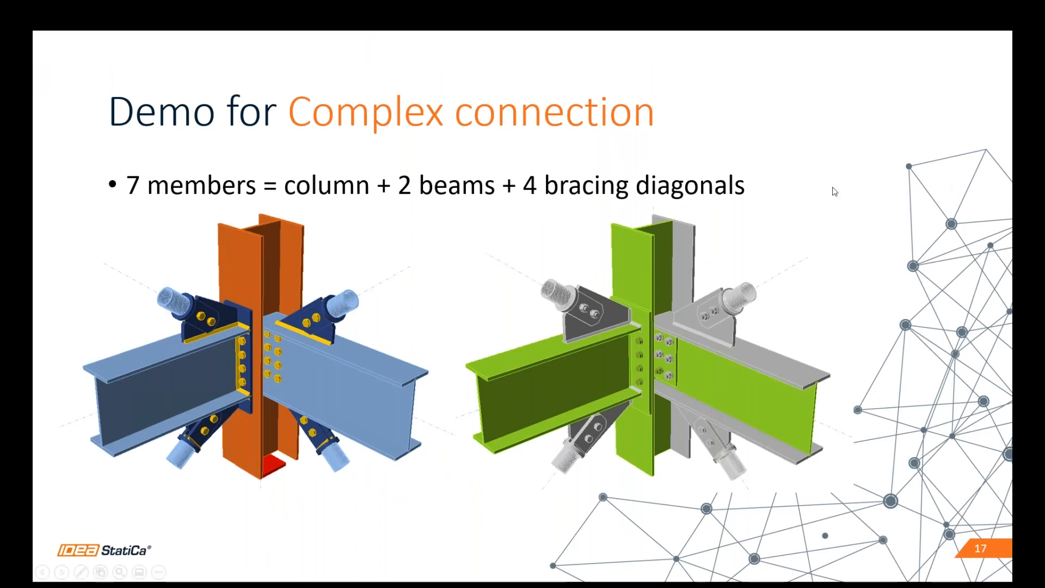
Return from the slides to IDEA StatiCa Connection and give diagonal D1 a new circular hollow CHS48.3/3.2 cross-section.
key("alt+Tab")
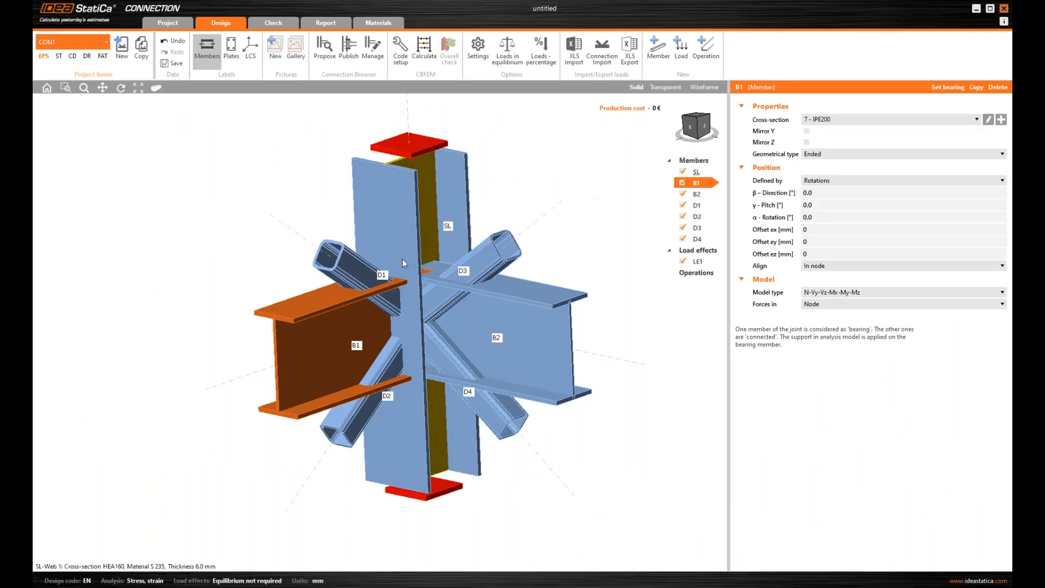
left_click(357, 266)
left_click(1001, 120)
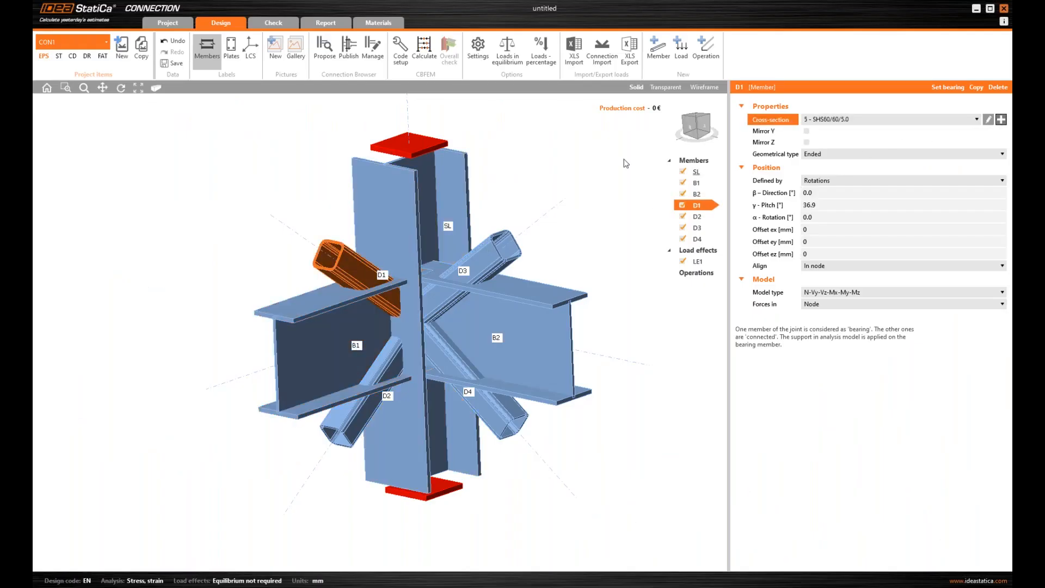
left_click(588, 227)
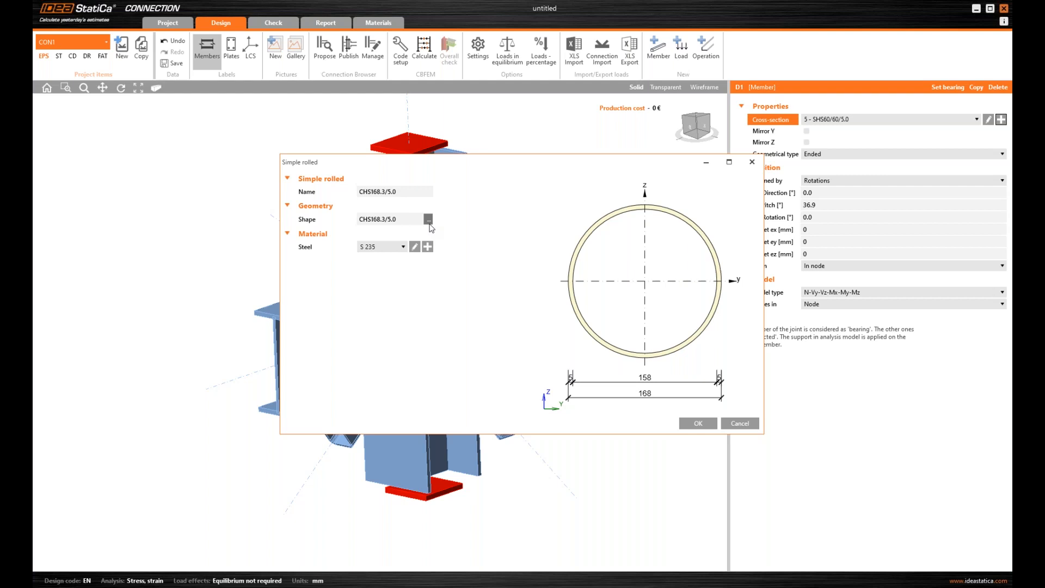
left_click(428, 220)
left_click_drag(615, 245, 625, 174)
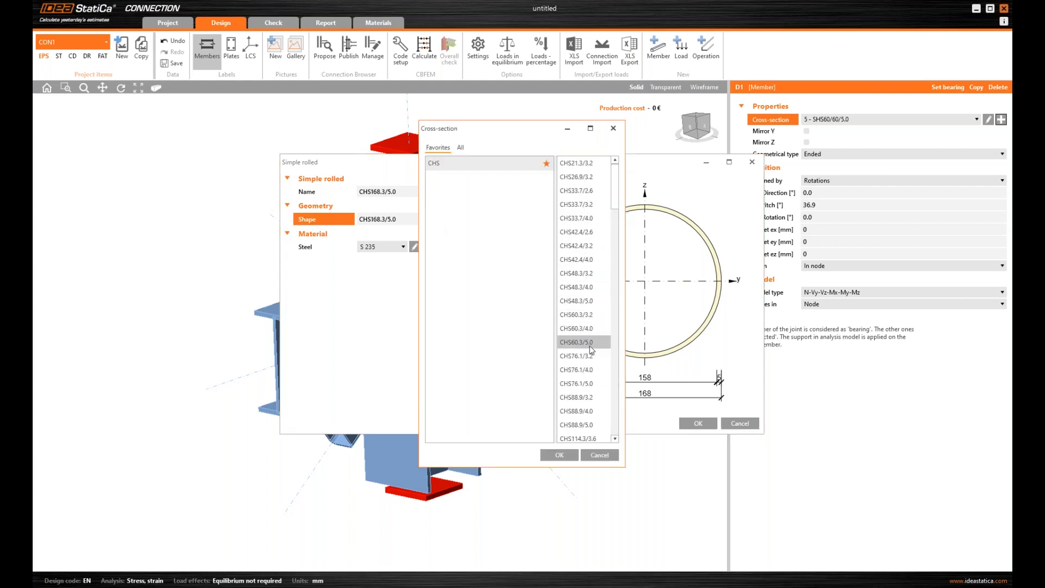
left_click(576, 273)
left_click(559, 455)
left_click(698, 424)
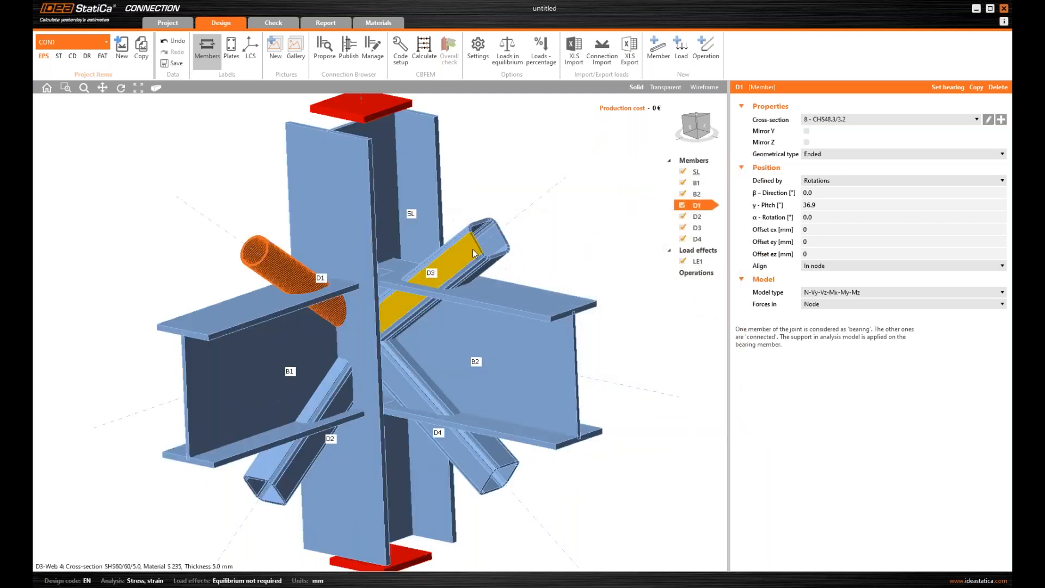
Assign the existing CHS48.3/3.2 cross-section to diagonals D3, D4 and D2.
left_click(473, 249)
left_click(867, 119)
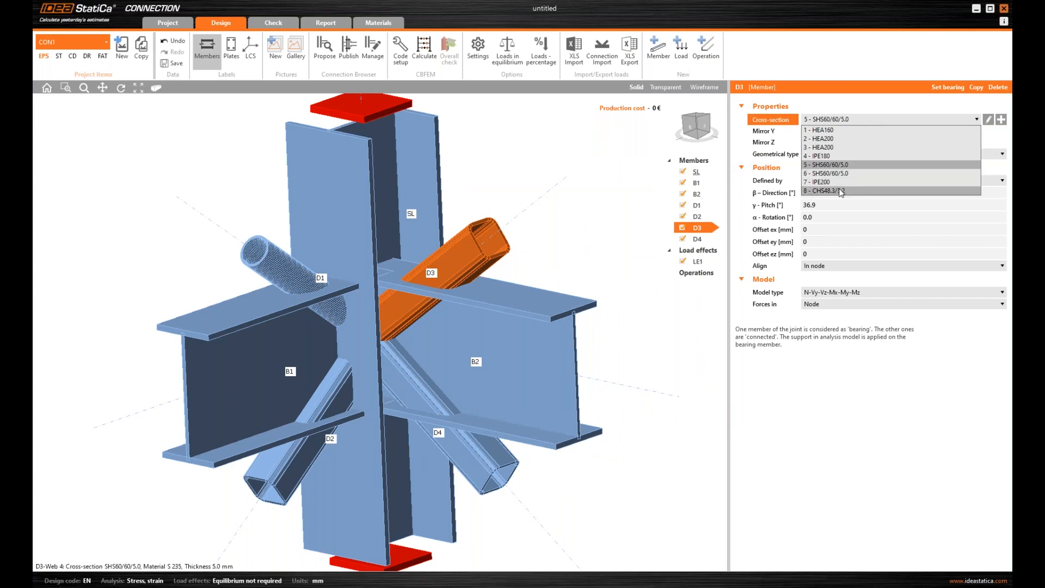
left_click(842, 193)
left_click(477, 453)
left_click(866, 118)
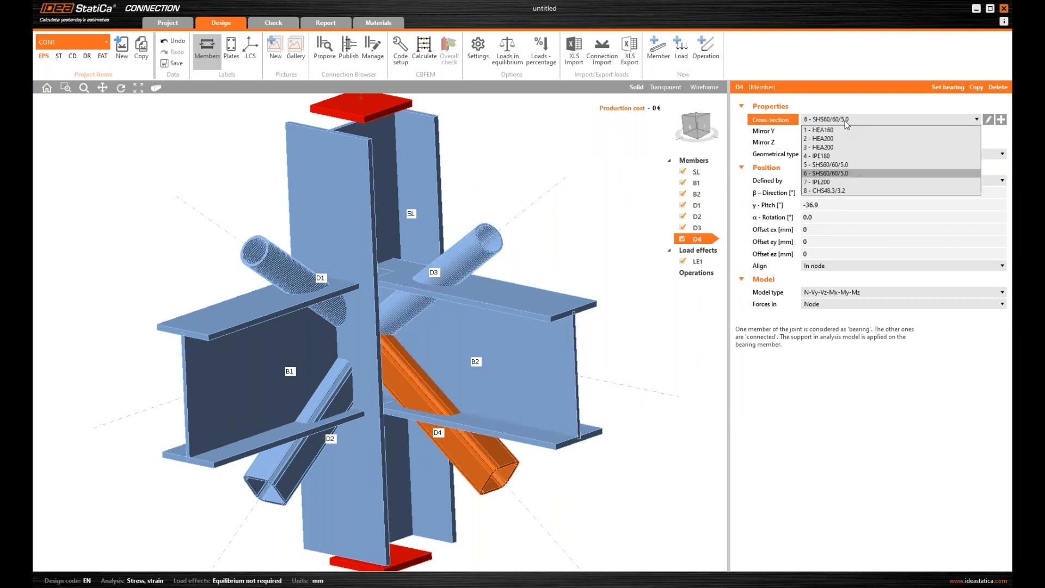
left_click(841, 195)
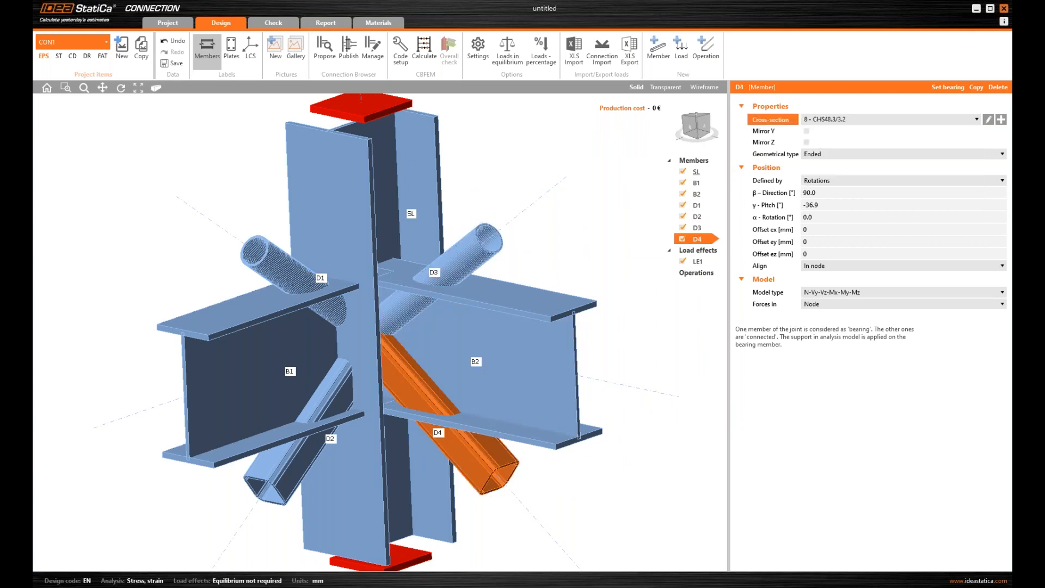
left_click(304, 456)
left_click(854, 119)
left_click(841, 194)
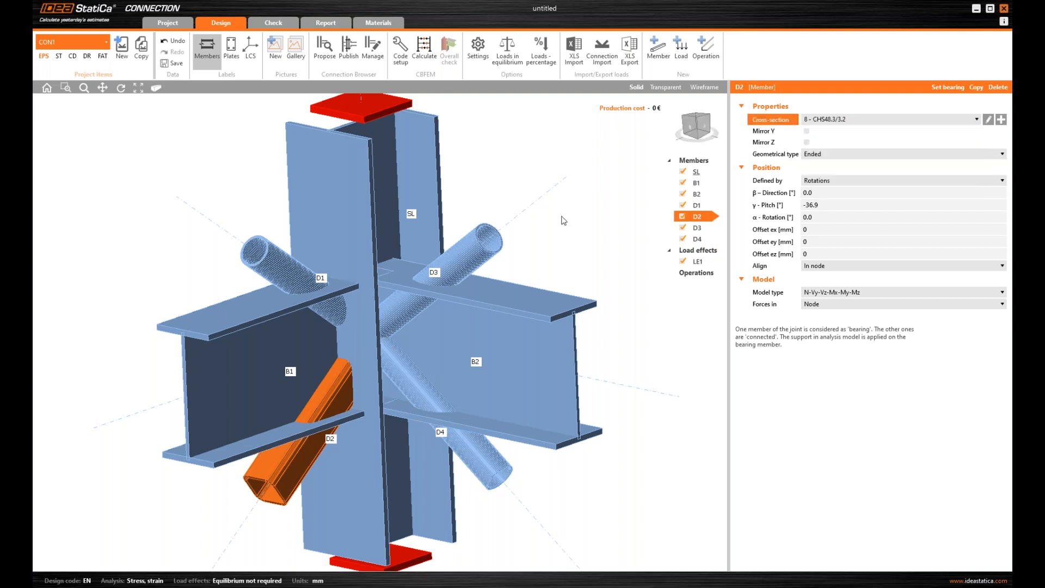
Connect beam B1 to column SL with the bolted End plate design with column stiffeners, using M12 8.8 as default bolt.
scroll(477, 235, "down", 3)
right_click_drag(477, 272, 274, 287)
middle_click_drag(273, 287, 309, 268, "ctrl")
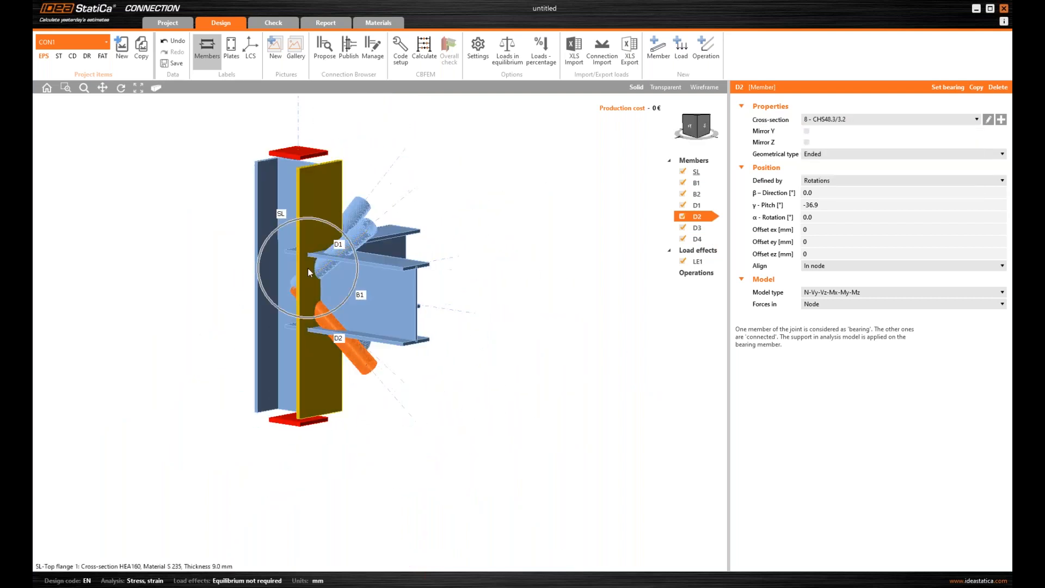
mouse_move(334, 304)
middle_mouse_down()
mouse_move(339, 318)
mouse_move(353, 299)
middle_mouse_up()
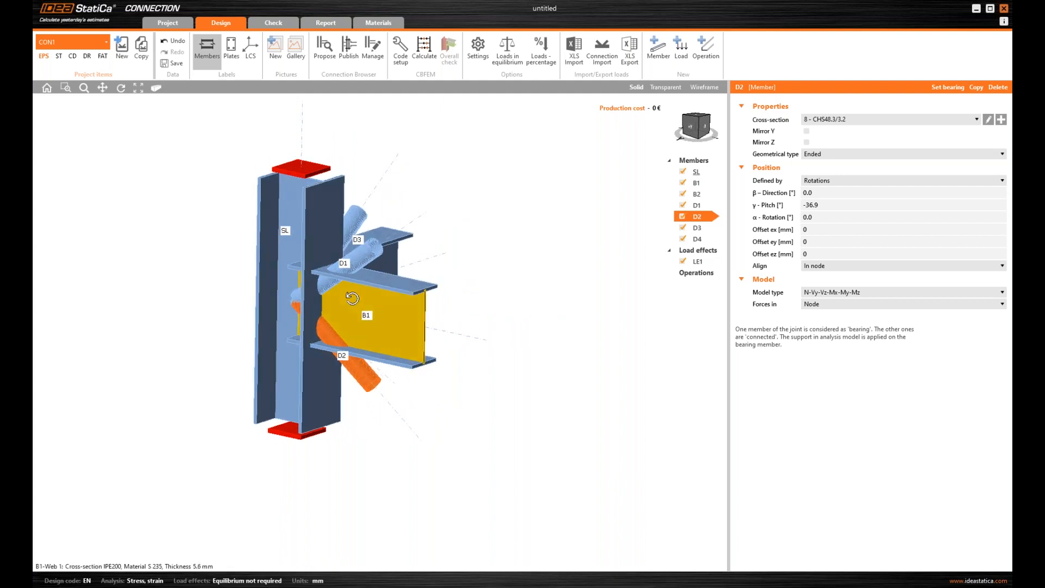
scroll(404, 310, "up", 3)
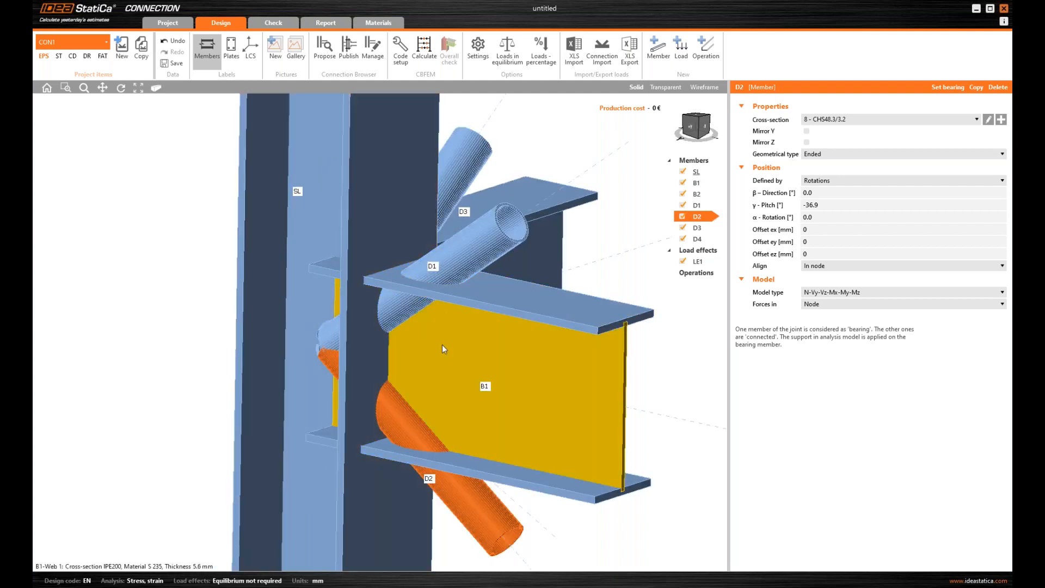
right_click(450, 352)
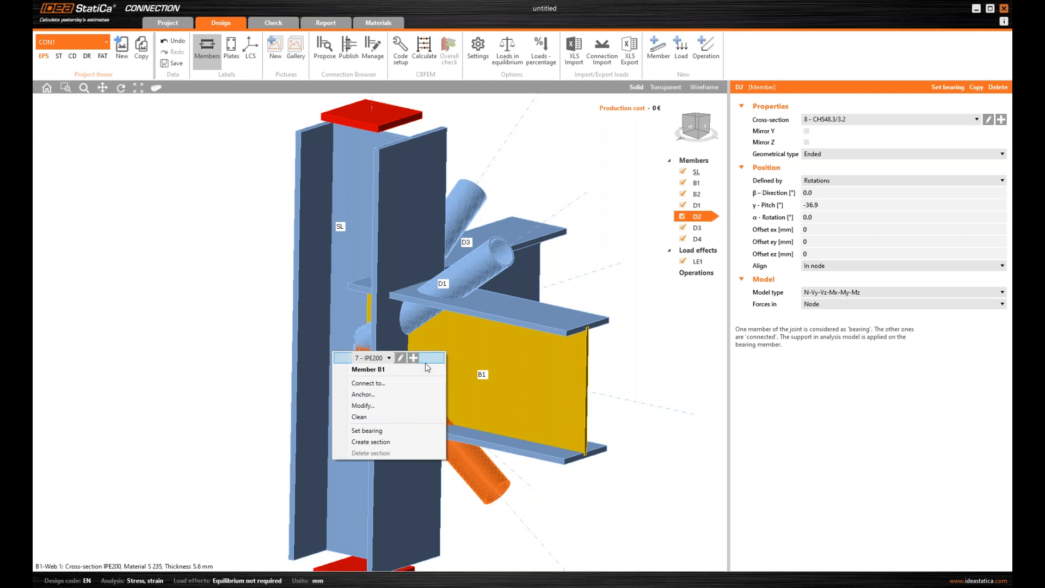
left_click(380, 384)
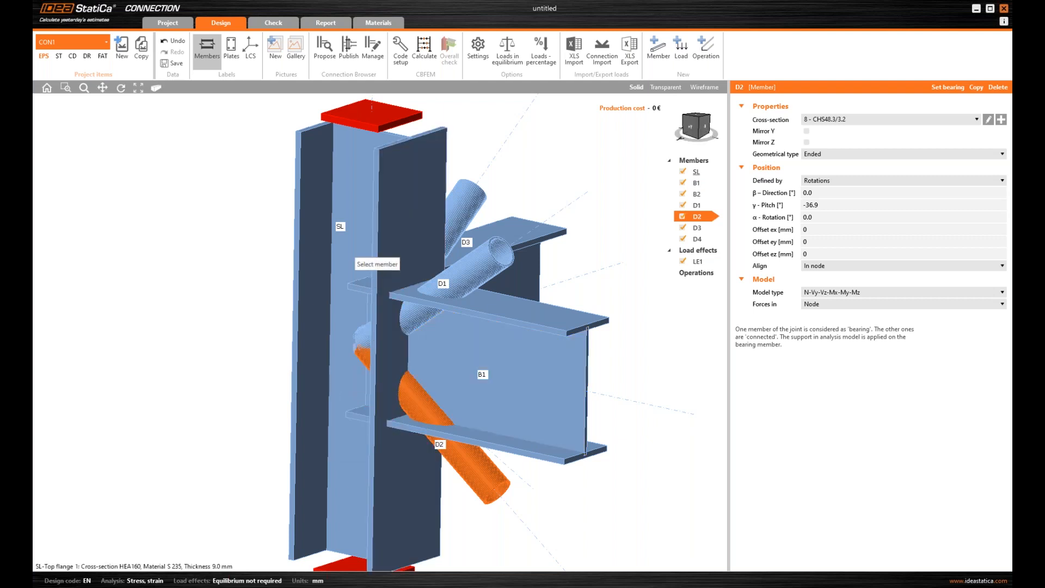
left_click(446, 252)
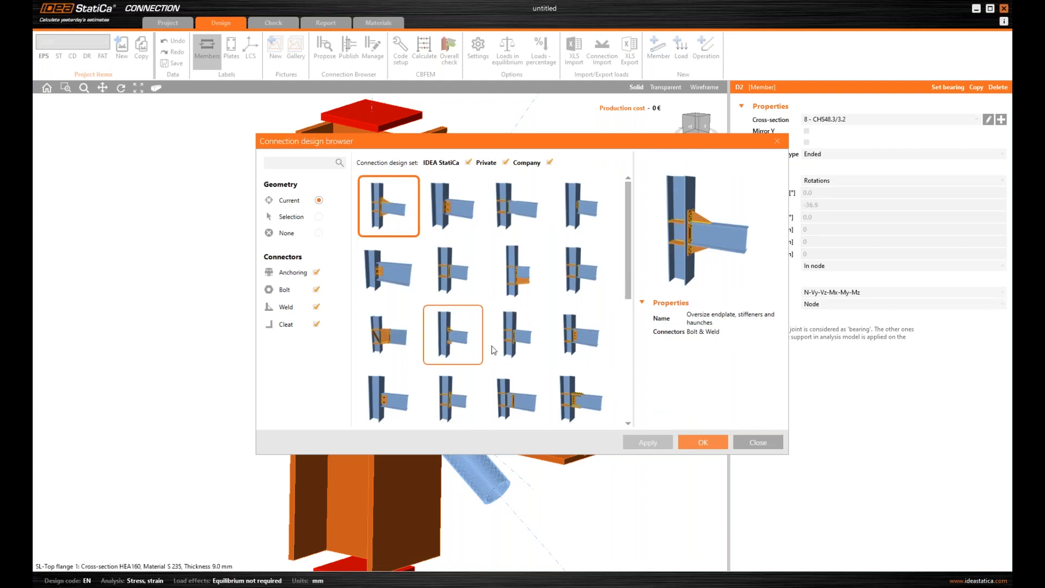
left_click(453, 271)
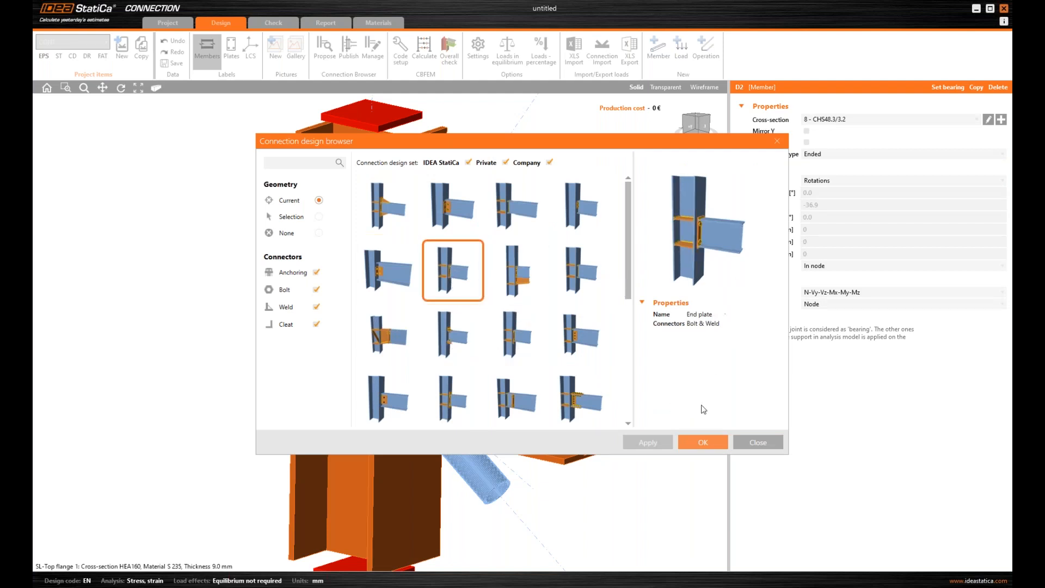
left_click(702, 443)
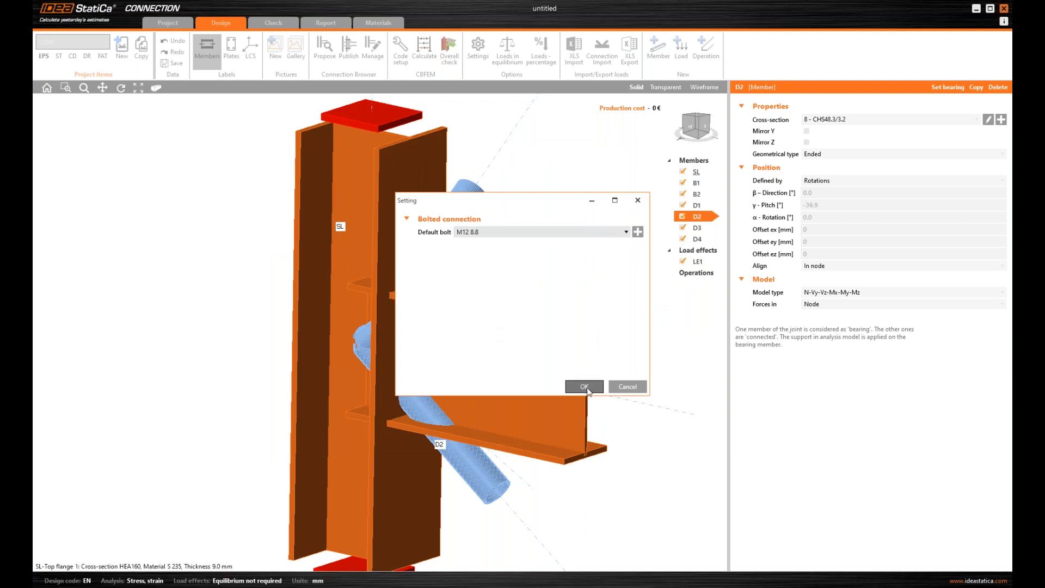
left_click(586, 388)
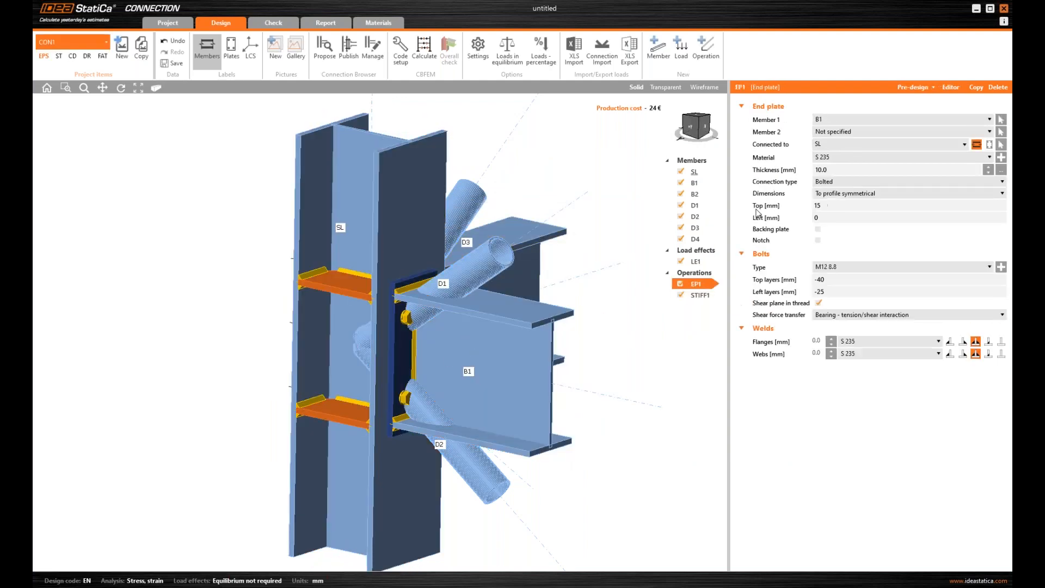
Set end plate EP1's top dimension to 50 mm and its top bolt layers to -40 -40.
left_click(824, 207)
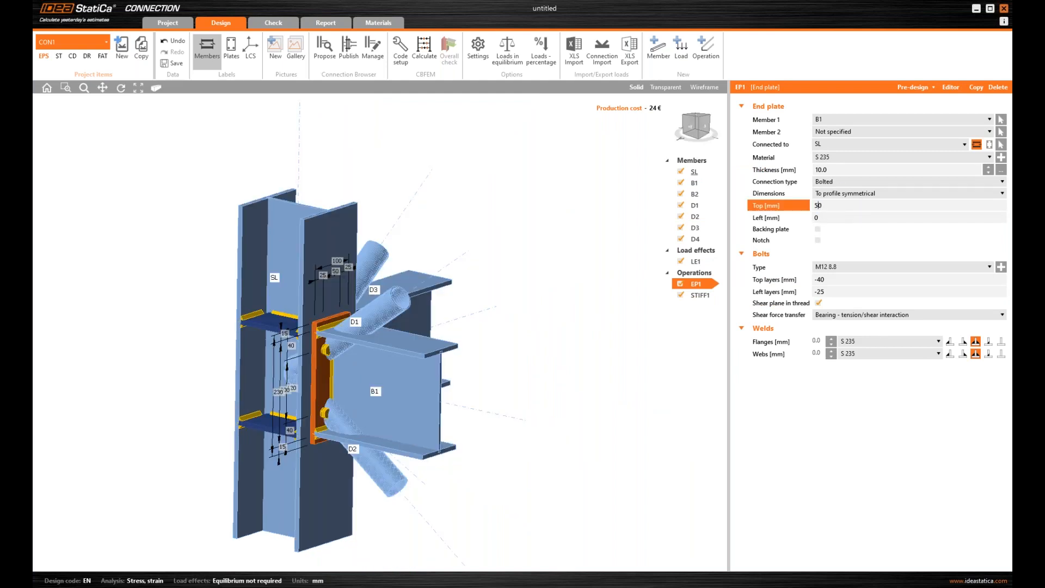
type("50")
key("Return")
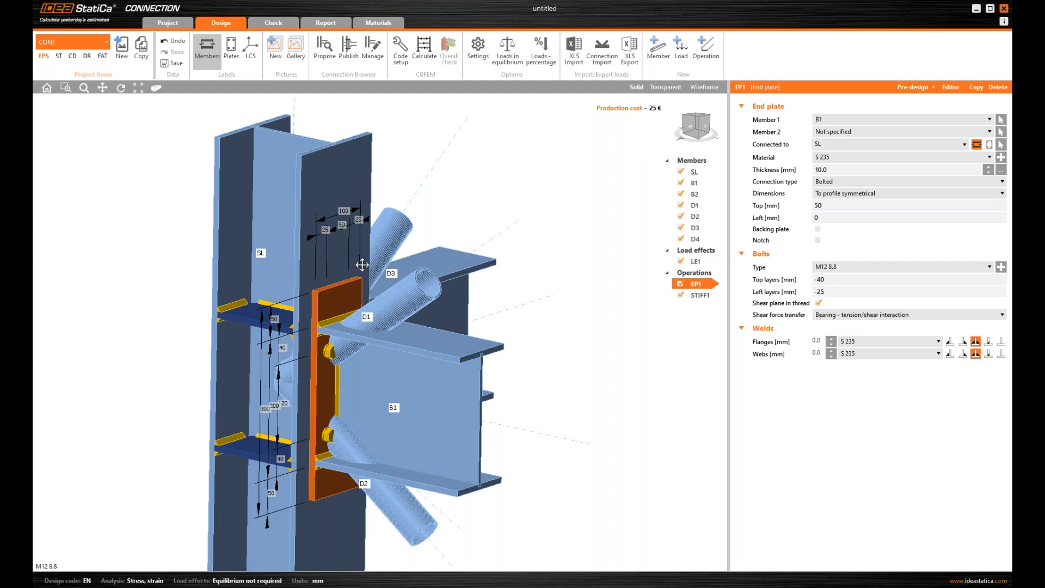
left_click(842, 281)
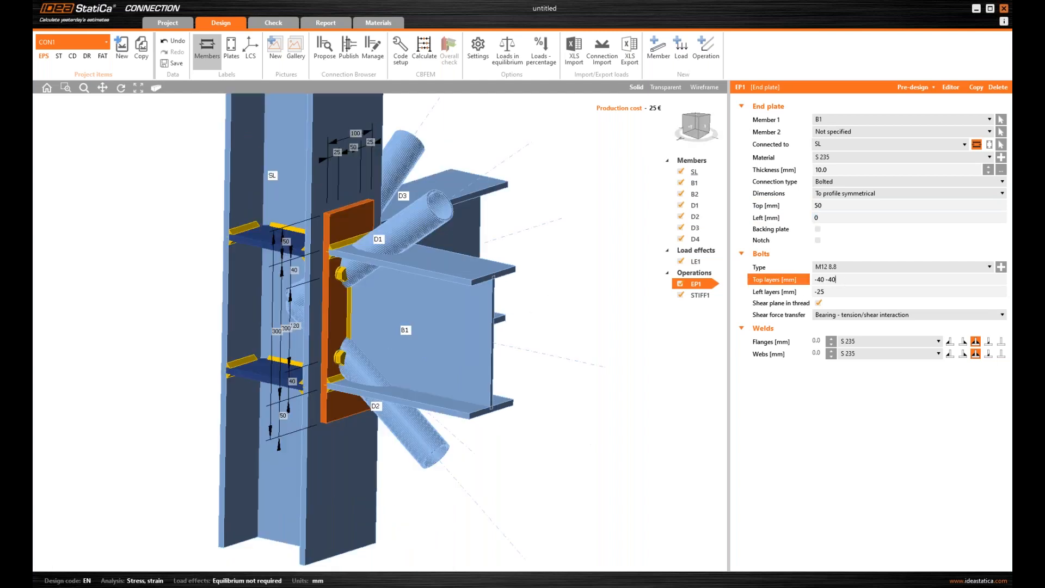
key("Tab")
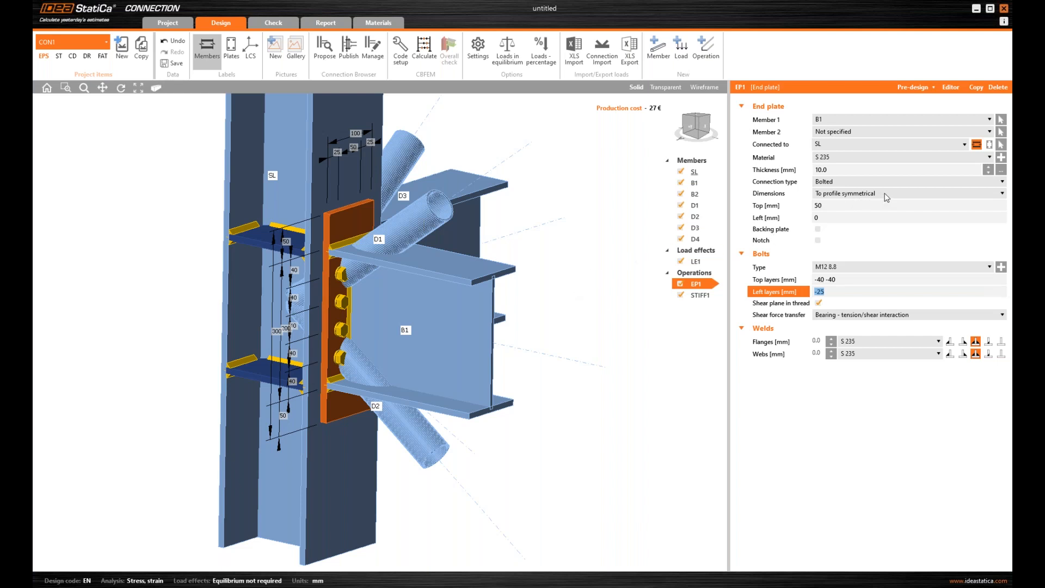
Set end plate EP1's left dimension to 30 mm and its left bolt layers to -5.
middle_click_drag(374, 326, 413, 292)
scroll(360, 294, "down", 3)
scroll(363, 297, "up", 6)
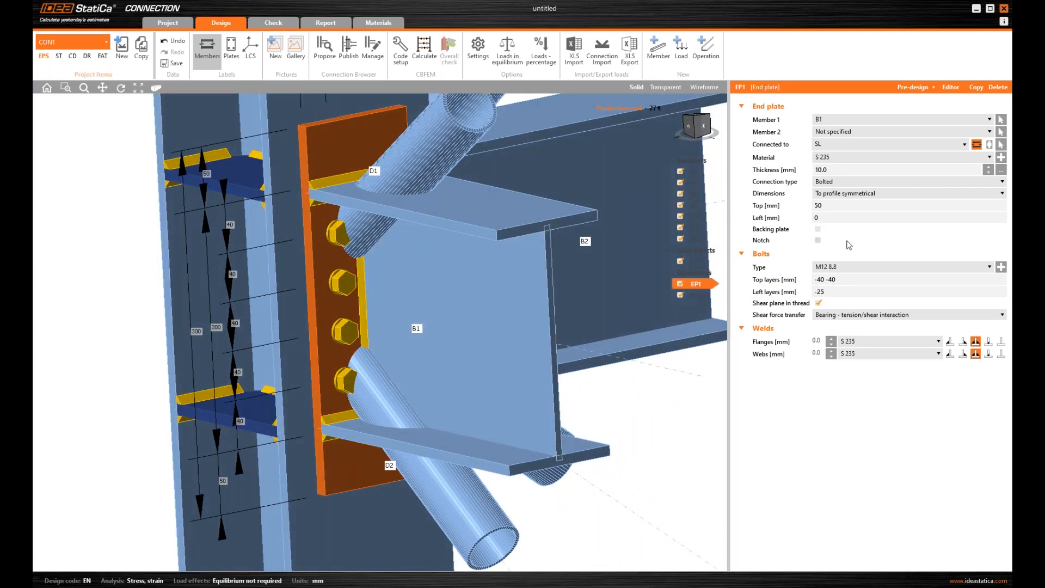
type("30")
key("Tab")
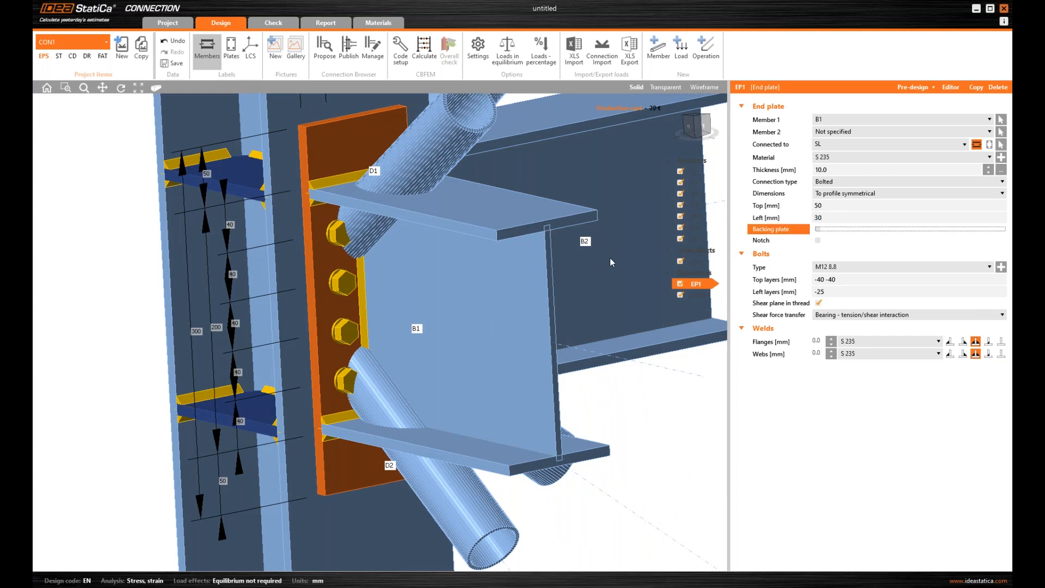
left_click(804, 293)
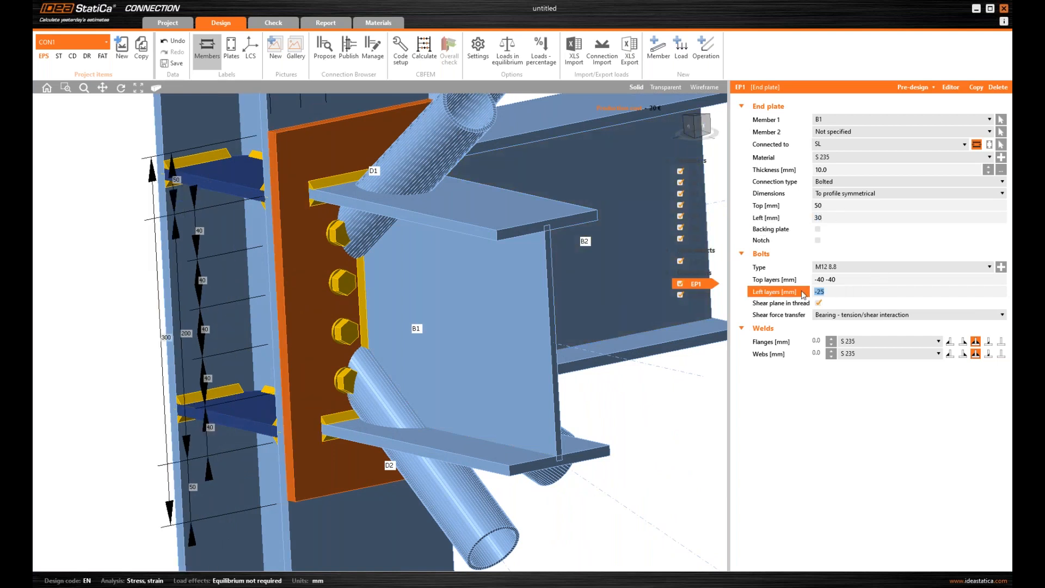
key("Tab")
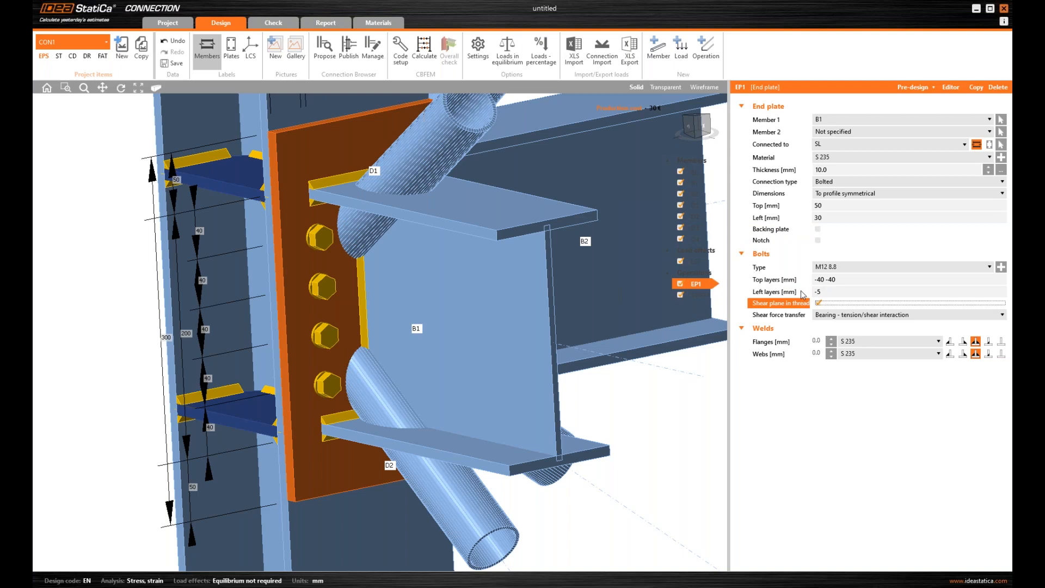
Add a Connecting plate operation and assign it to diagonal D1.
scroll(391, 410, "down", 3)
mouse_move(391, 411)
middle_mouse_down()
mouse_move(283, 427)
mouse_move(338, 430)
mouse_move(400, 408)
middle_mouse_up()
scroll(425, 388, "down", 3)
scroll(422, 329, "up", 3)
middle_click_drag(426, 328, 433, 322)
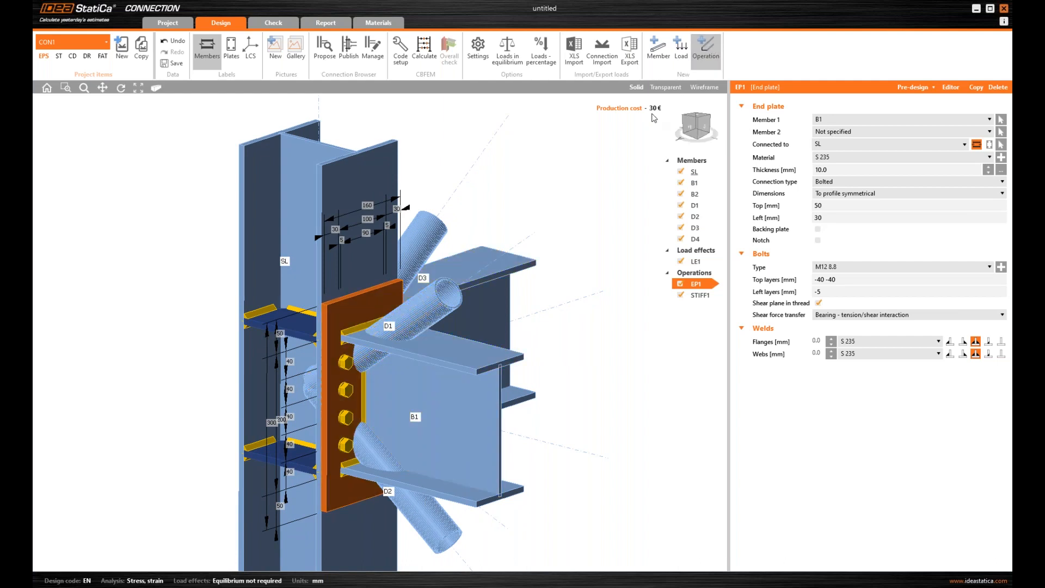
left_click(706, 47)
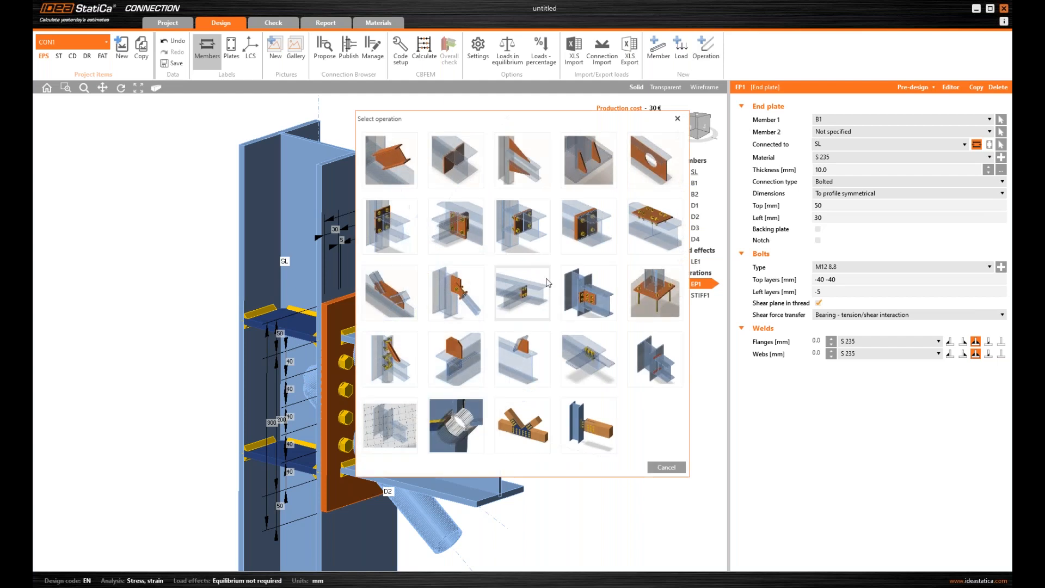
left_click(460, 297)
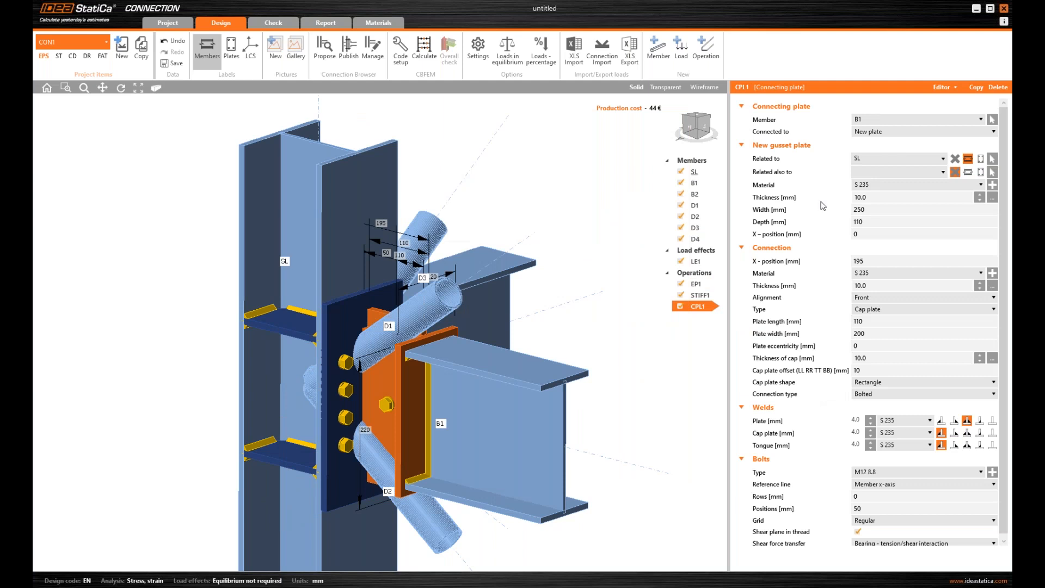
left_click(903, 119)
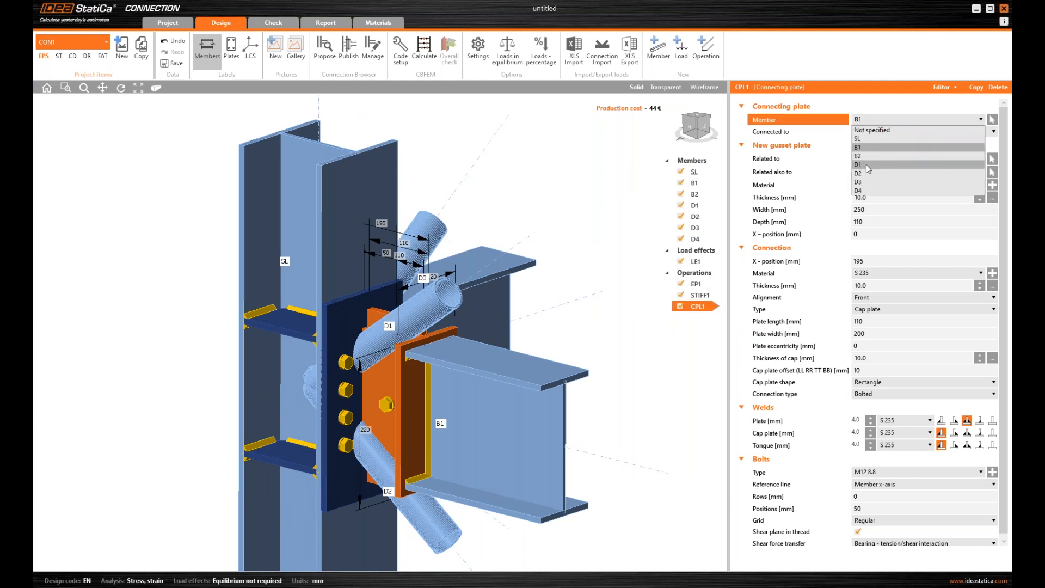
left_click(885, 164)
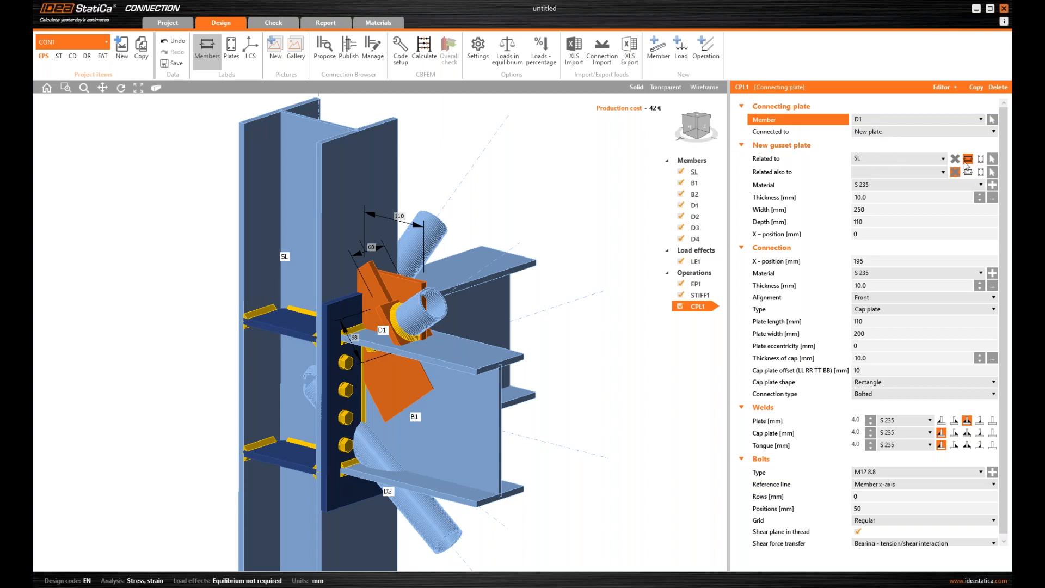
Relate D1's new gusset plate to beam B1 and also to end plate EP1.
left_click(993, 158)
left_click(325, 276)
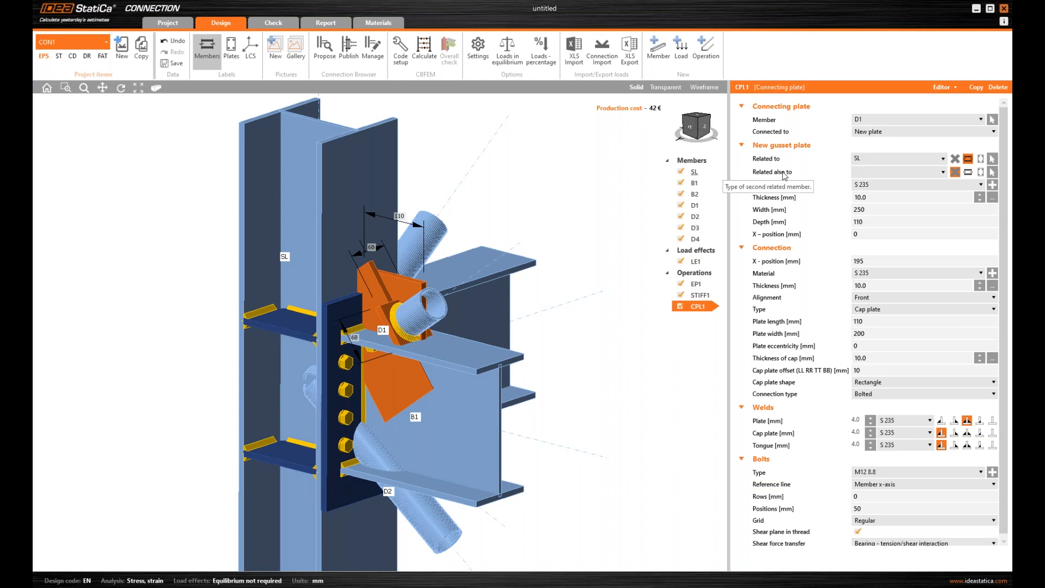
left_click(981, 172)
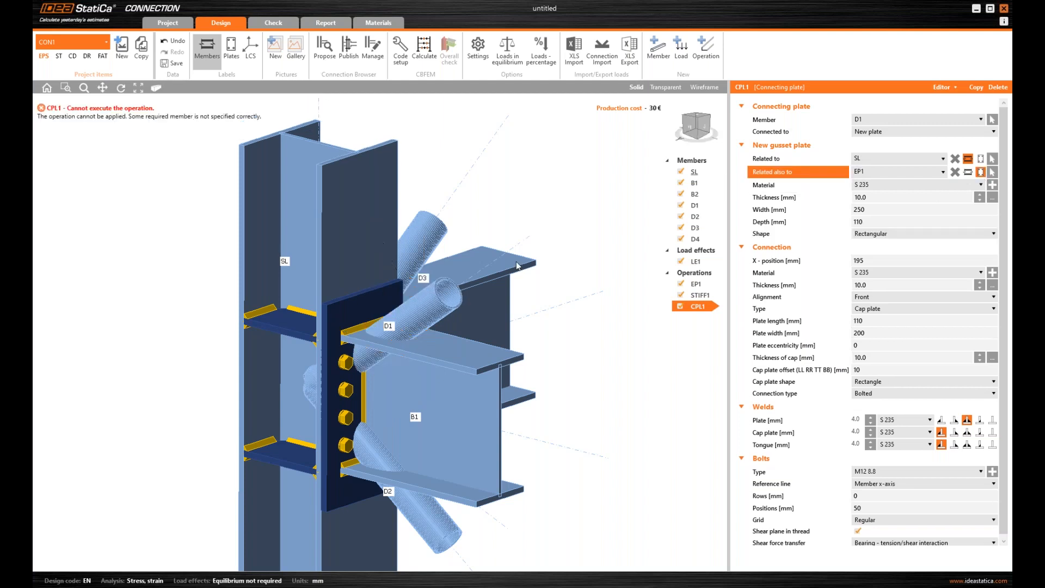
left_click(936, 175)
left_click(936, 175)
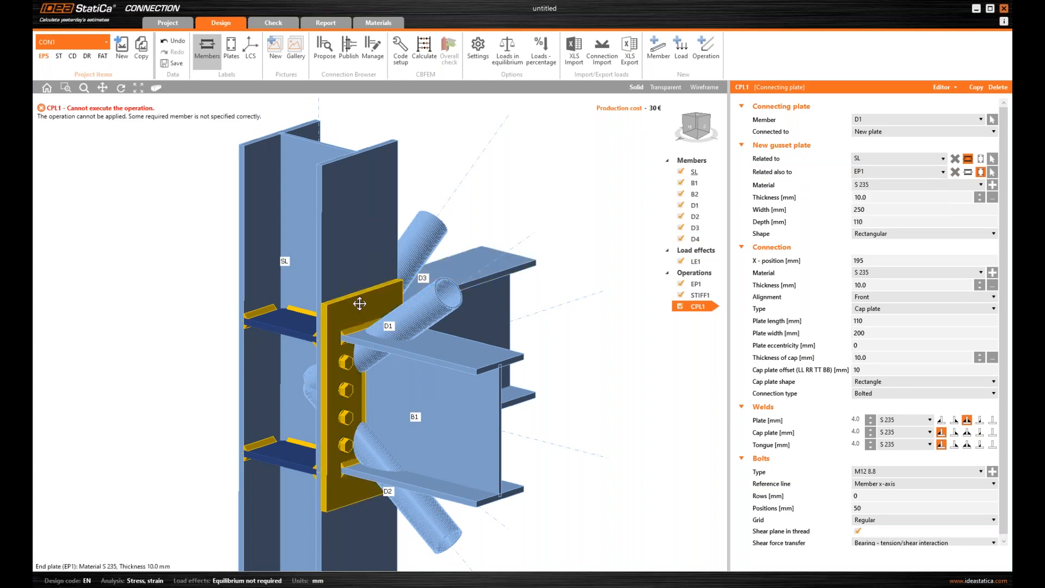
middle_click_drag(360, 303, 379, 285)
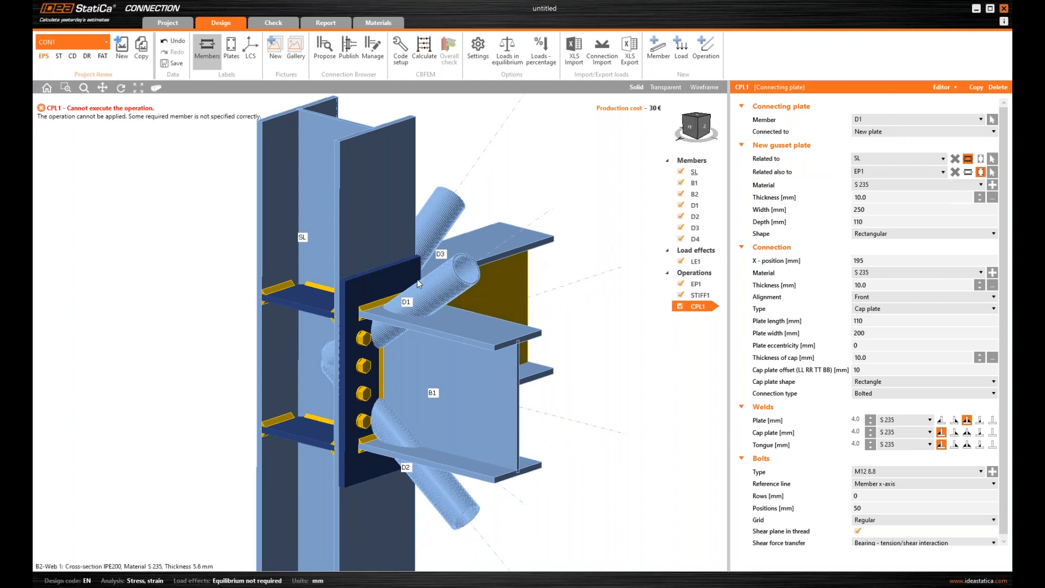
scroll(391, 304, "up", 2)
mouse_move(391, 303)
middle_mouse_down("ctrl")
mouse_move(370, 287)
mouse_move(393, 306)
middle_mouse_up("ctrl")
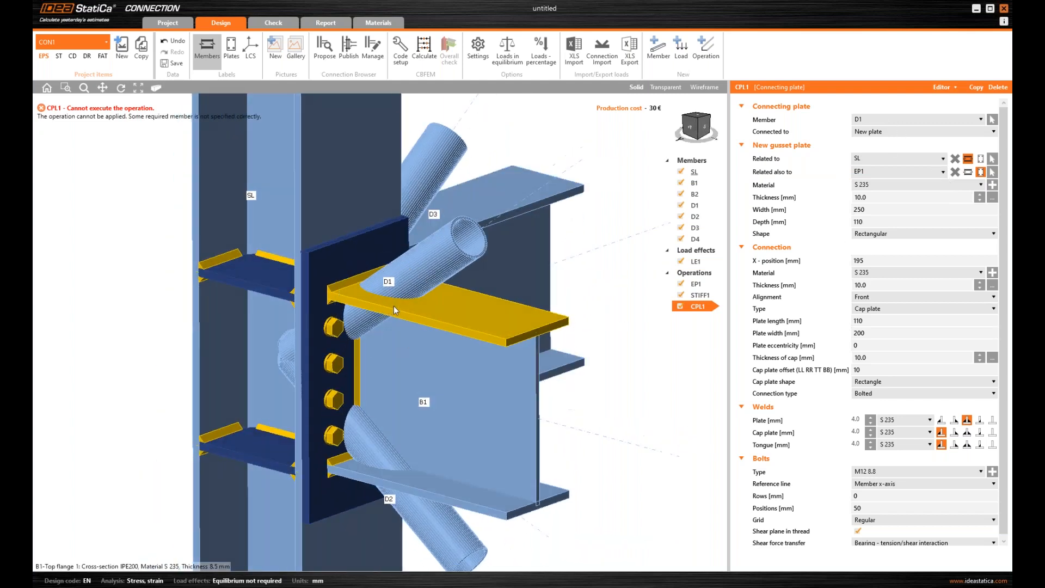
middle_click_drag(121, 171, 185, 161)
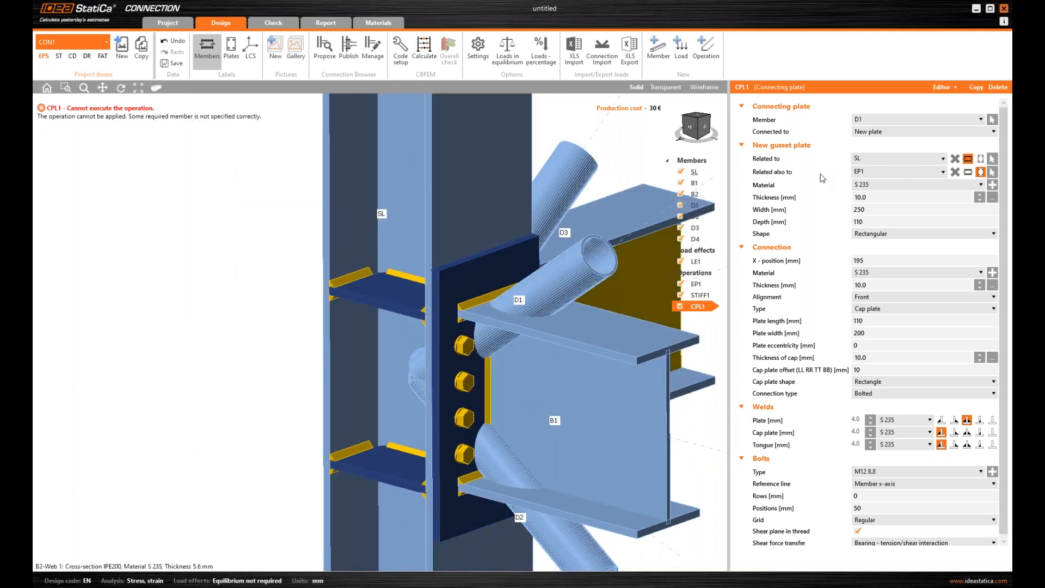
left_click(885, 158)
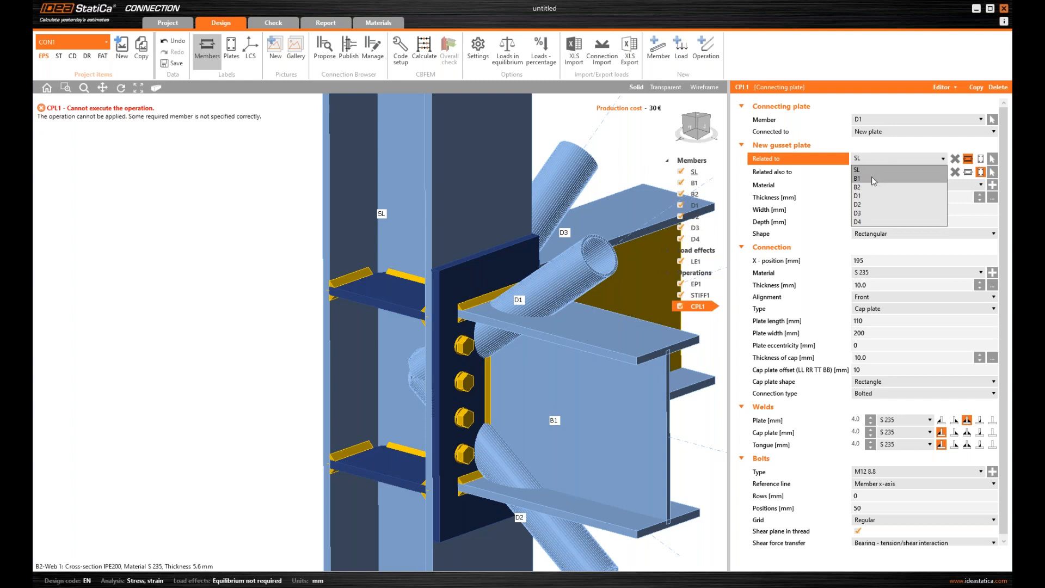
left_click(871, 177)
Set D1's gusset plate to 240 mm wide and 140 mm deep, with the connection's X-position at 350 mm.
middle_click_drag(503, 336, 562, 304)
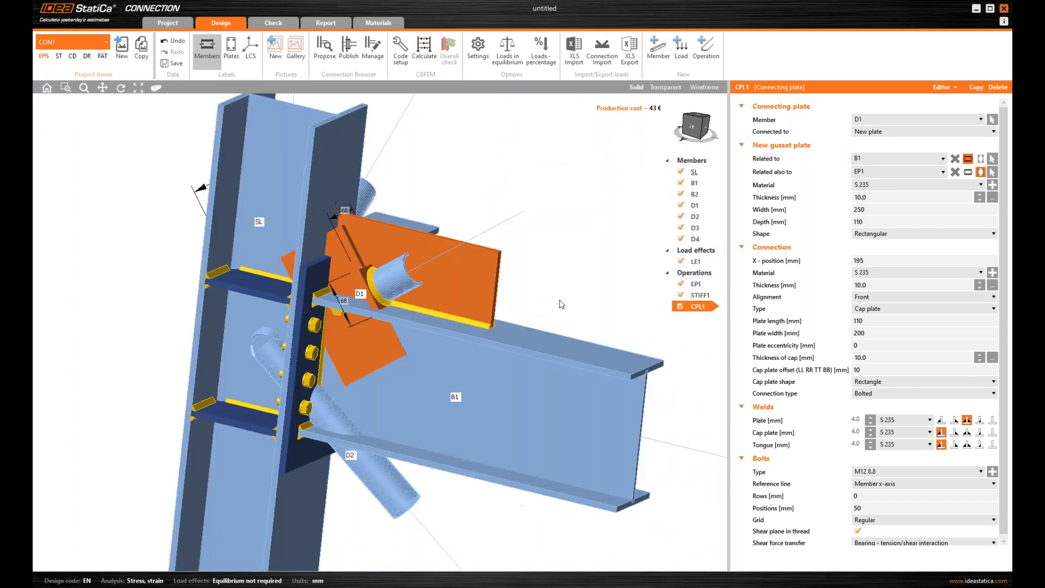
left_click(875, 210)
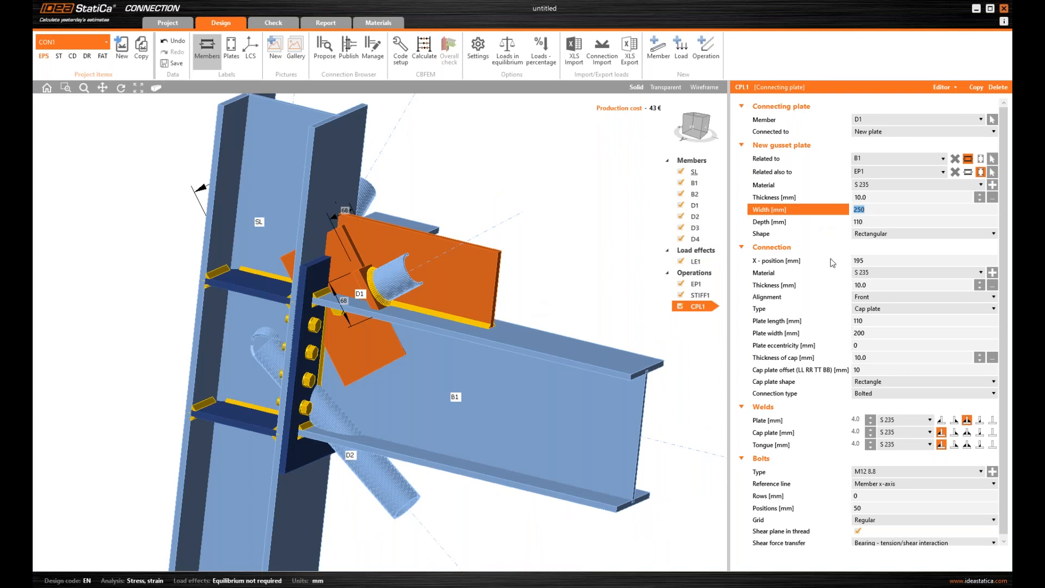
type("240")
key("Tab")
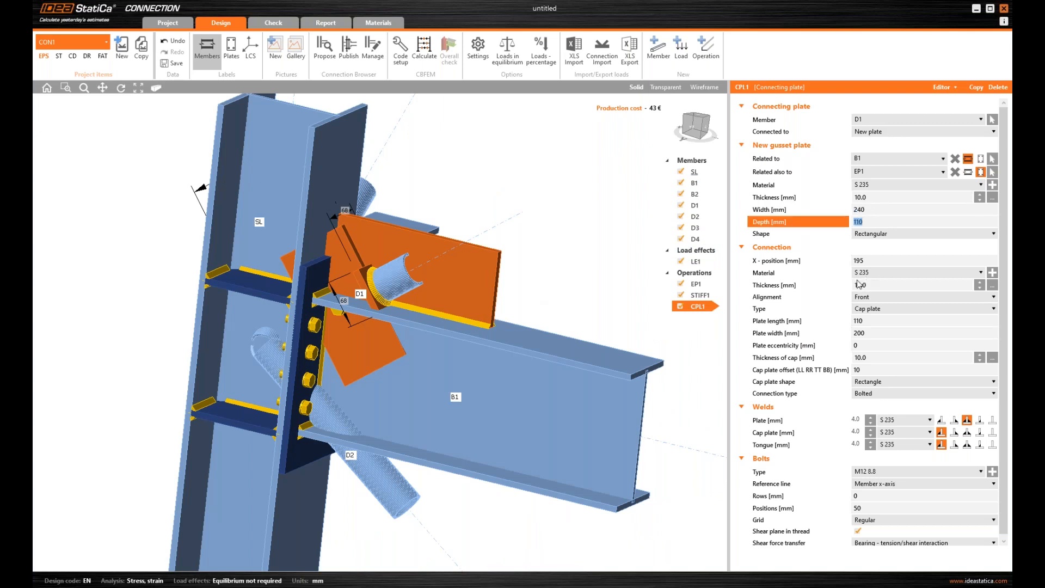
type("140")
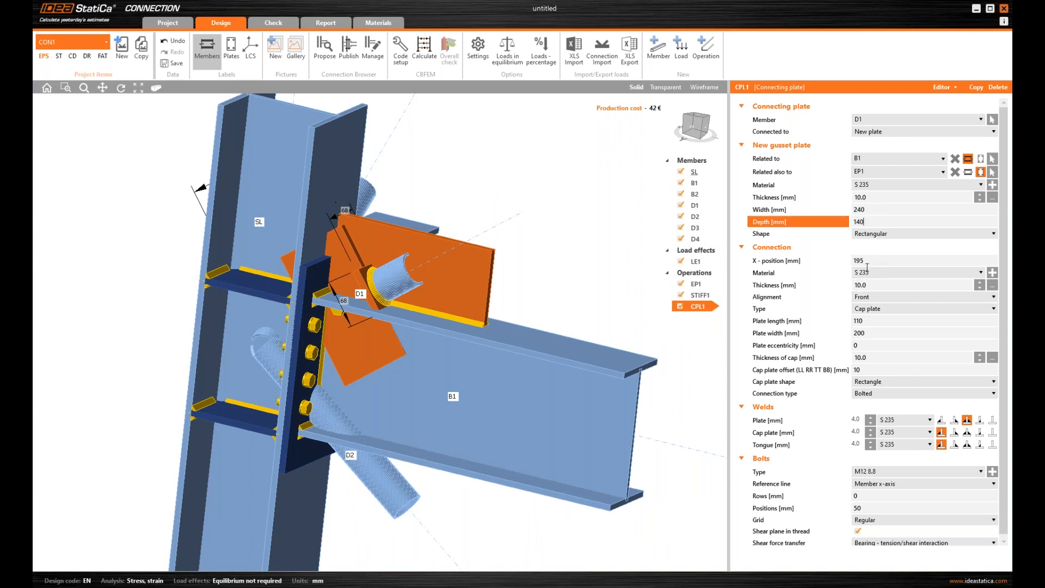
key("Tab")
type("350")
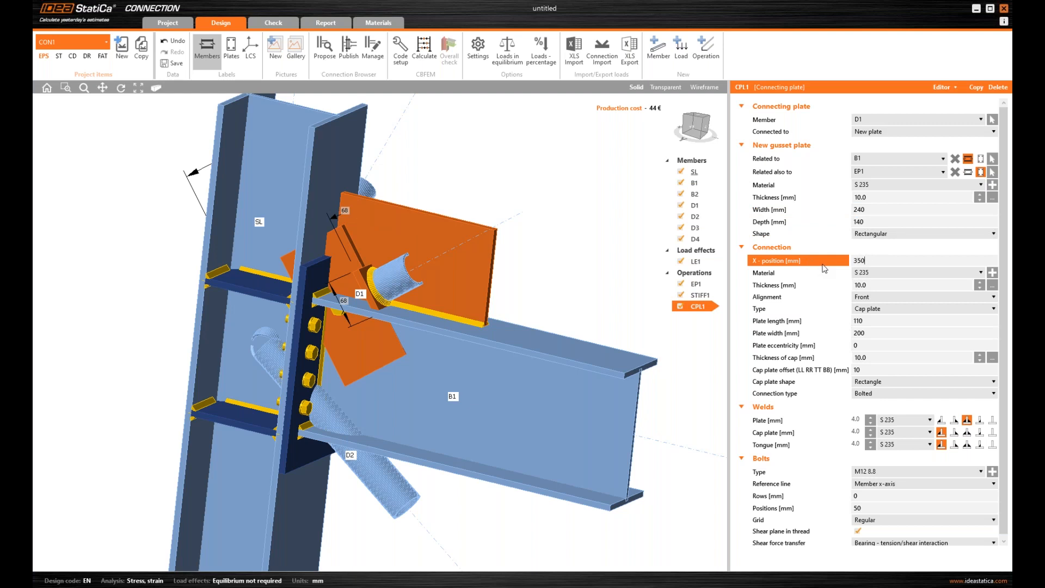
key("Tab")
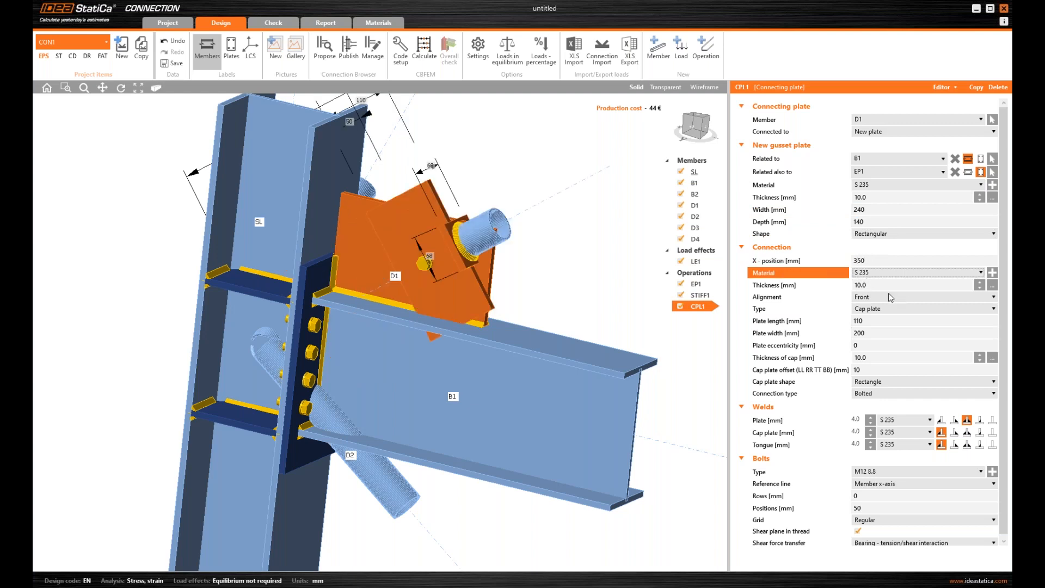
Change D1's connection type to Cap plate 2x and set the plate width to 60 mm.
left_click(885, 310)
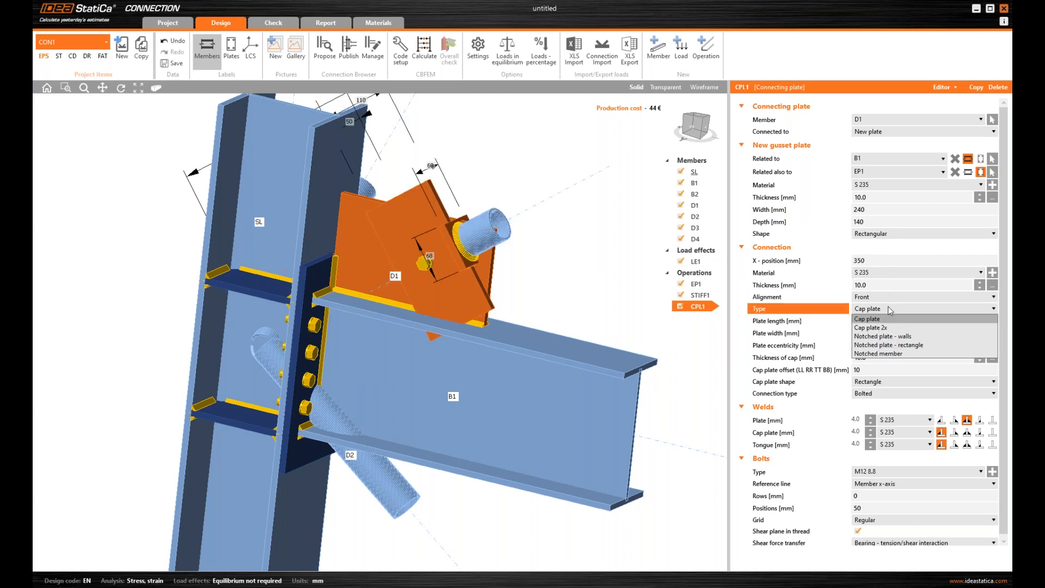
left_click(887, 306)
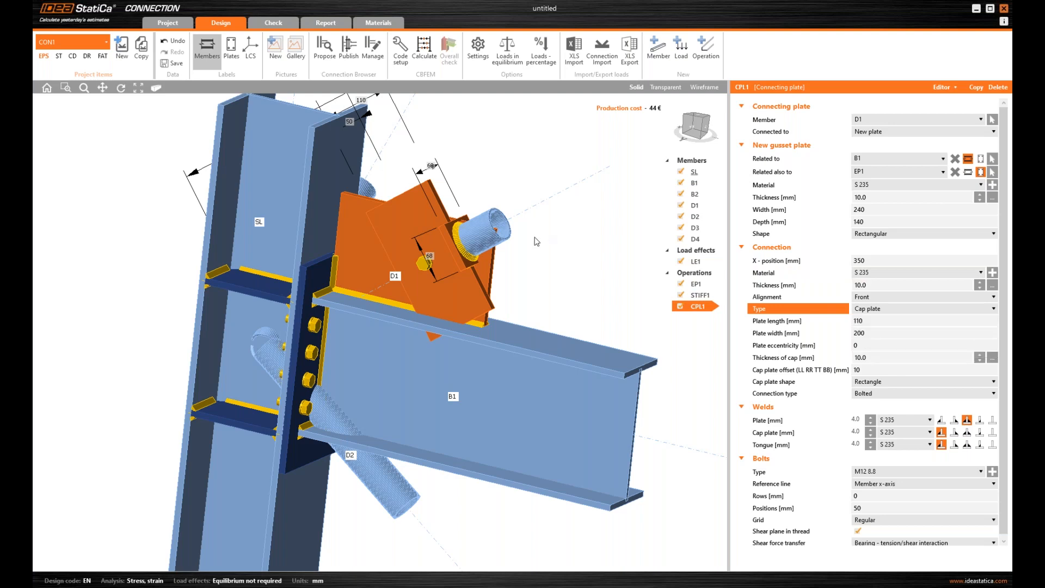
scroll(510, 297, "up", 5)
middle_click_drag(511, 297, 528, 320)
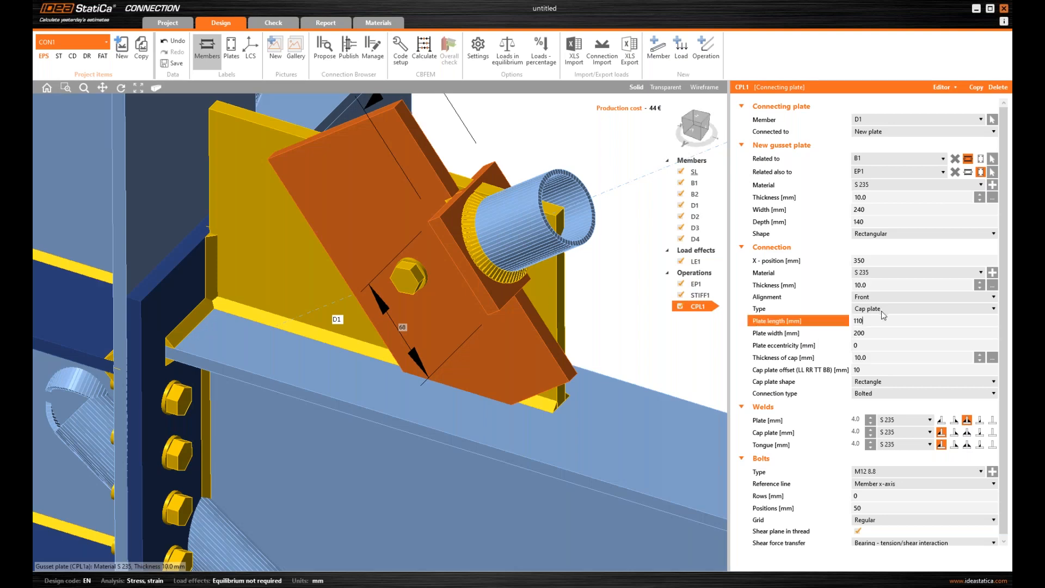
left_click(882, 309)
left_click(878, 327)
middle_click_drag(467, 353, 491, 345)
left_click(870, 333)
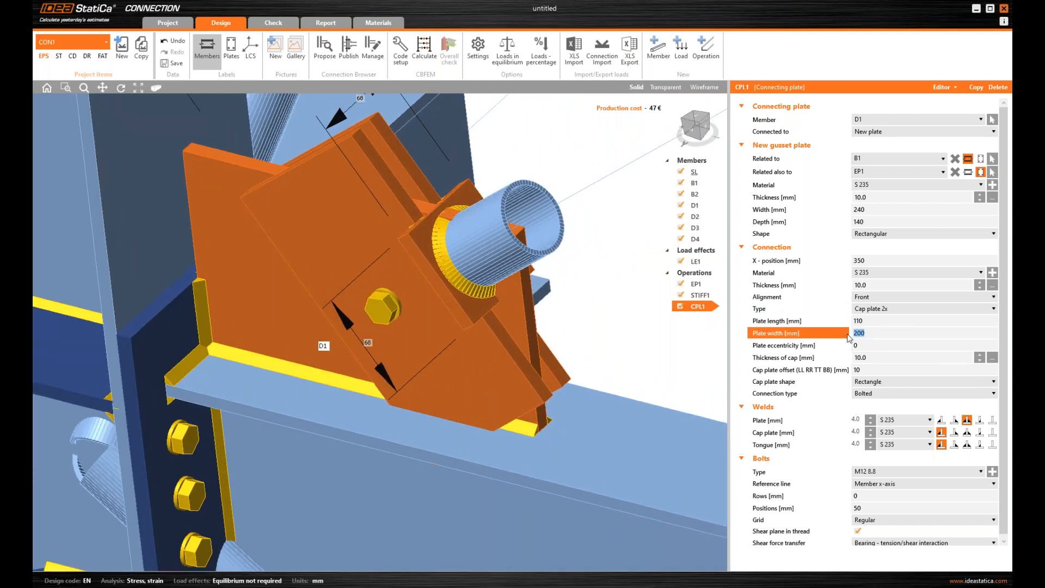
key("Tab")
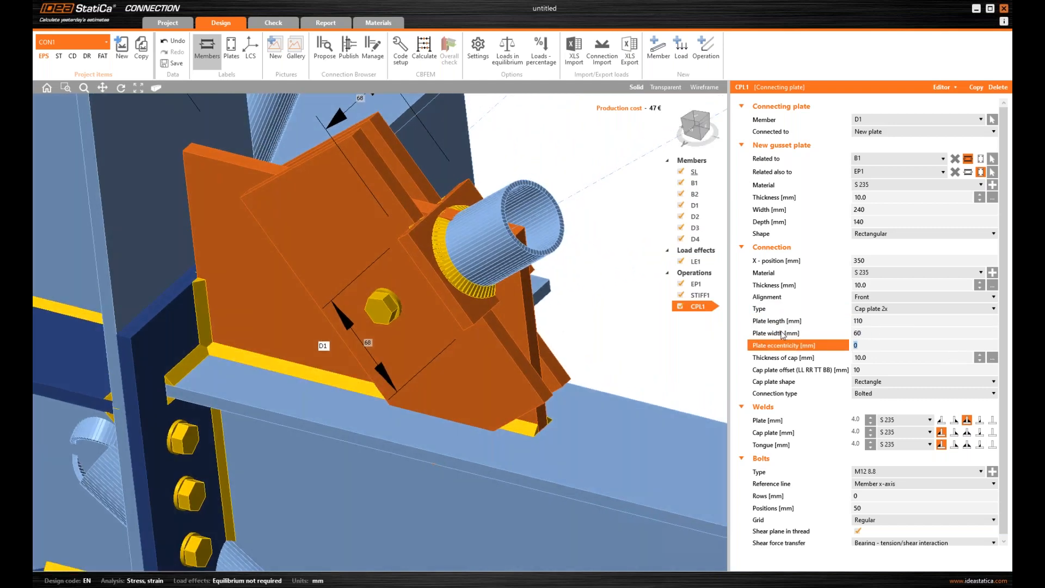
Set the bolt positions of connecting plate CPL1 to 30 and 40 mm.
scroll(452, 272, "down", 2)
middle_click_drag(449, 291, 490, 289)
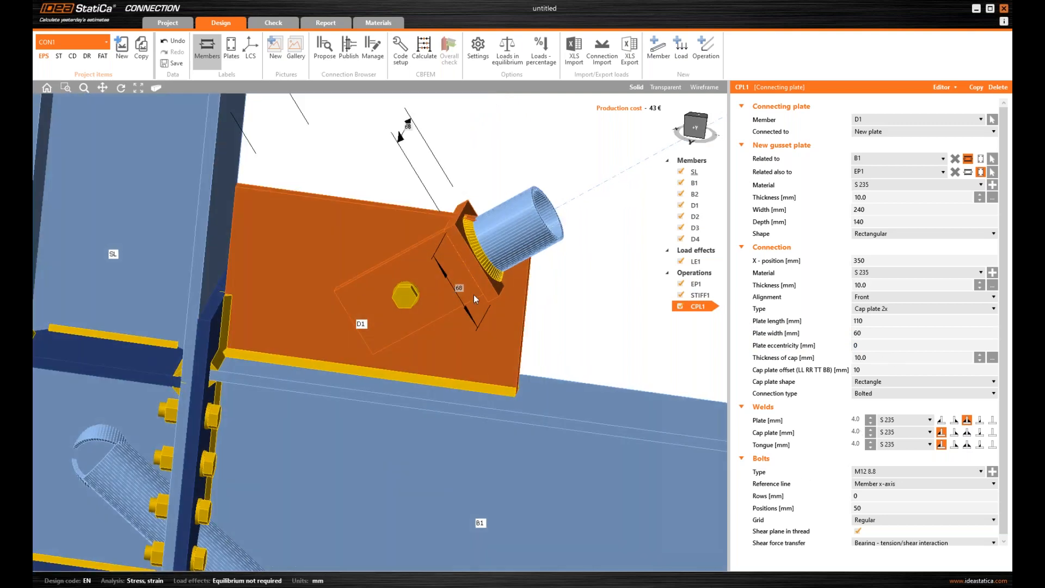
middle_click_drag(416, 297, 450, 294)
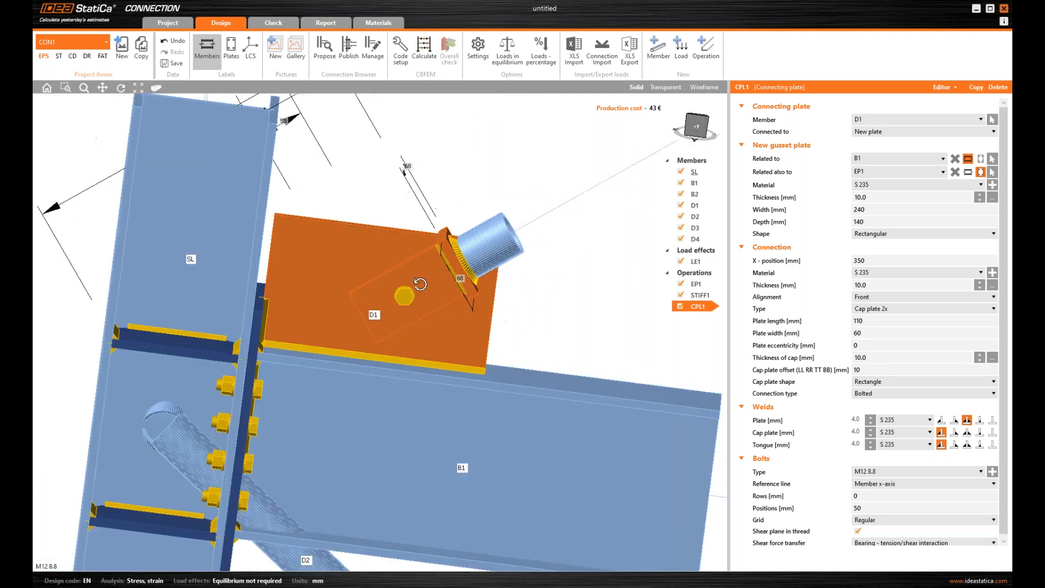
scroll(413, 294, "up", 3)
scroll(1001, 384, "down", 1)
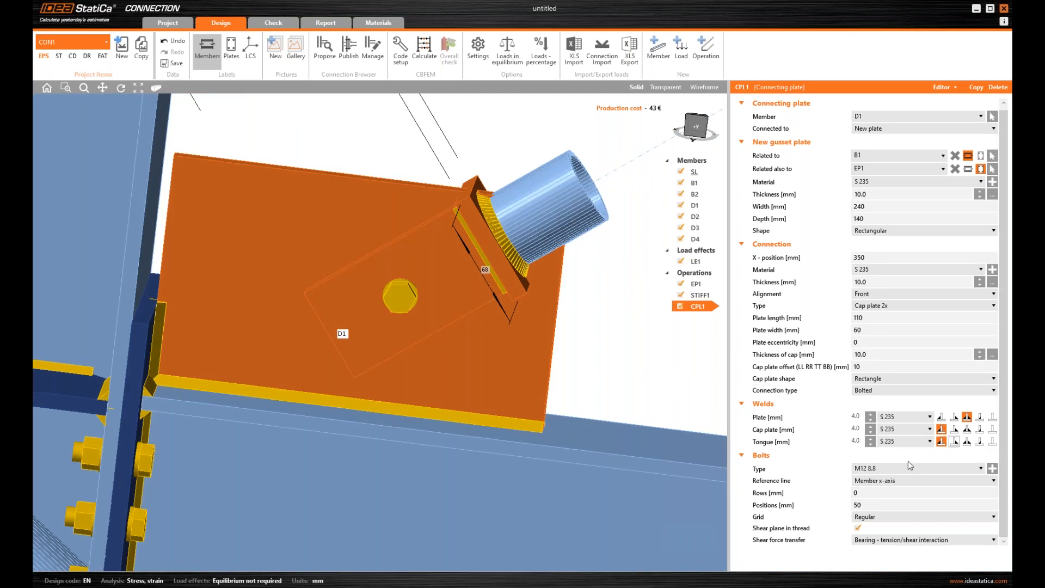
left_click(833, 508)
type("30 40")
key("Tab")
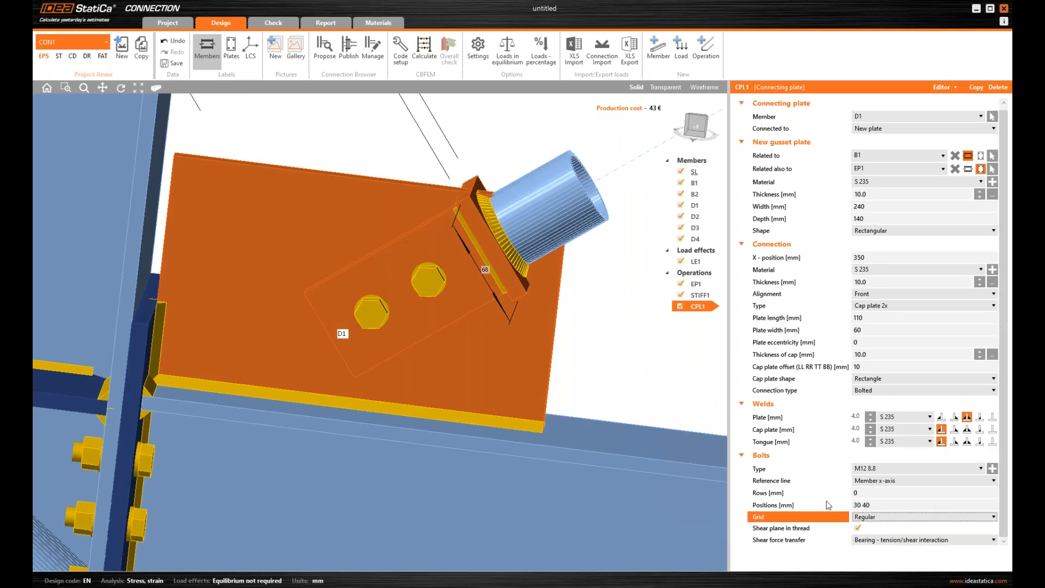
Chamfer corners 1 and 2 of the bolted tongue plate on member D1 by 15 mm and apply the edit.
middle_click_drag(479, 295, 445, 319)
right_click(445, 319)
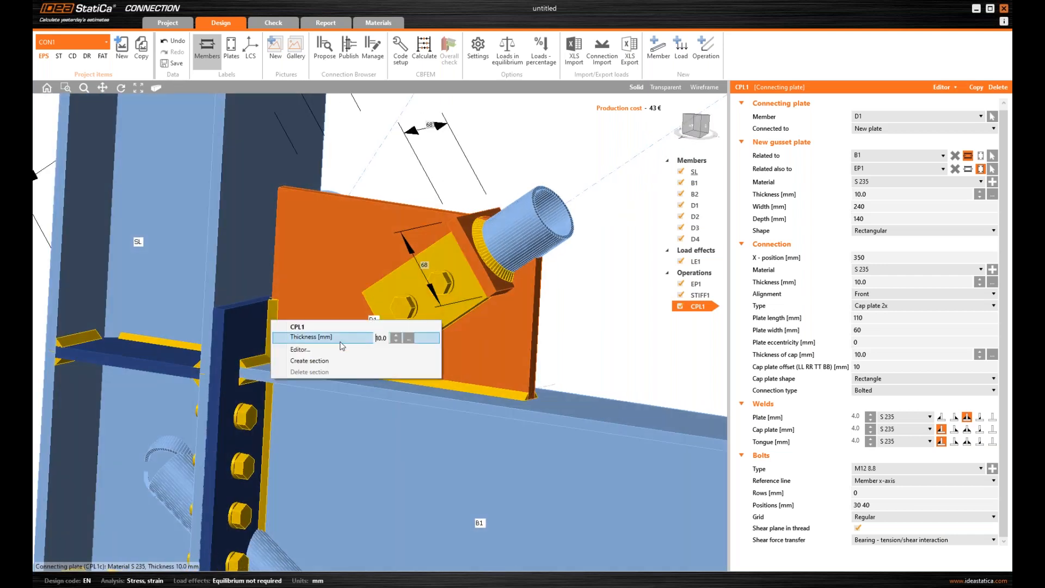
left_click(322, 349)
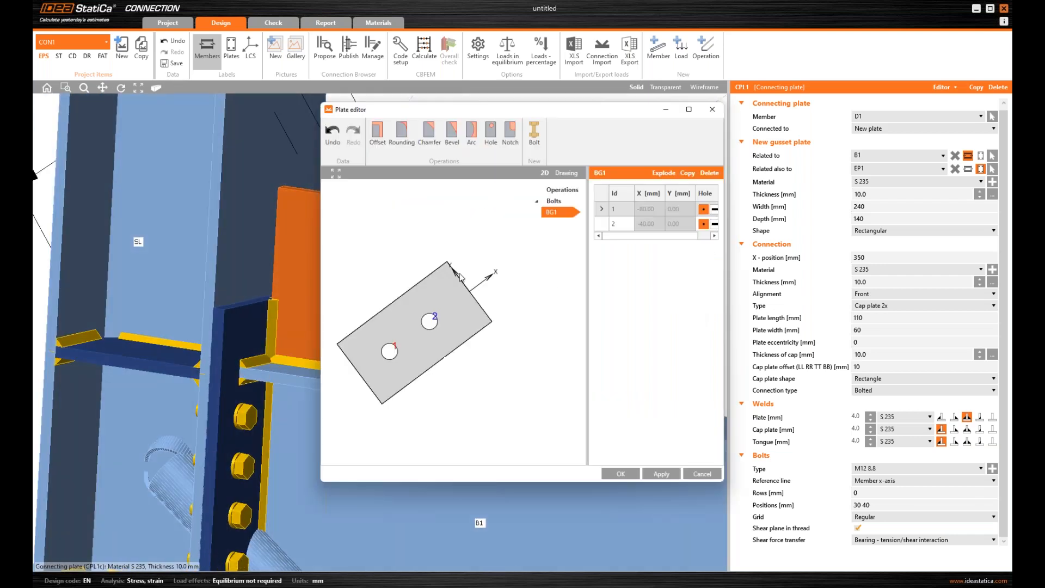
left_click(429, 137)
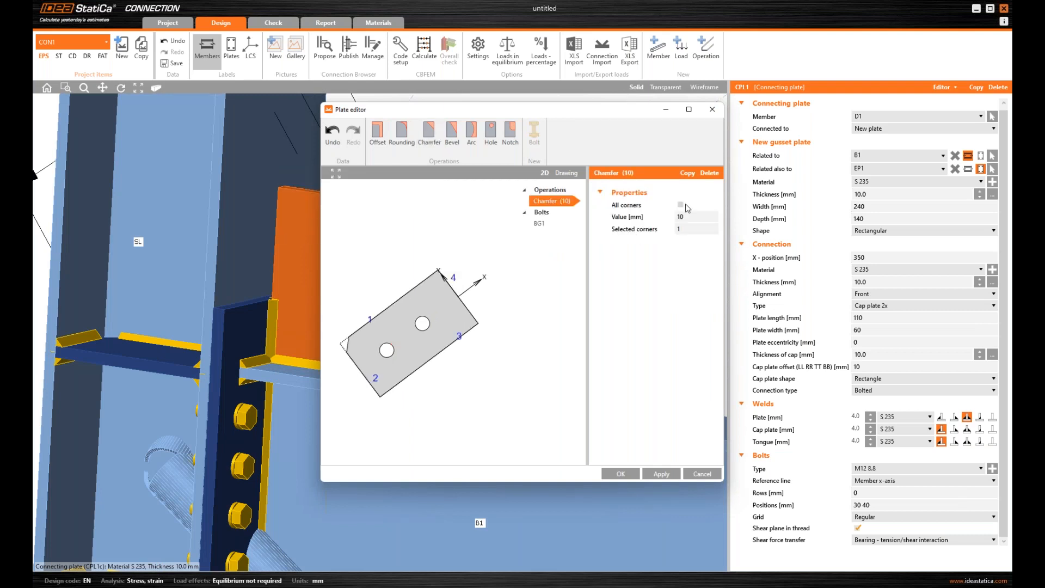
left_click(667, 218)
type("15")
left_click(680, 229)
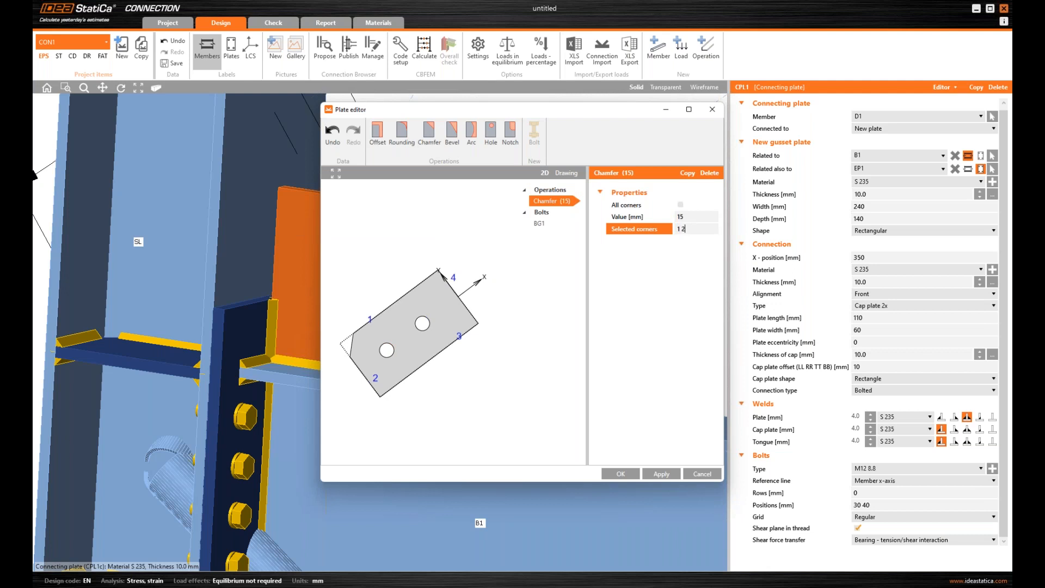
left_click(701, 217)
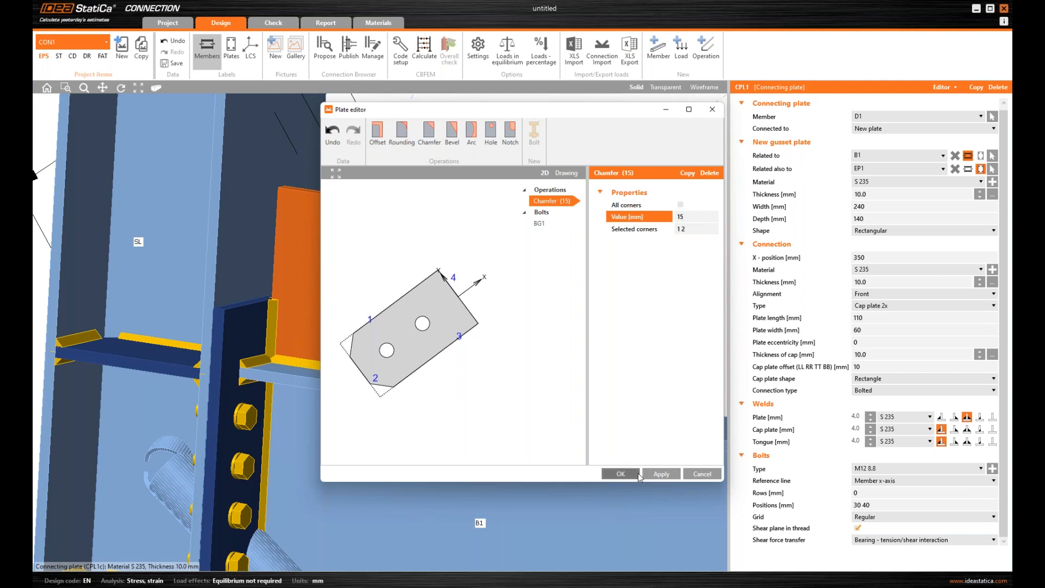
left_click_drag(570, 116, 822, 124)
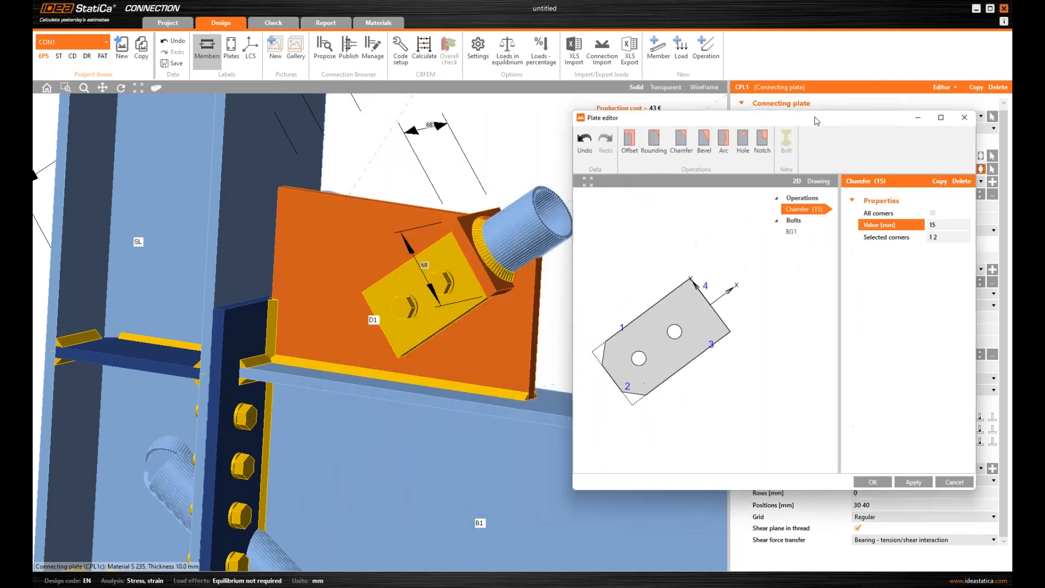
left_click(913, 482)
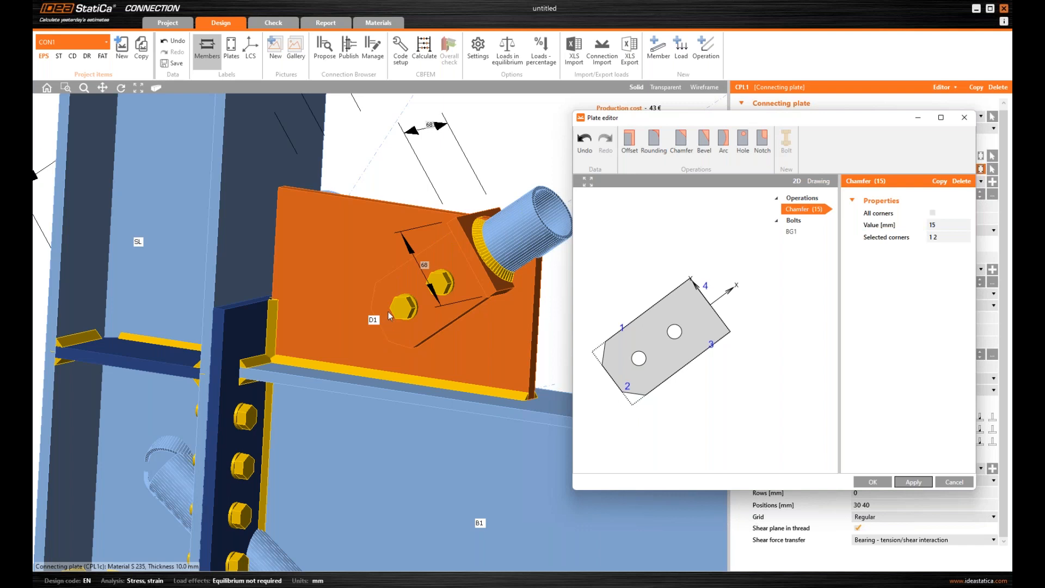
left_click(877, 482)
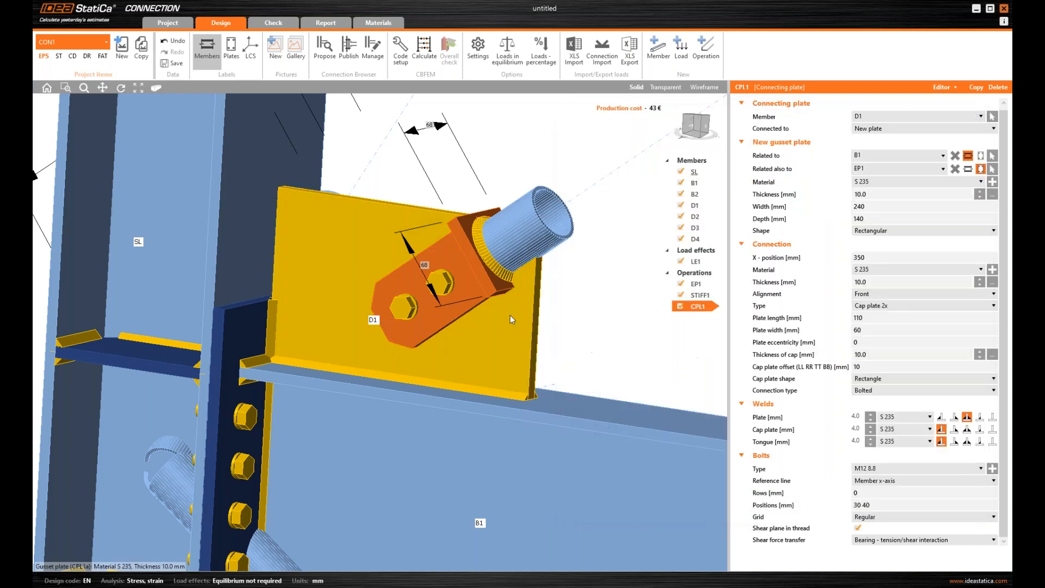
right_click(503, 318)
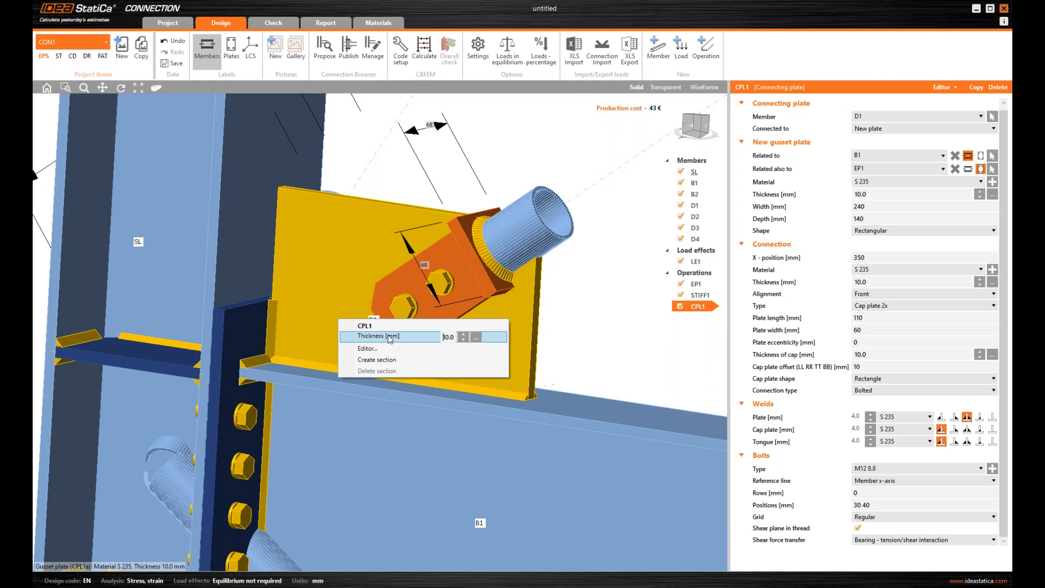
left_click(372, 349)
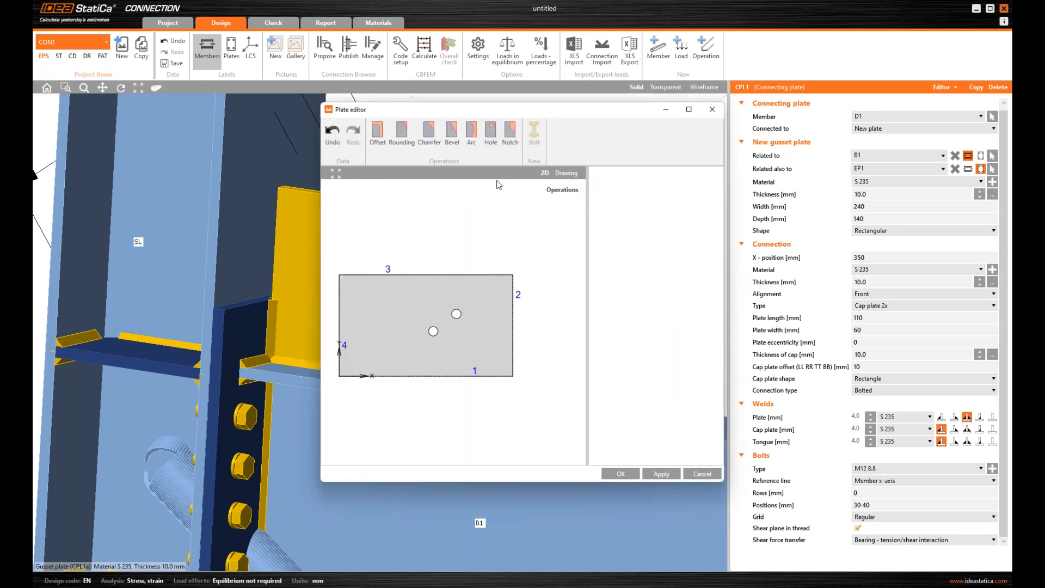
left_click(709, 111)
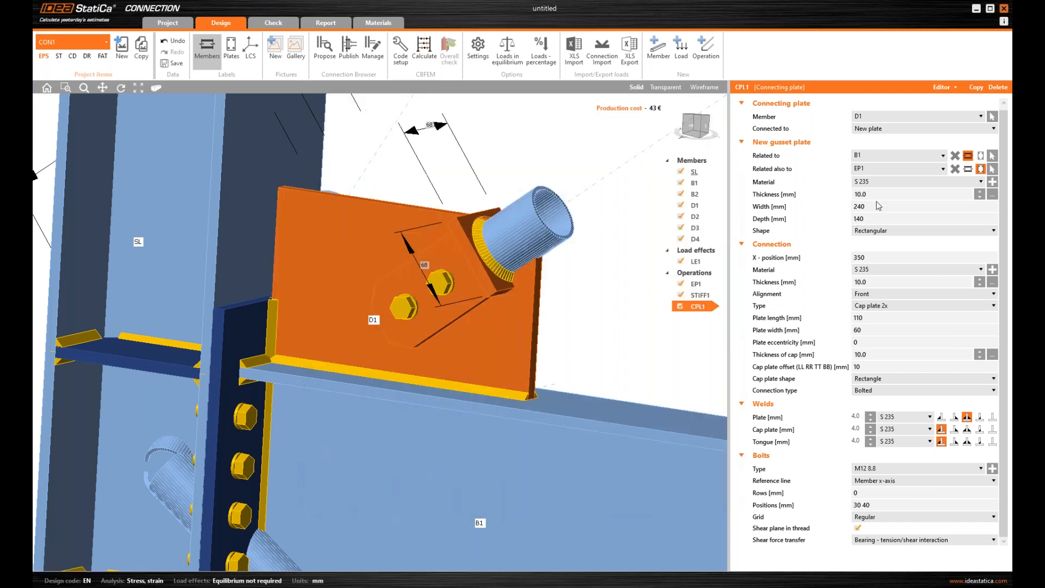
Set the width of the new gusset plate in CPL1 to 210 mm.
left_click(839, 207)
type("210")
key("Return")
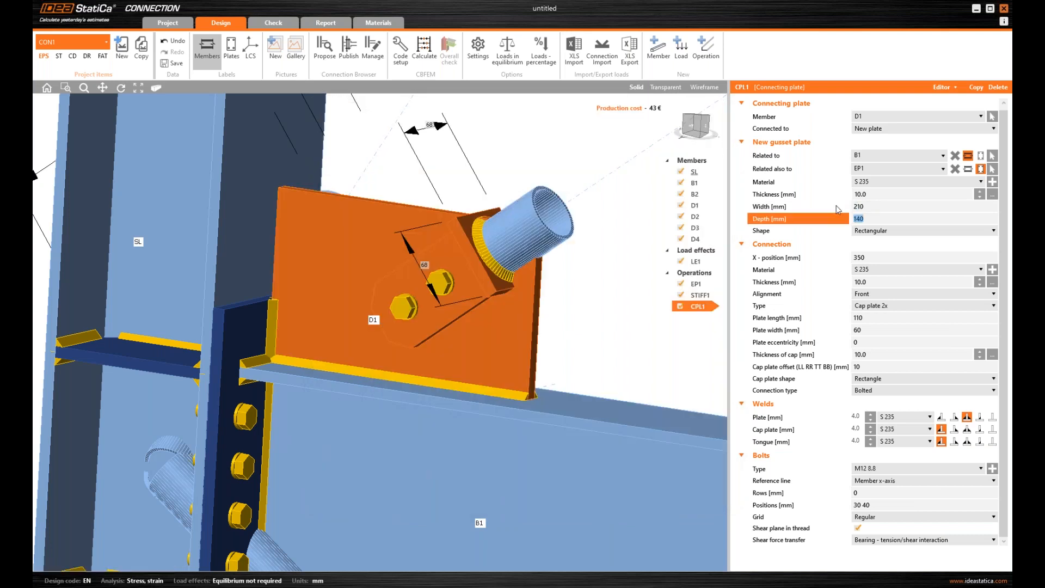
Edit the gusset plate of CPL1 and bevel its corner 2 with A 70 mm and B 50 mm.
mouse_move(484, 302)
right_mouse_down()
mouse_move(527, 289)
mouse_move(490, 301)
right_mouse_up()
left_click(942, 88)
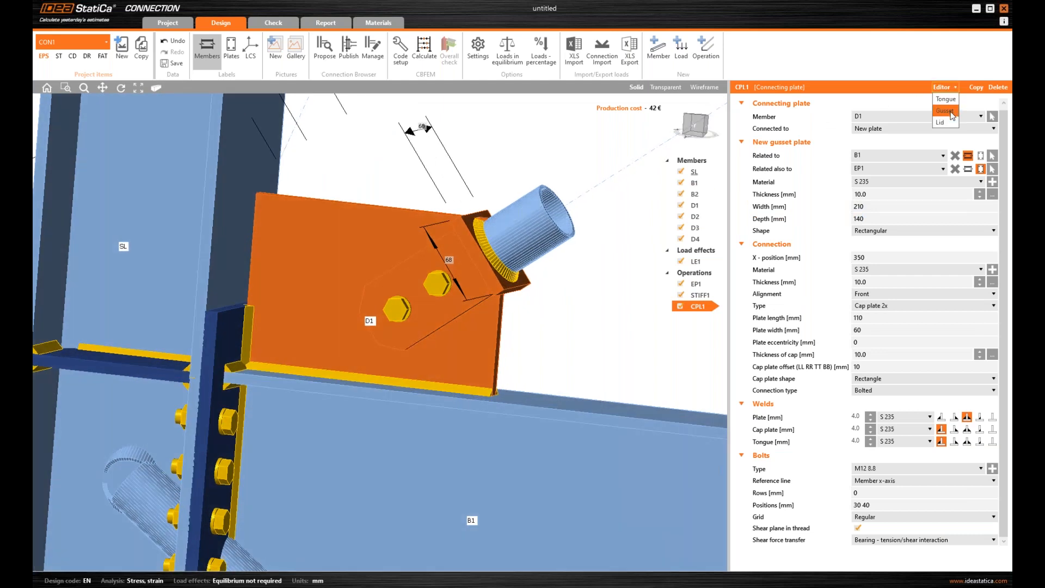
left_click(946, 111)
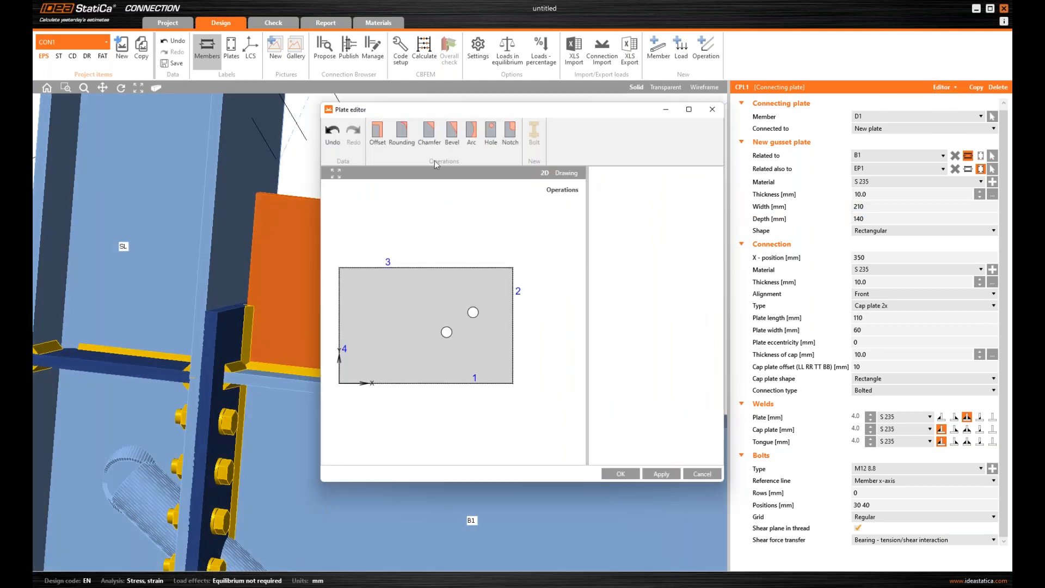
left_click(452, 134)
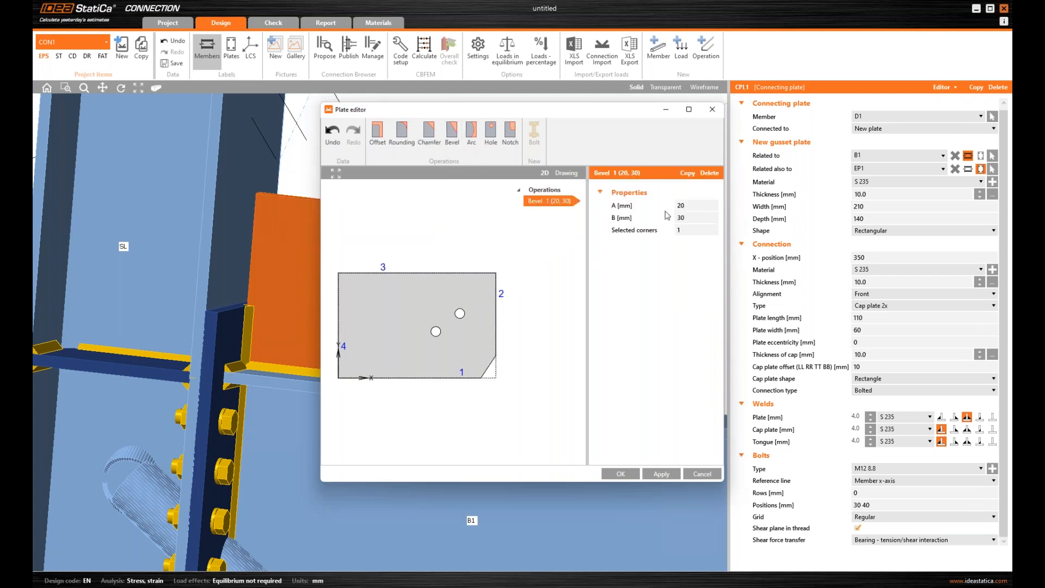
left_click(698, 206)
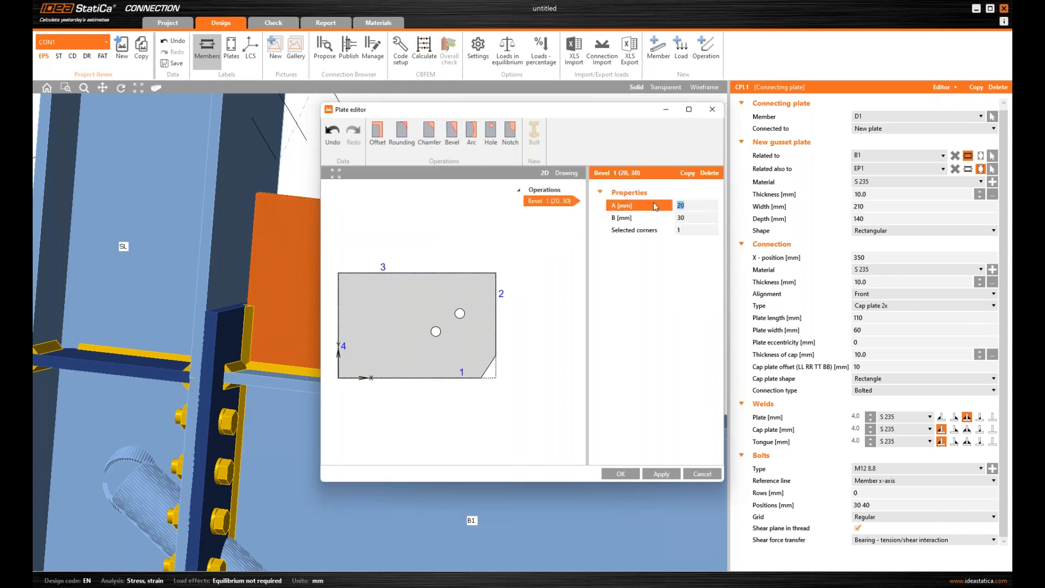
type("70")
key("Tab")
type("50")
key("Tab")
type("2")
key("Tab")
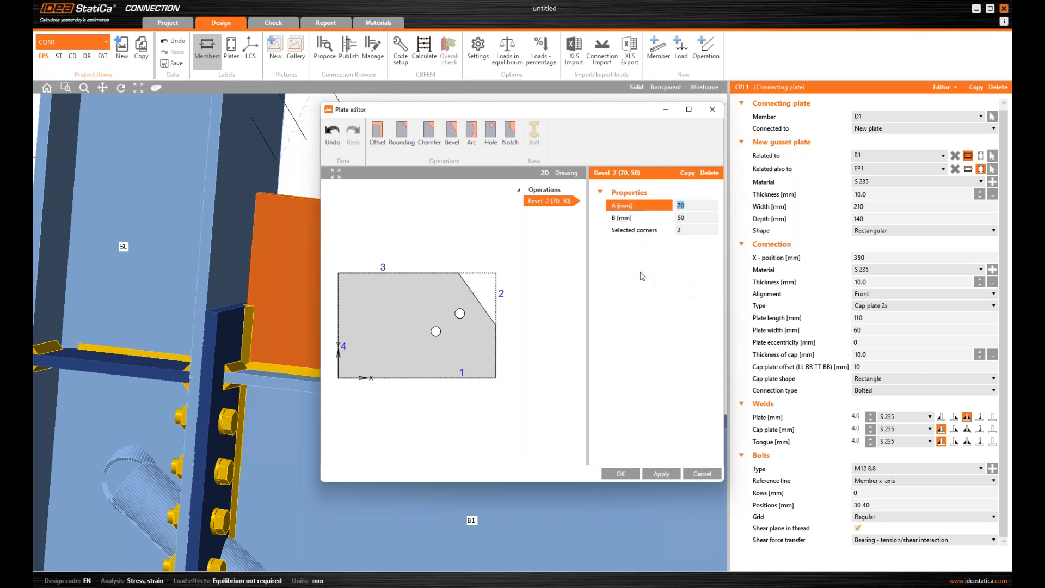
Copy the gusset bevel, set it to A 160 mm and B 110 mm on corner 3, and apply the edit.
left_click(689, 173)
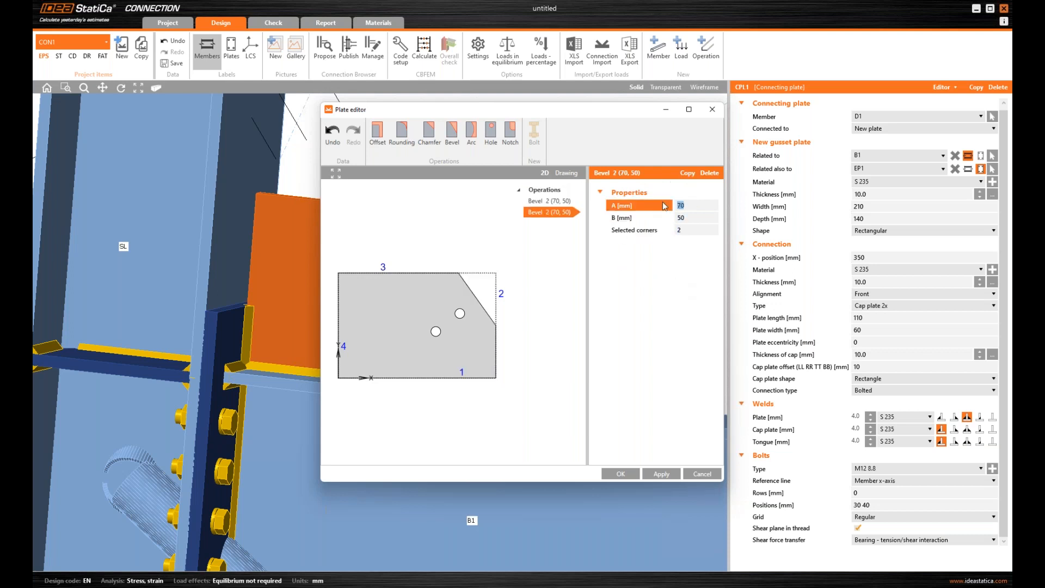
left_click(664, 211)
type("160")
key("Tab")
type("1")
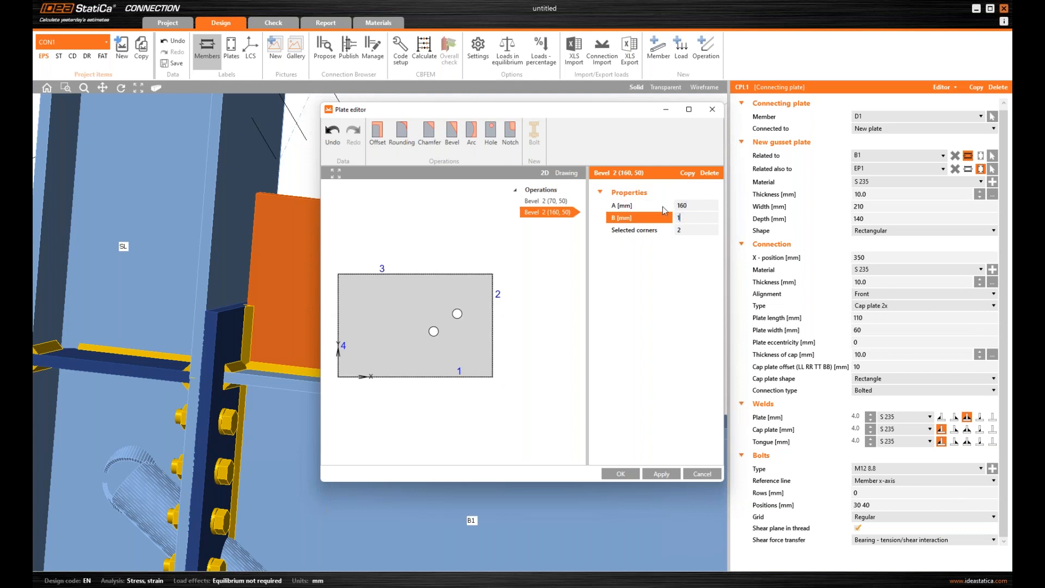
key("Tab")
type("3")
key("Tab")
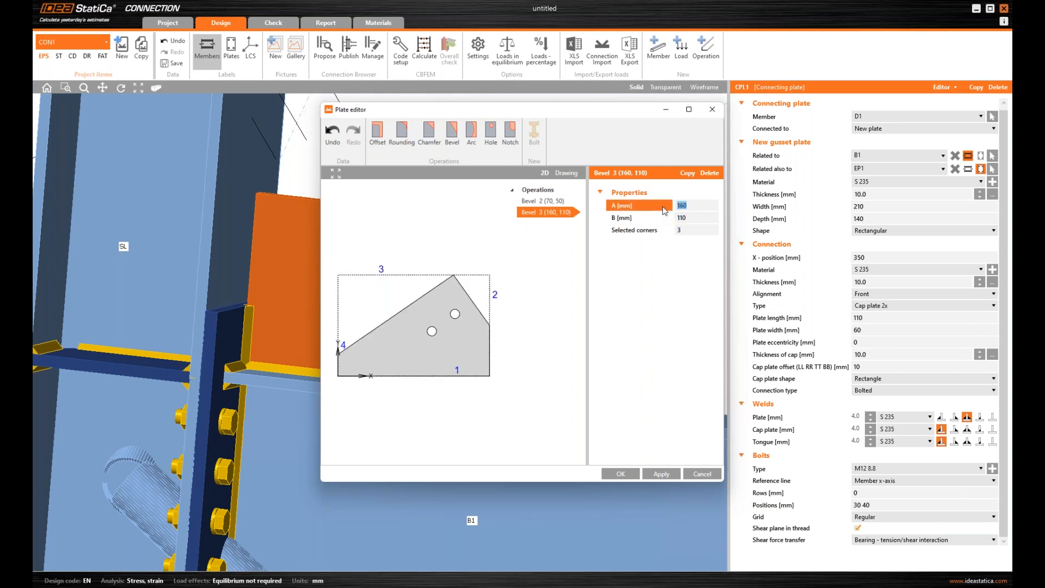
left_click_drag(539, 117, 821, 136)
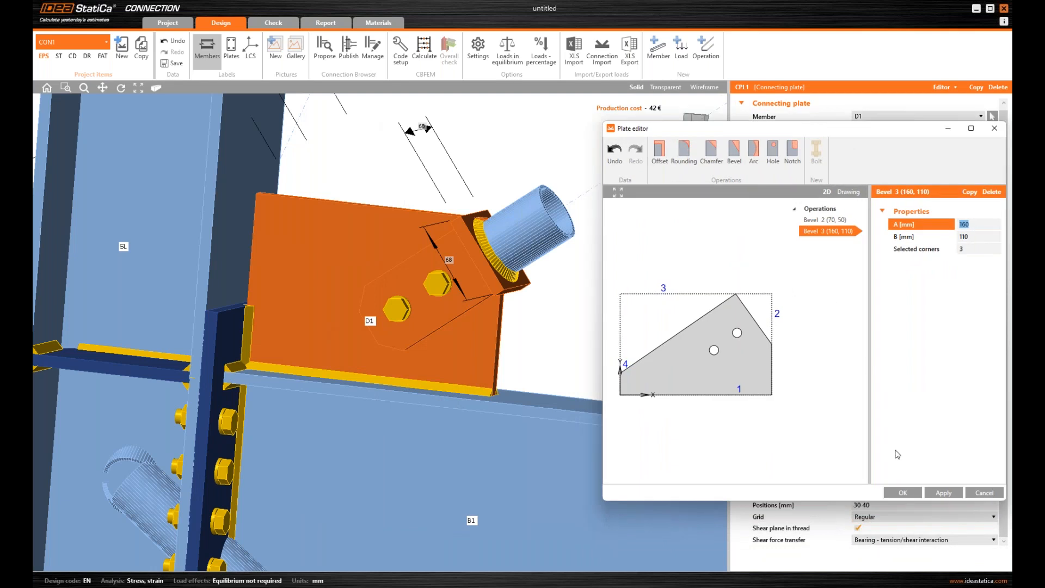
left_click(945, 495)
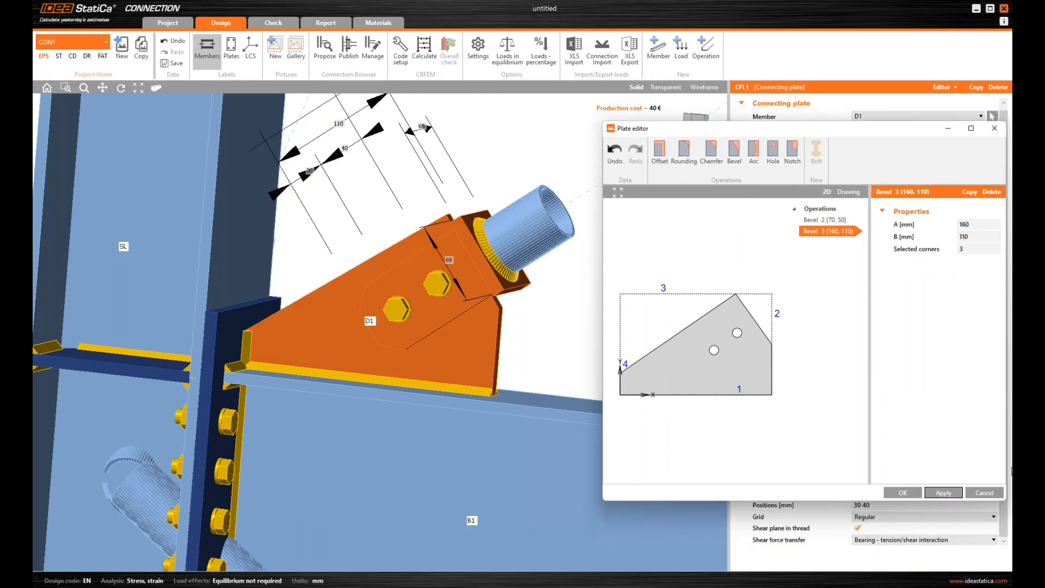
left_click(903, 493)
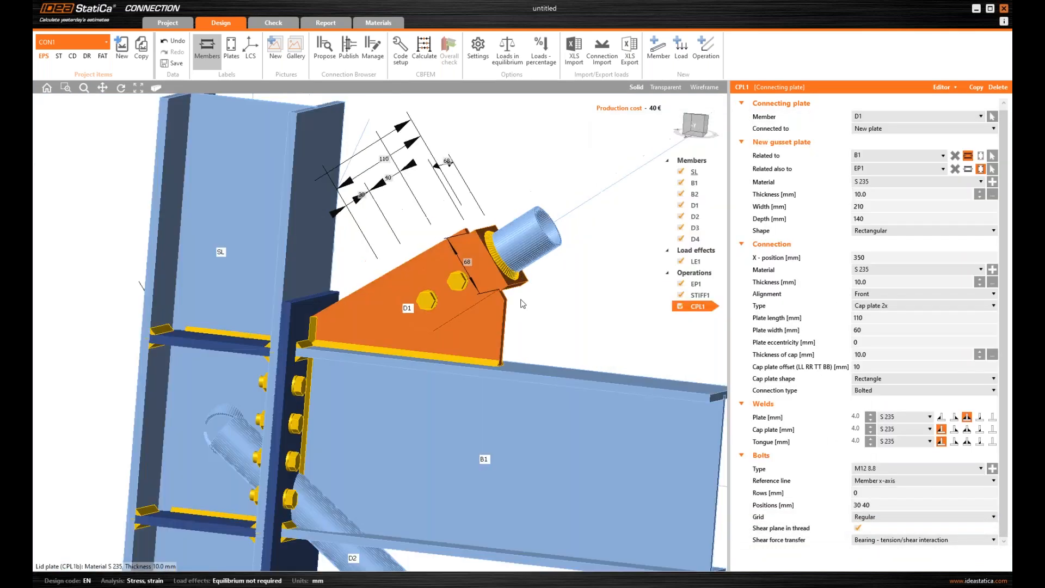
Change the cap plate shape of CPL1 to Circle, keeping the Cap plate 2x connection type.
scroll(521, 301, "down", 2)
mouse_move(482, 356)
middle_mouse_down()
mouse_move(301, 324)
mouse_move(491, 359)
middle_mouse_up()
middle_click_drag(399, 286, 383, 306)
middle_click_drag(540, 431, 449, 352)
middle_click_drag(476, 417, 505, 415)
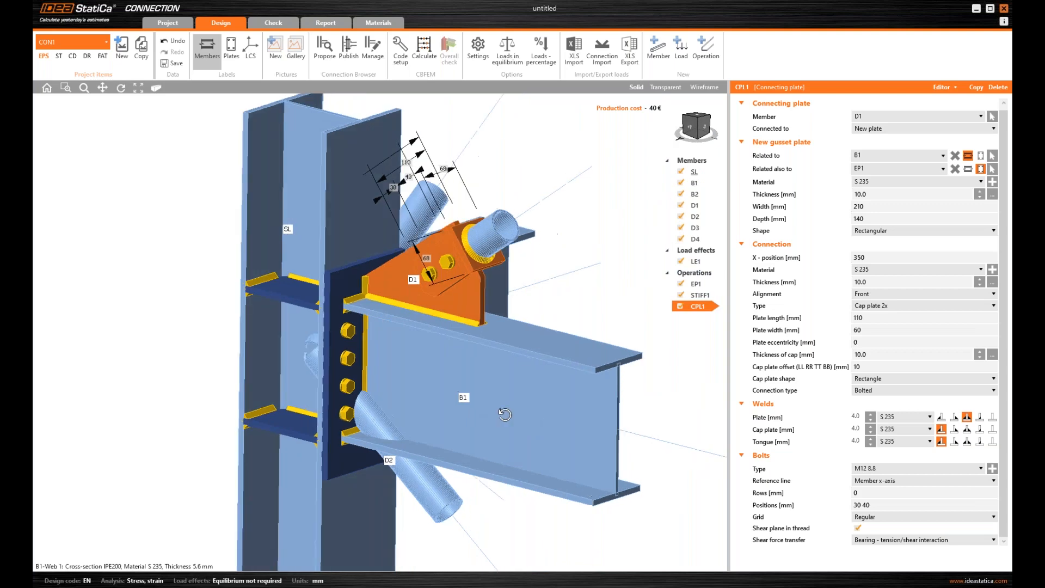
scroll(432, 331, "up", 6)
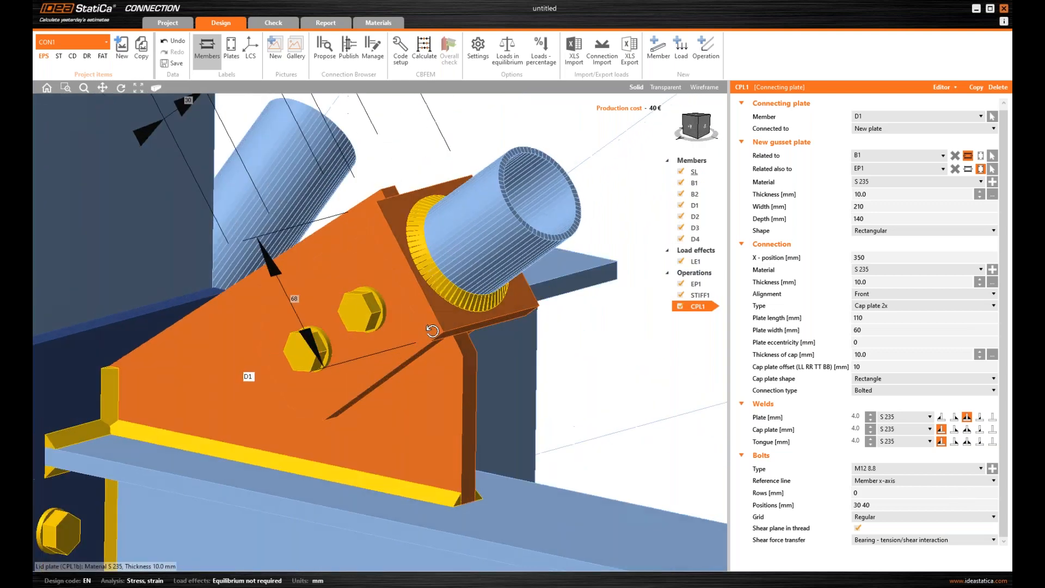
middle_click_drag(433, 330, 440, 327)
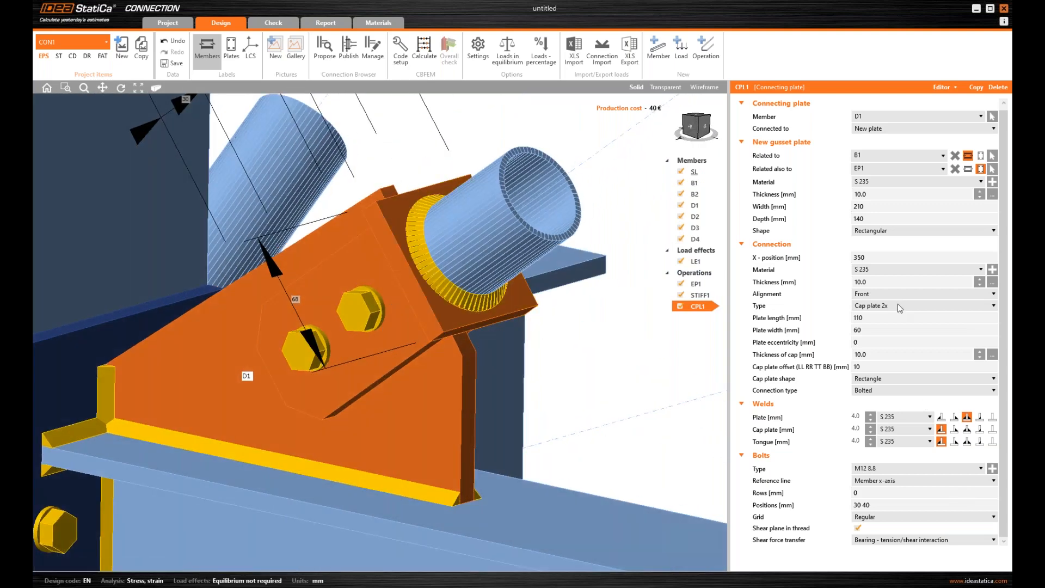
left_click(899, 308)
left_click(890, 361)
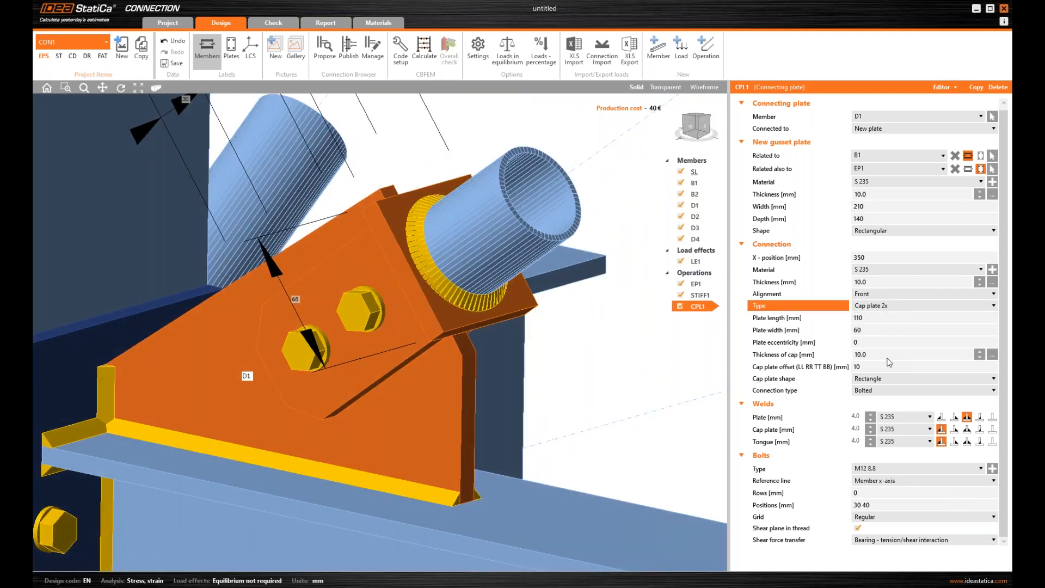
left_click(863, 383)
left_click(863, 402)
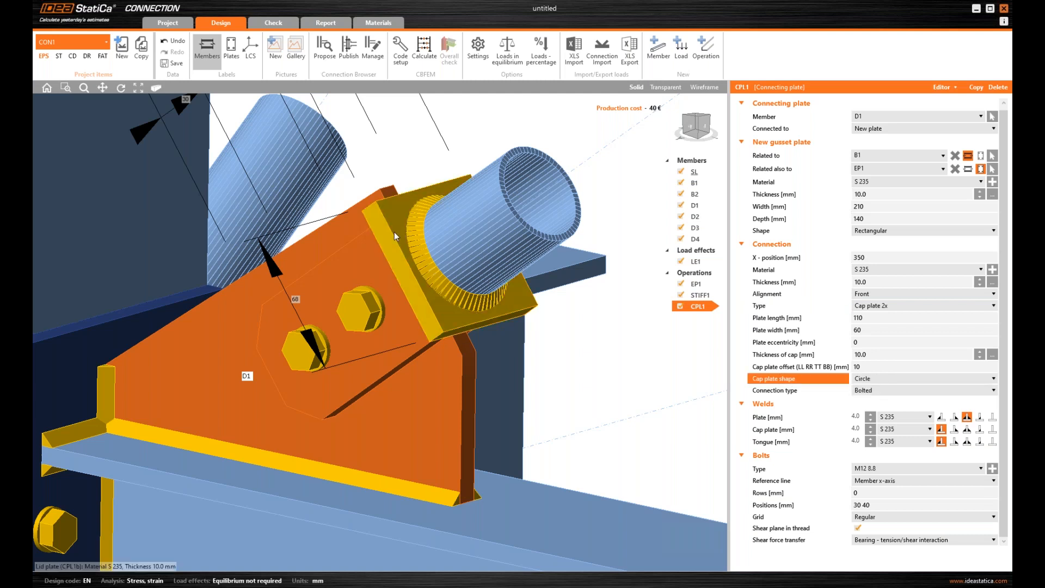
Copy the connecting plate operation CPL1.
middle_click_drag(475, 261, 436, 304)
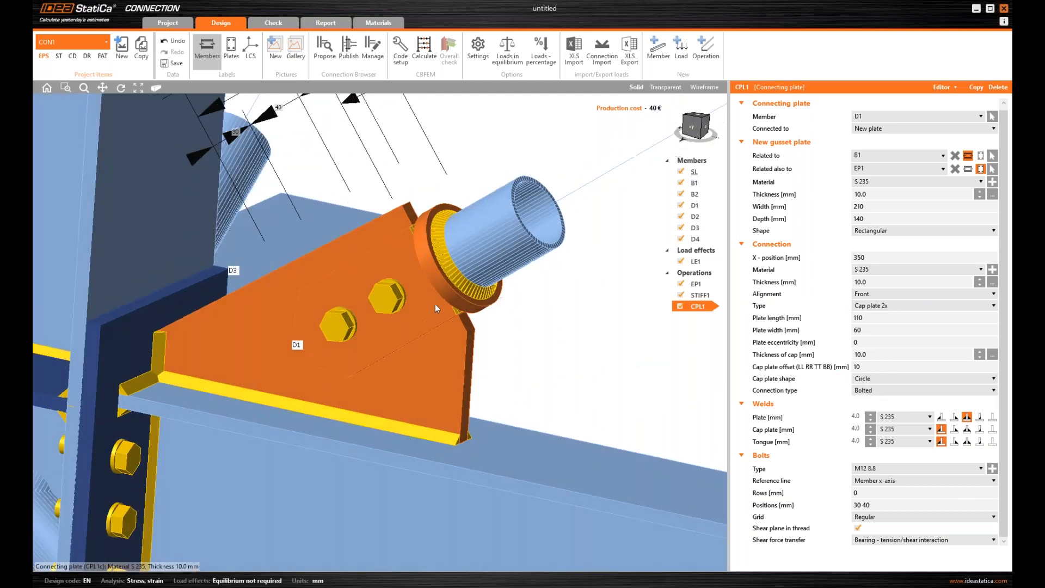
scroll(435, 308, "down", 5)
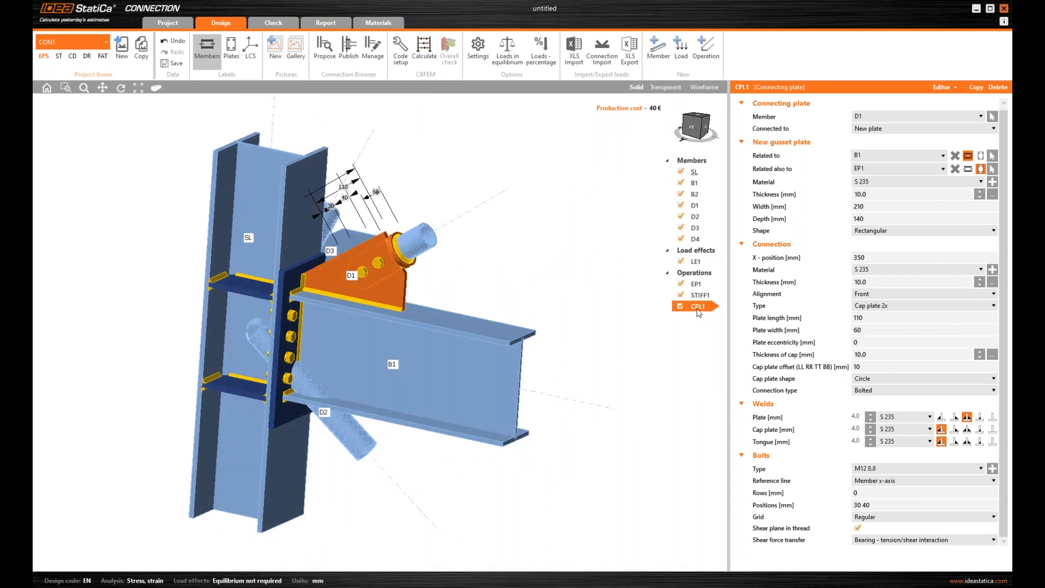
left_click(974, 89)
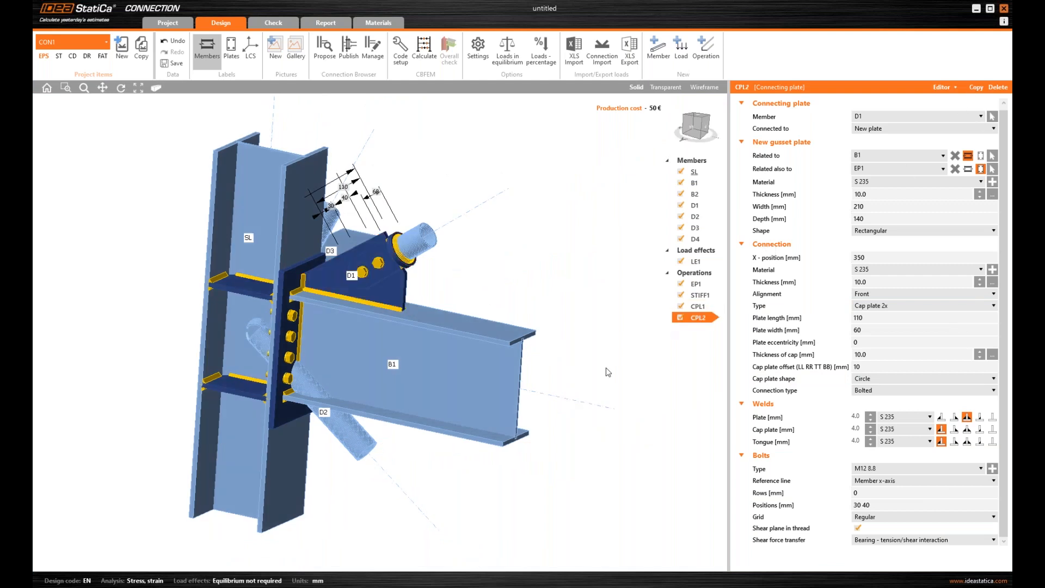
Assign the copied connecting plate operation CPL2 to member D2.
left_click(875, 117)
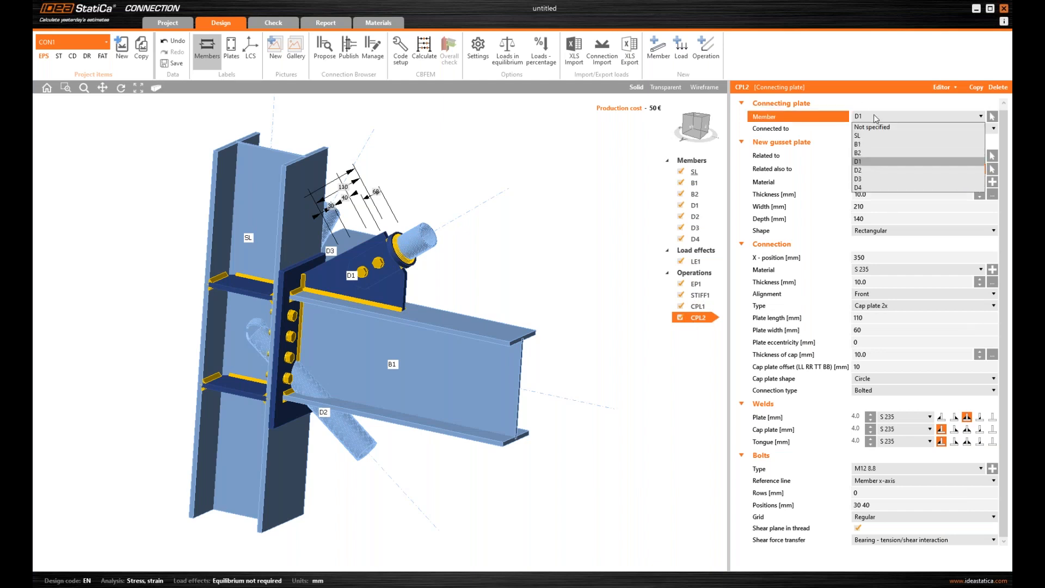
left_click(866, 170)
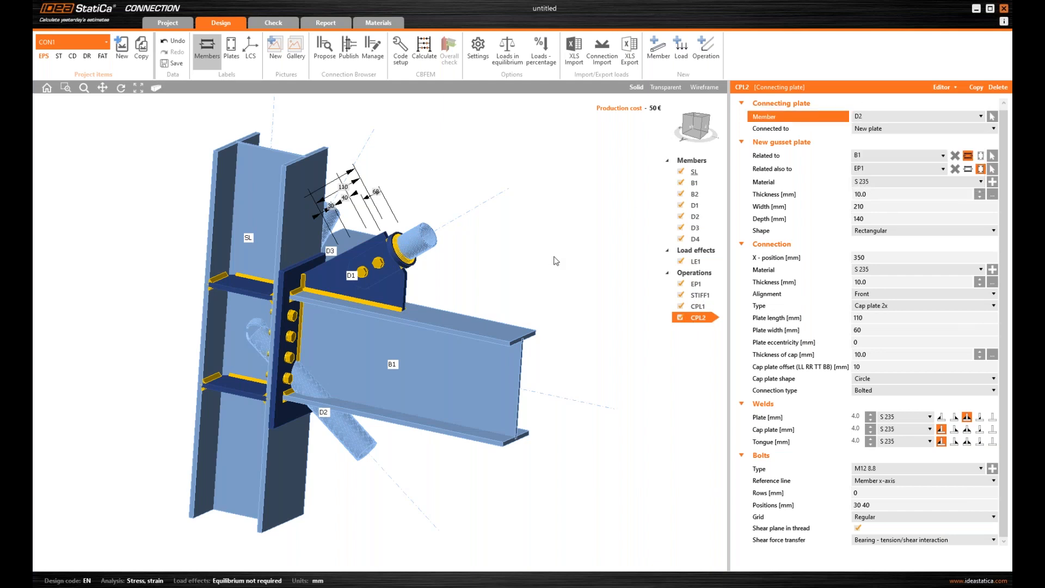
right_click_drag(430, 436, 401, 415)
right_click_drag(481, 432, 384, 269)
scroll(384, 269, "up", 5)
Change the location of the column stiffeners STIFF1 to Front.
left_click(697, 295)
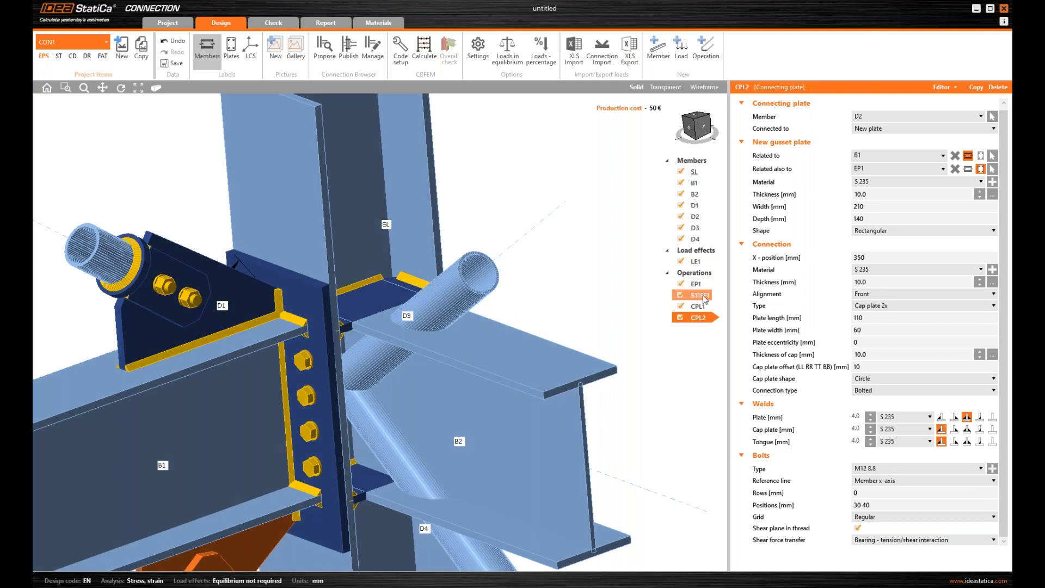
scroll(485, 362, "down", 2)
right_click_drag(485, 361, 244, 375)
scroll(451, 227, "up", 3)
left_click(843, 180)
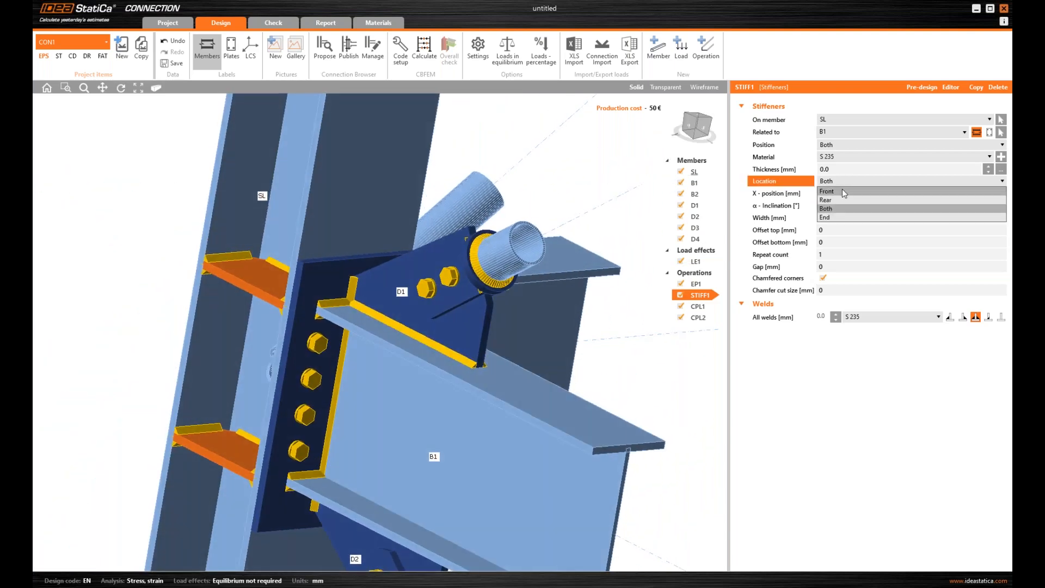
left_click(842, 190)
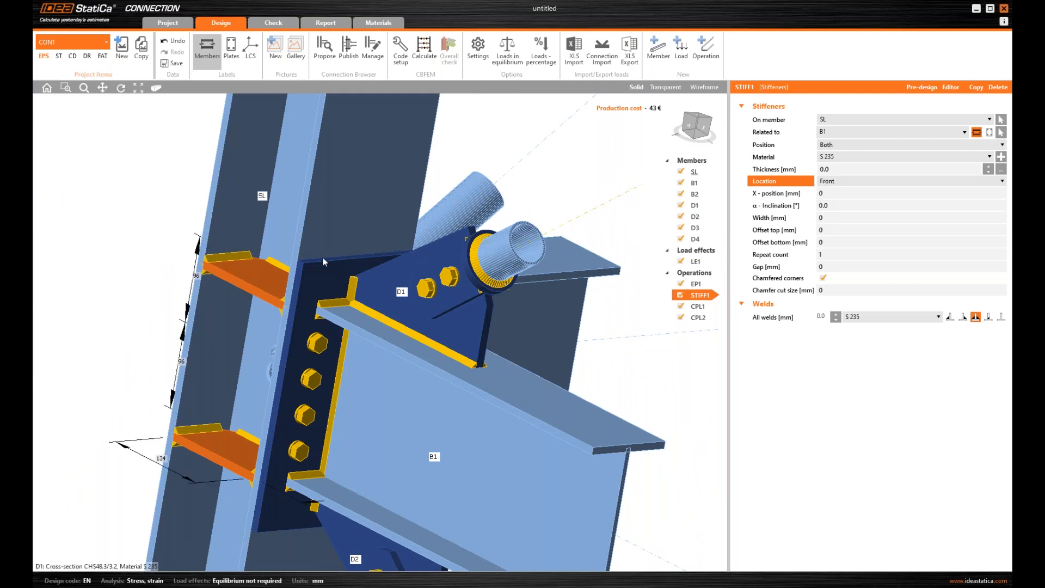
Copy the connecting plate operation CPL2 and assign the copy to member D3.
right_click_drag(512, 451, 643, 333)
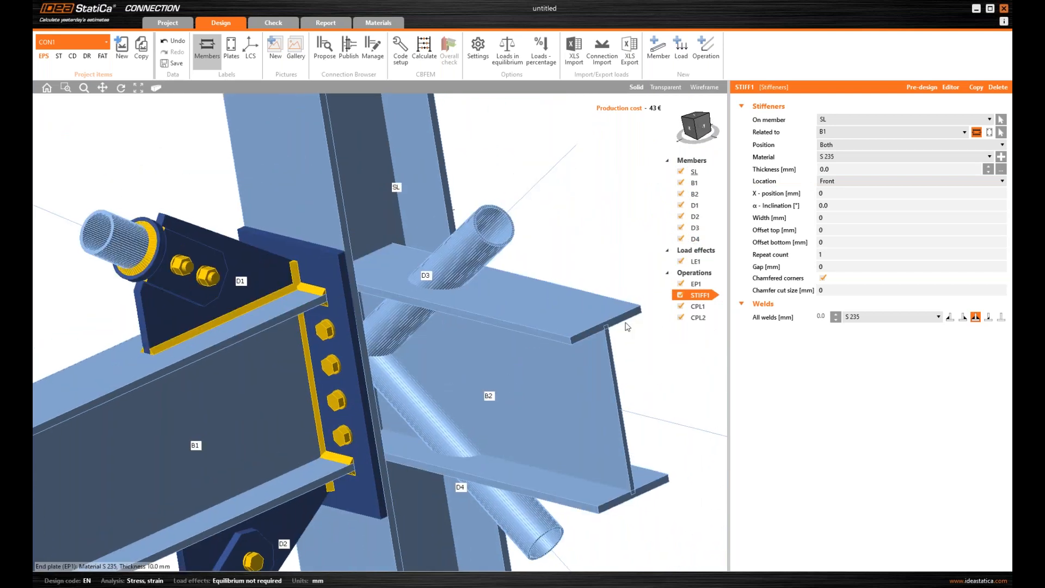
left_click(700, 321)
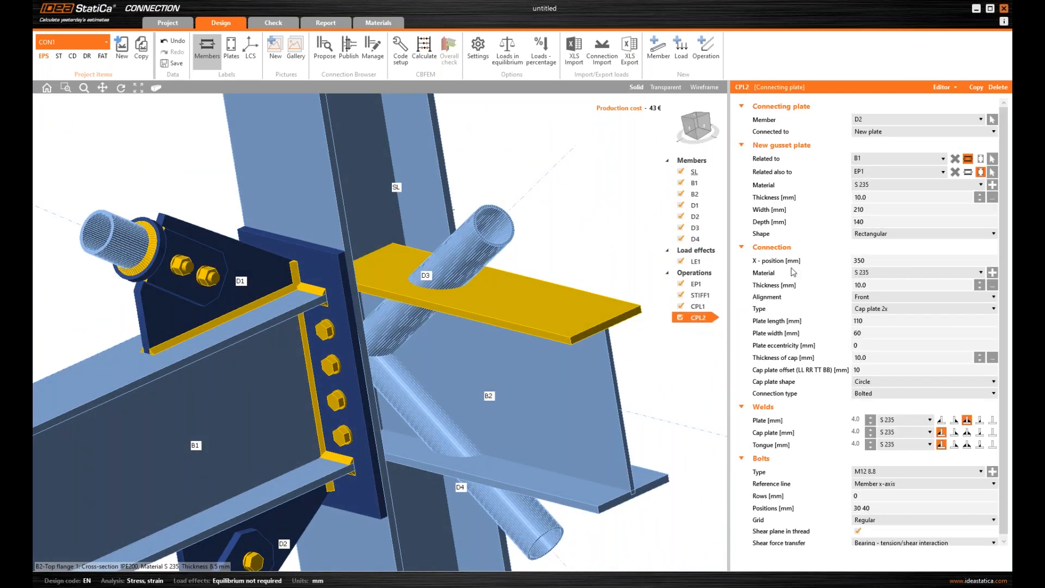
left_click(977, 88)
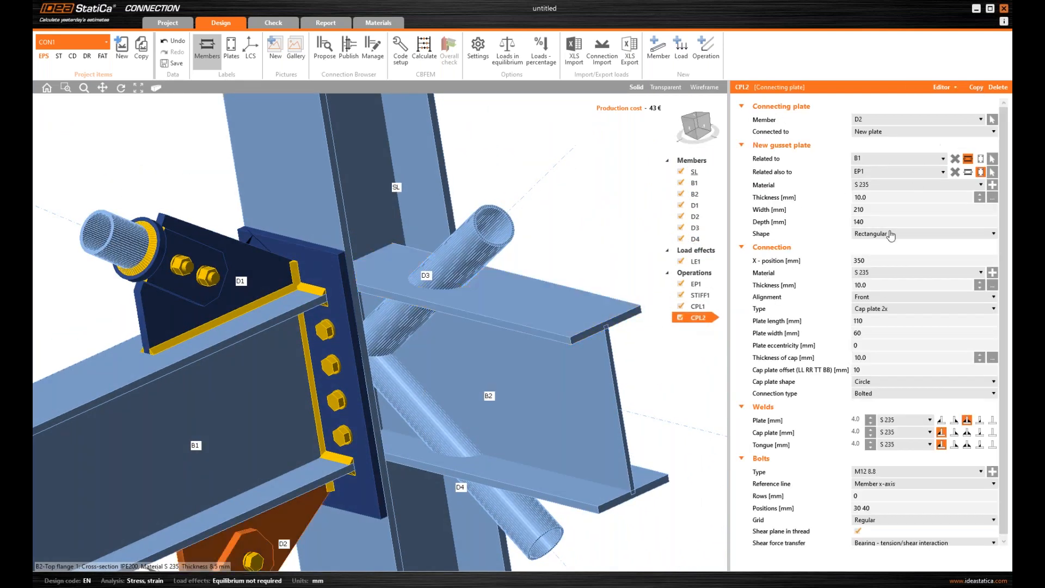
left_click(880, 121)
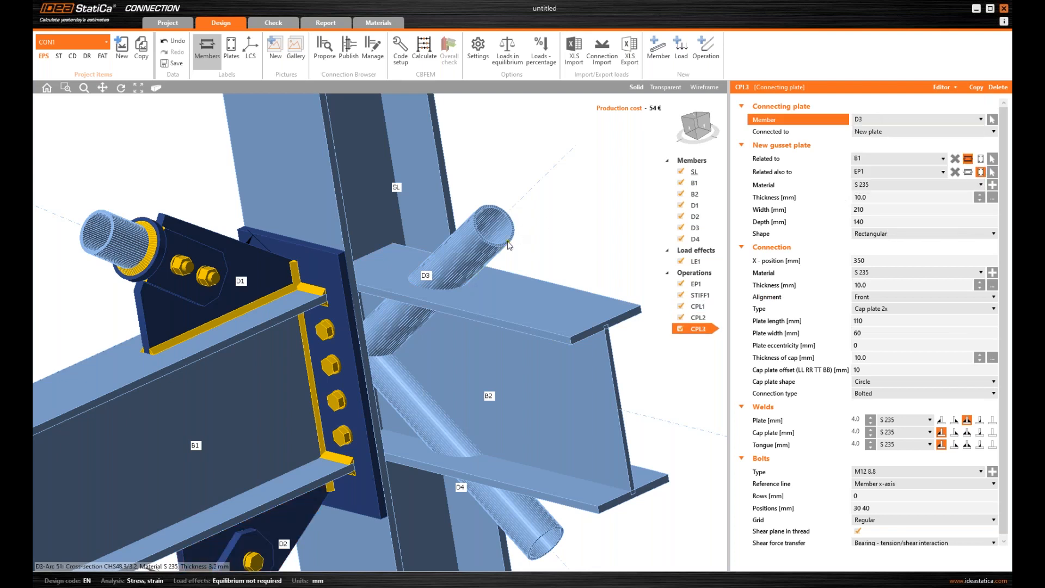
middle_click_drag(410, 299, 385, 323)
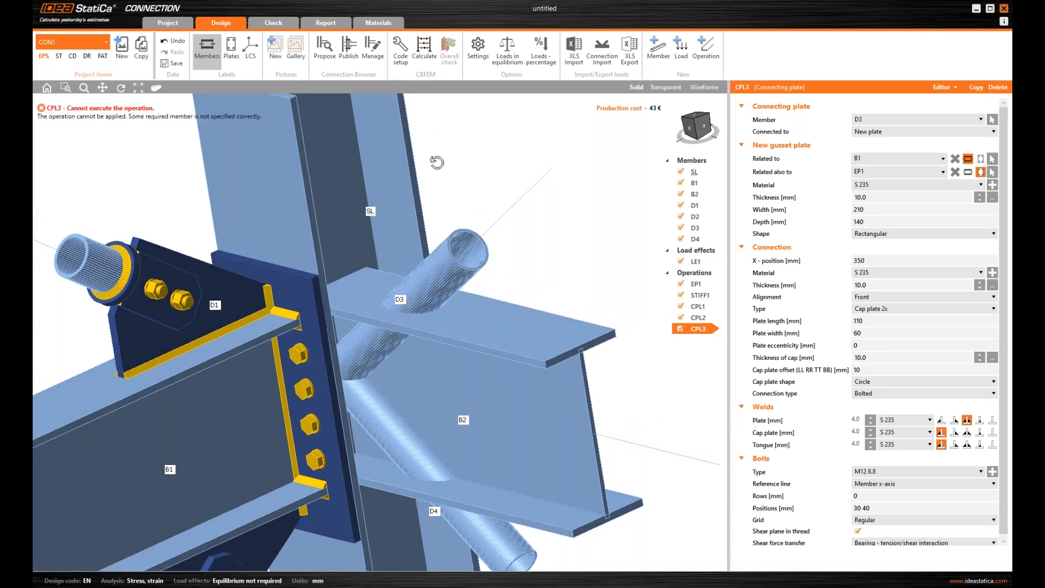
right_click_drag(436, 163, 425, 194)
right_click_drag(128, 259, 121, 226)
middle_click_drag(381, 331, 351, 276)
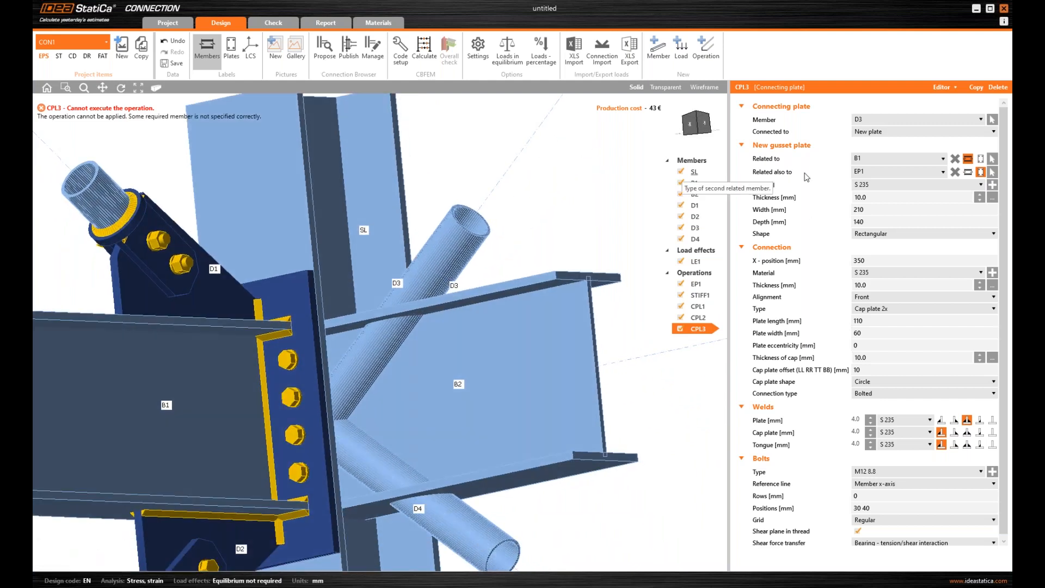
Relate the D3 gusset plate to B2 alone, without the second relation to EP1, and set its X-position to -60 mm.
left_click(956, 173)
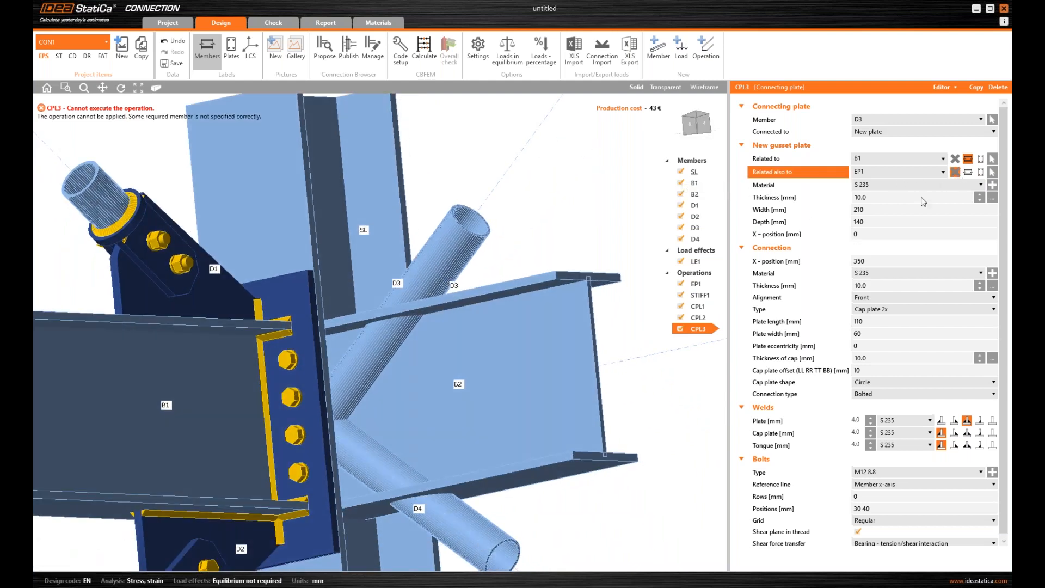
right_click_drag(612, 262, 572, 326)
left_click(895, 159)
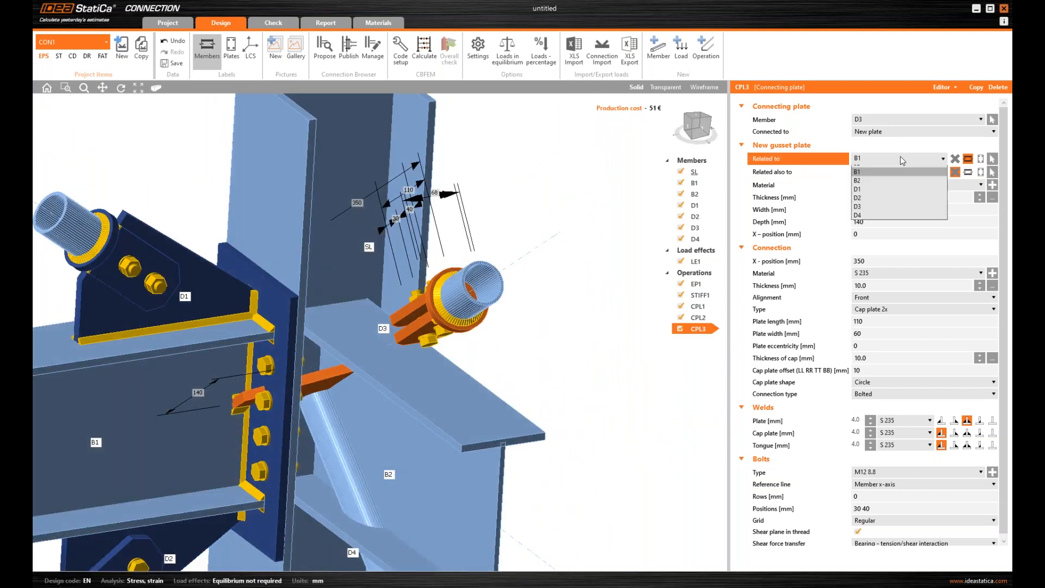
left_click(875, 188)
right_click_drag(468, 362, 497, 372)
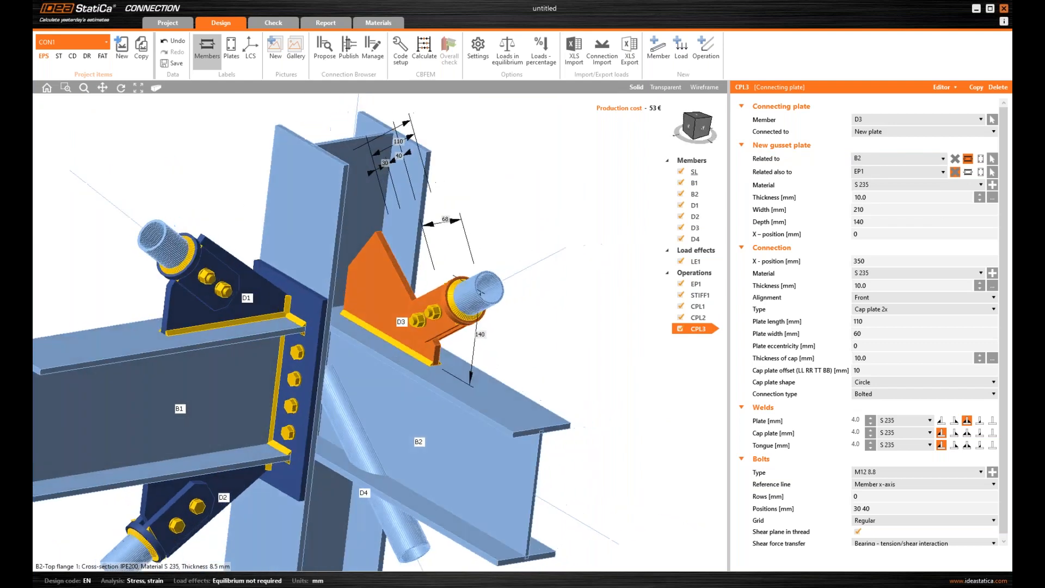
left_click(846, 238)
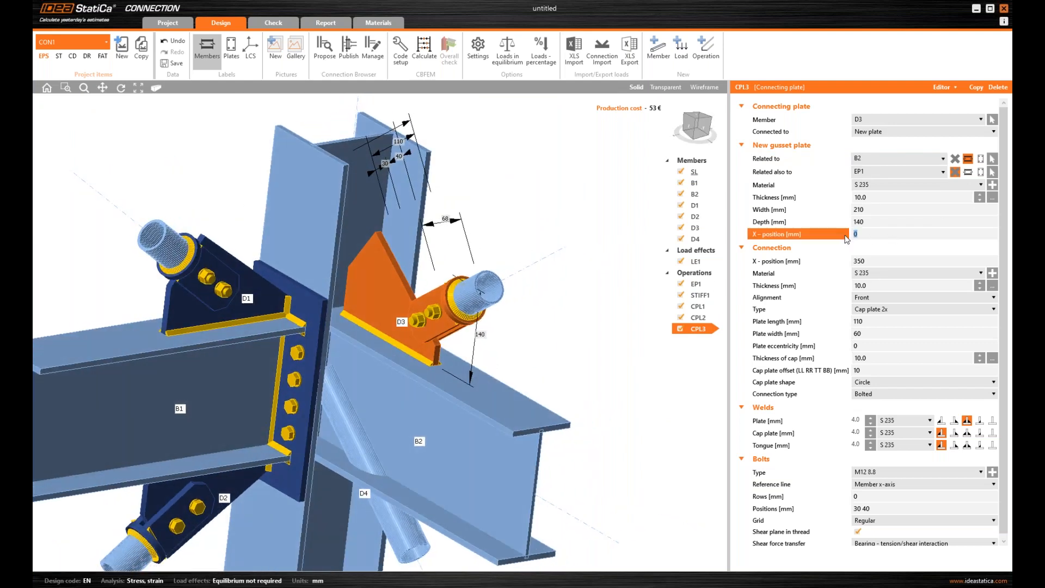
key("Tab")
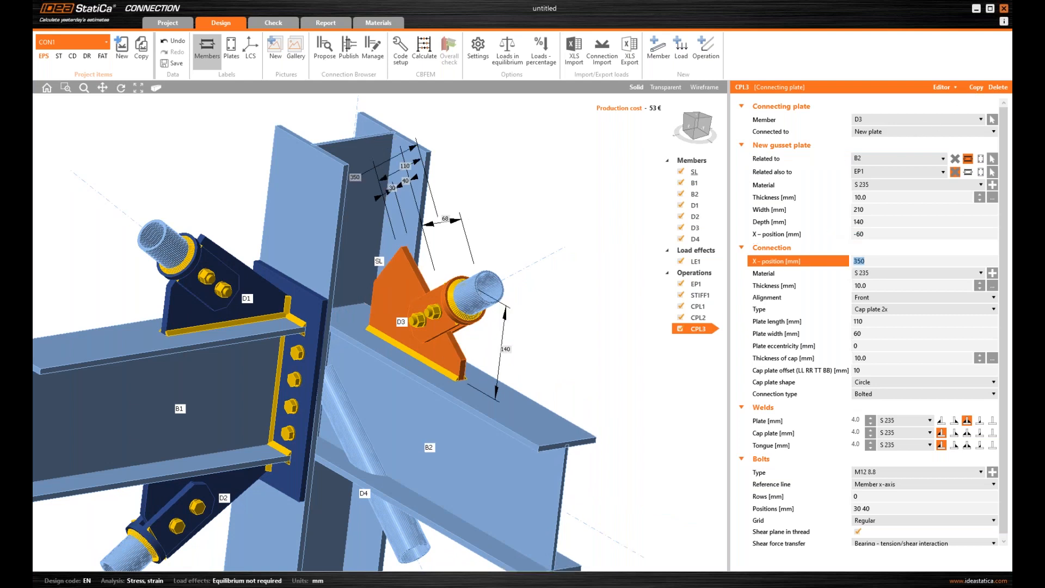
Open the D3 gusset plate for editing and set its corner 2 bevel to A 160 mm and B 110 mm.
right_click(403, 278)
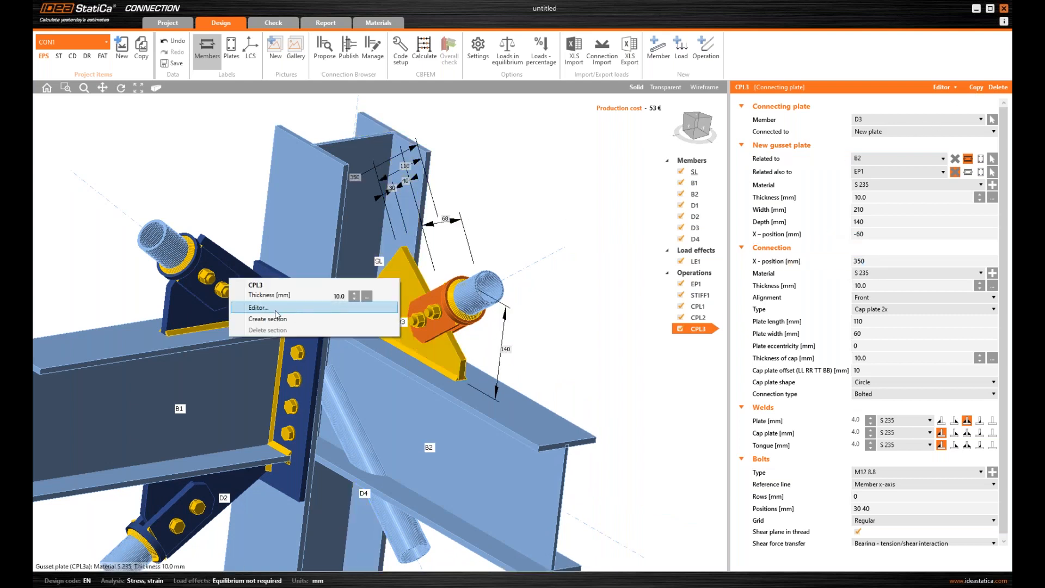
left_click(276, 311)
left_click(640, 211)
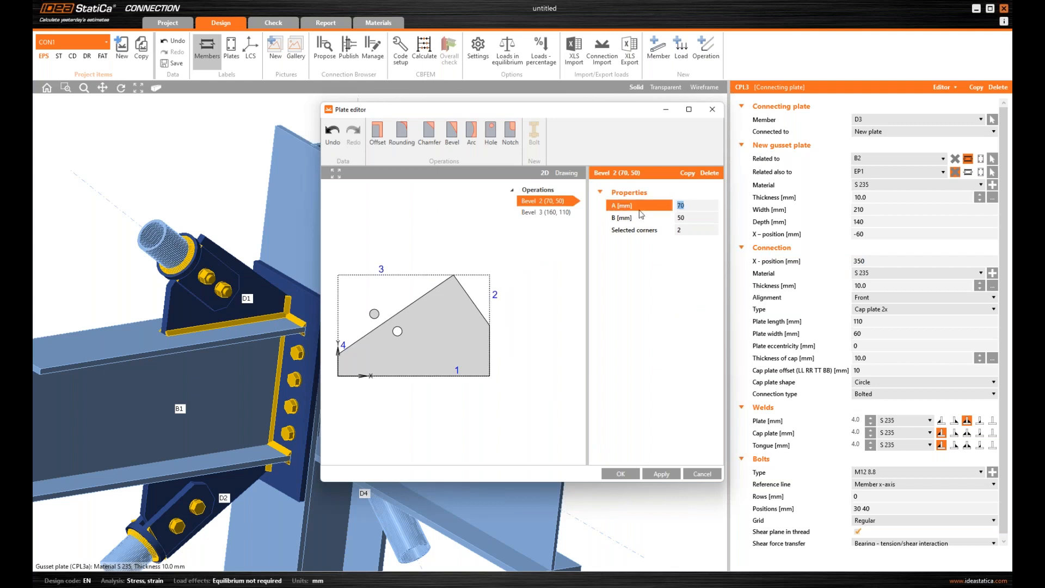
type("160")
key("Tab")
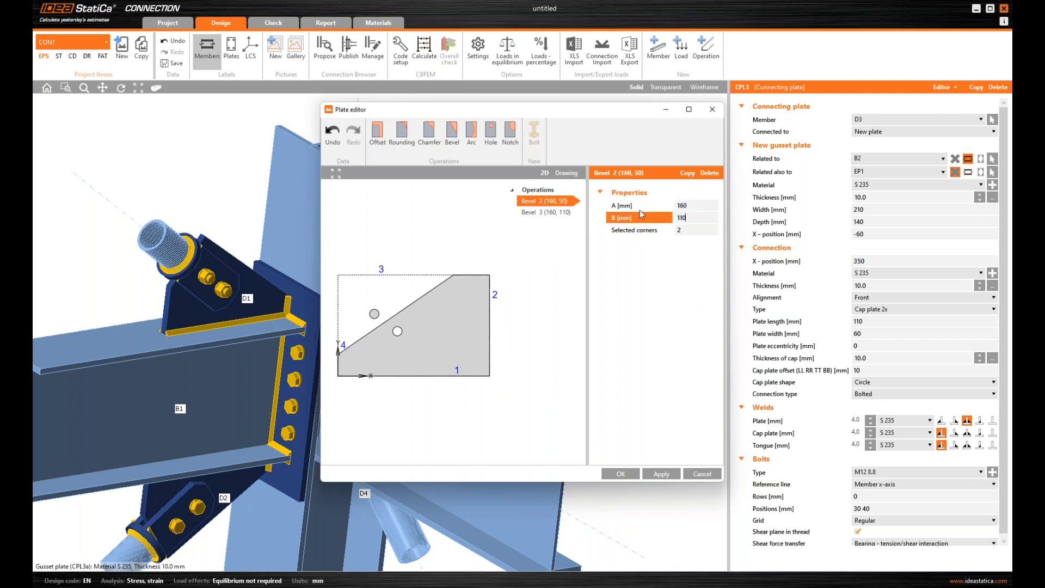
key("Tab")
Set the corner 3 bevel of the D3 gusset plate to A 50 mm and B 70 mm.
left_click(546, 211)
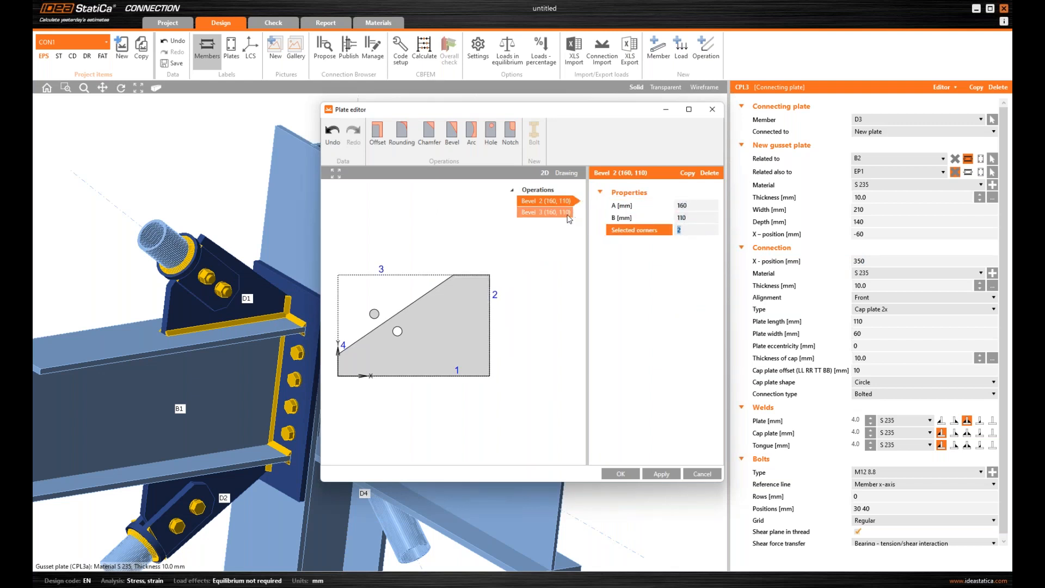
left_click(693, 207)
type("50")
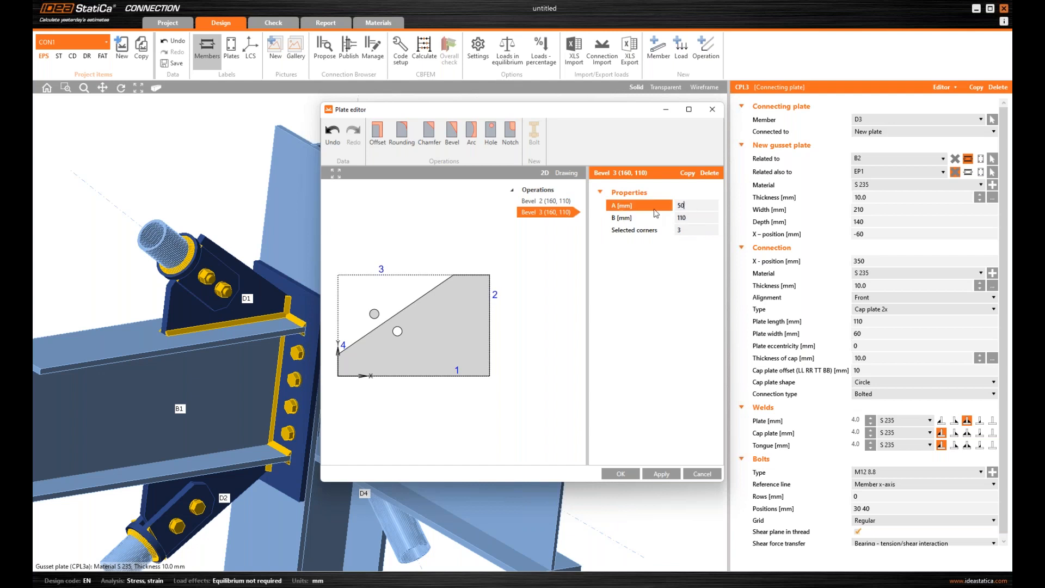
key("Tab")
type("70")
key("Tab")
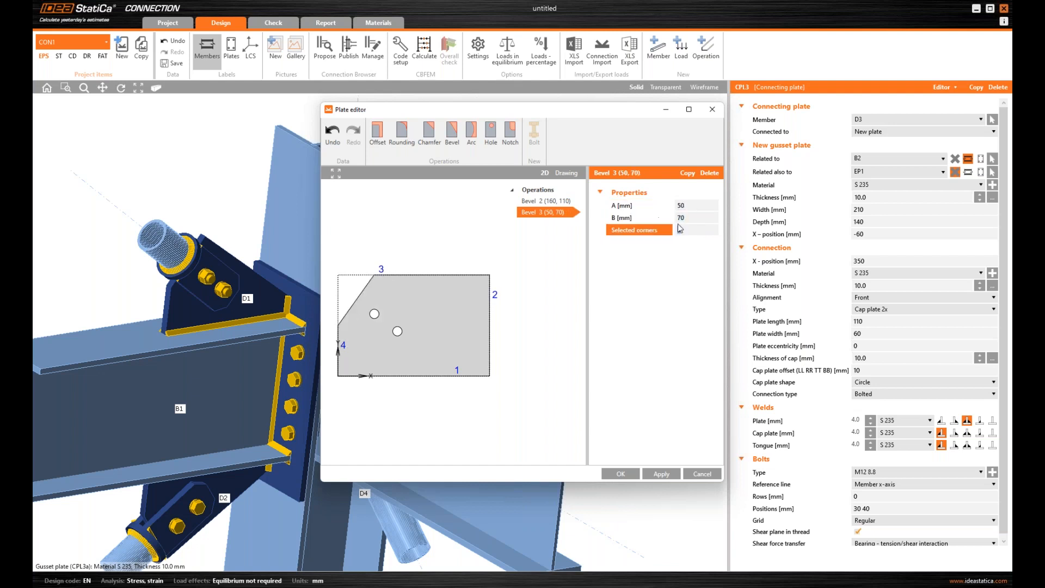
Change the corner 2 bevel of the D3 gusset plate to A 150 mm and B 100 mm.
left_click(565, 203)
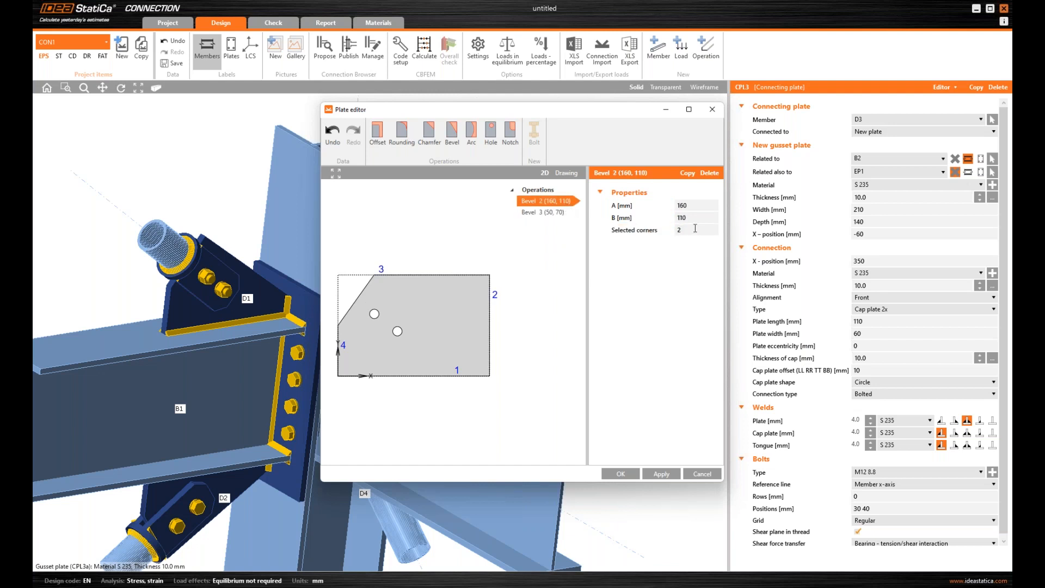
double_click(698, 216)
type("100")
key("Tab")
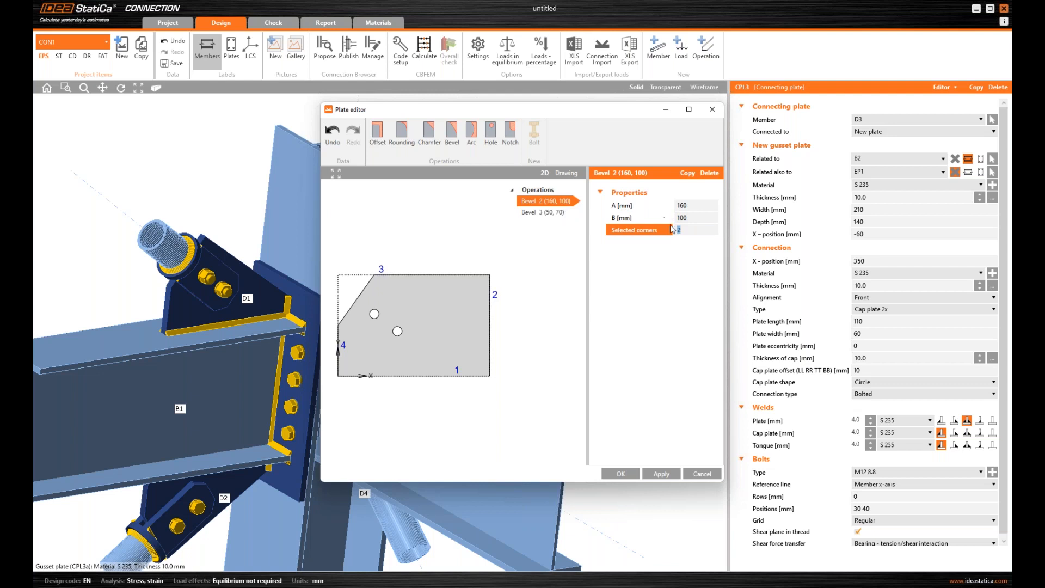
double_click(695, 206)
type("1")
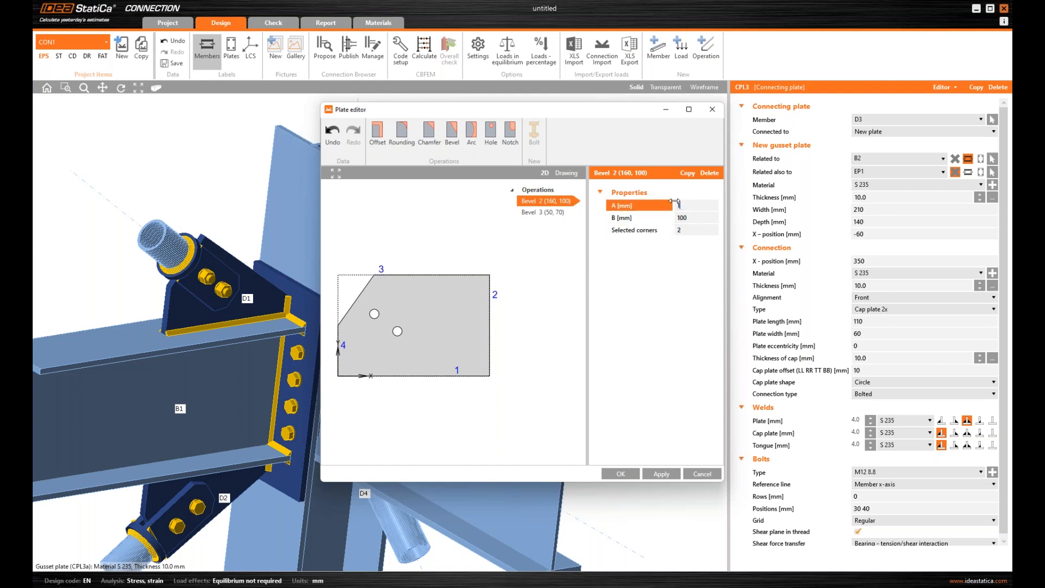
type("50")
key("Tab")
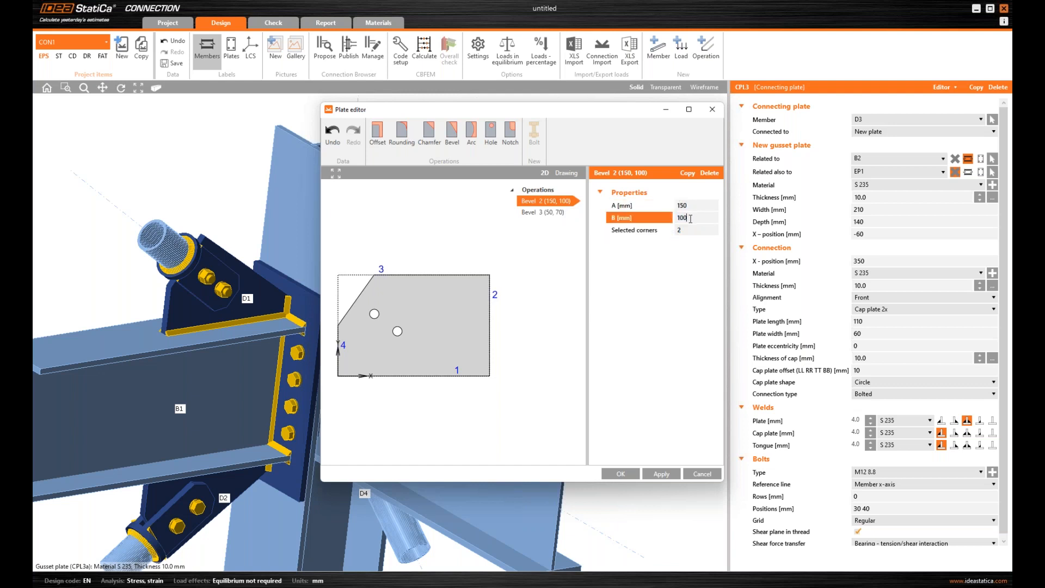
left_click(690, 230)
Set the corner 2 bevel of the D3 gusset plate to A 110 mm and B 160 mm, and apply the edit.
left_click(541, 212)
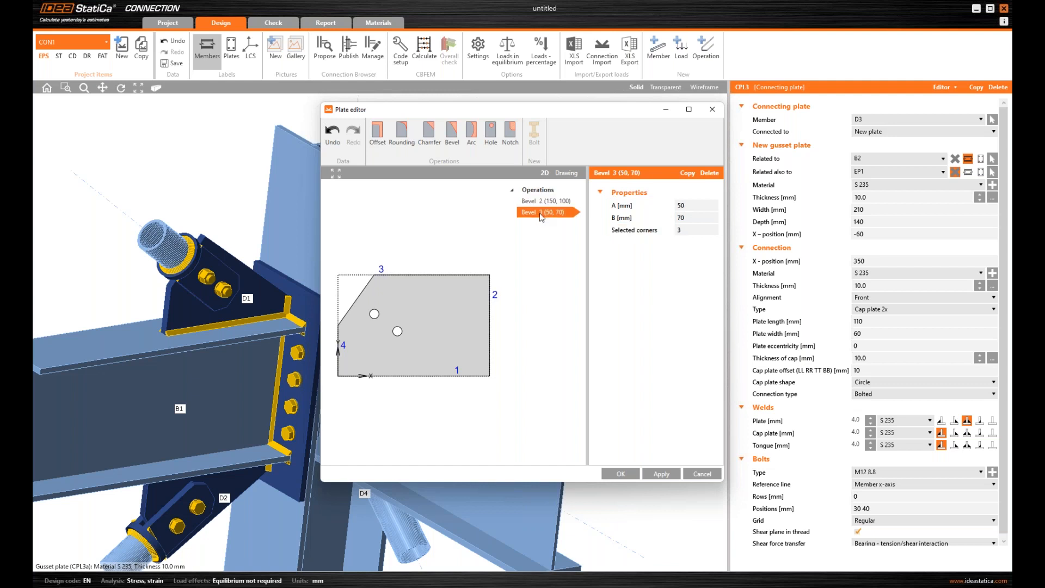
left_click(555, 203)
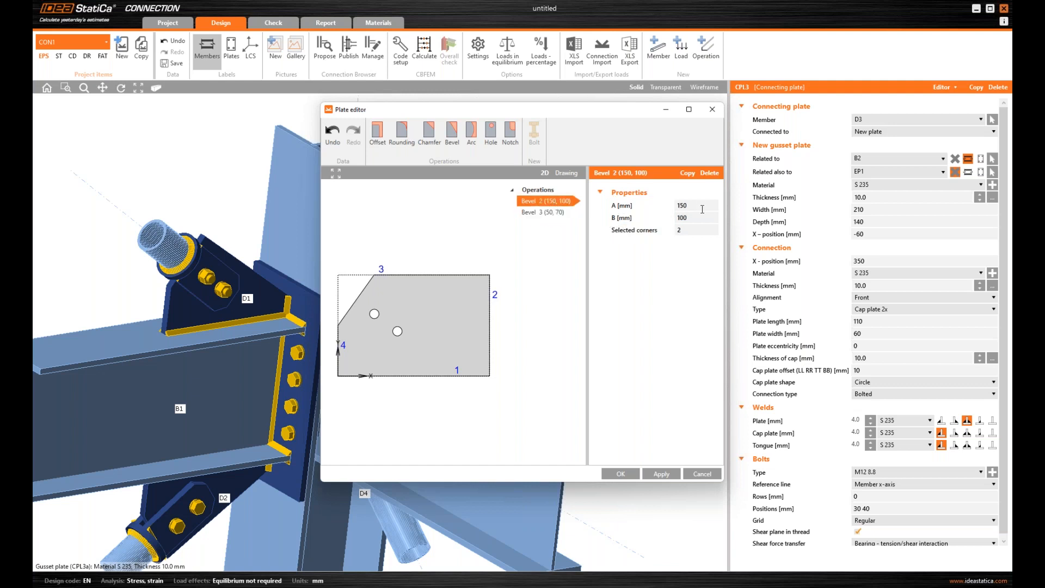
left_click(663, 205)
type("110")
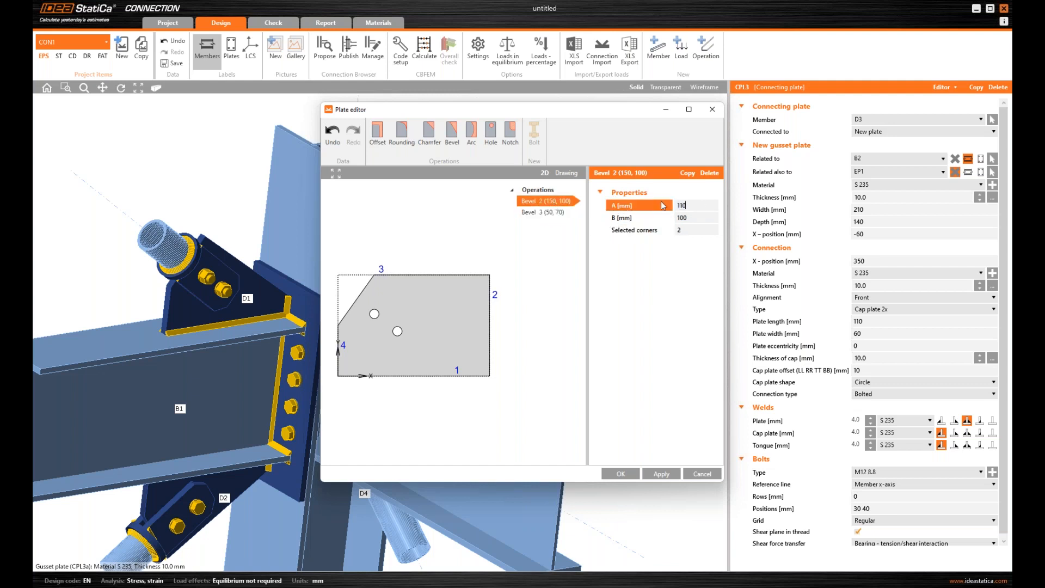
key("Tab")
type("160")
key("Tab")
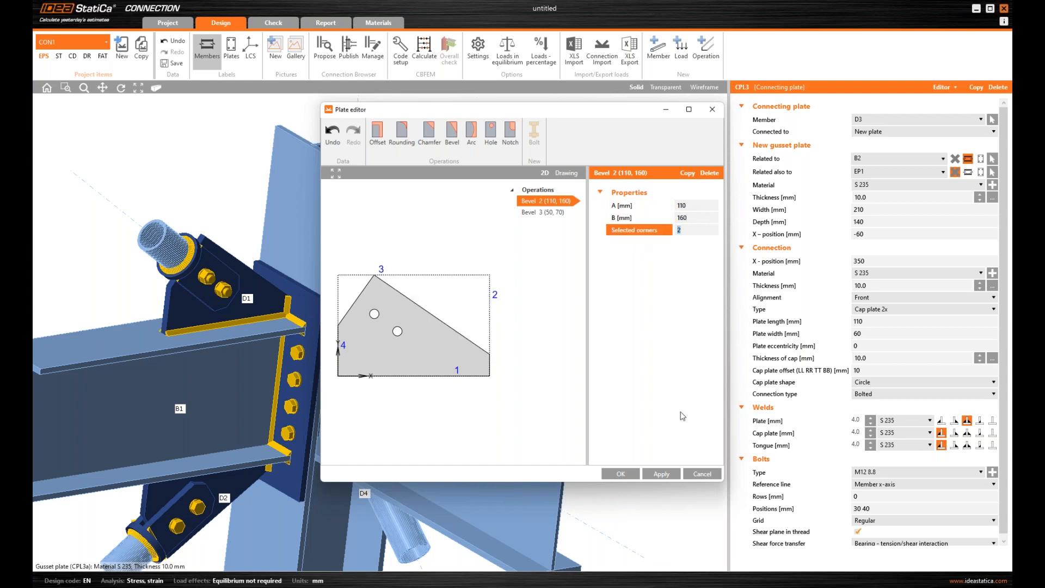
left_click_drag(593, 110, 844, 82)
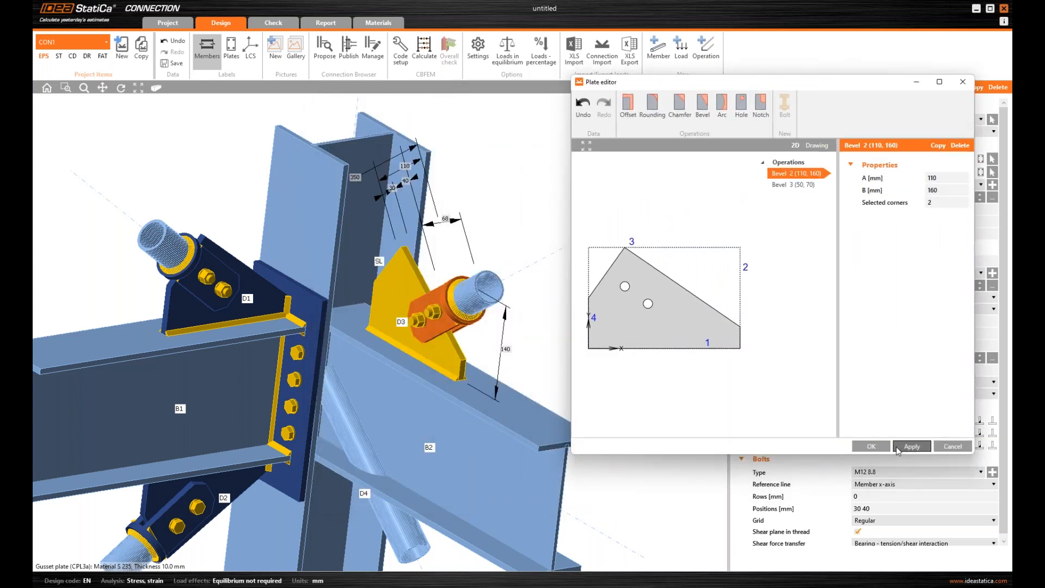
left_click(911, 446)
left_click(871, 446)
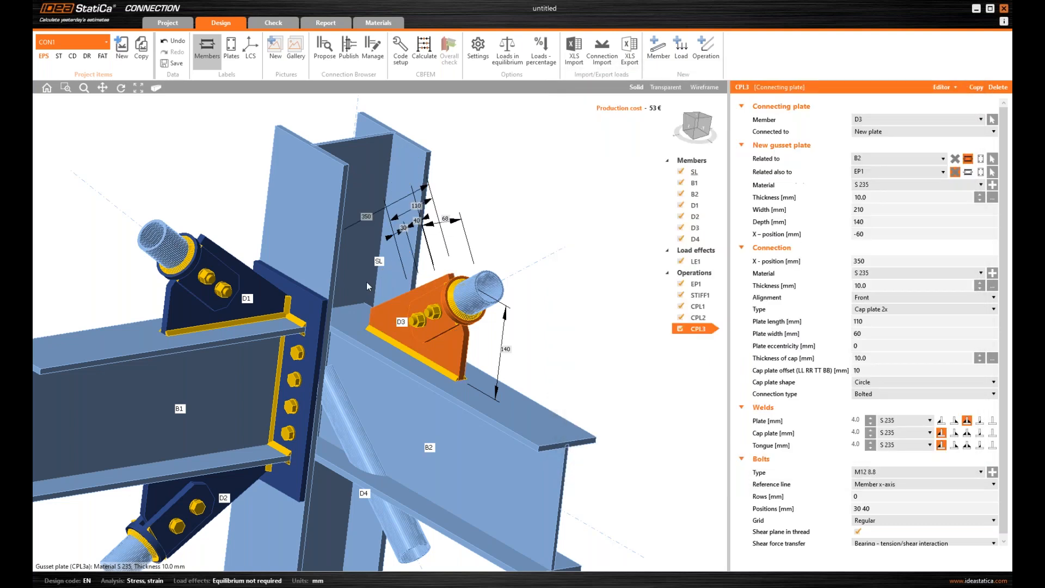
Copy the D3 connecting plate operation and assign the copy to member D4.
scroll(421, 322, "up", 2)
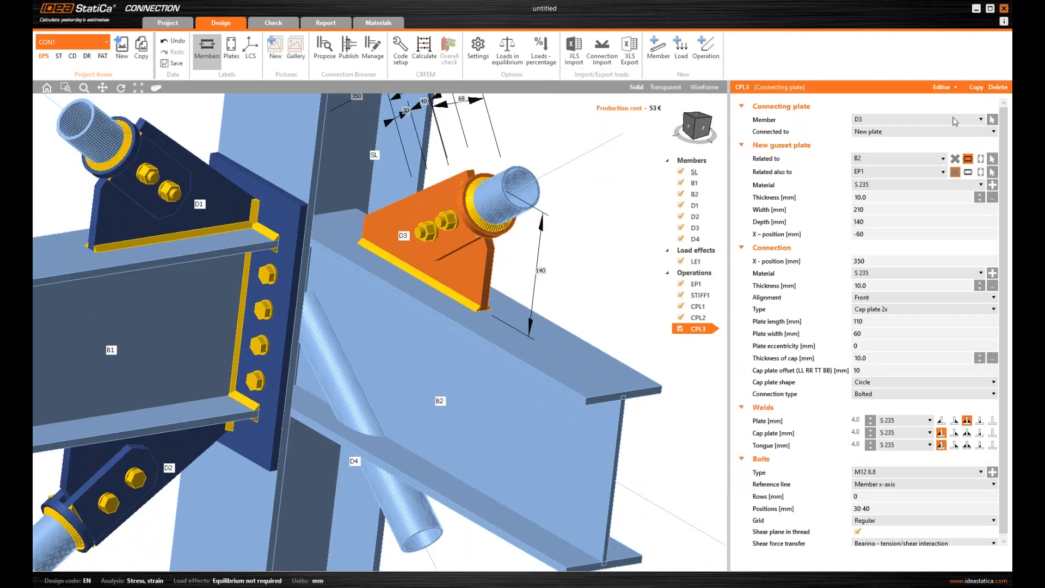
left_click(976, 87)
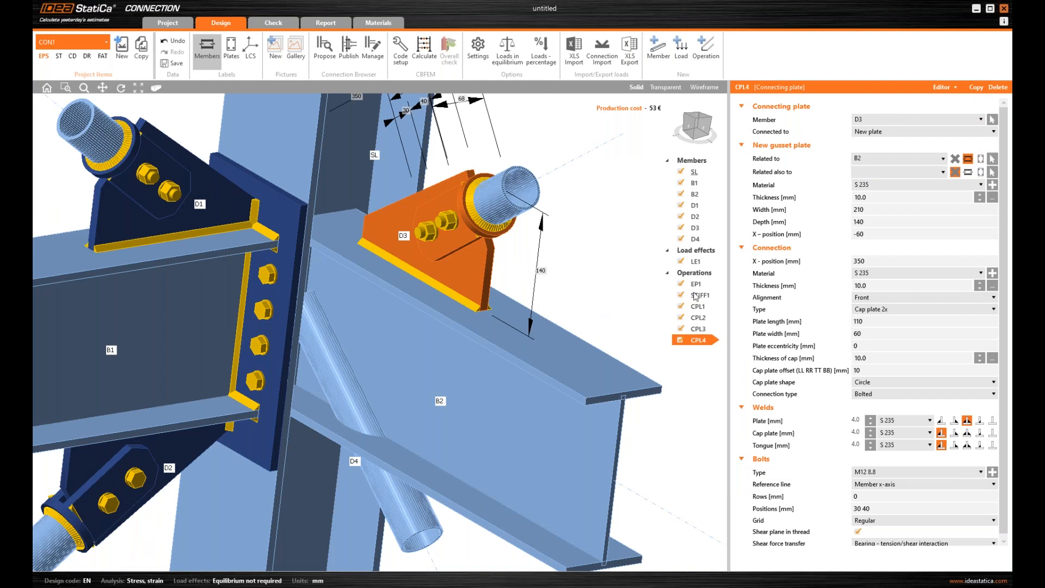
left_click(891, 121)
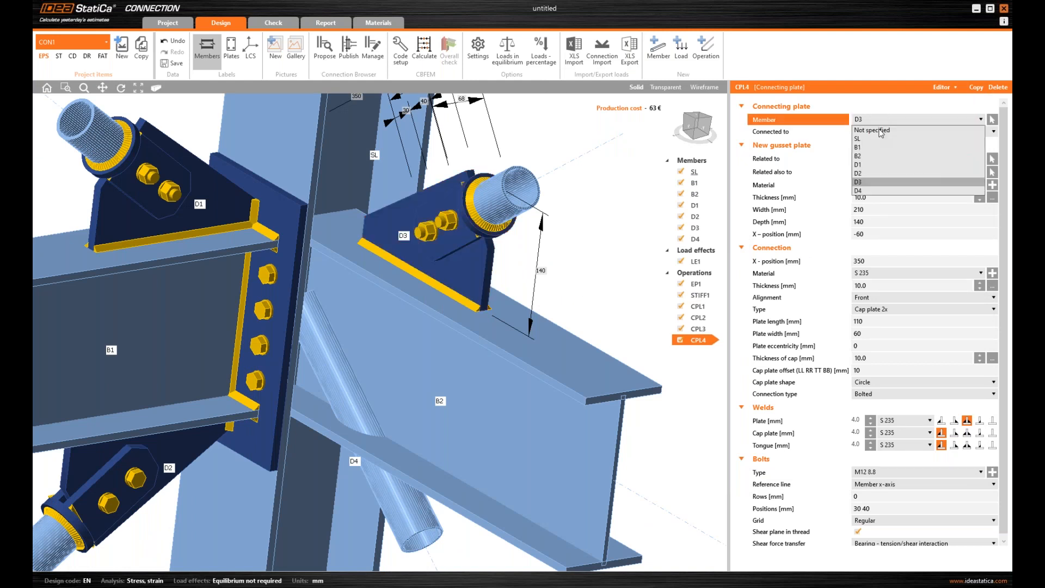
key("Return")
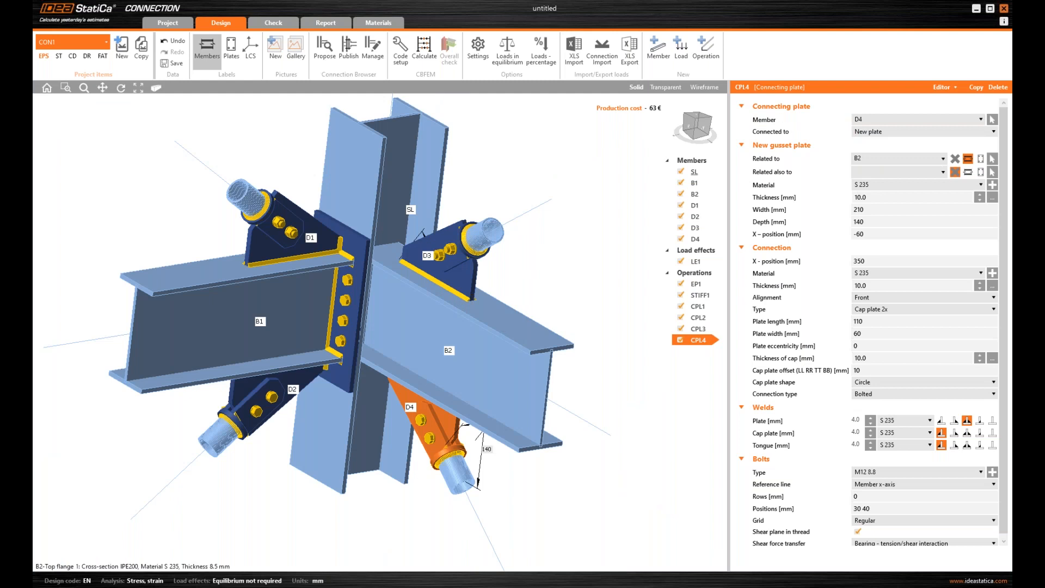
Propose a connection between beam B2 and column SL using the T cleat design with bolts and welds.
mouse_move(463, 294)
middle_mouse_down()
mouse_move(408, 305)
mouse_move(454, 302)
middle_mouse_up()
scroll(453, 301, "up", 3)
scroll(405, 348, "down", 3)
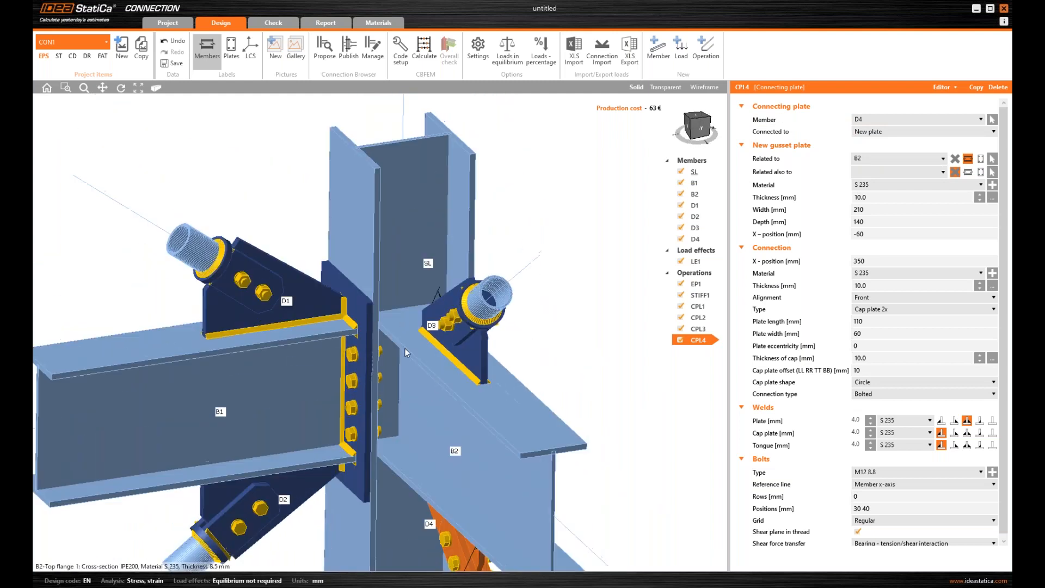
right_click(416, 379)
left_click(368, 411)
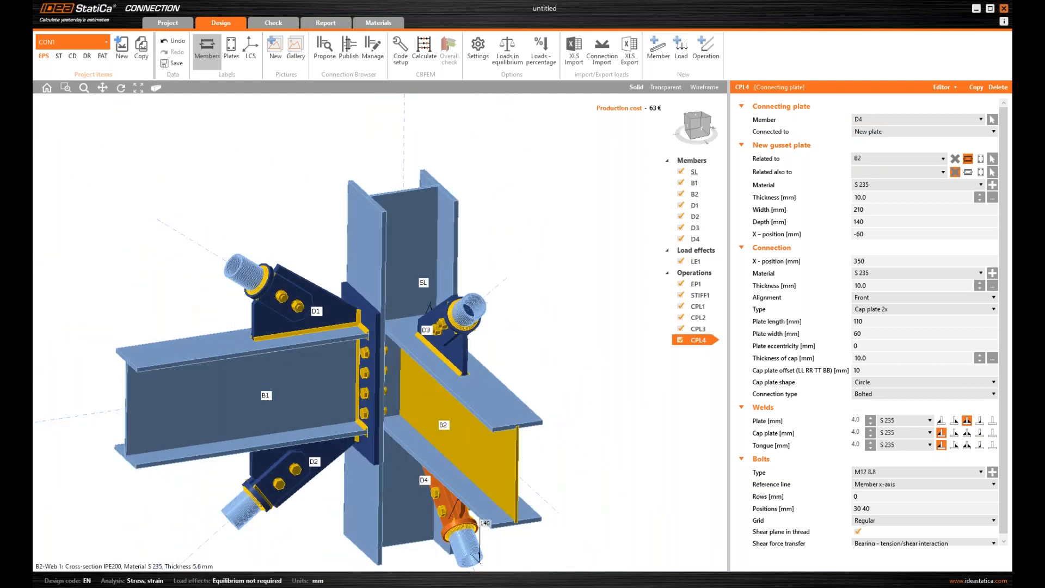
left_click(408, 280)
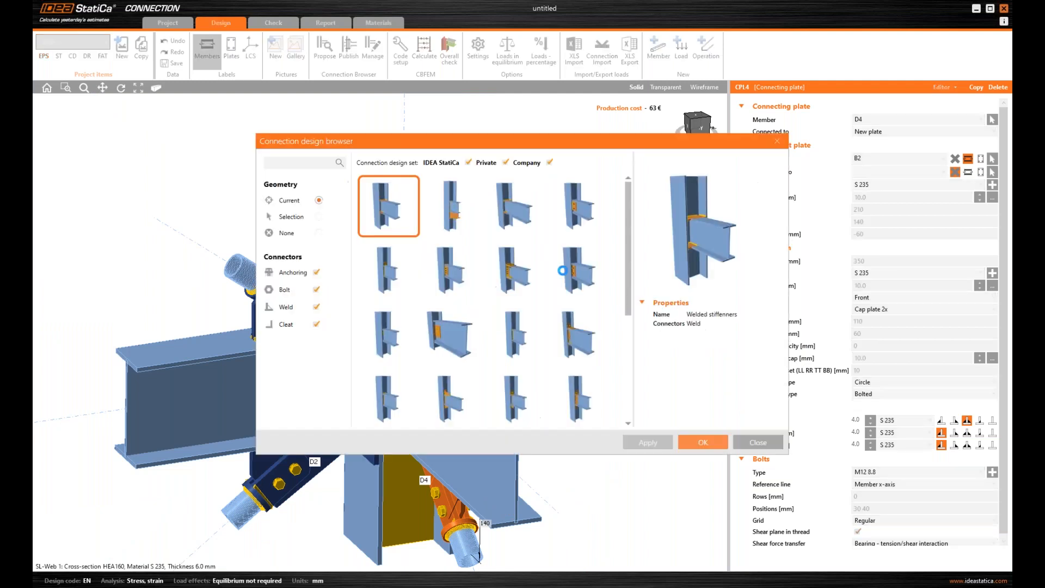
scroll(492, 299, "down", 1)
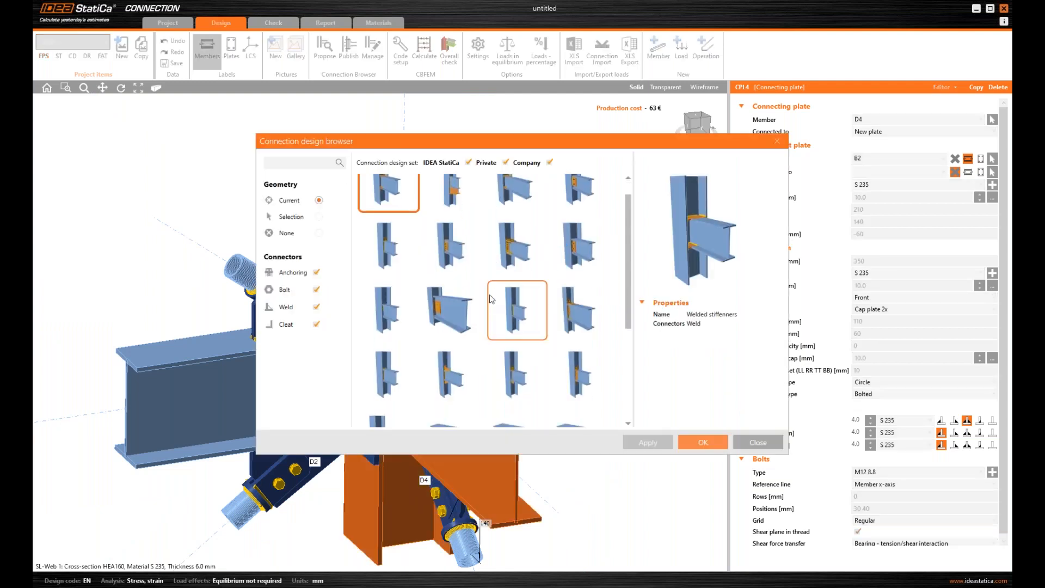
left_click(457, 305)
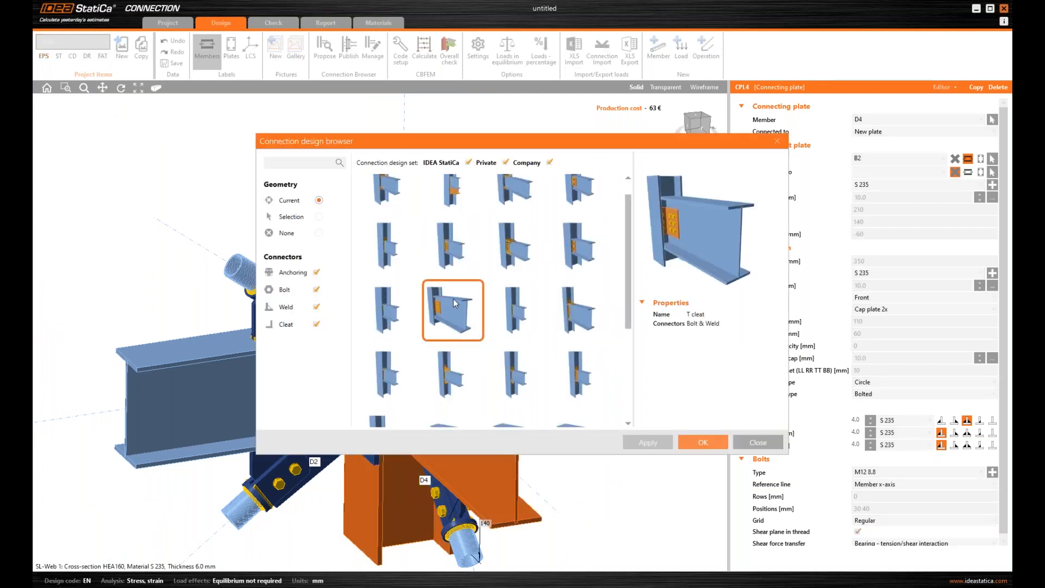
left_click(698, 439)
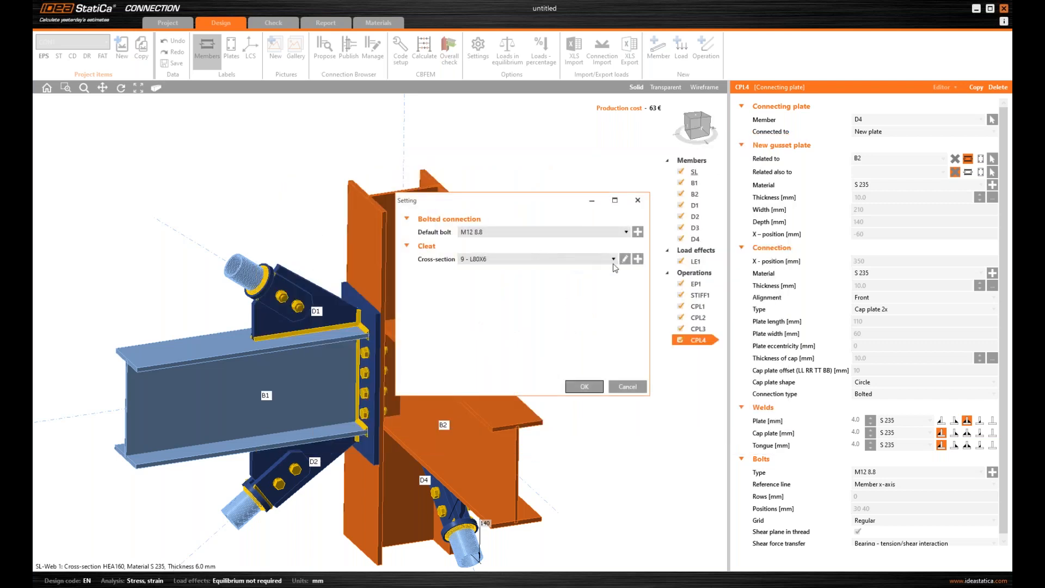
Assign a new rolled angle L100X50X8 as the cleat cross-section and accept the template settings.
left_click(614, 260)
left_click(638, 260)
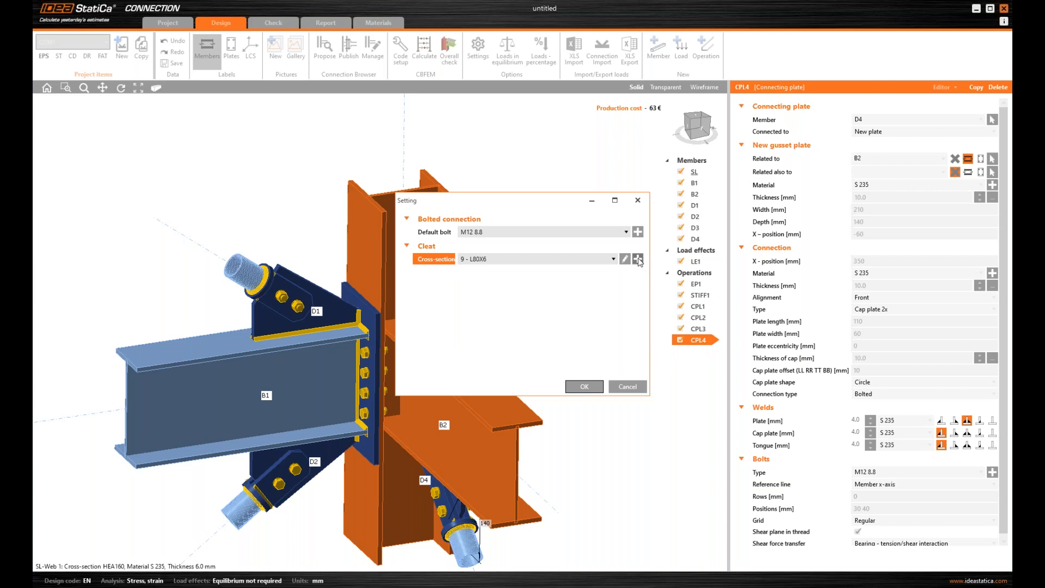
left_click(638, 259)
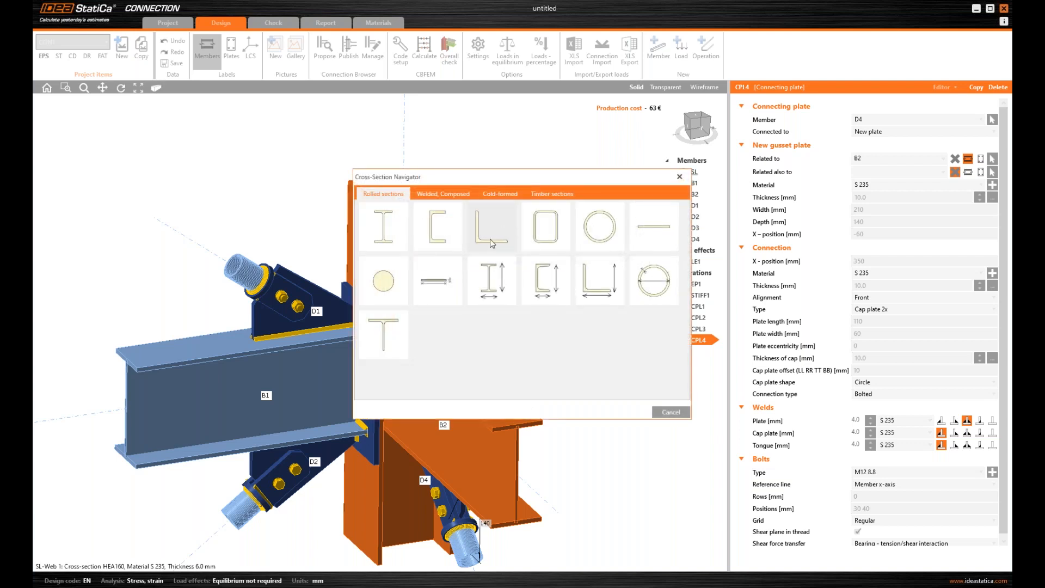
left_click(491, 241)
left_click(428, 220)
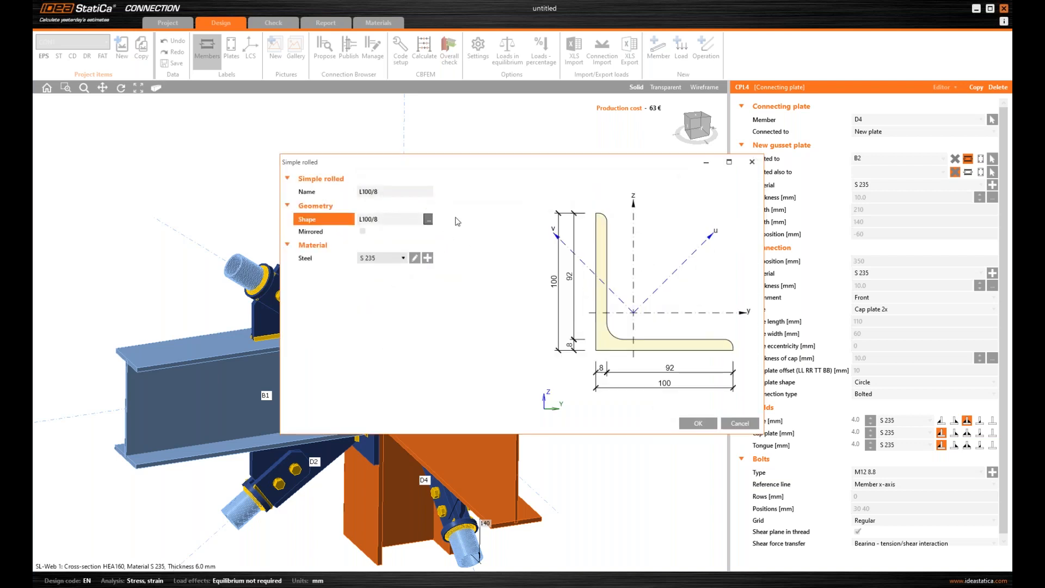
left_click_drag(616, 395, 619, 235)
left_click(585, 302)
left_click(552, 451)
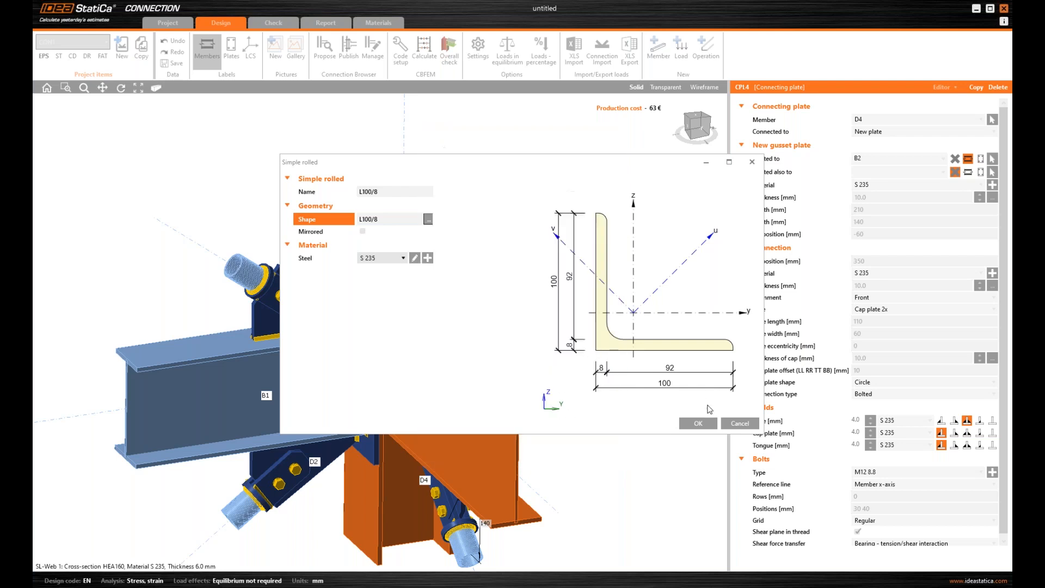
left_click(699, 427)
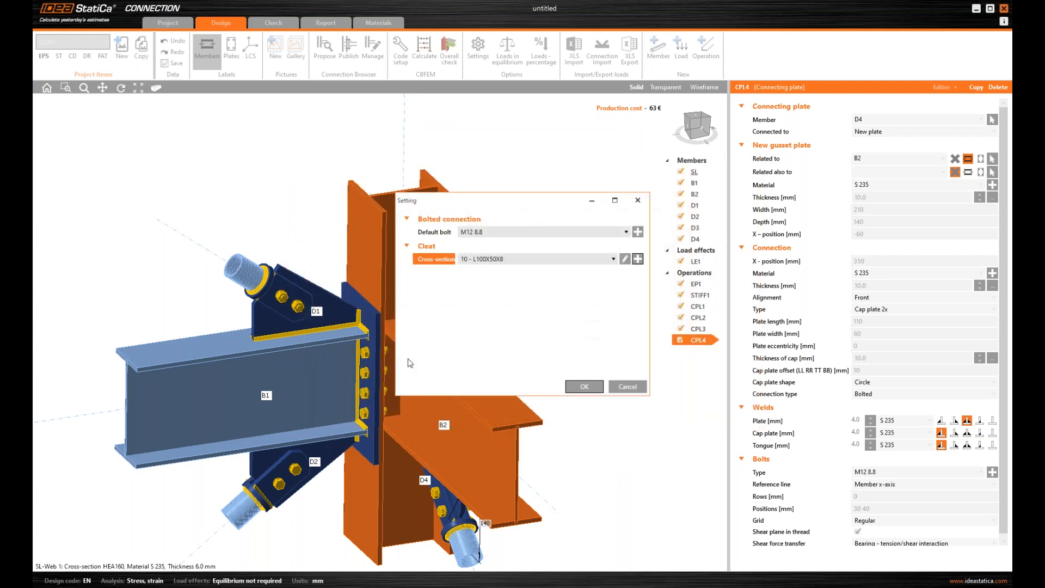
left_click(584, 386)
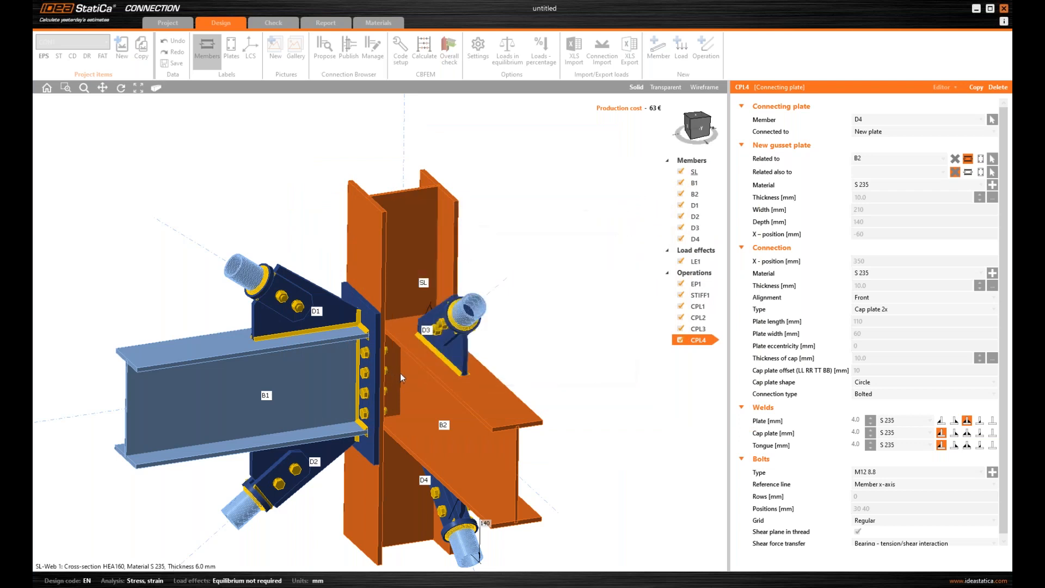
Deactivate the stiffener operation that was added together with the cleat.
scroll(395, 374, "up", 3)
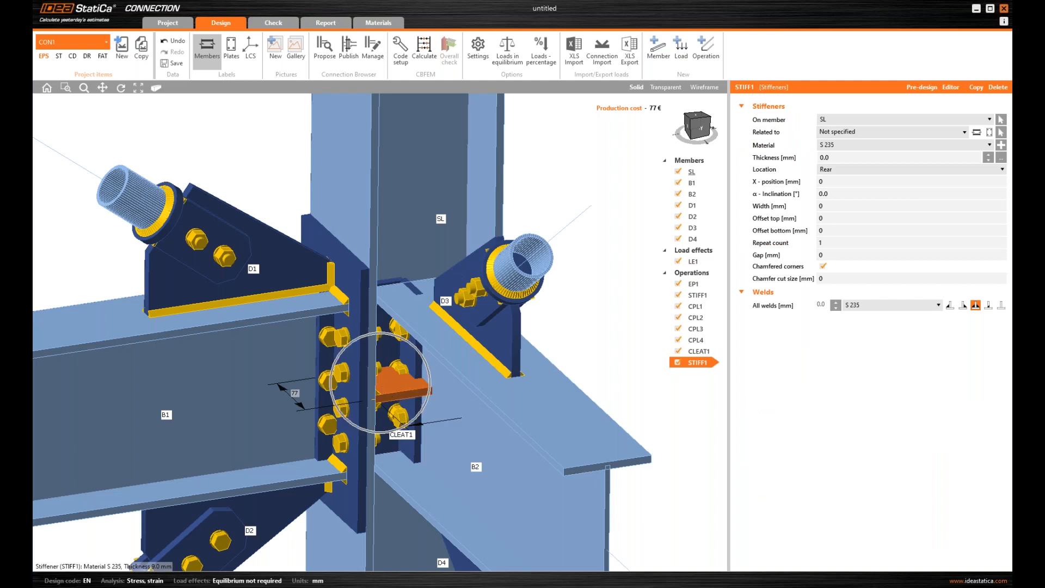
middle_click_drag(425, 363, 425, 353)
scroll(426, 354, "down", 3)
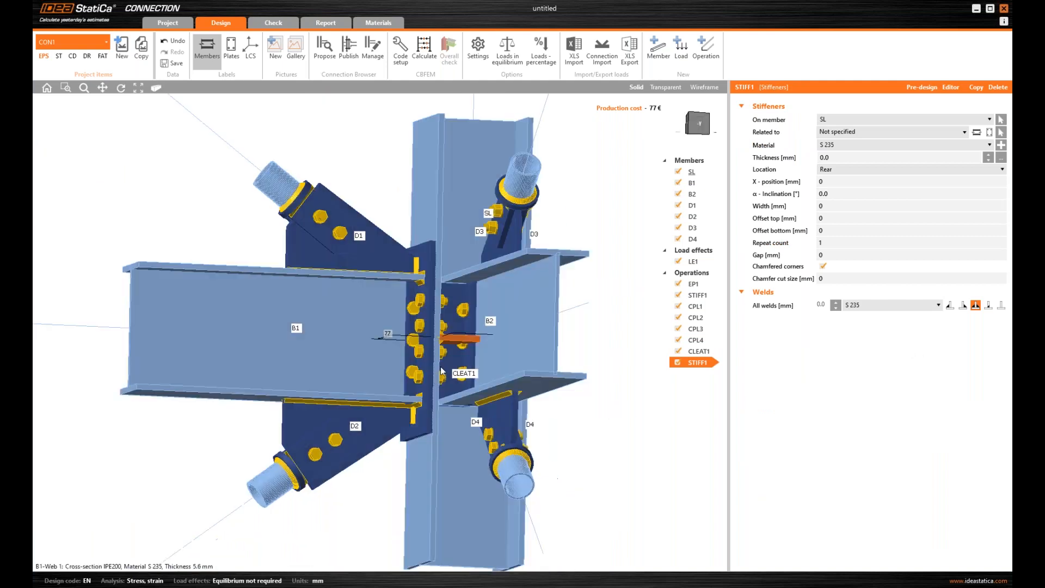
scroll(426, 354, "up", 3)
middle_click_drag(492, 322, 555, 263)
middle_click_drag(555, 264, 497, 336, "ctrl")
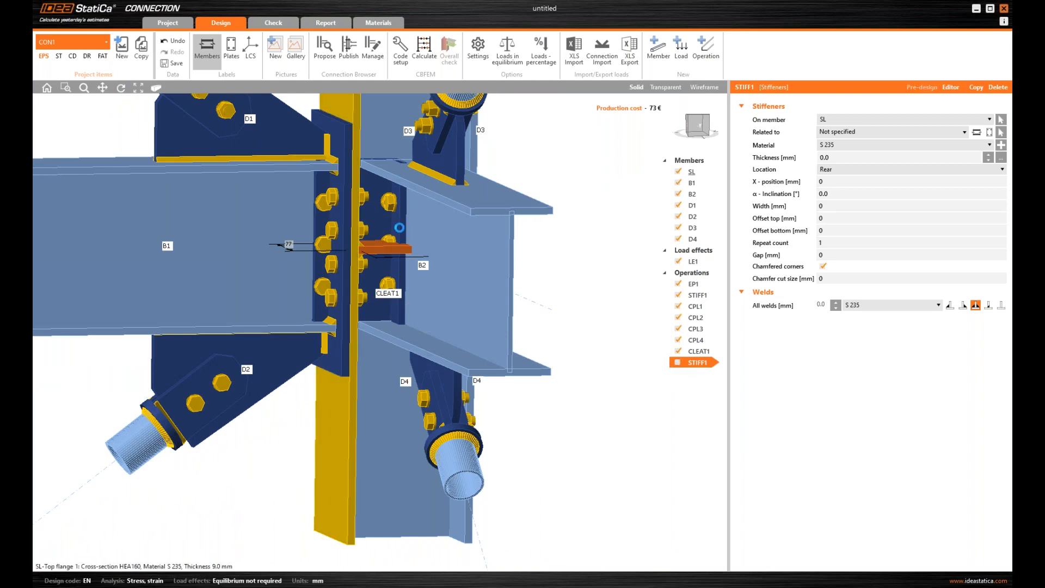
Turn on the converse profile for the B2 cleat and set its location to Both.
left_click(426, 303)
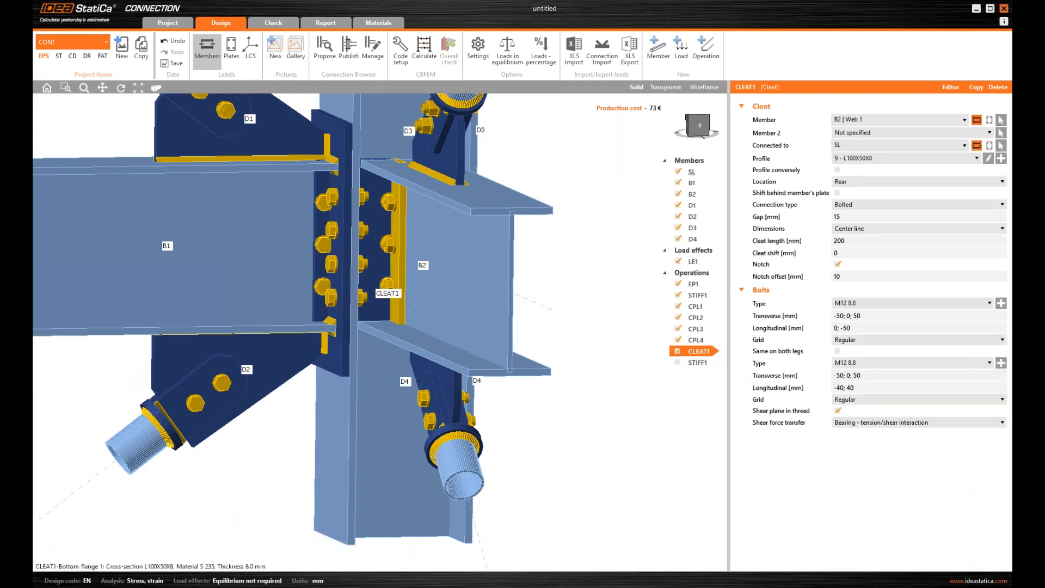
left_click(838, 173)
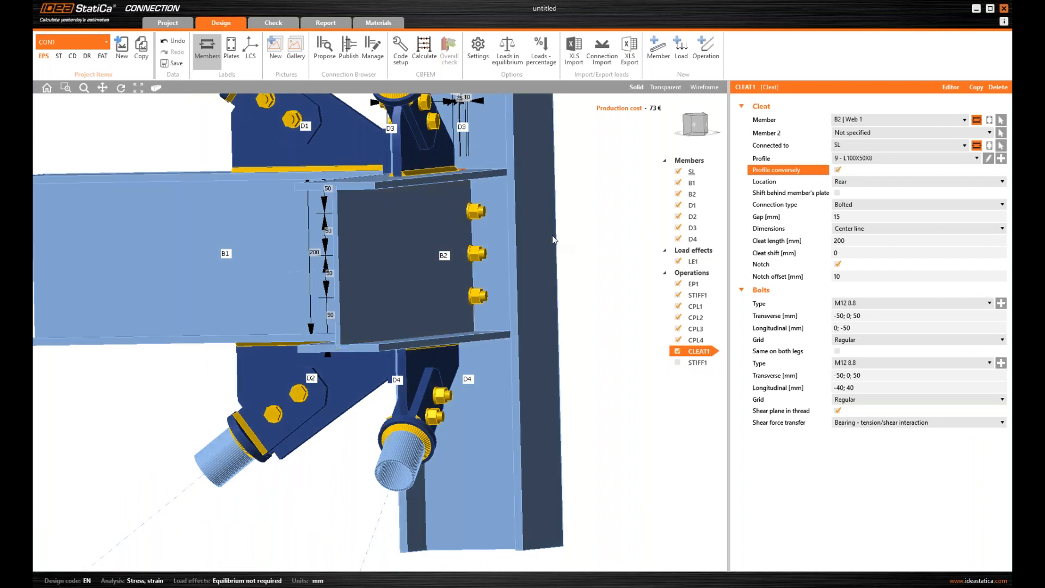
scroll(482, 259, "down", 3)
middle_click_drag(482, 272, 560, 319)
middle_click_drag(518, 287, 443, 269)
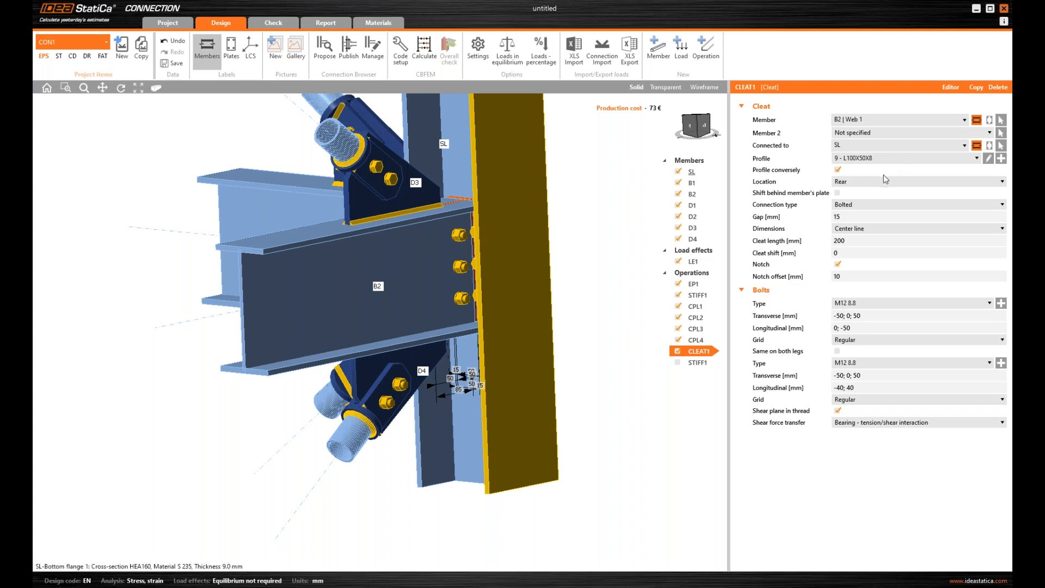
left_click(871, 181)
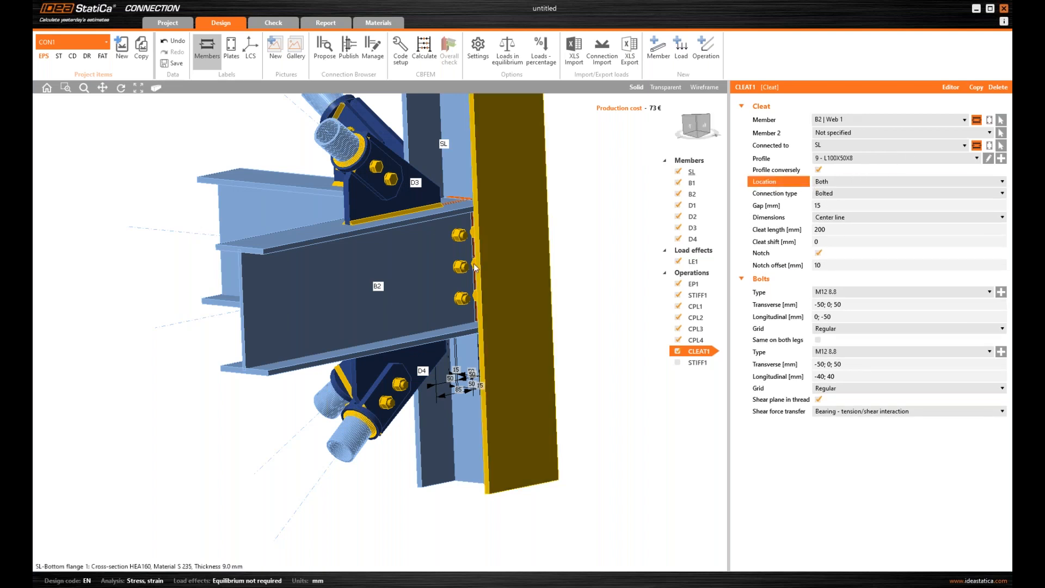
Set the longitudinal positions of the cleat's first bolt group to 10 -30 mm.
scroll(474, 267, "down", 2)
middle_click_drag(473, 267, 434, 276)
scroll(473, 300, "up", 4)
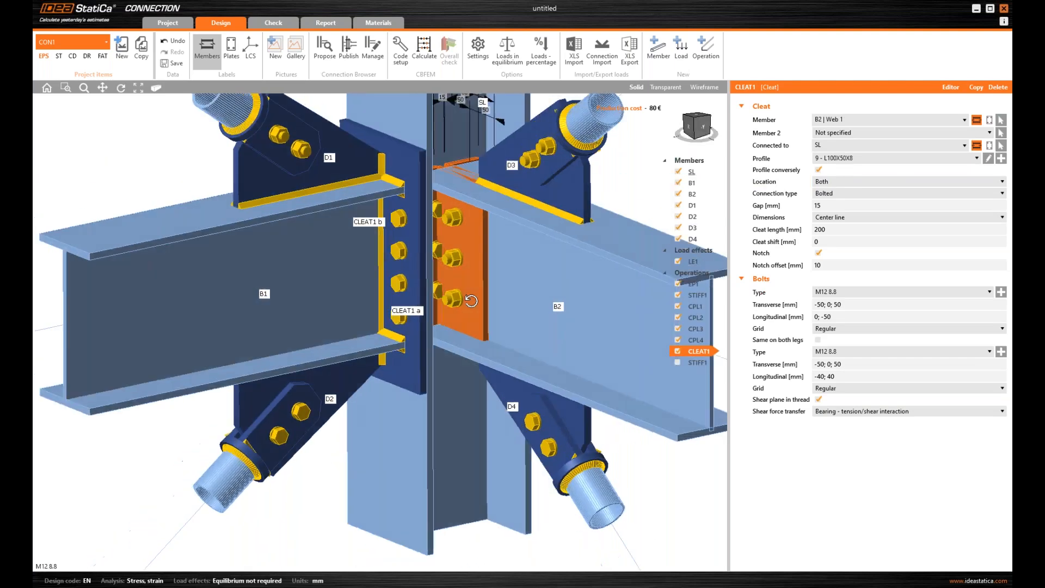
scroll(466, 269, "up", 3)
mouse_move(455, 268)
middle_mouse_down()
mouse_move(511, 271)
mouse_move(397, 256)
mouse_move(477, 270)
mouse_move(455, 260)
middle_mouse_up()
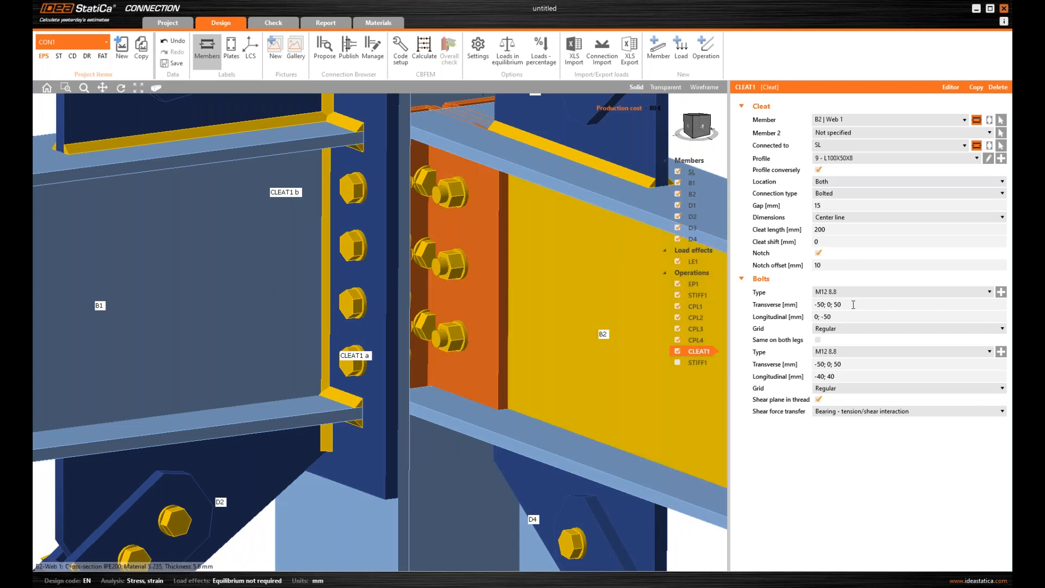
left_click(820, 340)
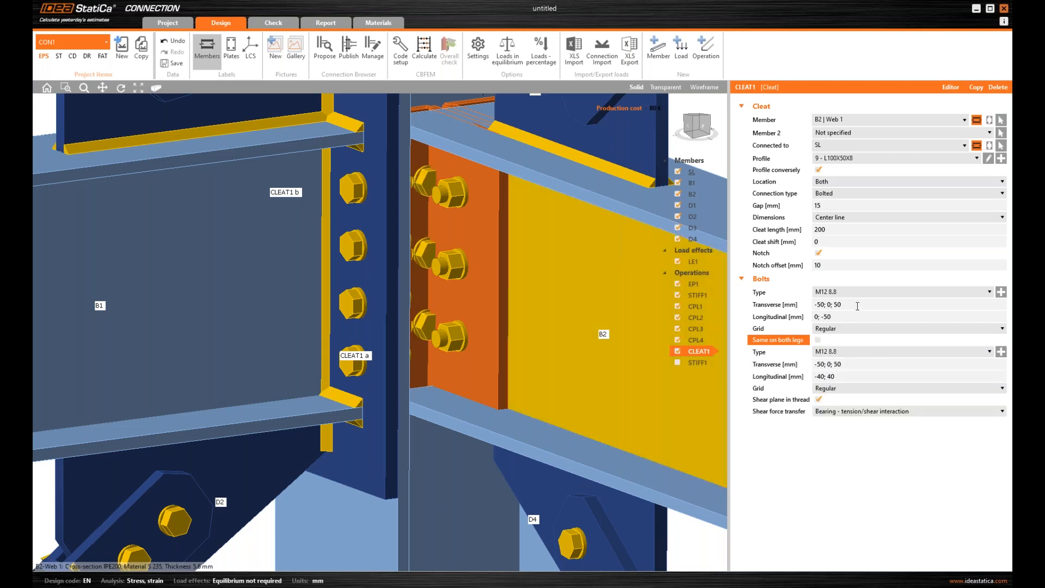
left_click(839, 315)
type("1")
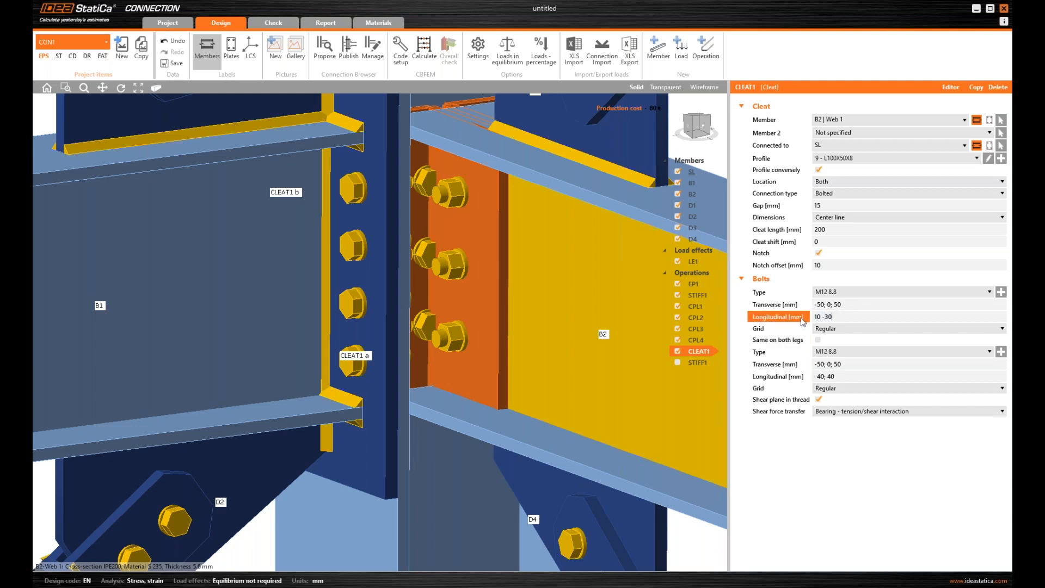
key("Tab")
middle_click_drag(498, 250, 479, 236)
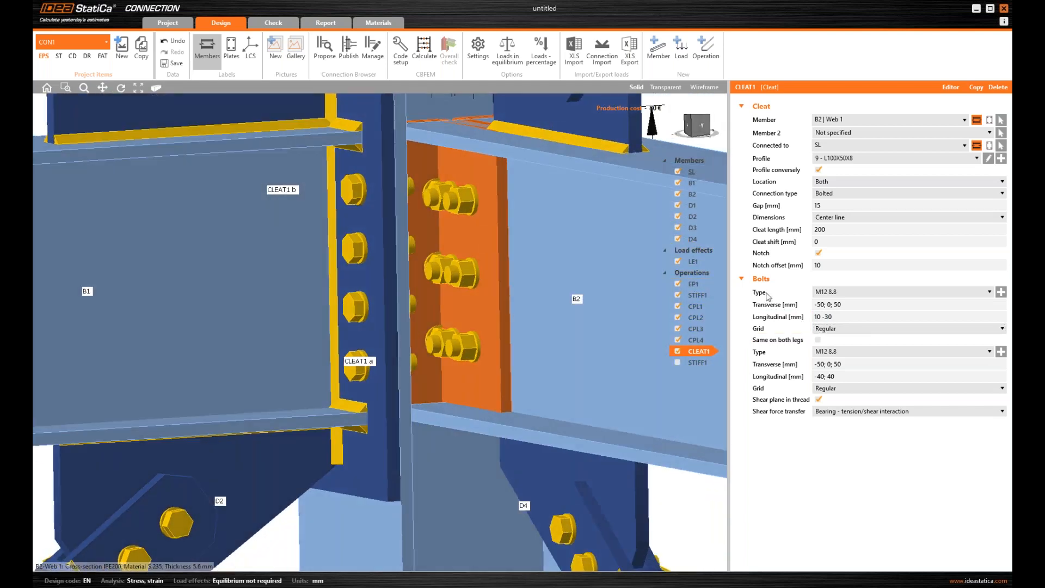
Set the longitudinal positions of the cleat's first bolt group to -10; 30 mm.
left_click(850, 317)
type("-10")
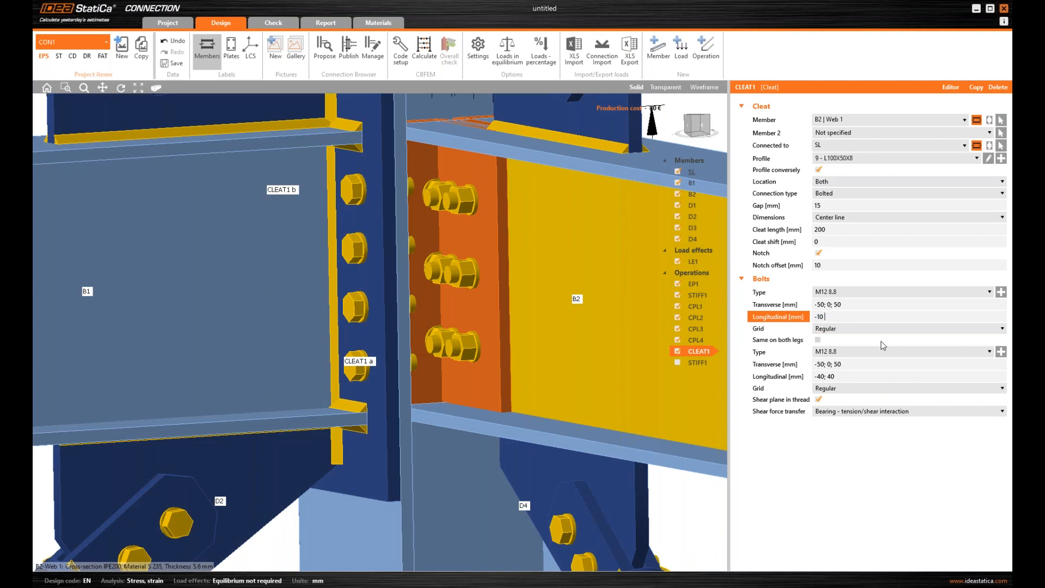
type(" 30")
key("Tab")
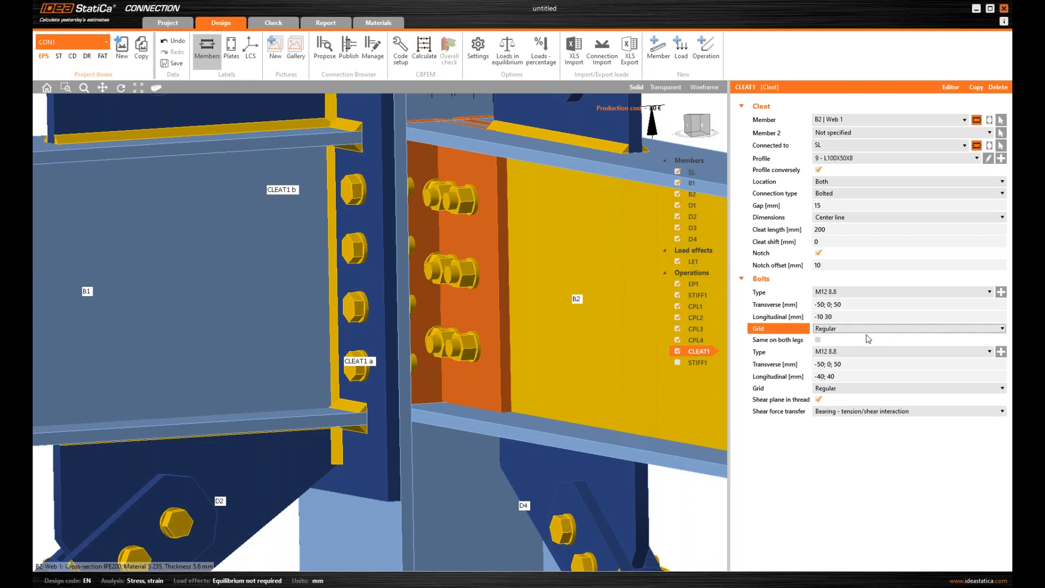
left_click(825, 317)
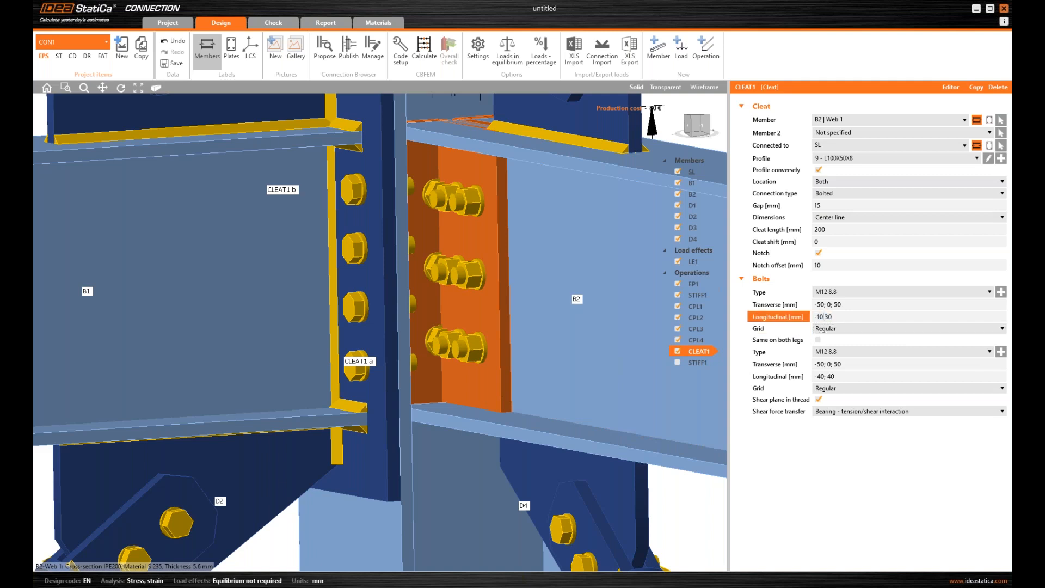
type(";")
key("Tab")
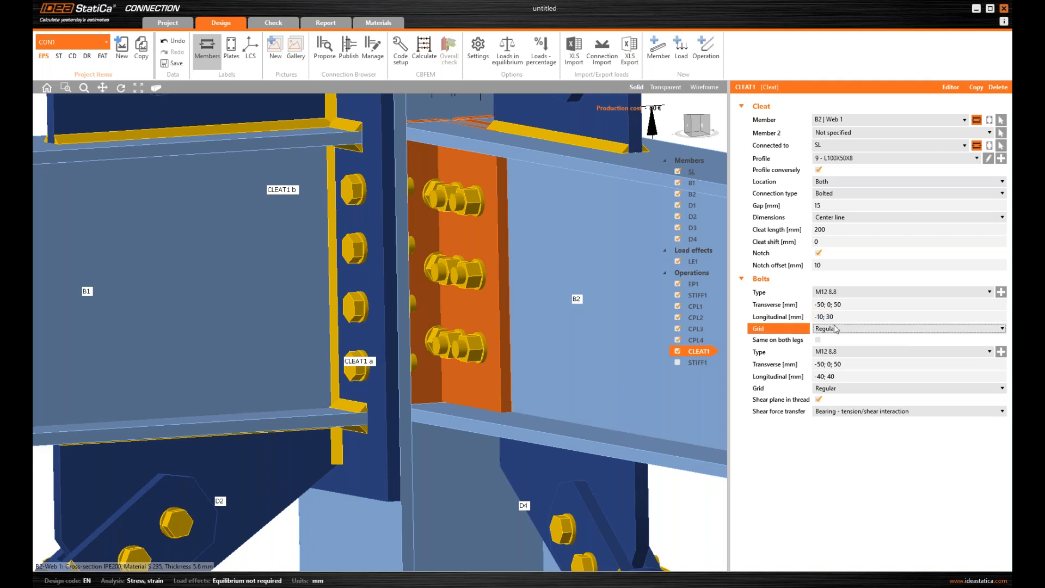
Set the cleat's second bolt group to transverse positions 20; 60; -20; -60 mm and longitudinal position 10 mm.
mouse_move(538, 311)
right_mouse_down()
mouse_move(500, 306)
mouse_move(520, 305)
right_mouse_up()
left_click(853, 362)
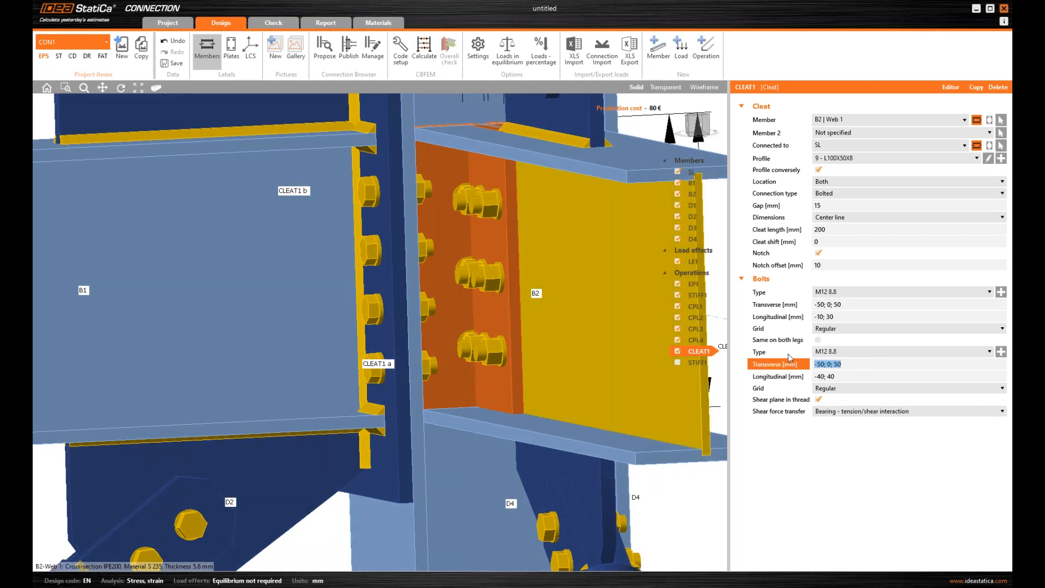
type("20;-60")
key("Tab")
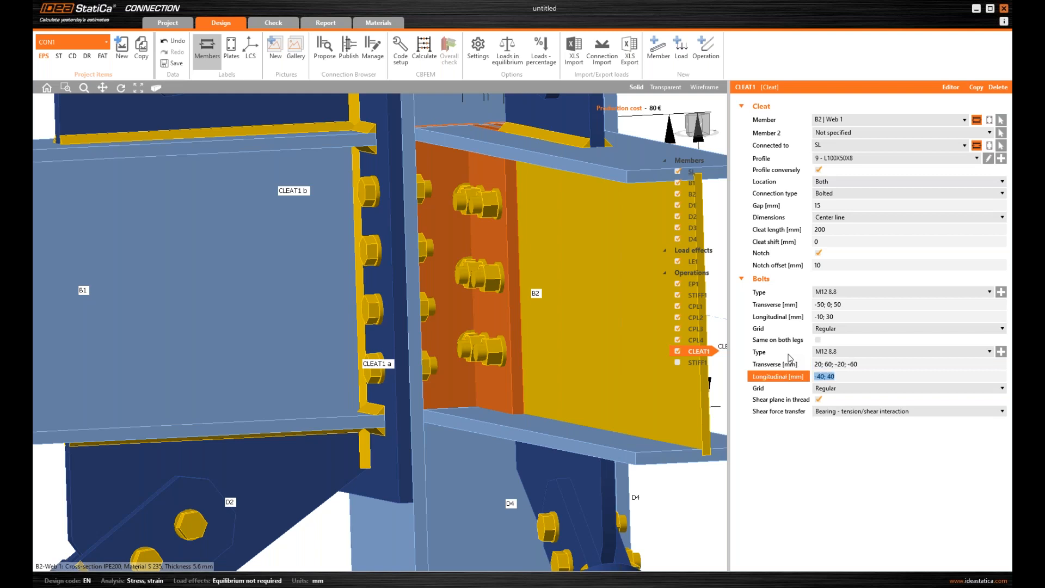
type("10")
key("Tab")
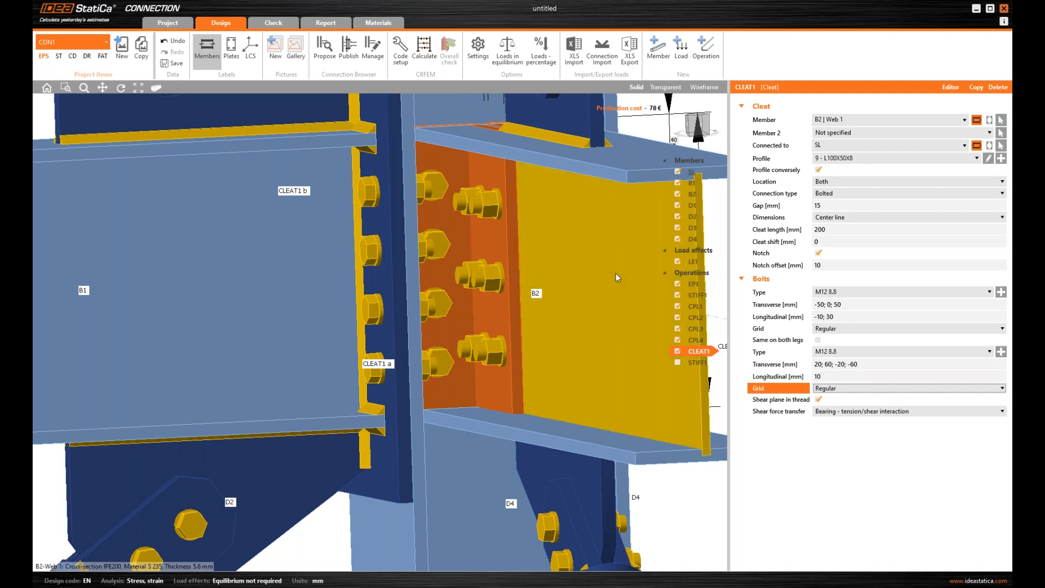
Set the length of the B2 cleat to 170 mm.
scroll(586, 285, "down", 3)
middle_click_drag(581, 318, 392, 307, "ctrl")
scroll(554, 312, "down", 3)
middle_click_drag(480, 258, 432, 269, "ctrl")
mouse_move(432, 269)
middle_mouse_down("ctrl")
mouse_move(425, 262)
mouse_move(427, 273)
middle_mouse_up("ctrl")
scroll(427, 273, "up", 2)
scroll(510, 276, "up", 2)
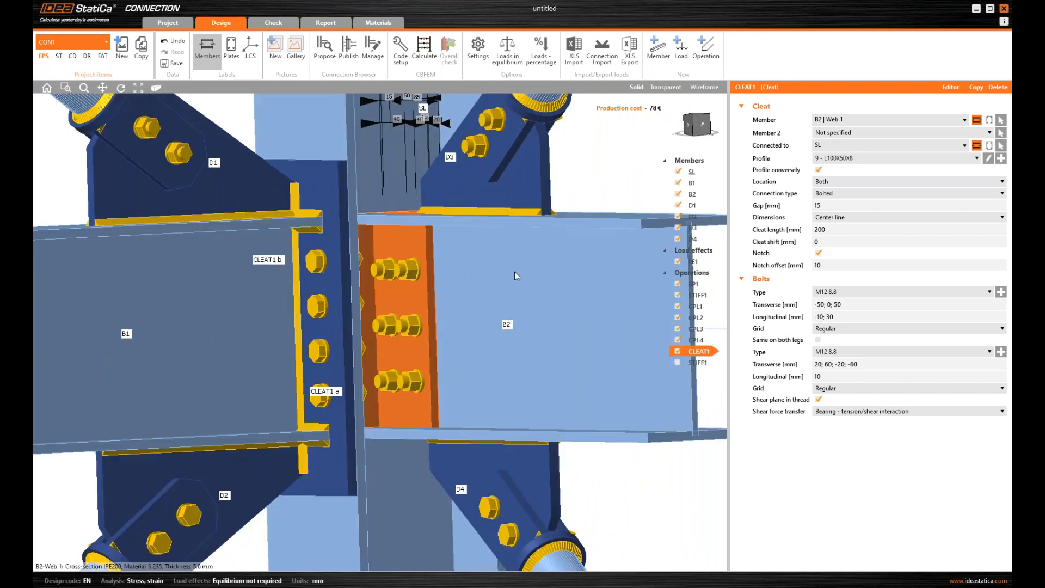
left_click(814, 231)
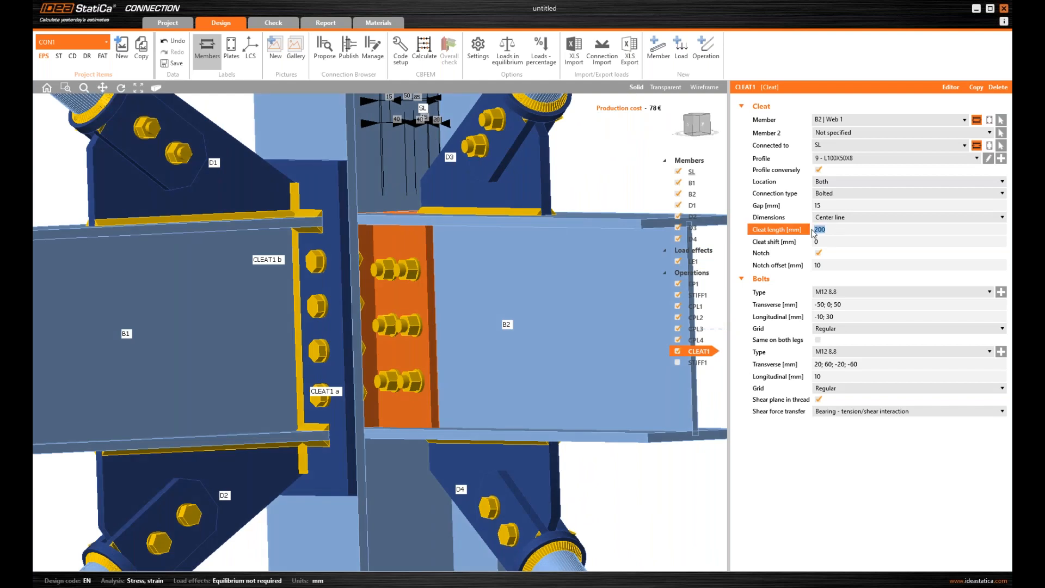
type("170")
key("Tab")
right_click_drag(460, 249, 488, 321)
scroll(485, 304, "down", 3)
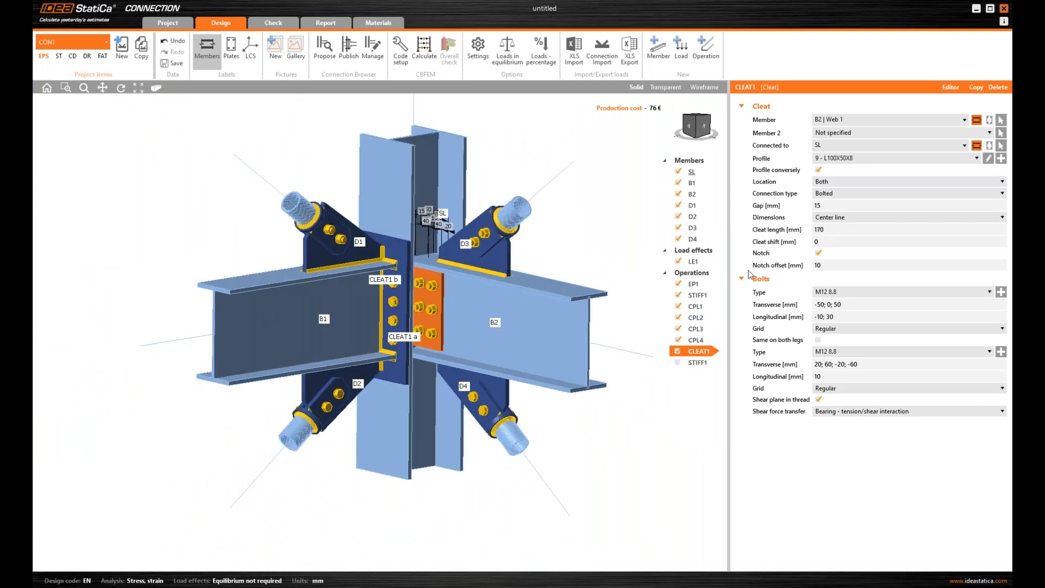
Set the model type of diagonal D1 to N-Vy-Vz.
left_click(693, 262)
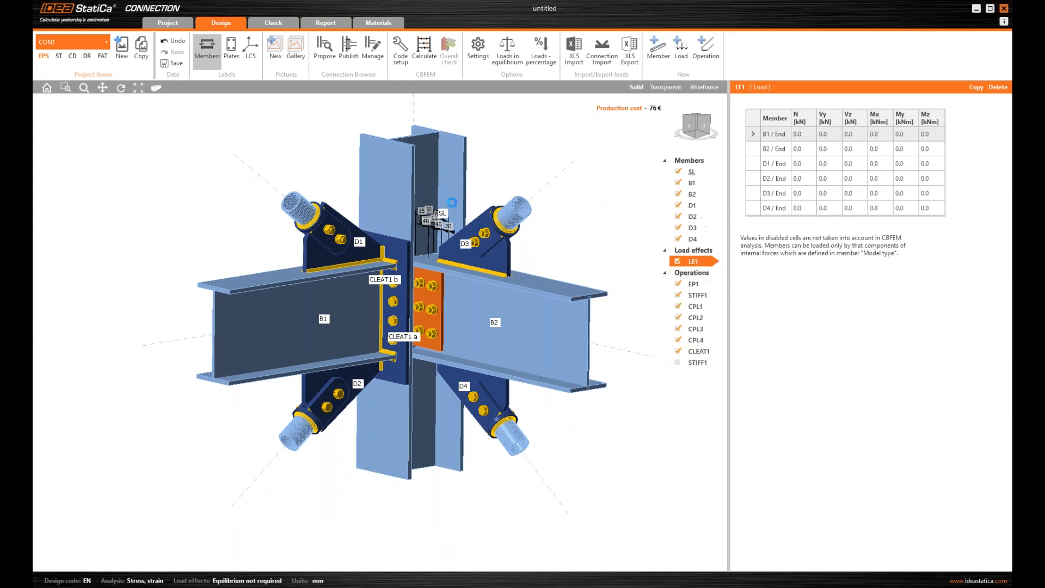
scroll(436, 262, "up", 3)
scroll(403, 278, "down", 2)
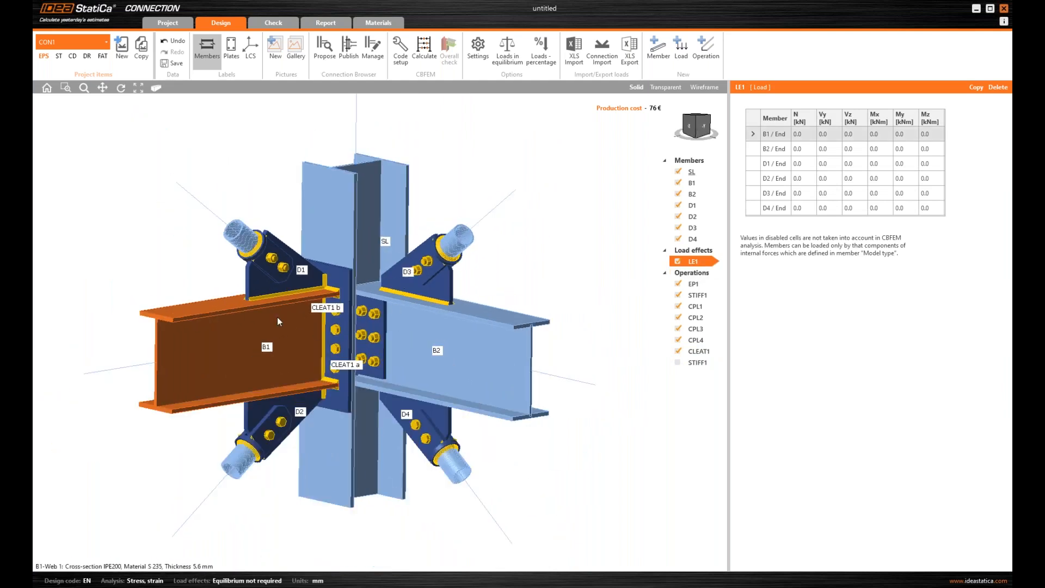
left_click(240, 242)
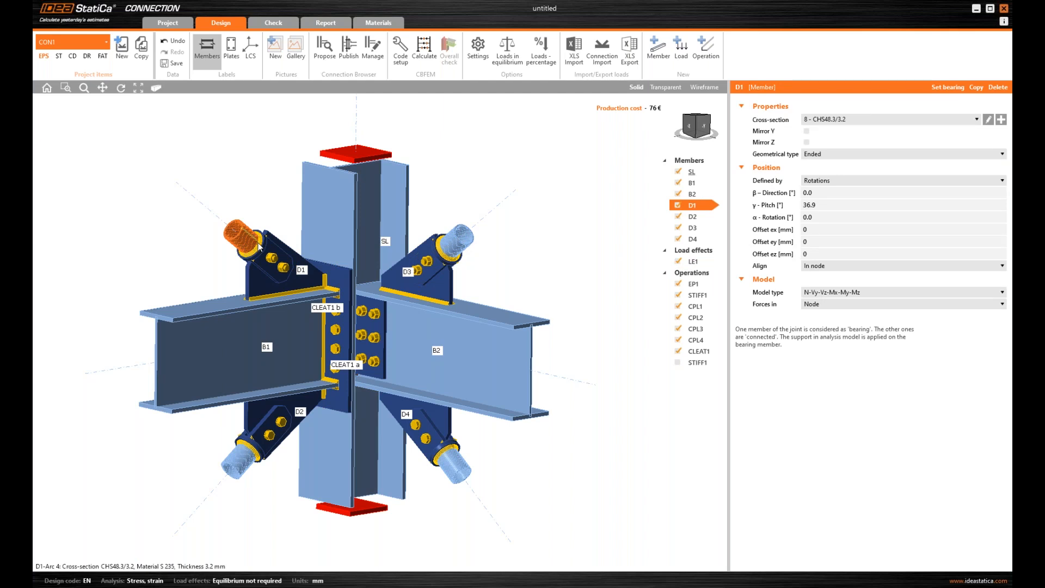
left_click(840, 294)
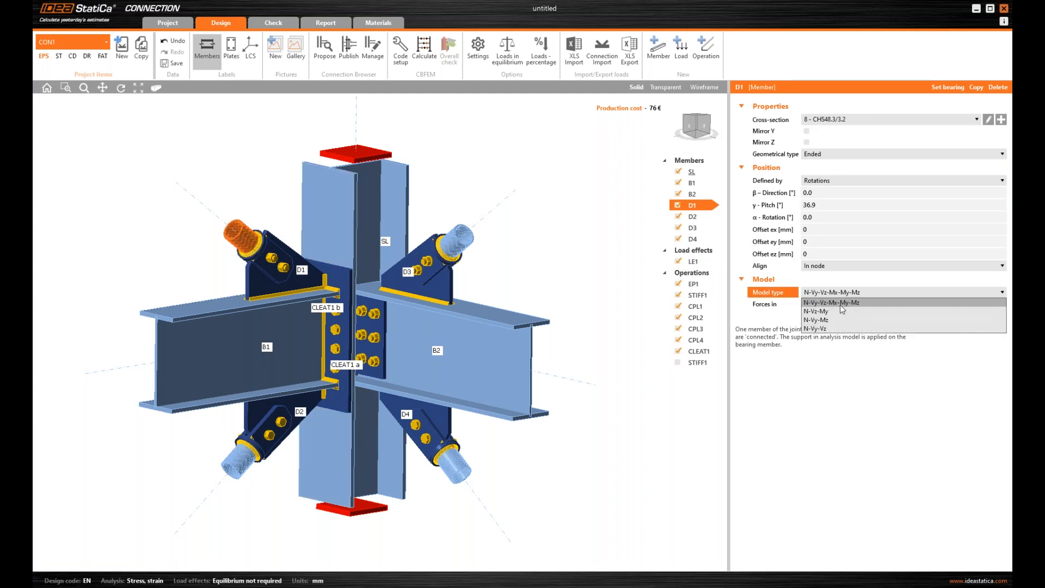
left_click(831, 328)
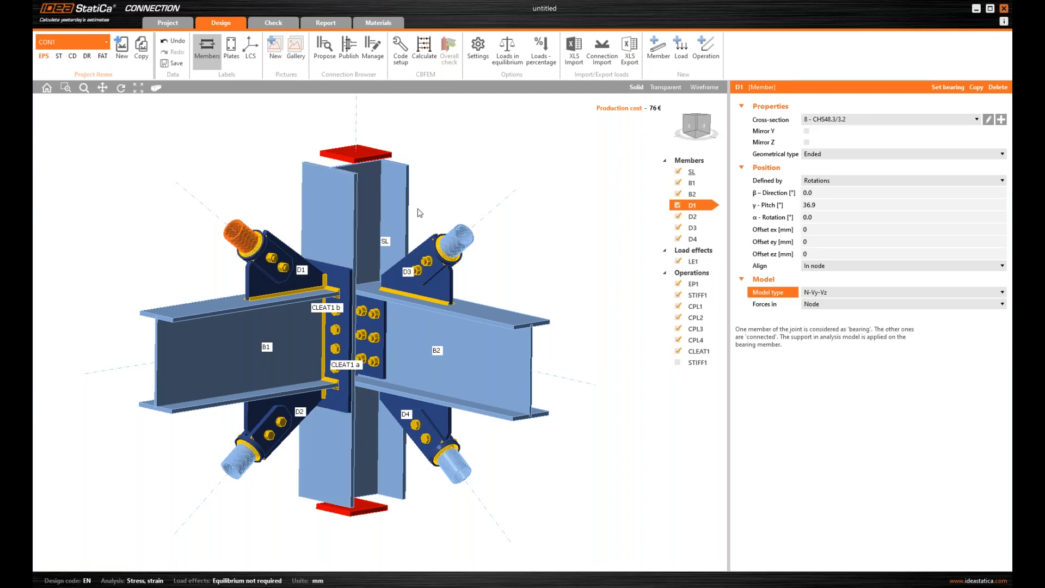
Set the model type of diagonals D3, D4 and D2 to N-Vy-Vz.
left_click(464, 240)
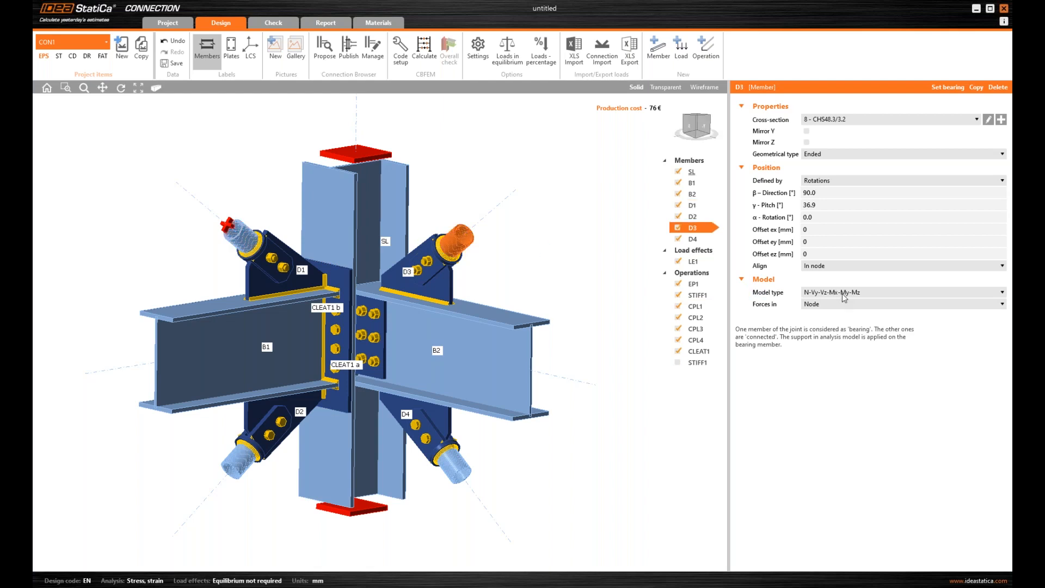
left_click(845, 296)
left_click(822, 329)
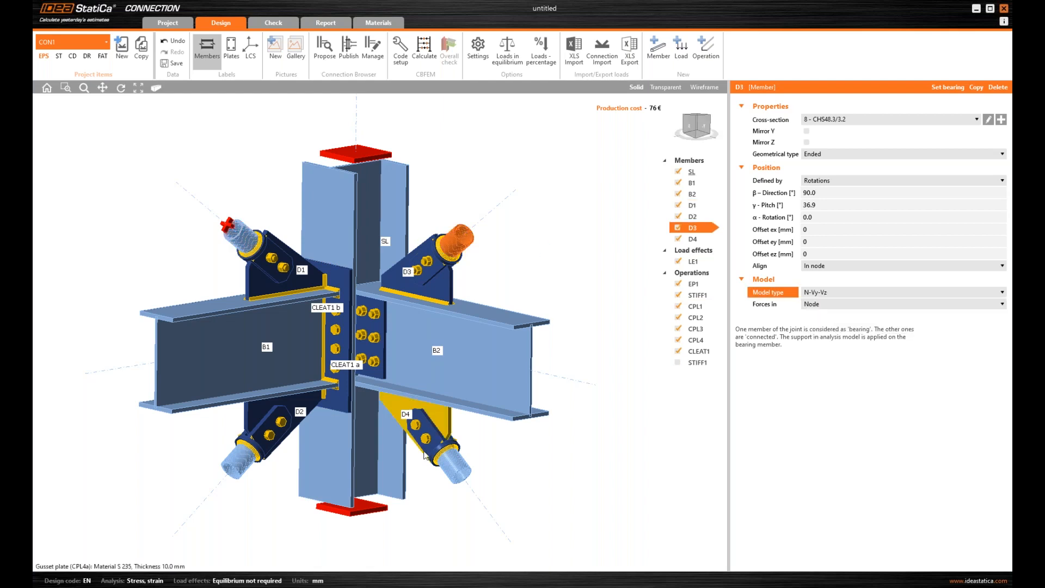
left_click(446, 474)
left_click(842, 296)
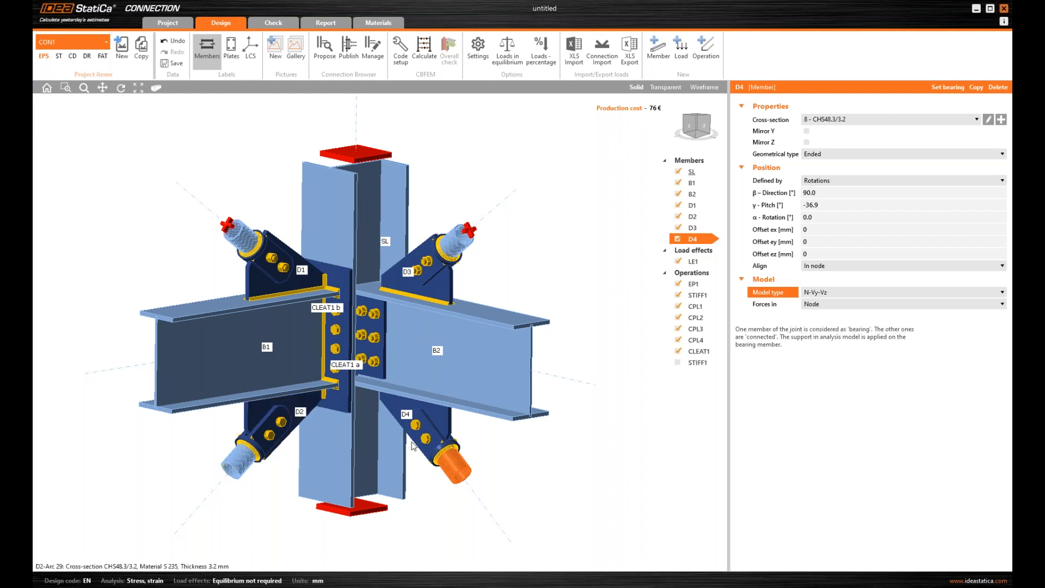
left_click(839, 292)
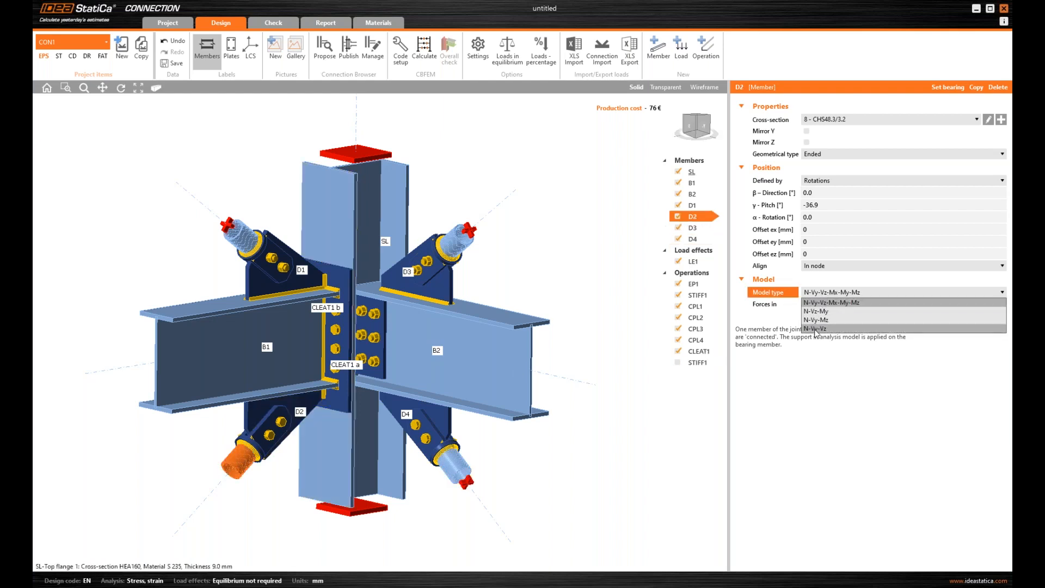
Turn on loads in equilibrium and open the load table of load effect LE1.
scroll(498, 245, "up", 4)
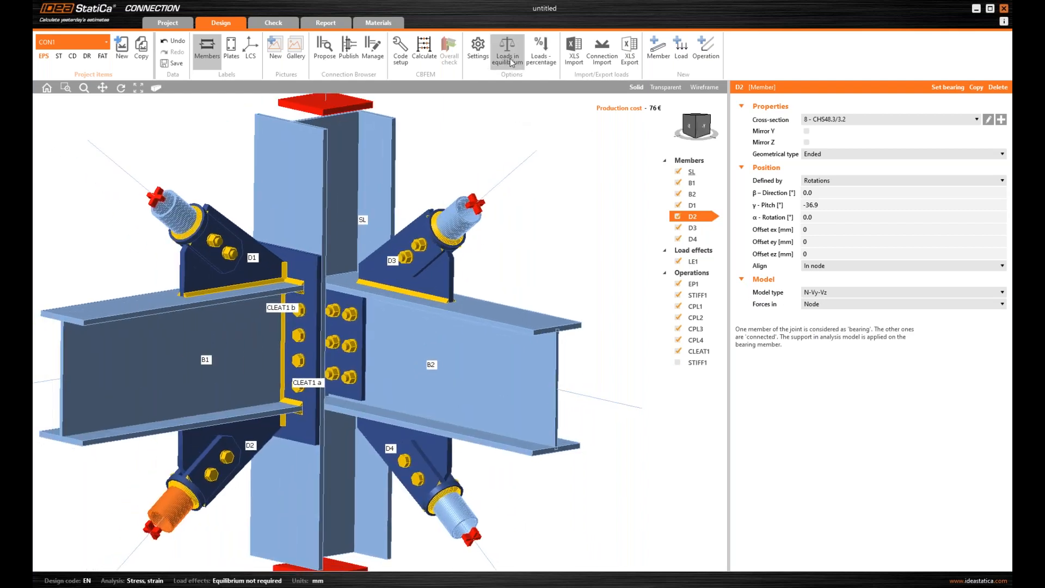
left_click(511, 57)
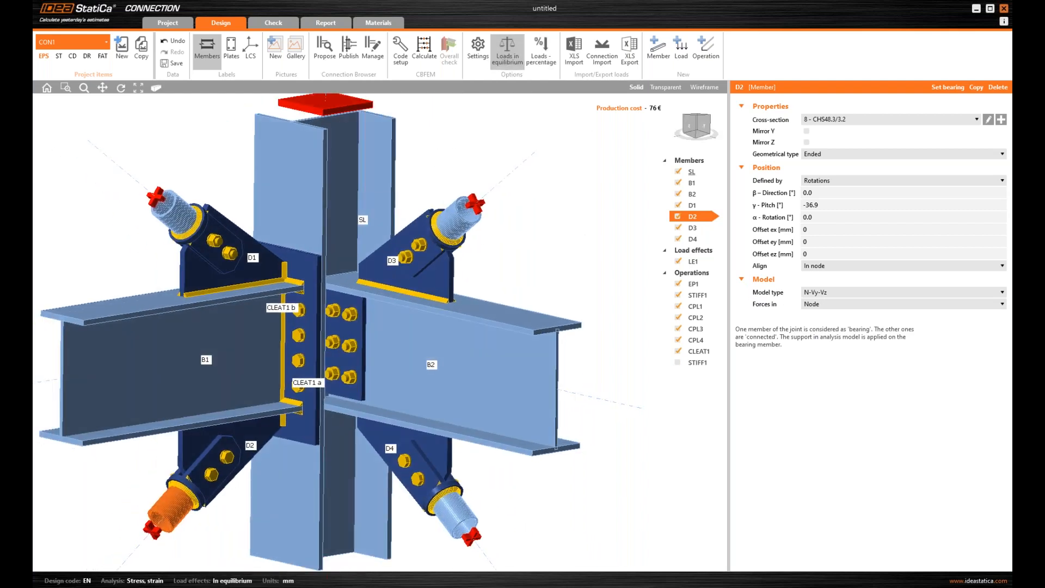
scroll(561, 239, "down", 3)
middle_click_drag(553, 258, 484, 243)
left_click(700, 261)
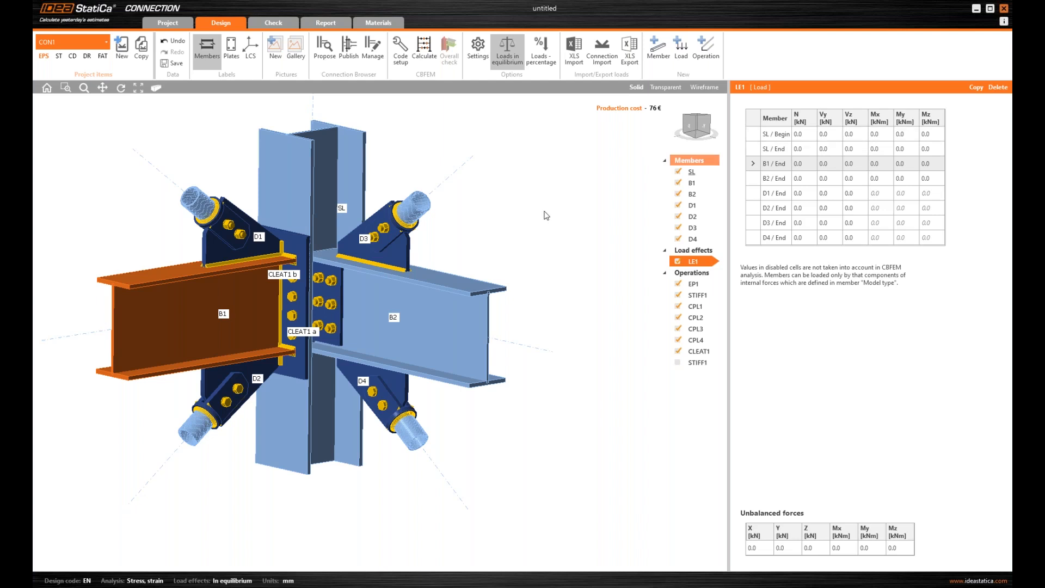
middle_click_drag(420, 244, 506, 279)
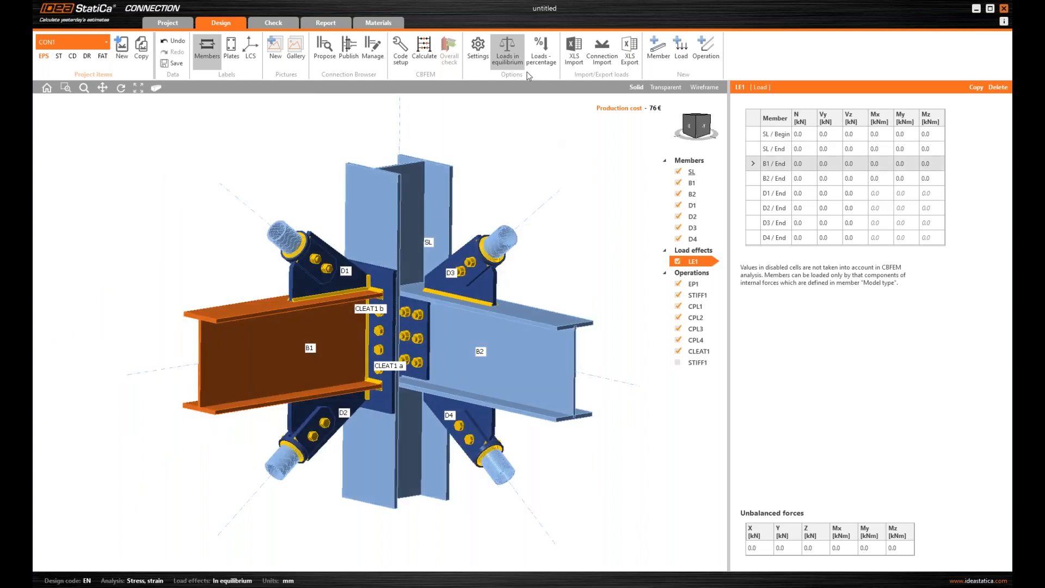
Start a load effects import that replaces existing loads, and copy the force values D2:I9 from DEMO_2_load effects.csv in Excel.
left_click(577, 57)
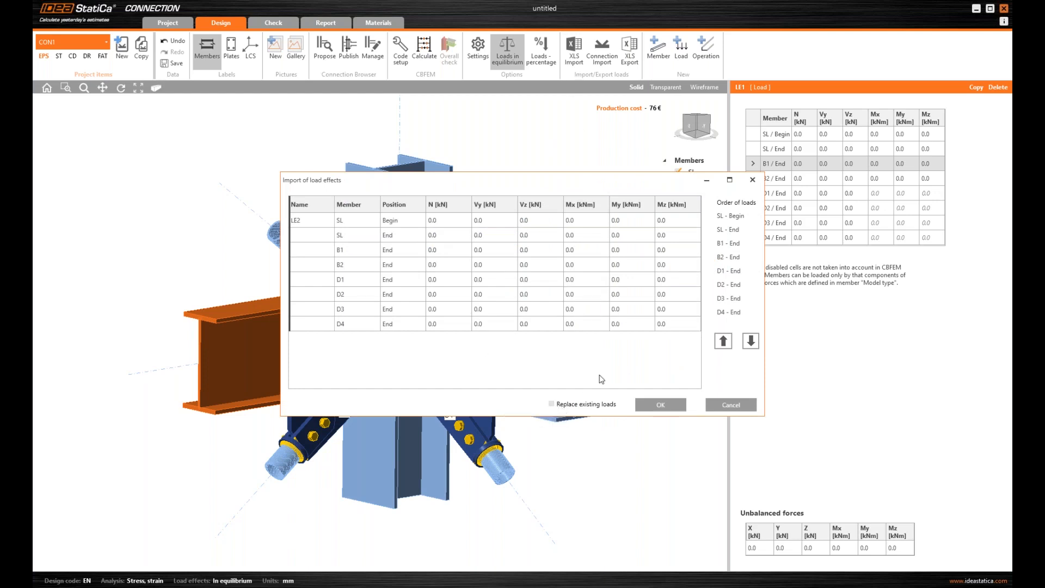
left_click(576, 405)
mouse_move(161, 577)
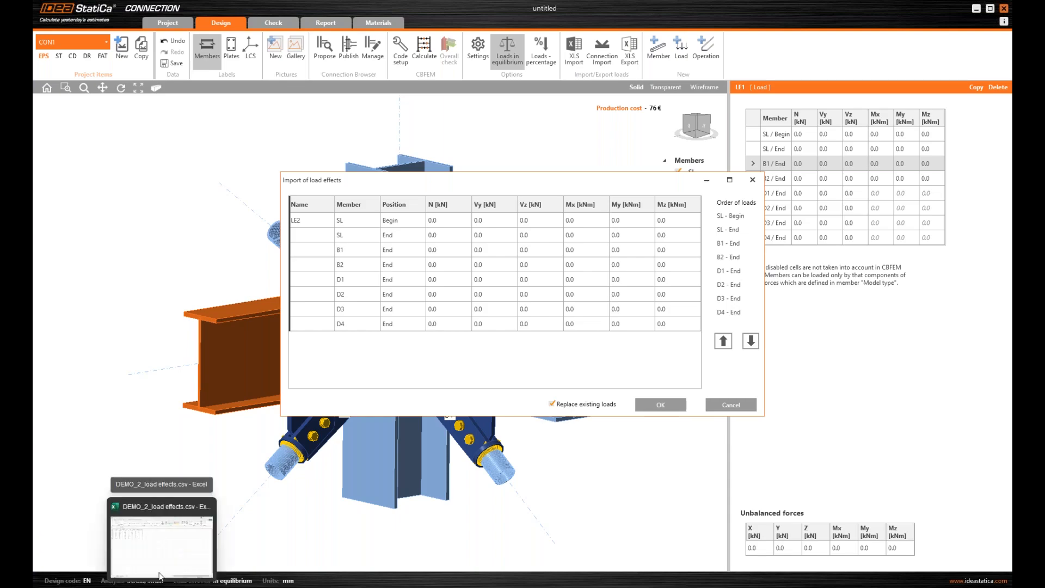
left_click(165, 555)
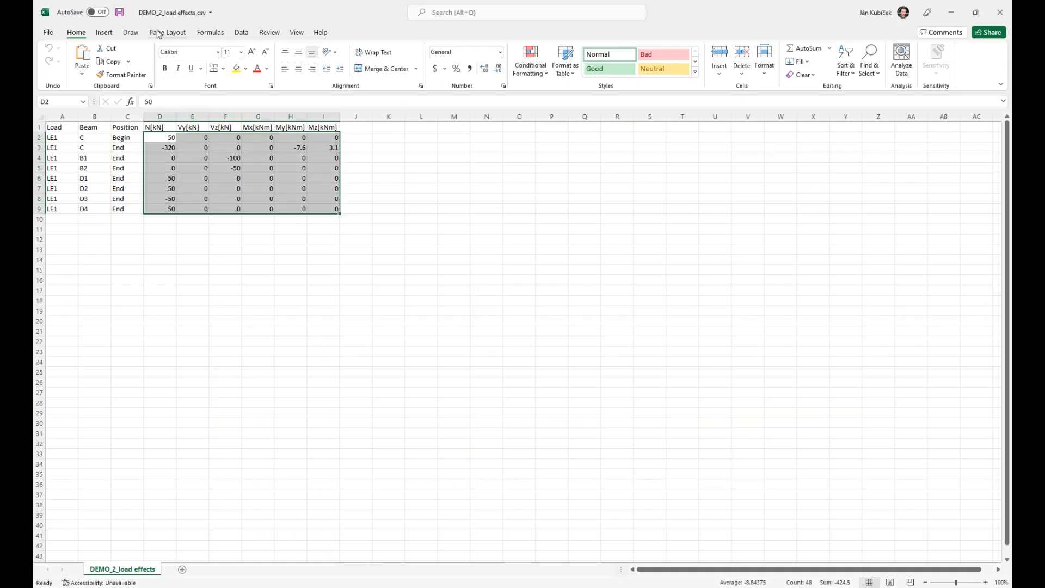
left_click(160, 137)
left_click_drag(159, 136, 321, 208)
key("ctrl+c")
Return to IDEA StatiCa, paste the copied forces into the import table from SL Begin N onward, and confirm the import.
mouse_move(249, 578)
left_click(324, 502)
left_click(446, 220)
key("ctrl+v")
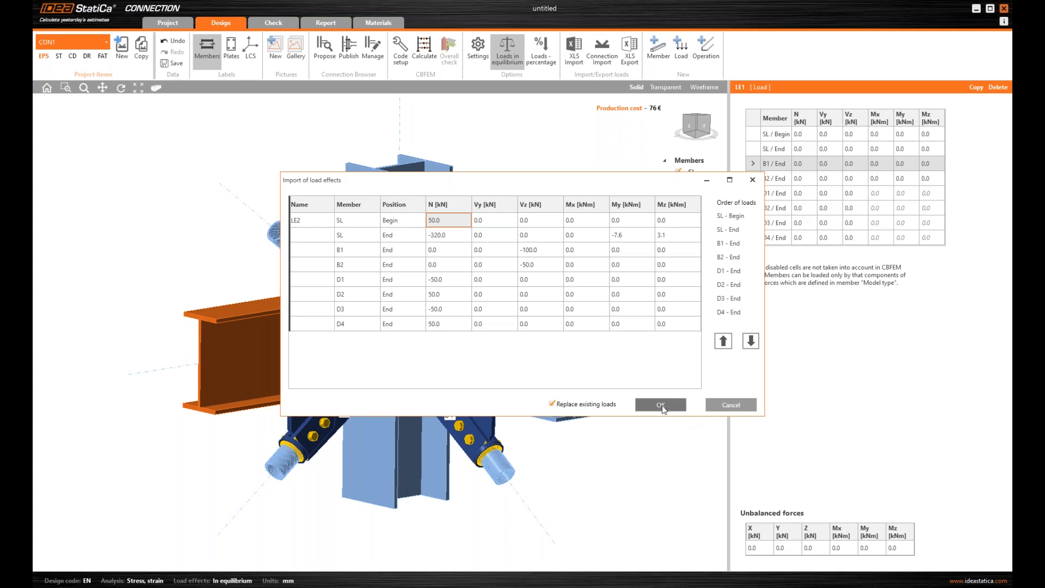
left_click(662, 405)
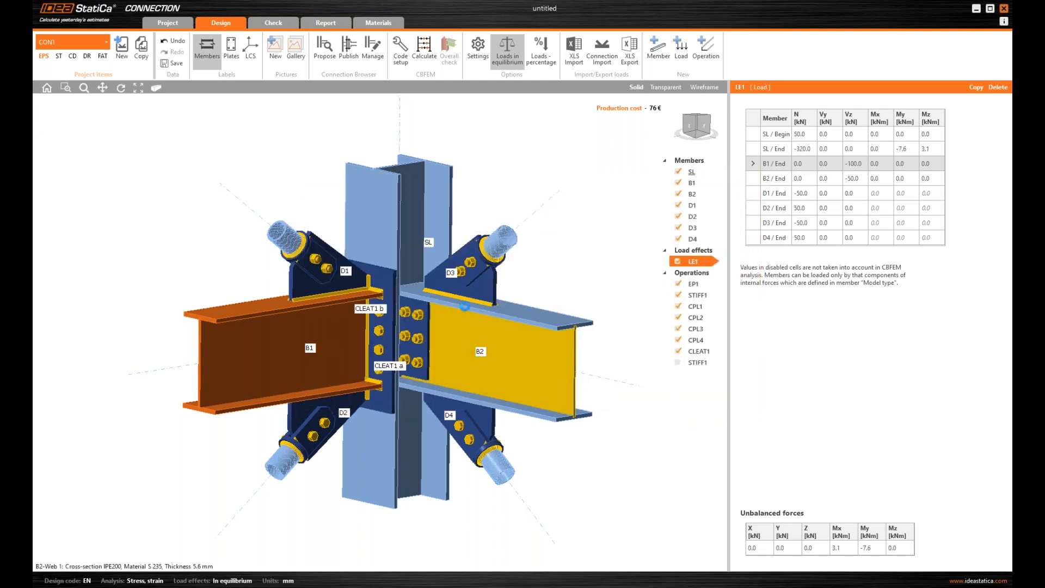
Set the forces of beam B1 to act in Position instead of in the node.
mouse_move(530, 308)
middle_mouse_down()
mouse_move(462, 320)
mouse_move(539, 299)
middle_mouse_up()
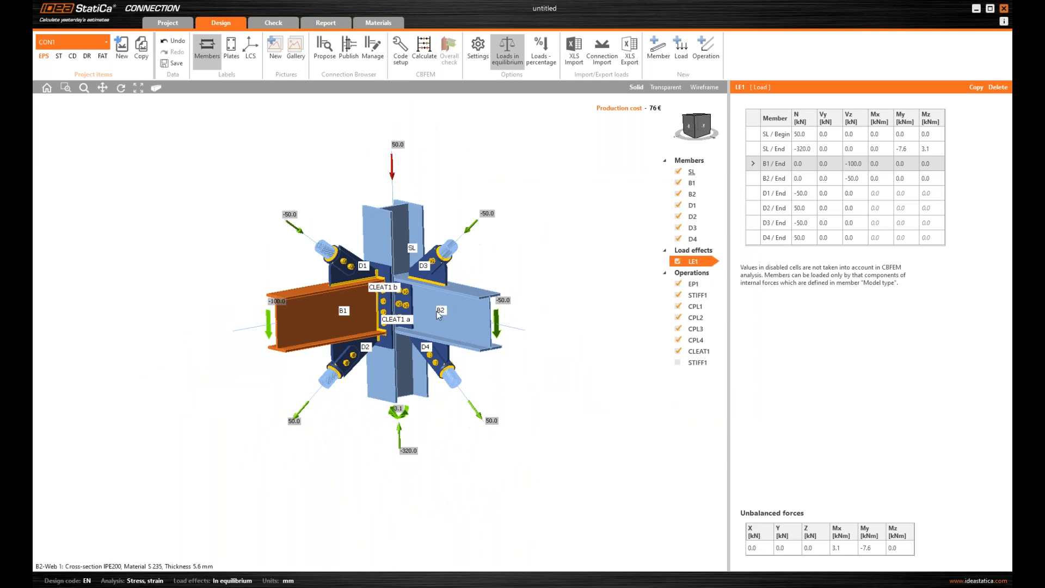
scroll(419, 313, "up", 2)
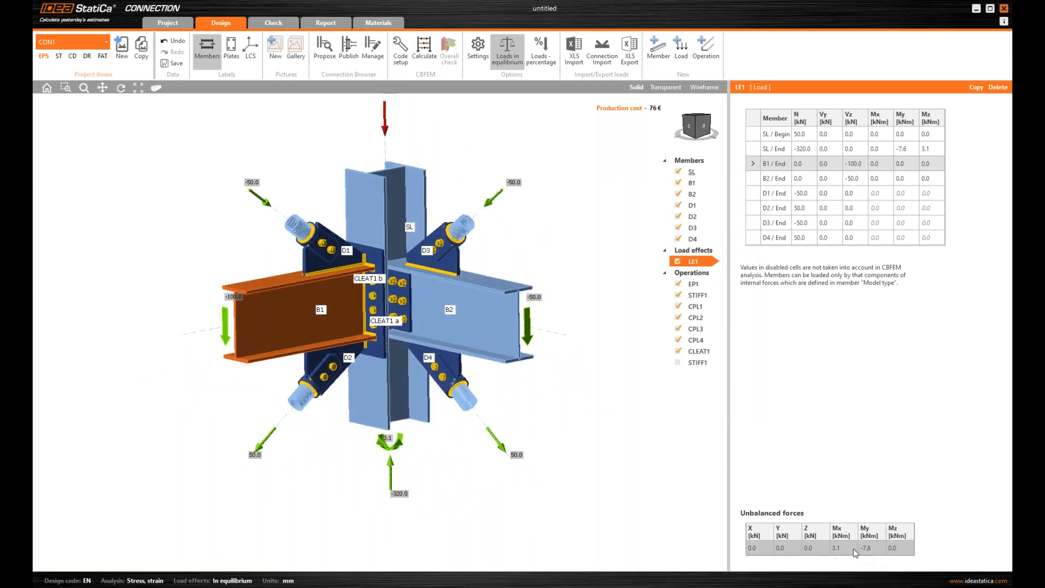
scroll(418, 330, "up", 4)
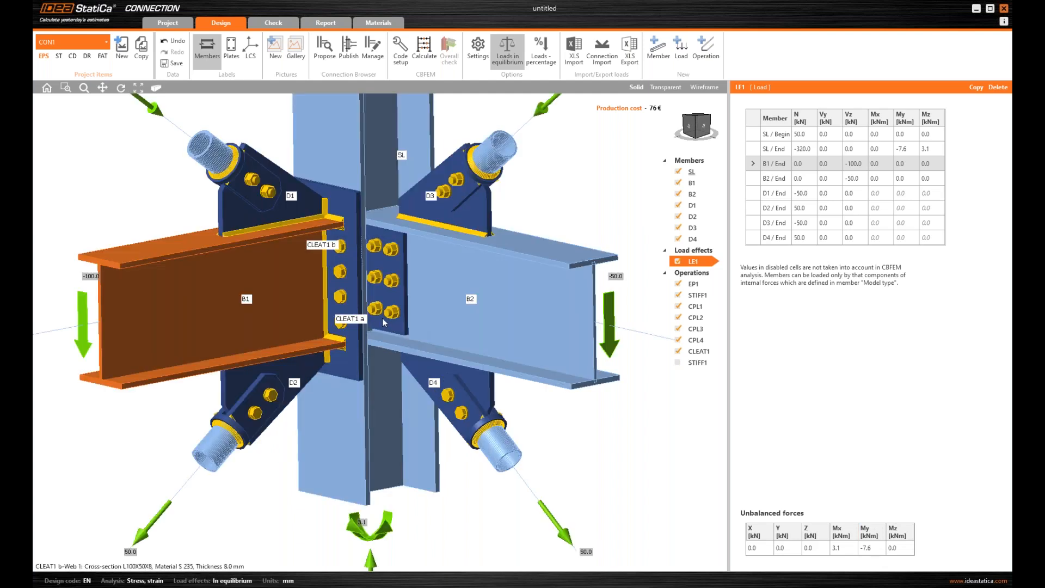
scroll(385, 322, "down", 2)
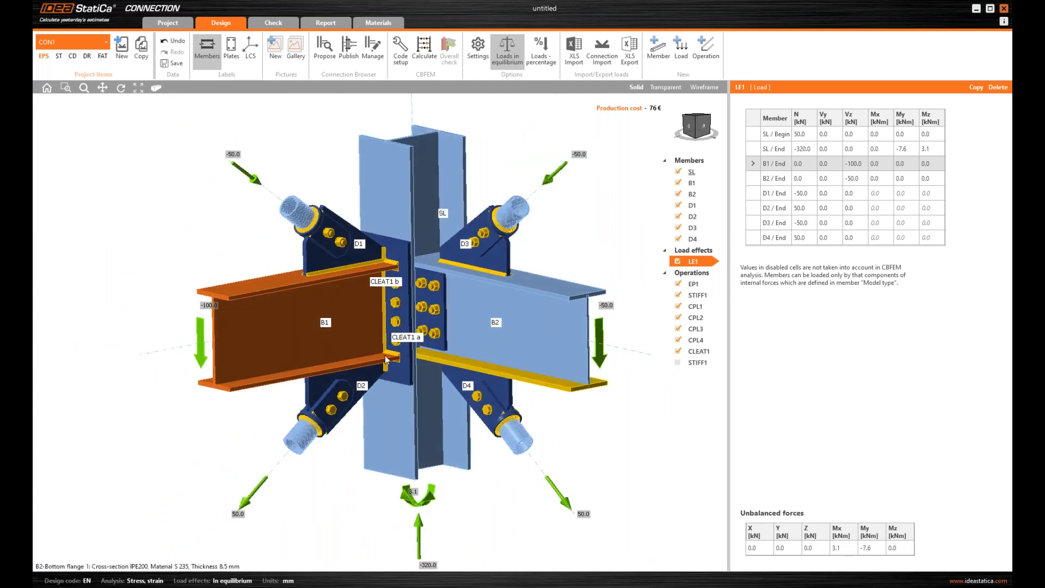
middle_click_drag(135, 319, 122, 291)
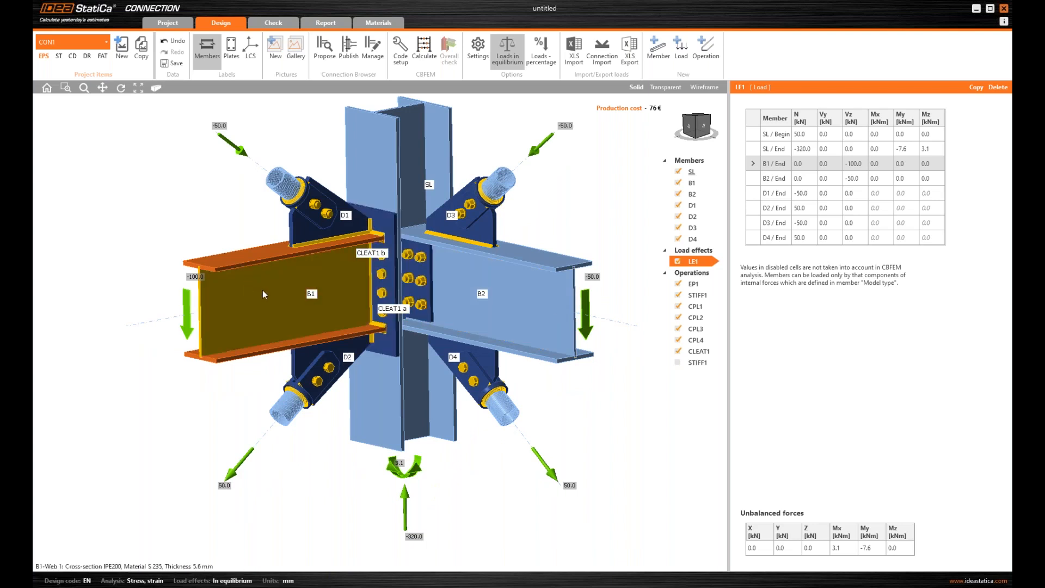
left_click(253, 297)
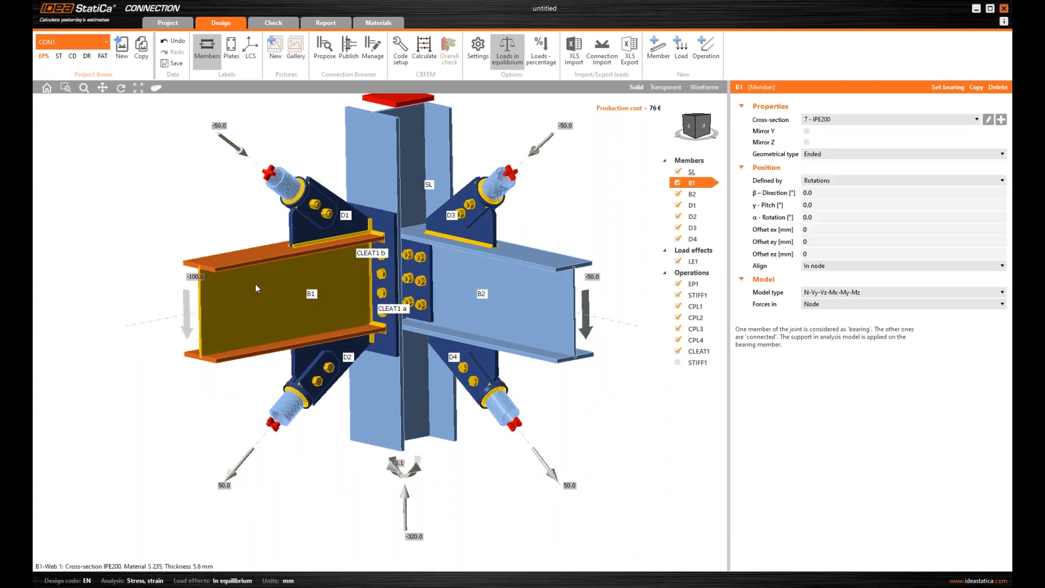
left_click(840, 305)
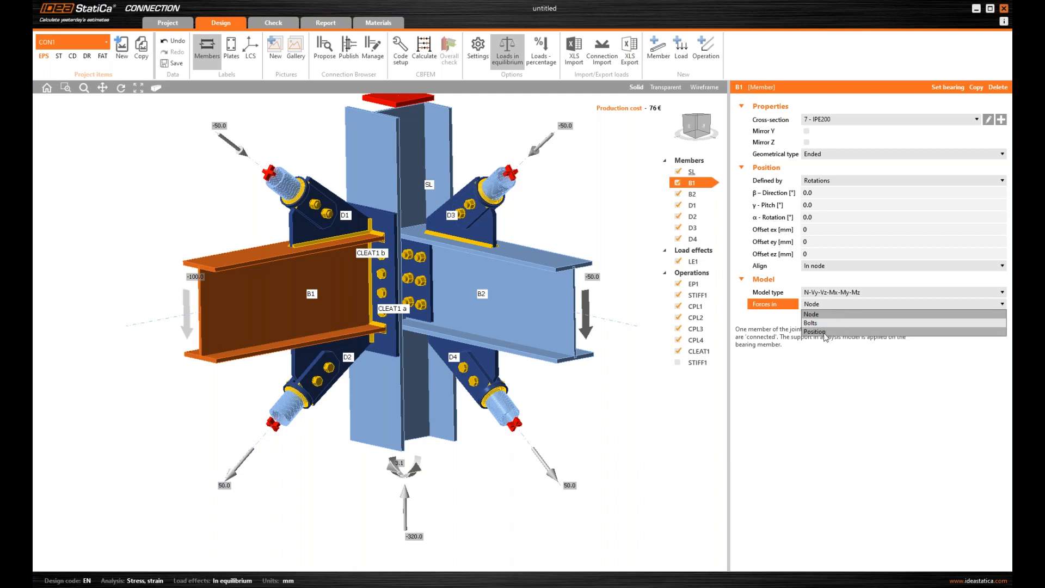
Set the X position of beam B1's forces to 76 mm.
left_click(704, 128)
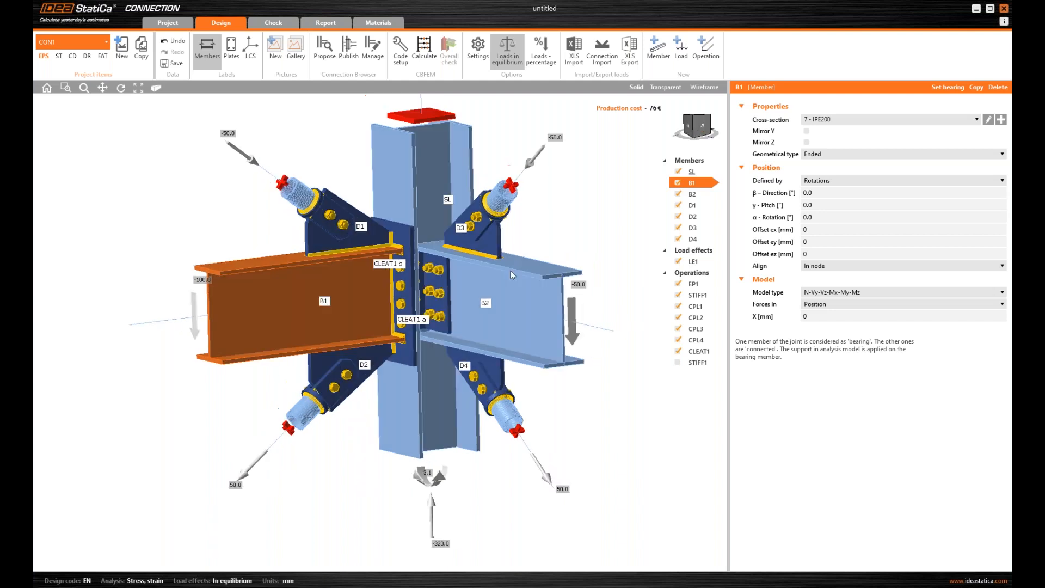
scroll(452, 315, "up", 5)
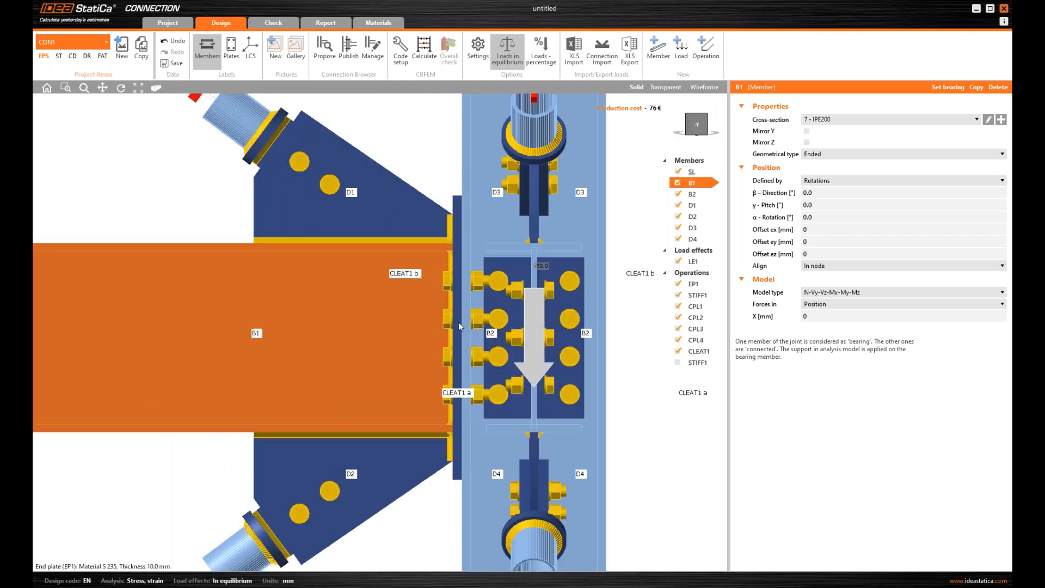
left_click(790, 316)
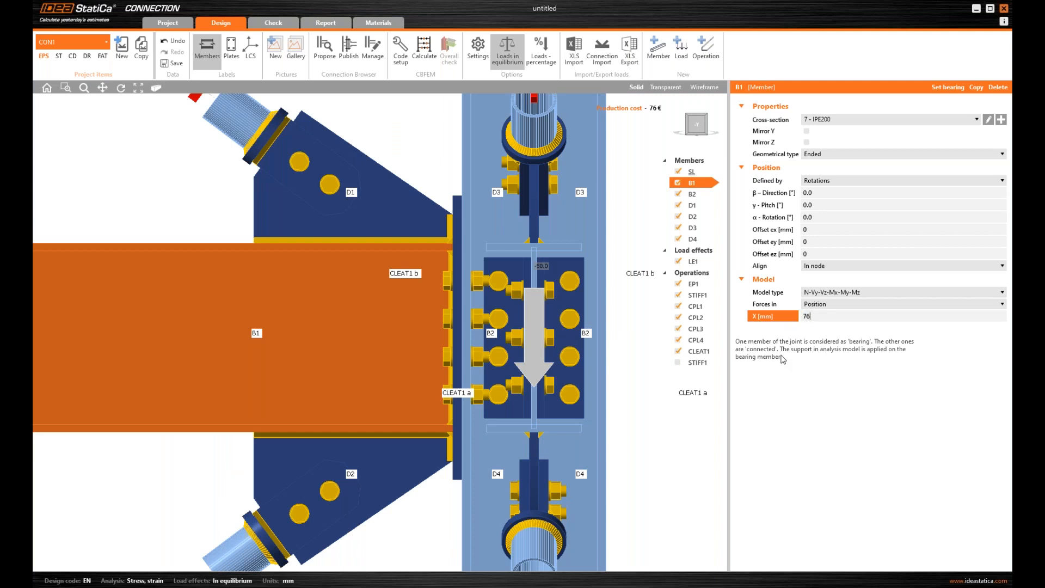
type("76")
key("Return")
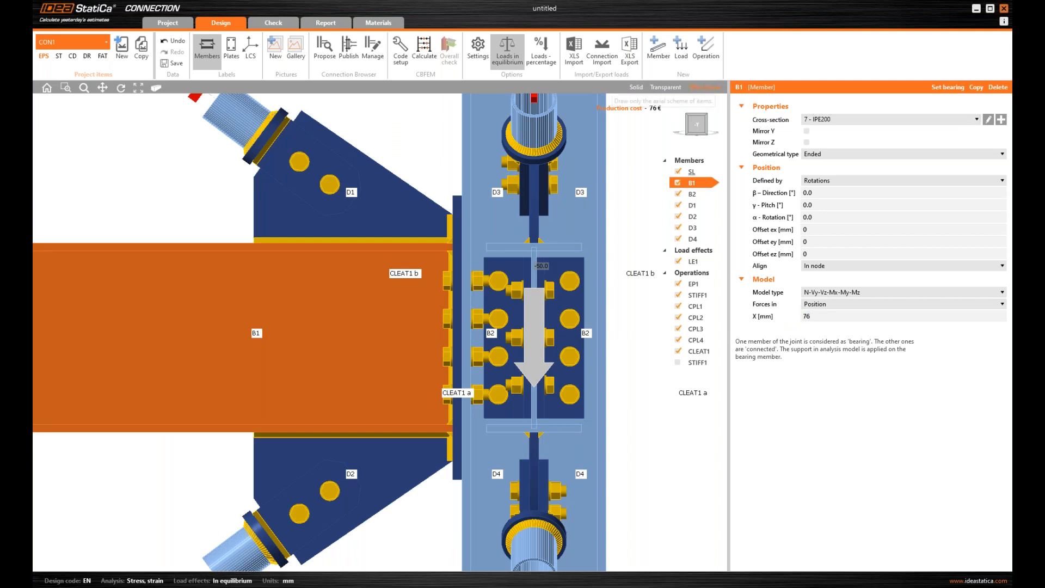
Show the model in wireframe and examine B1's bending moment diagram for LE1 where it crosses the end plate.
left_click(706, 87)
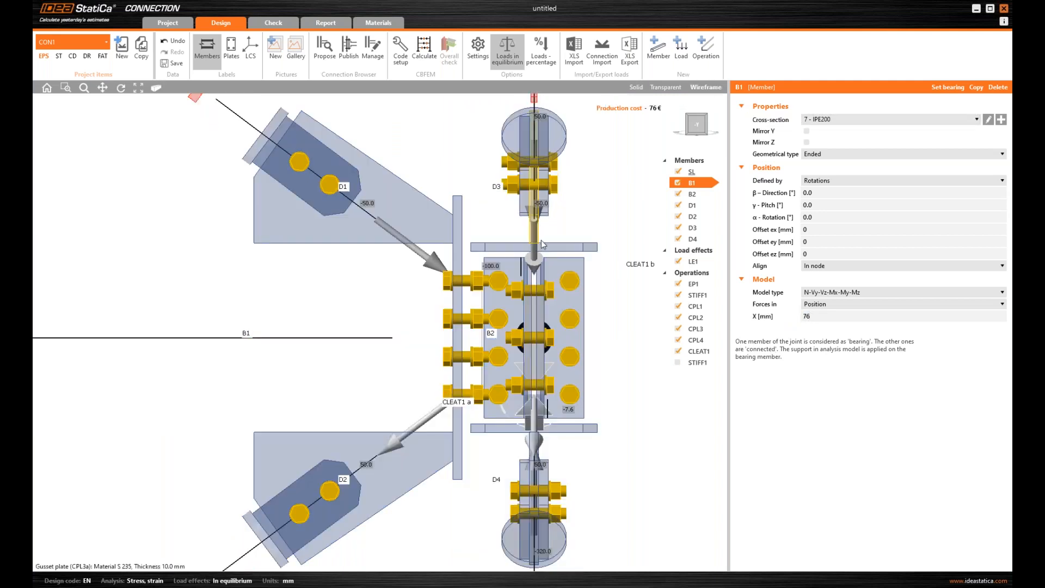
left_click(703, 263)
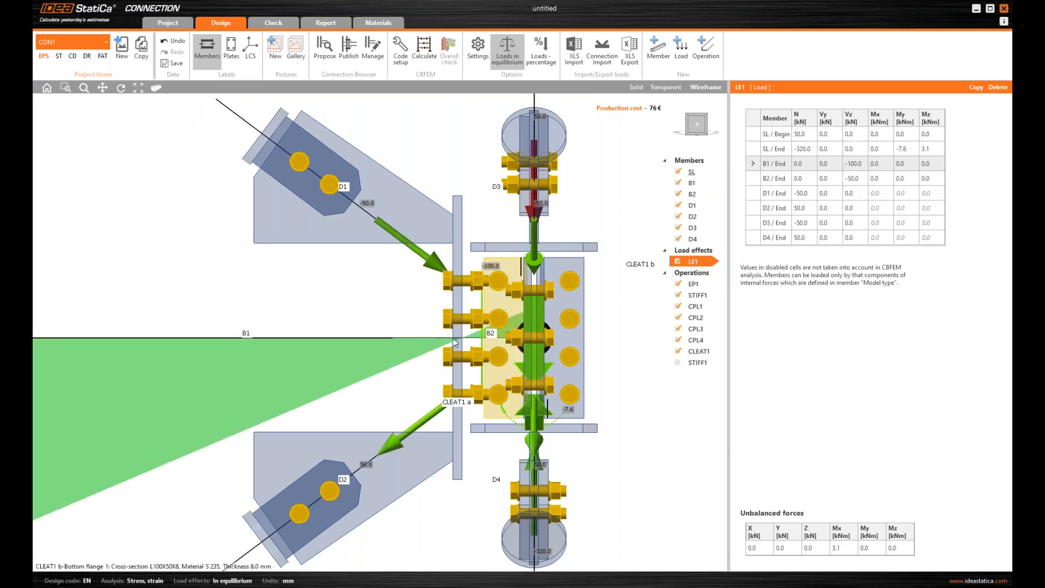
scroll(453, 338, "up", 8)
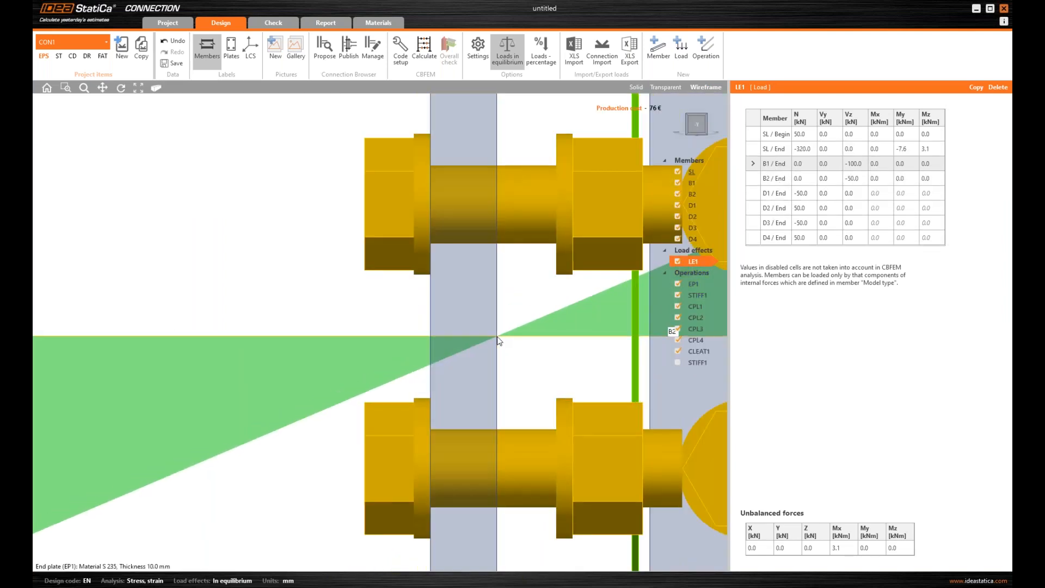
Set the forces of beam B2 to act in Bolts instead of in the node.
scroll(499, 342, "down", 8)
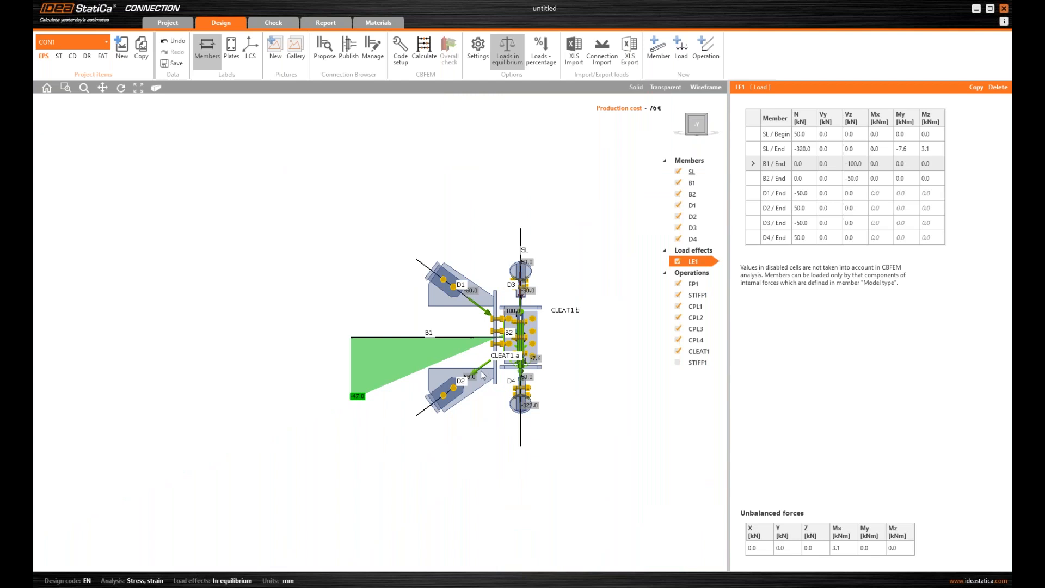
right_click_drag(523, 388, 552, 391)
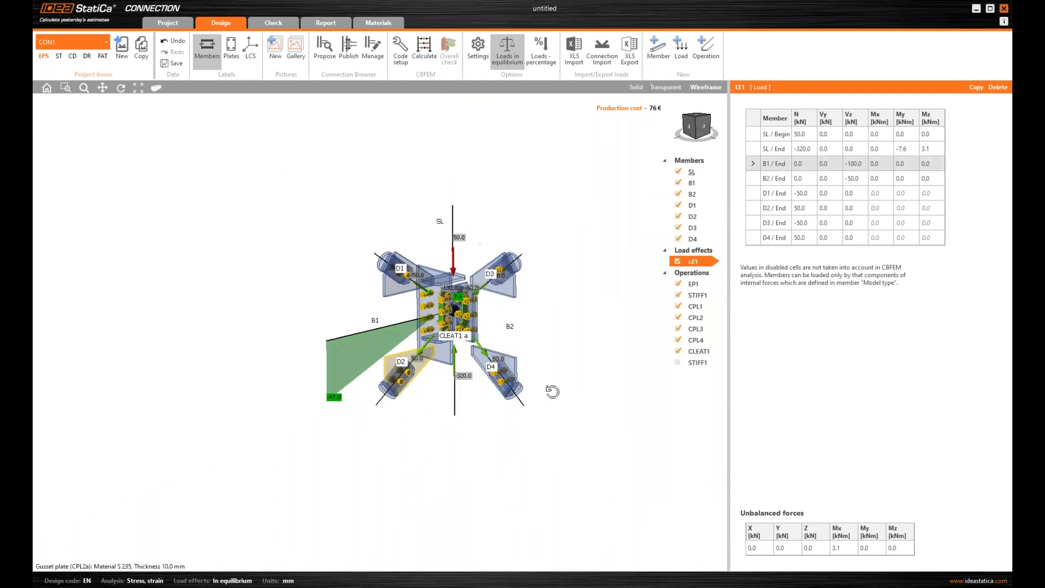
left_click(544, 339)
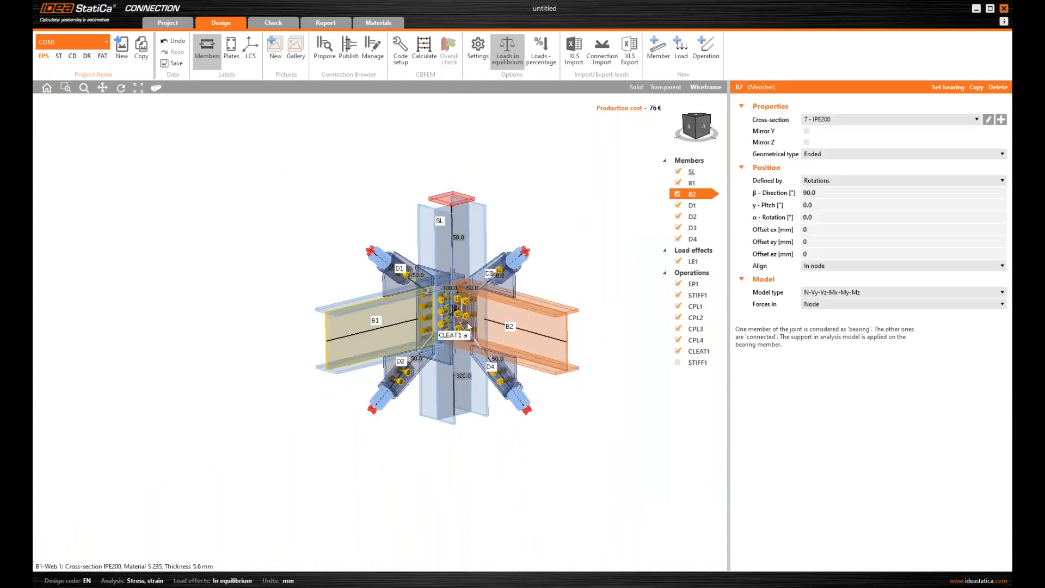
scroll(481, 306, "up", 5)
scroll(480, 306, "up", 2)
scroll(386, 265, "down", 2)
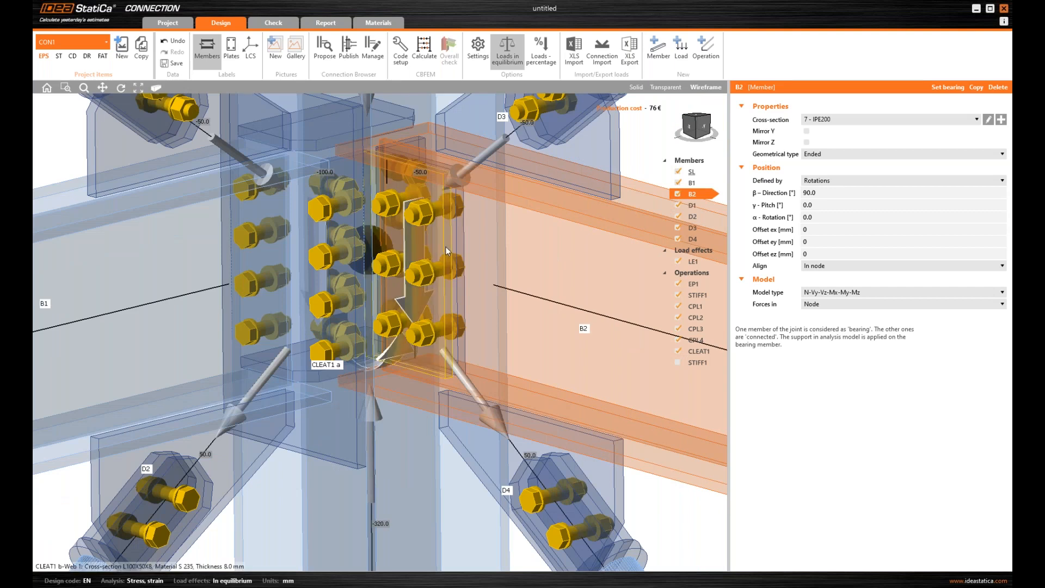
left_click(832, 303)
left_click(820, 324)
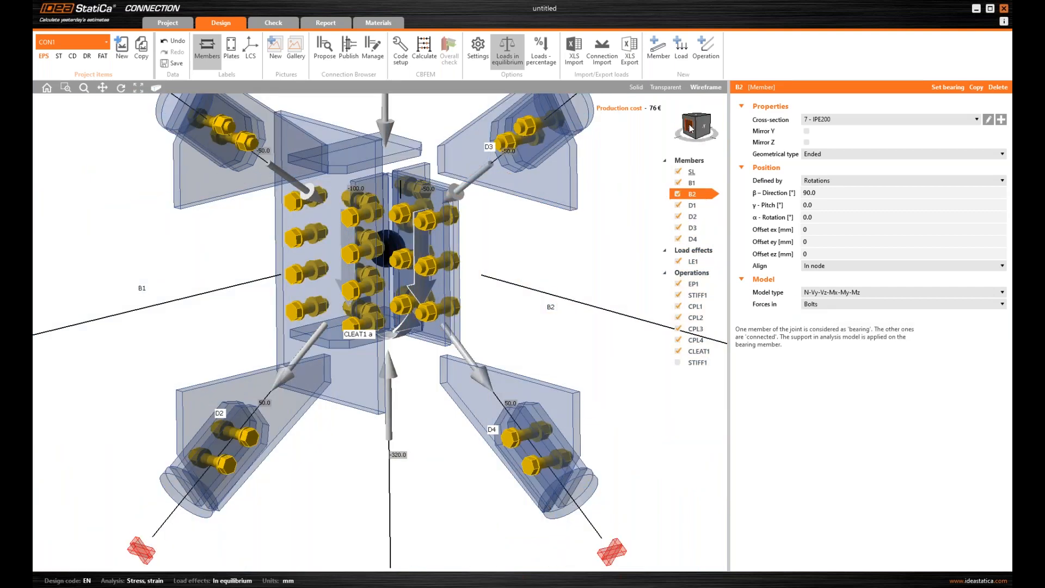
Display B2's bending moment diagram for LE1 in side view and examine where it crosses zero relative to the cleat bolts.
left_click(689, 129)
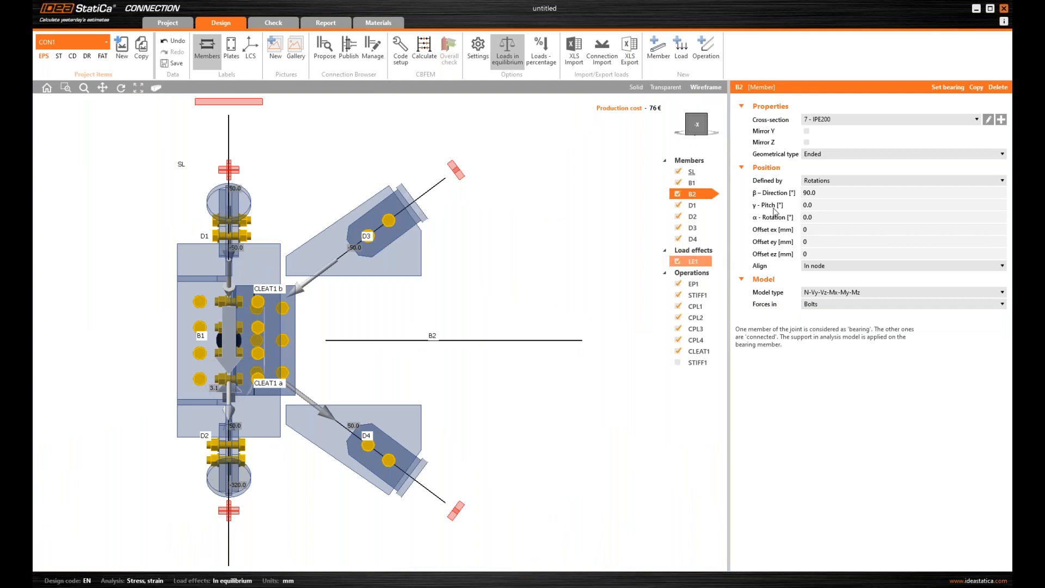
left_click(694, 261)
left_click(774, 178)
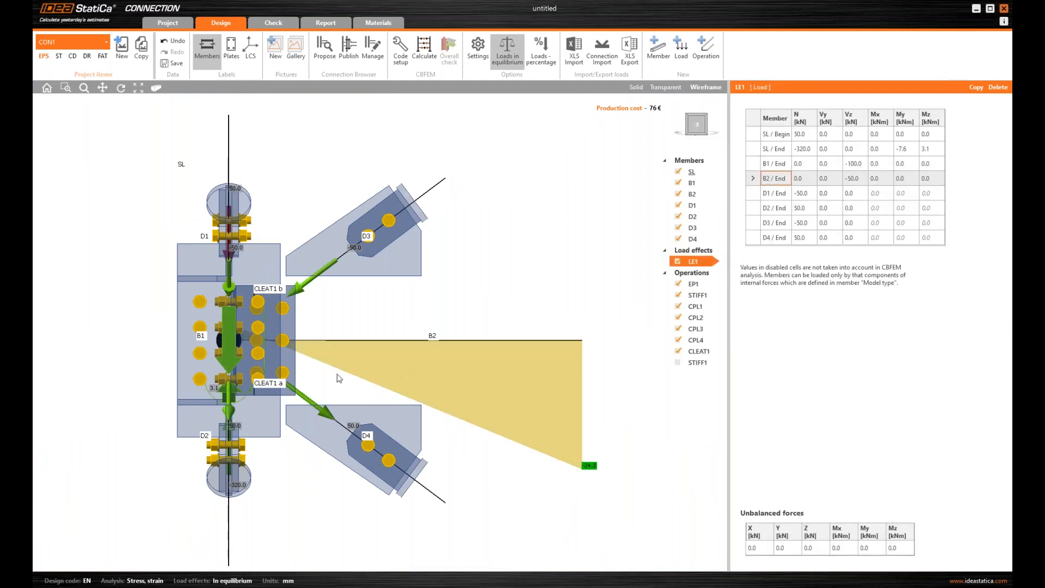
scroll(289, 330, "up", 10)
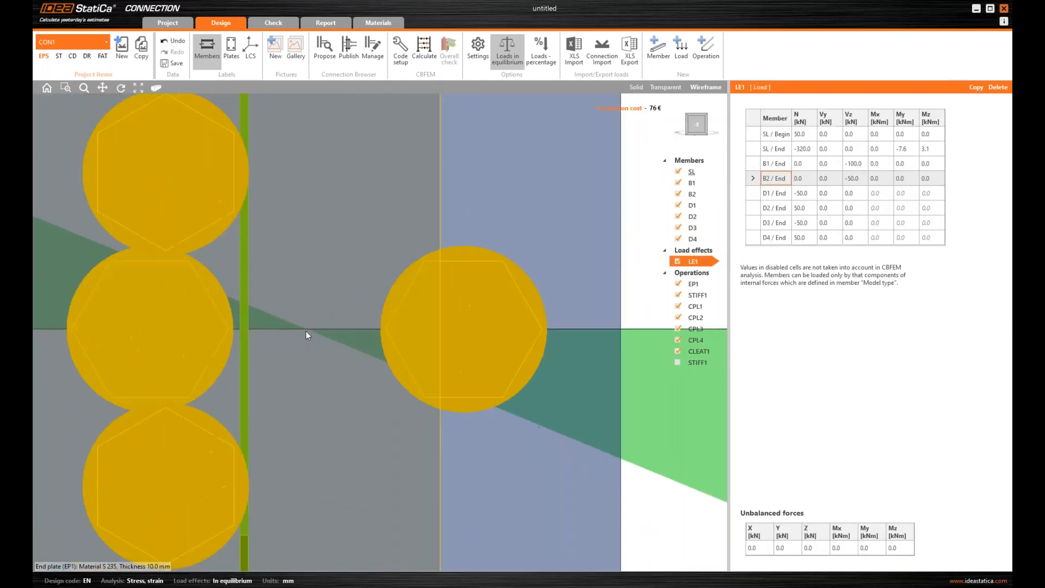
scroll(306, 331, "down", 6)
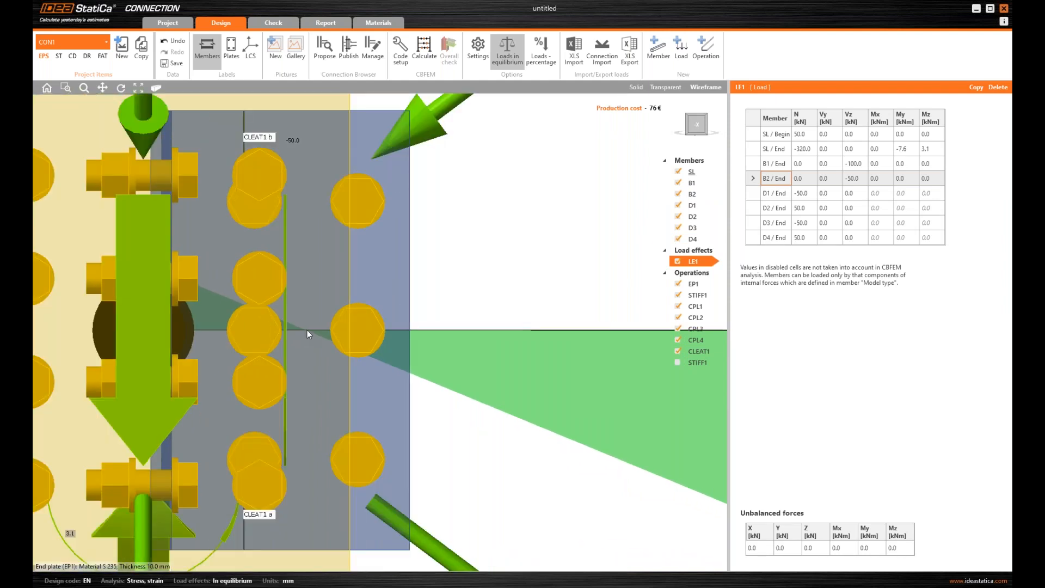
scroll(307, 330, "down", 4)
right_click_drag(307, 330, 331, 348)
scroll(331, 345, "down", 3)
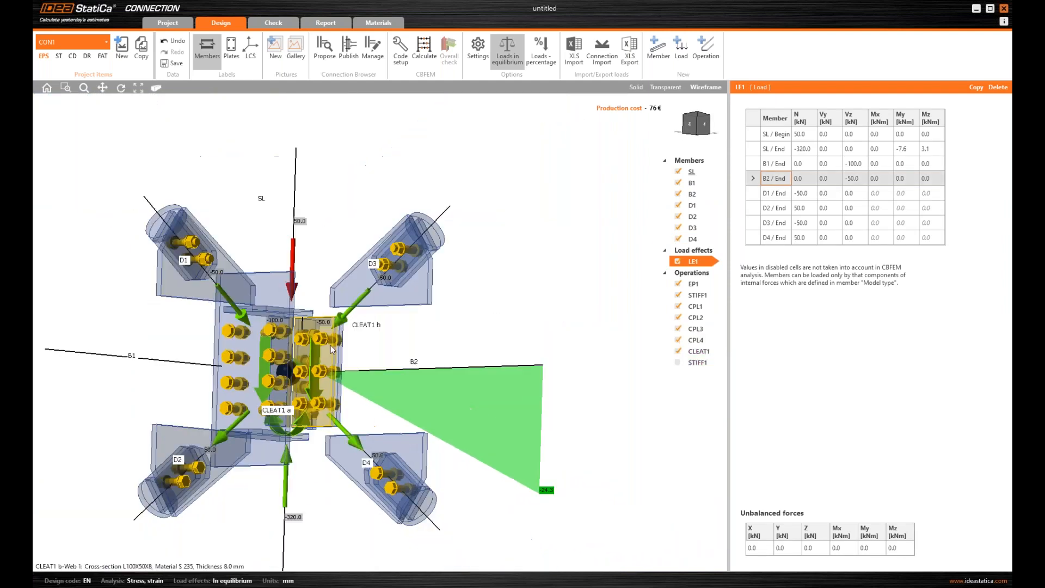
Run the CBFEM calculation of the connection.
right_click_drag(356, 222, 407, 229)
middle_click_drag(407, 228, 529, 223)
left_click(425, 52)
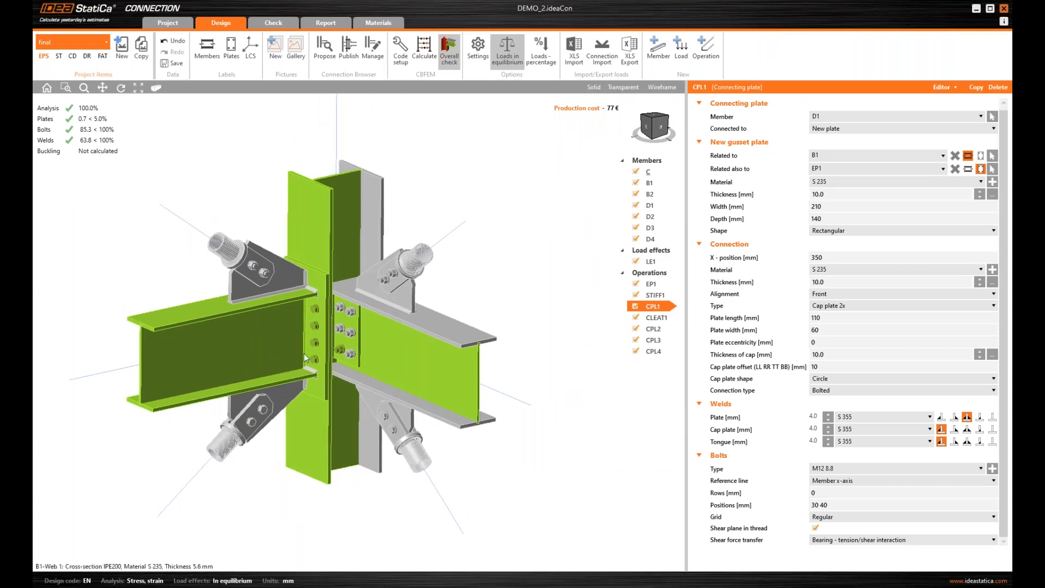
Display the plastic strain on the deformed, meshed model and examine the column, beams, gussets and bolt holes from several sides.
right_click_drag(298, 355, 344, 398)
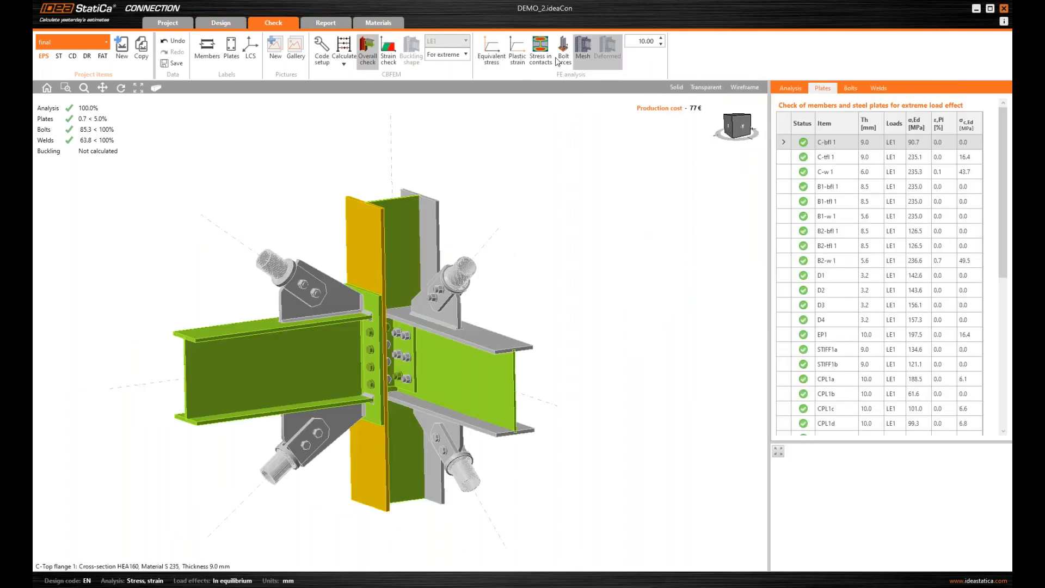
left_click(518, 54)
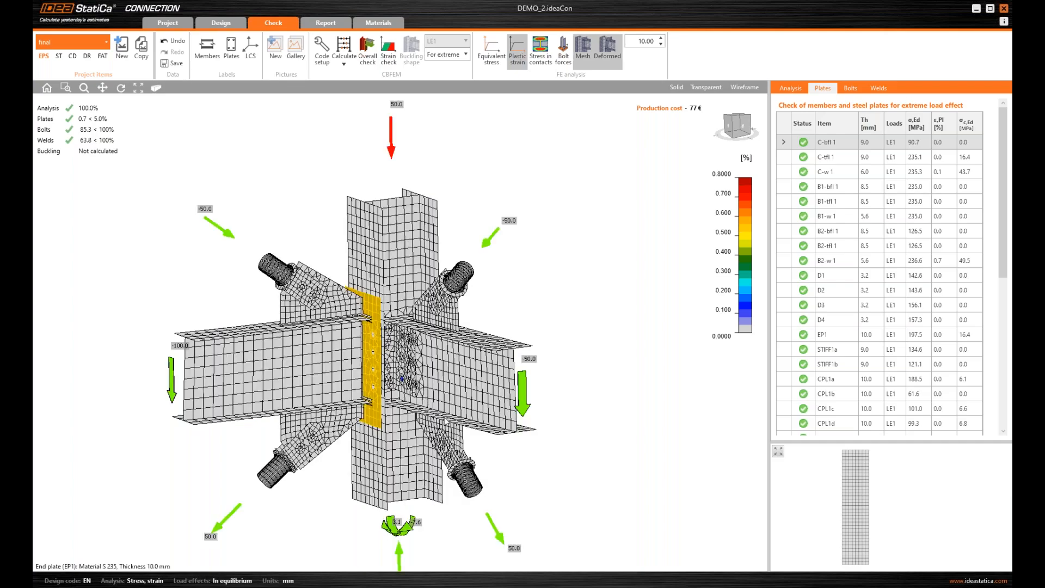
scroll(380, 381, "up", 3)
middle_click_drag(566, 448, 539, 417)
scroll(482, 358, "down", 5)
middle_click_drag(474, 389, 330, 302)
scroll(305, 361, "up", 5)
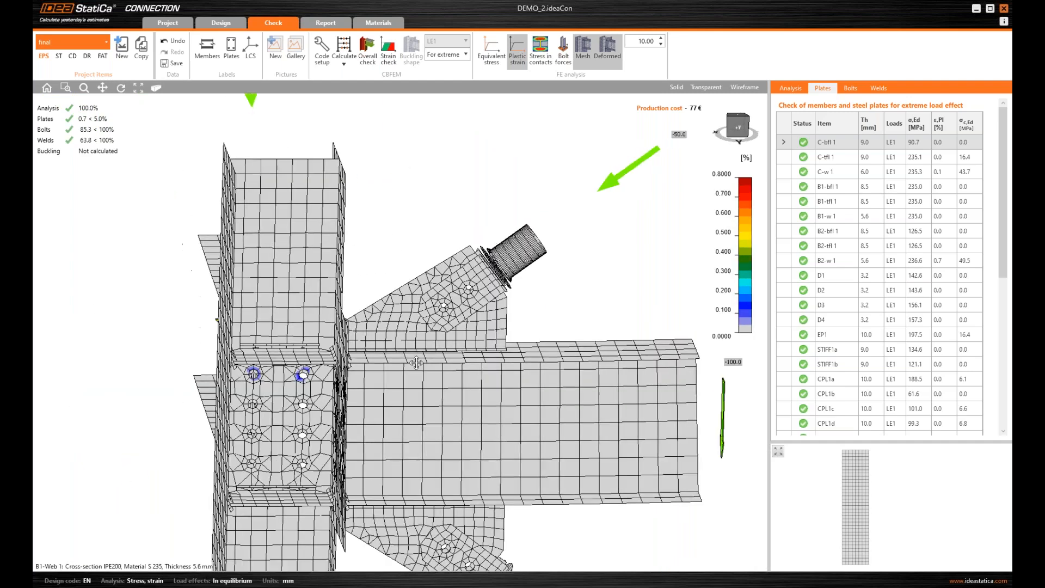
middle_click_drag(376, 325, 448, 315)
middle_click(376, 373)
middle_click(376, 373)
scroll(398, 357, "up", 2)
middle_click_drag(546, 300, 472, 315)
scroll(492, 315, "down", 2)
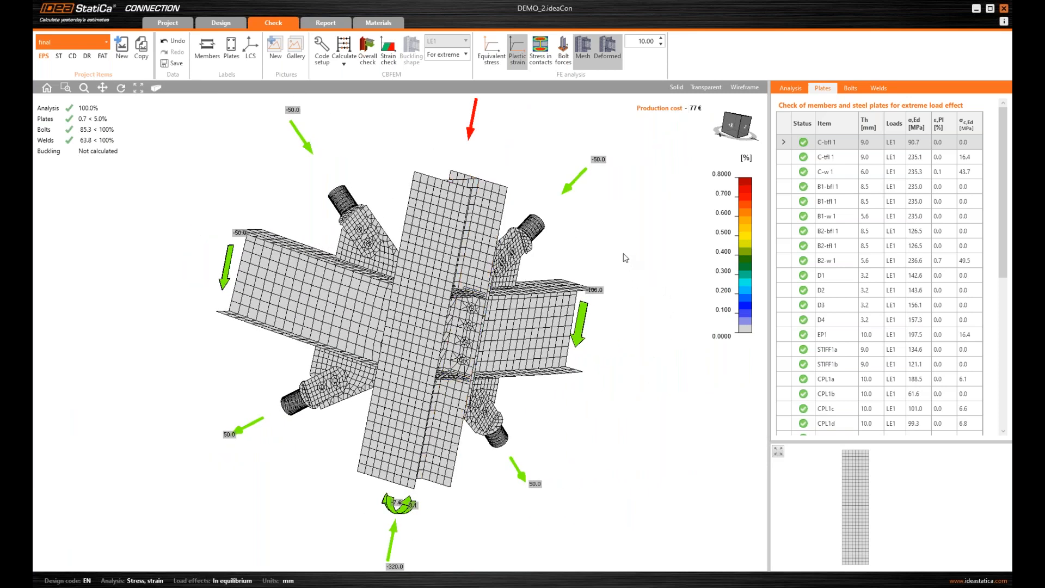
right_click_drag(612, 256, 480, 327)
right_click_drag(444, 378, 314, 294)
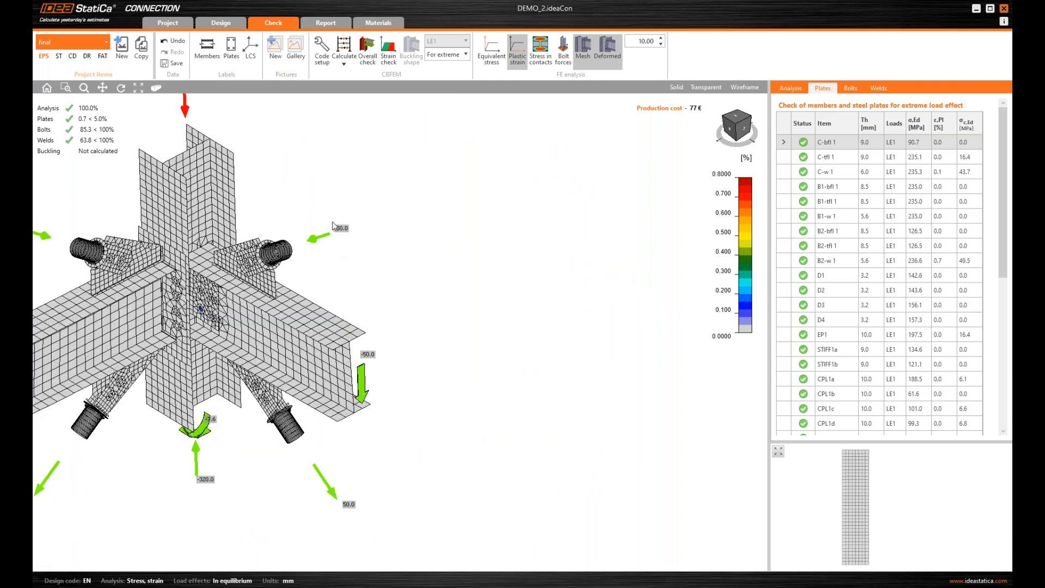
middle_click_drag(313, 294, 430, 317)
middle_click_drag(364, 400, 375, 403)
right_click_drag(376, 402, 381, 333)
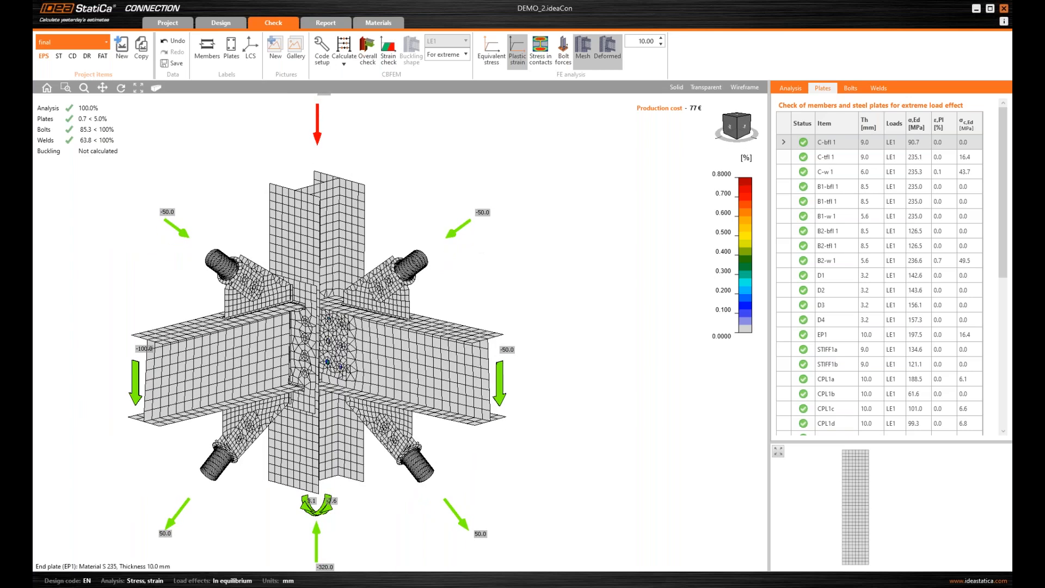
middle_click_drag(383, 331, 457, 312)
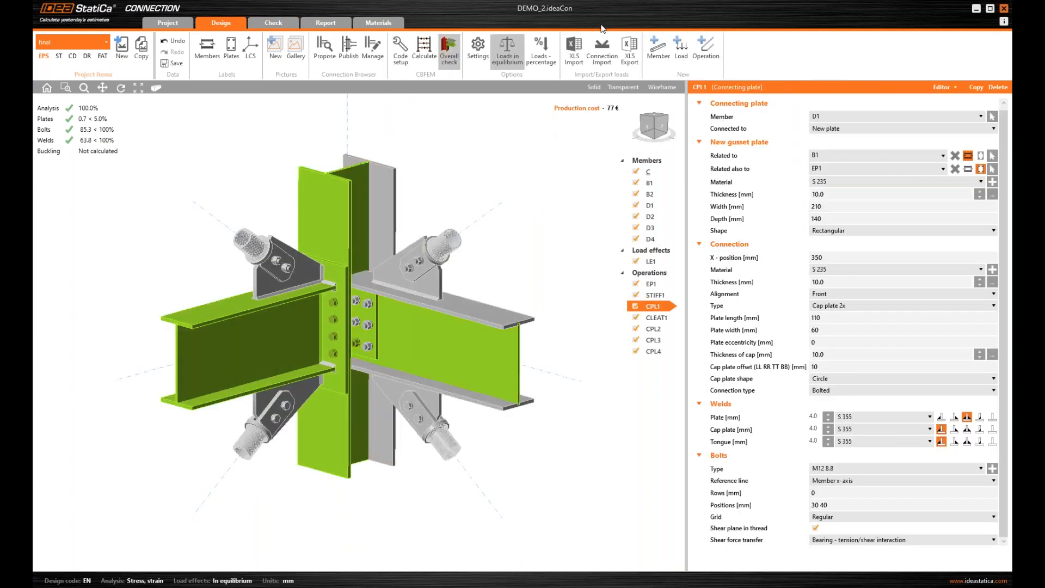
Deactivate members B2, D3 and D4 and the operations CPL3, CPL4 and CLEAT1, leaving the B1 side of the joint.
left_click(636, 236)
left_click(637, 195)
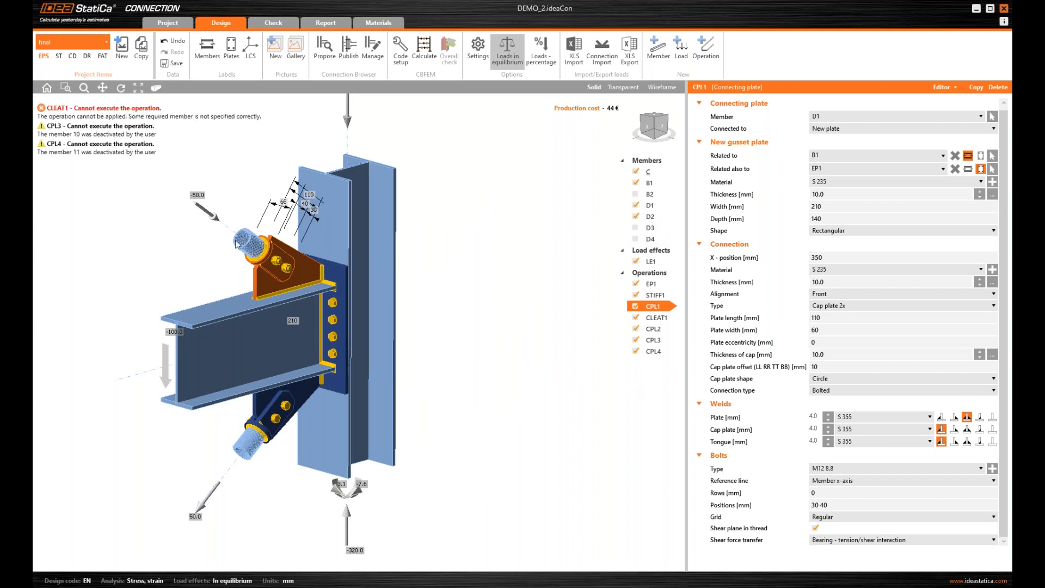
left_click(635, 352)
left_click(636, 340)
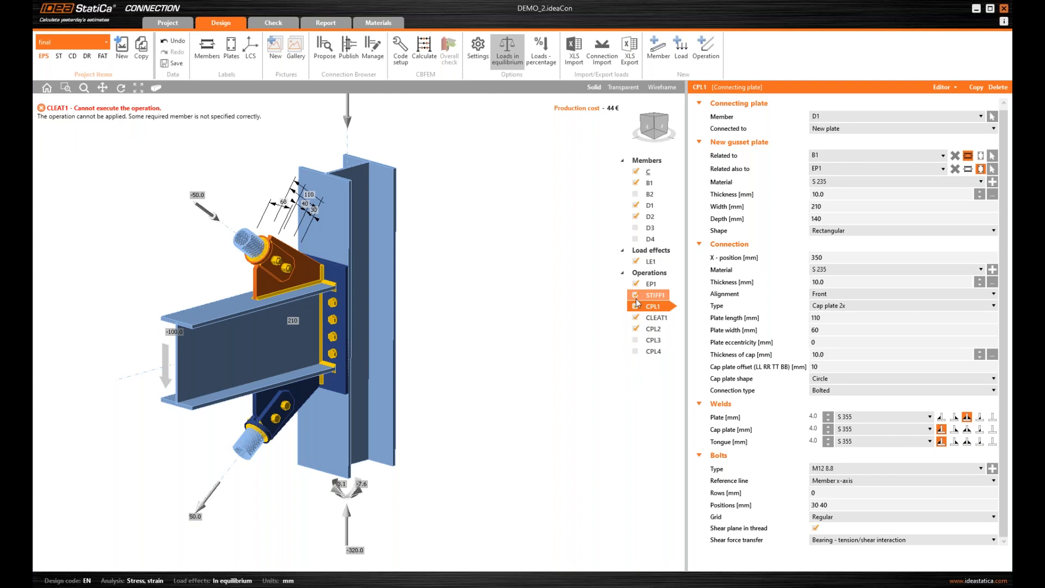
left_click(636, 318)
Review the publishing settings of the one-sided connection, with its name and private design set, and close them without publishing.
right_click_drag(409, 378, 386, 369)
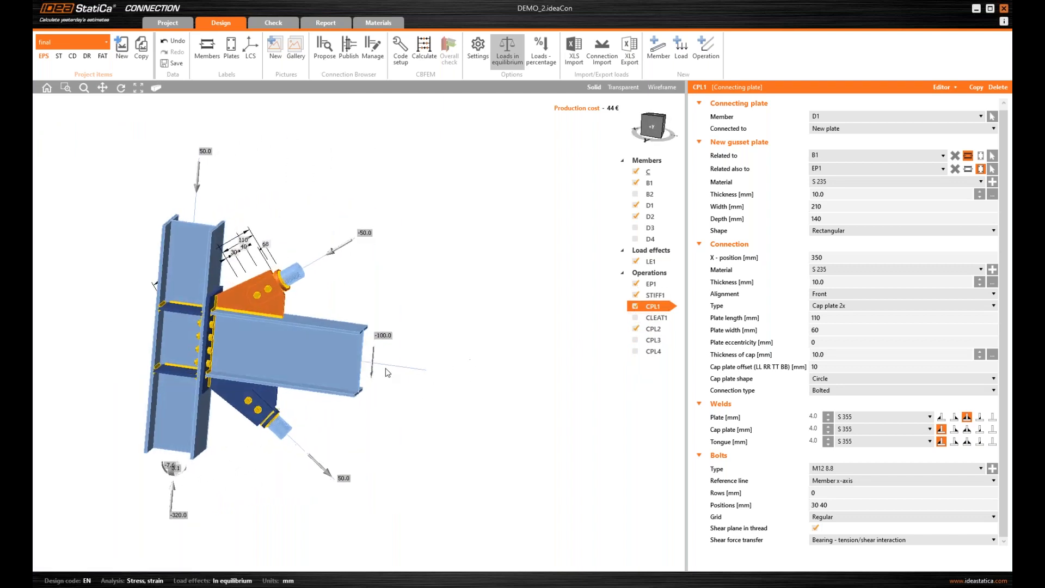
middle_click_drag(386, 368, 515, 348)
right_click_drag(515, 347, 453, 290)
middle_click_drag(453, 289, 453, 321)
right_click_drag(524, 282, 516, 269)
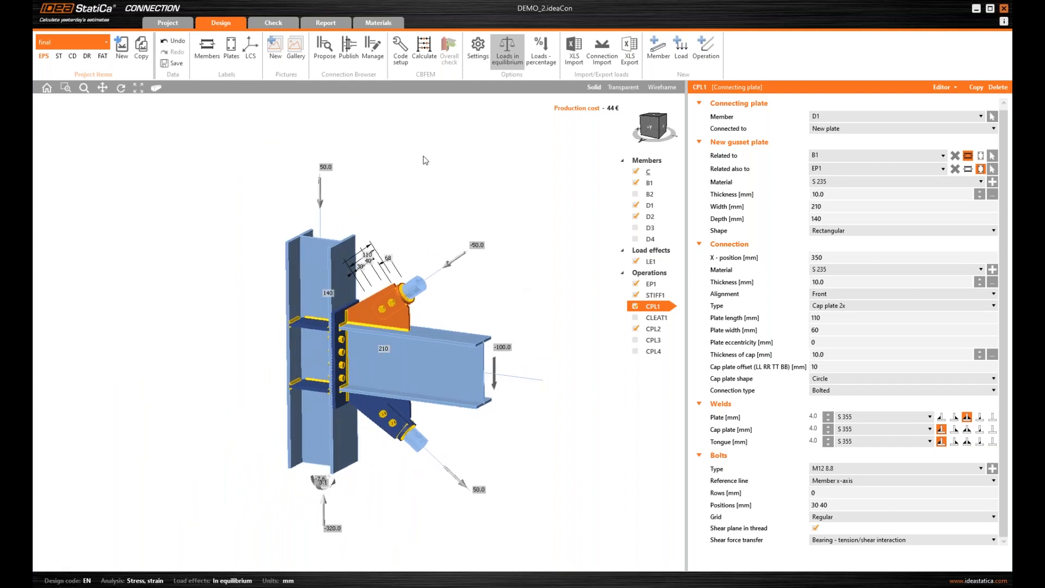
left_click(354, 57)
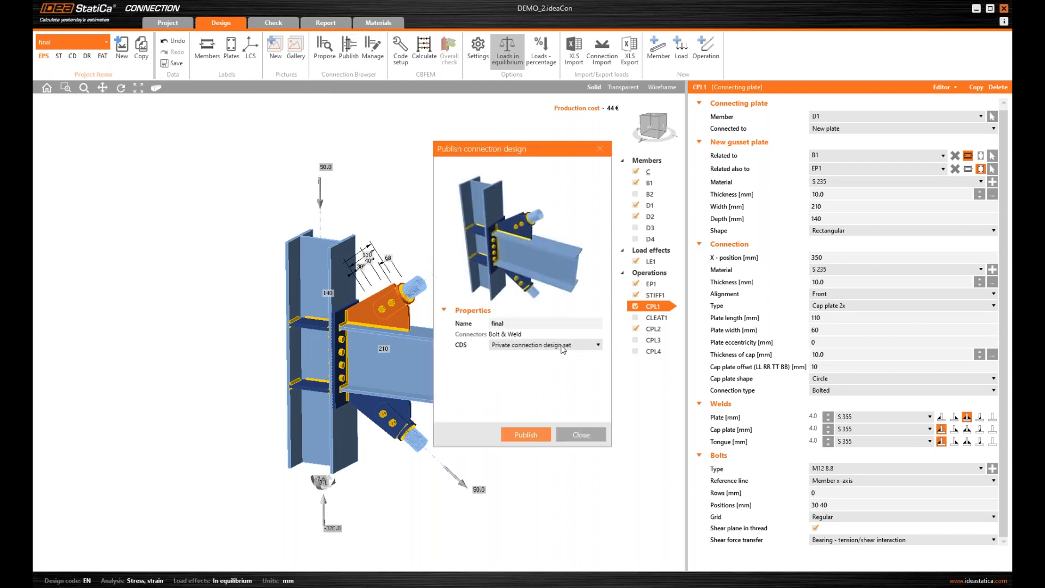
left_click(509, 323)
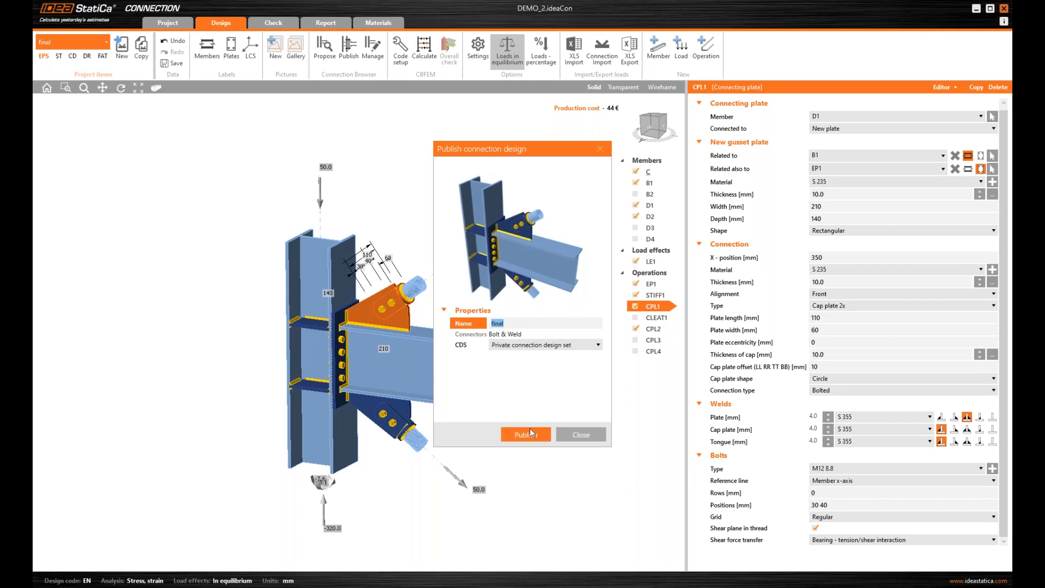
left_click(577, 436)
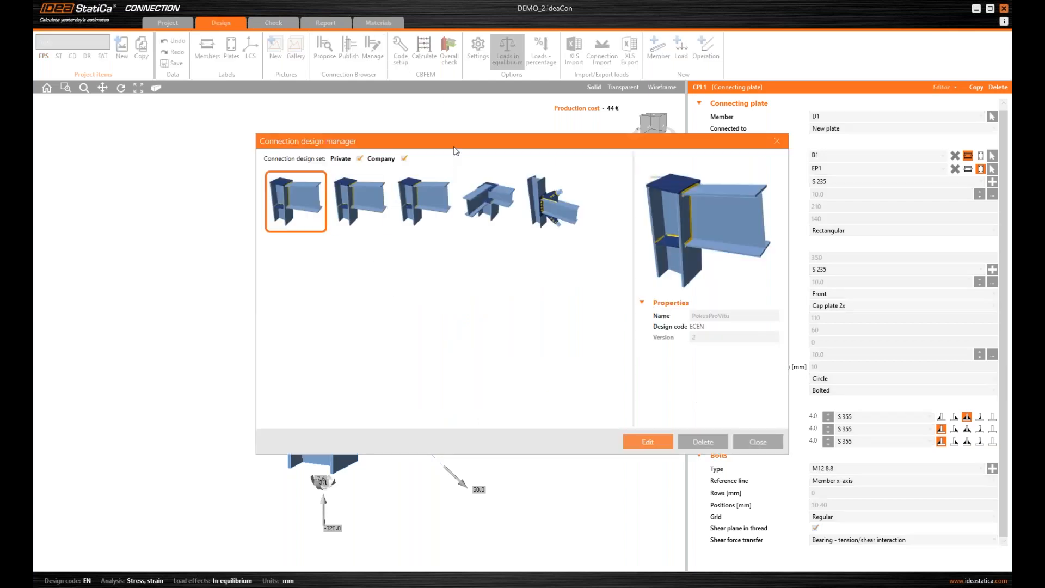
View the DEMO_1 side design in the connection design manager, hide the Company designs, and close the manager.
left_click_drag(451, 153, 429, 178)
left_click(517, 218)
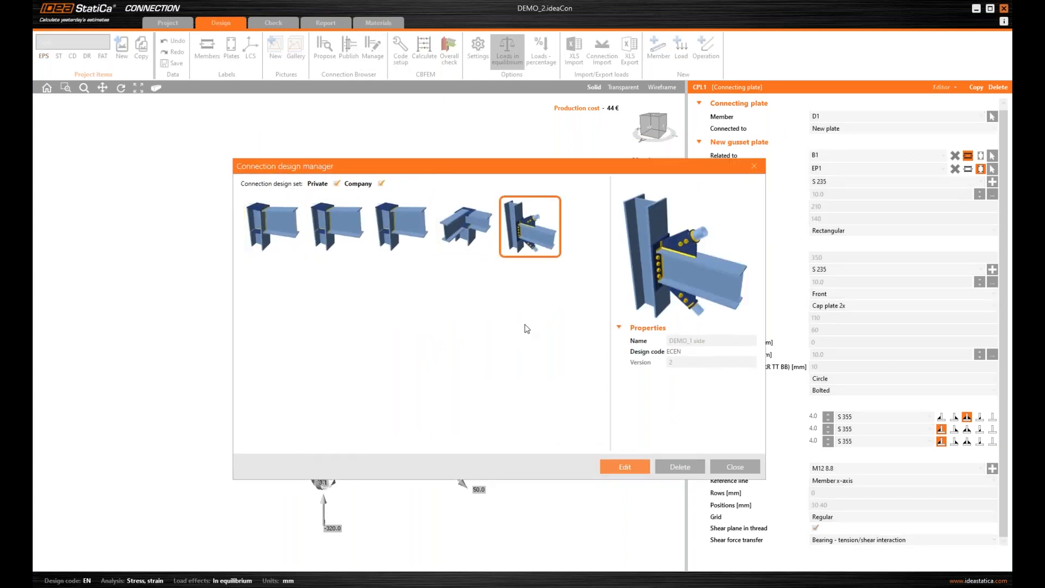
left_click(381, 184)
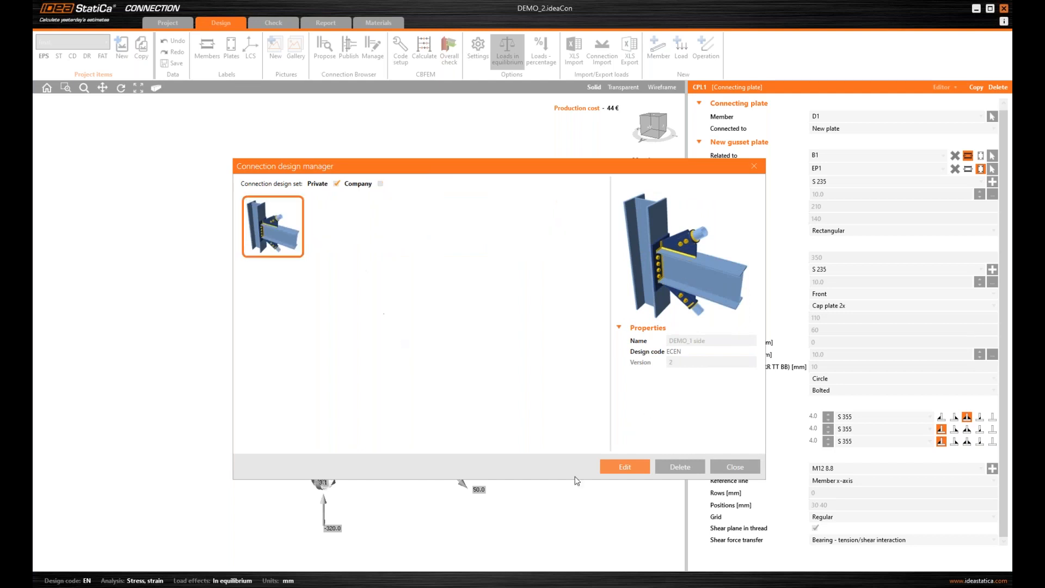
left_click(735, 468)
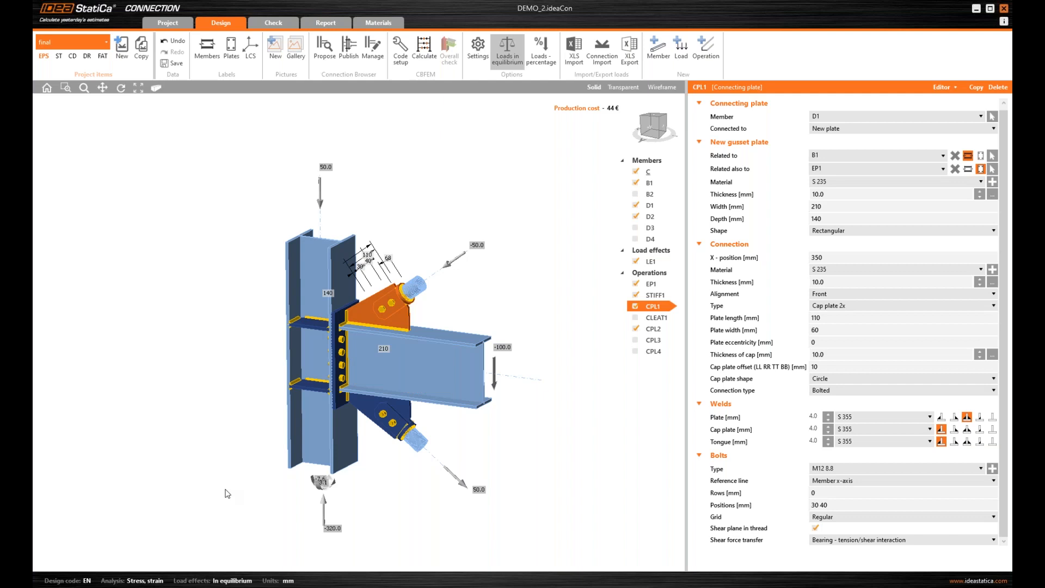
Switch to the FINAL folder in File Explorer and open DEMO_2_AISC propose_02.ideaCon.
mouse_move(140, 584)
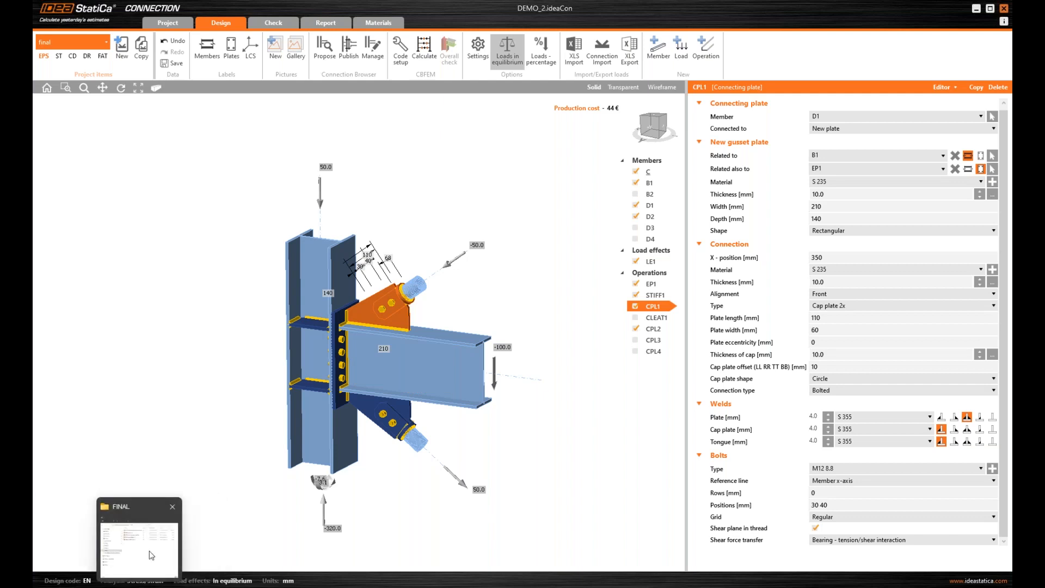
left_click(147, 552)
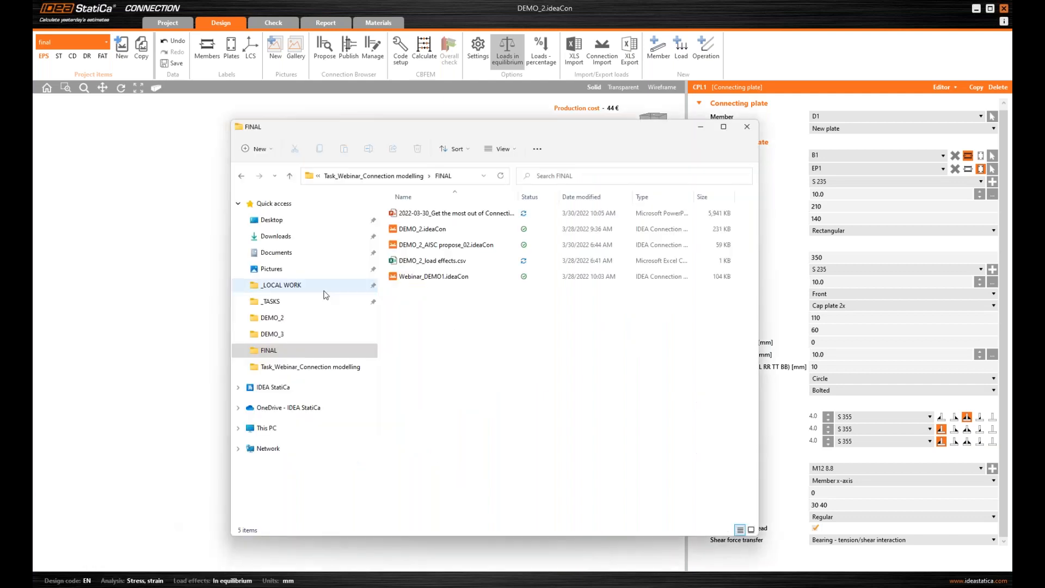
left_click(433, 246)
double_click(433, 246)
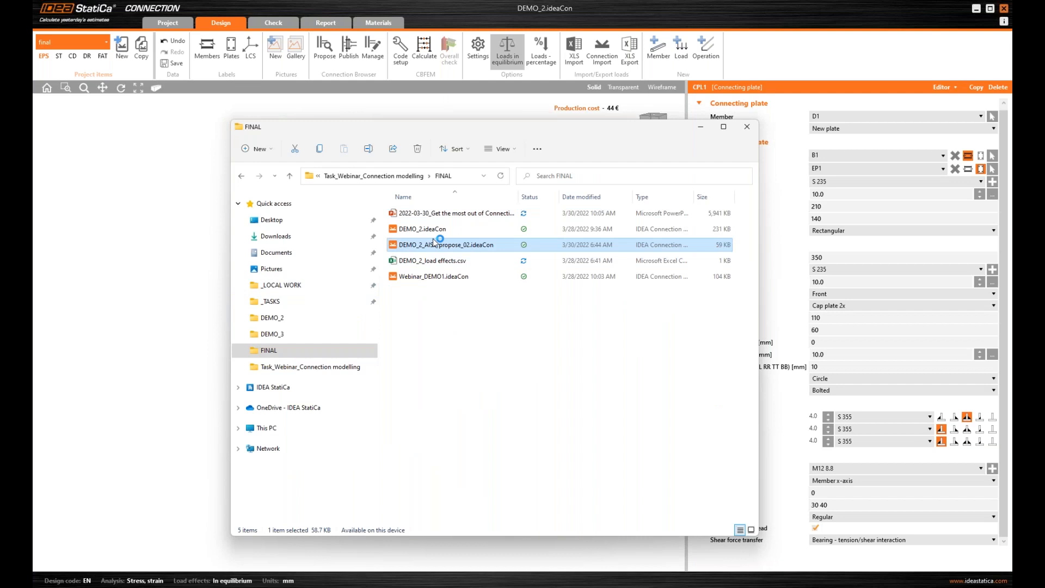
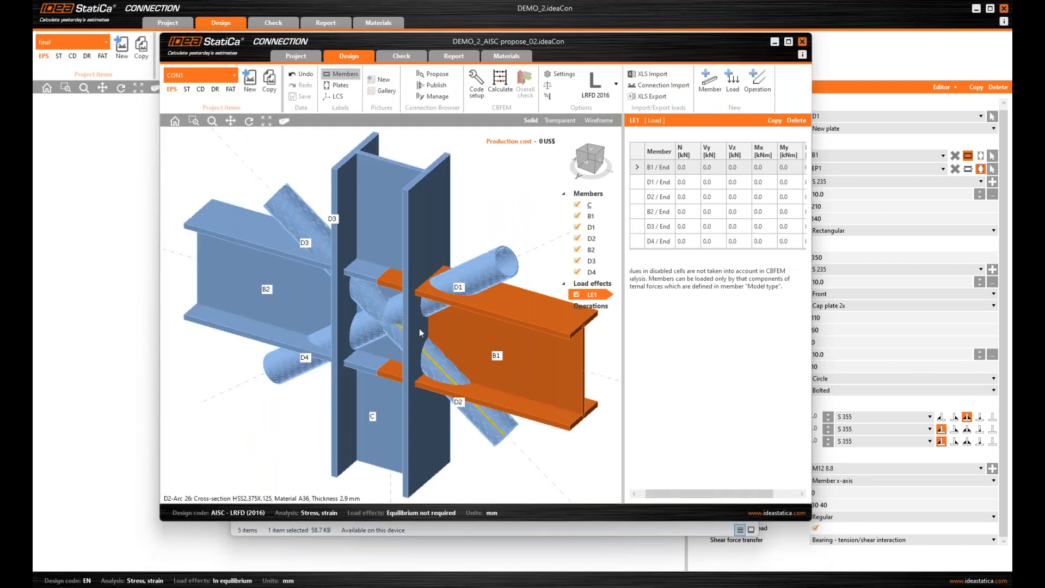
Inspect the members of the AISC joint model and show the properties of diagonal D1.
scroll(420, 329, "down", 1)
scroll(402, 327, "down", 2)
scroll(408, 329, "up", 3)
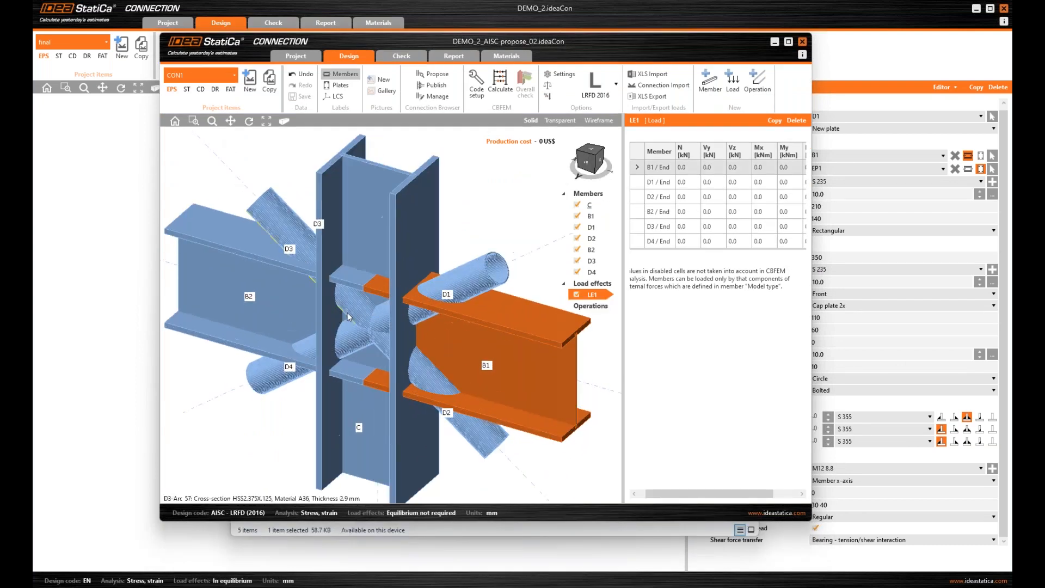
scroll(376, 321, "down", 2)
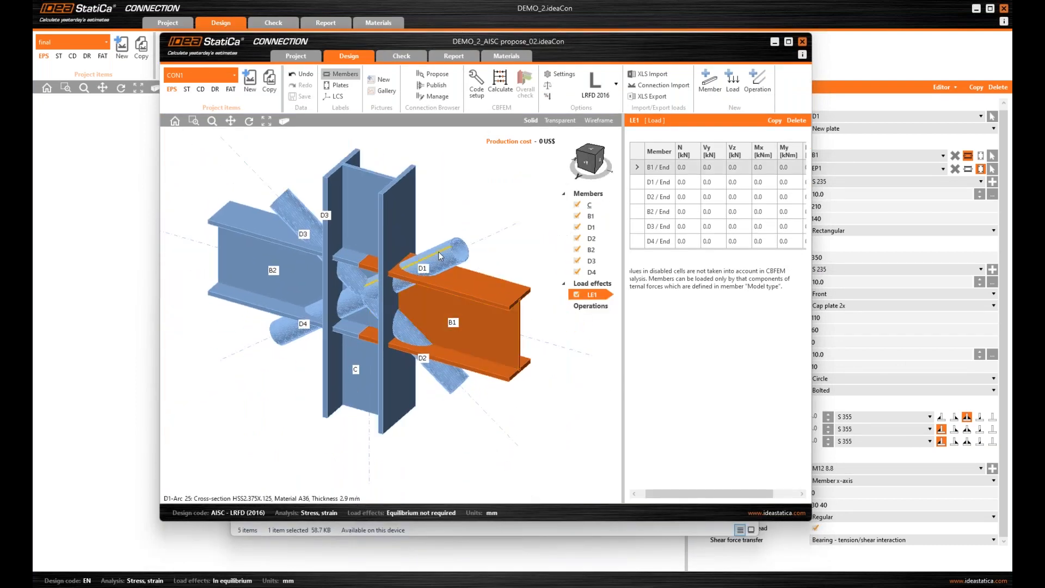
left_click(439, 251)
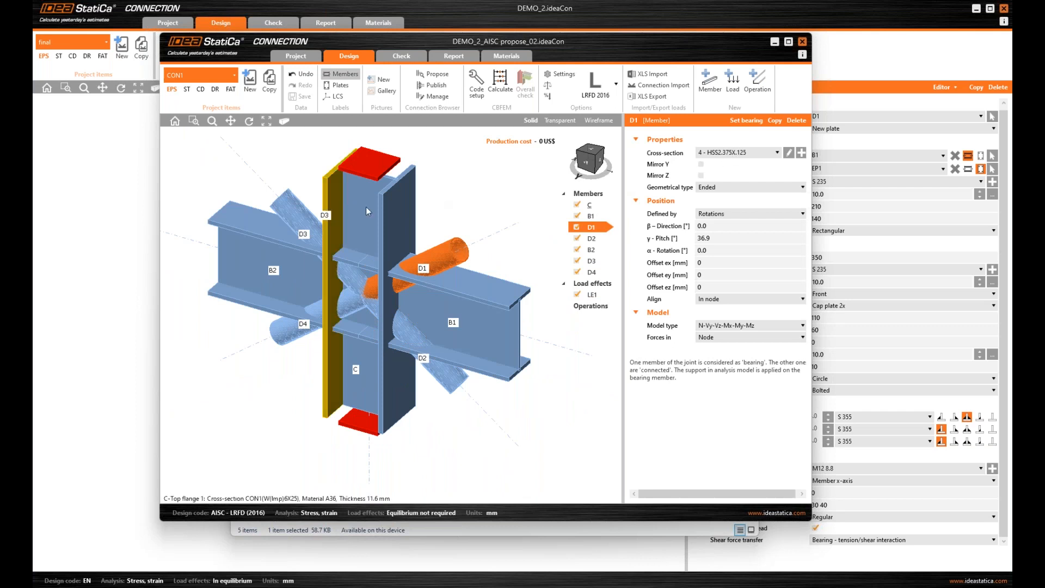
Look for proposed connection designs for the whole joint in the AISC model.
left_click(403, 210)
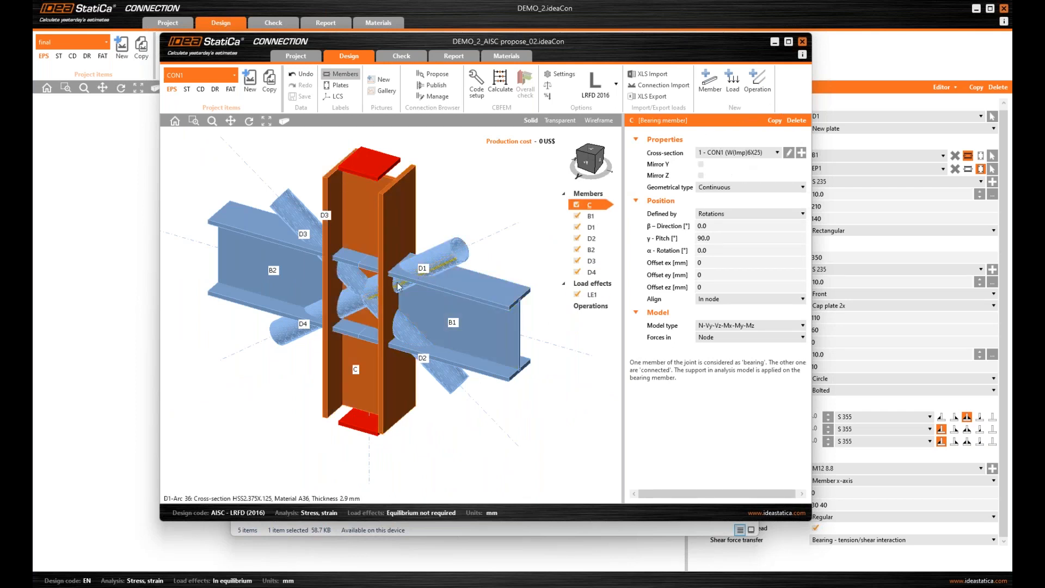
middle_click_drag(439, 310, 434, 318)
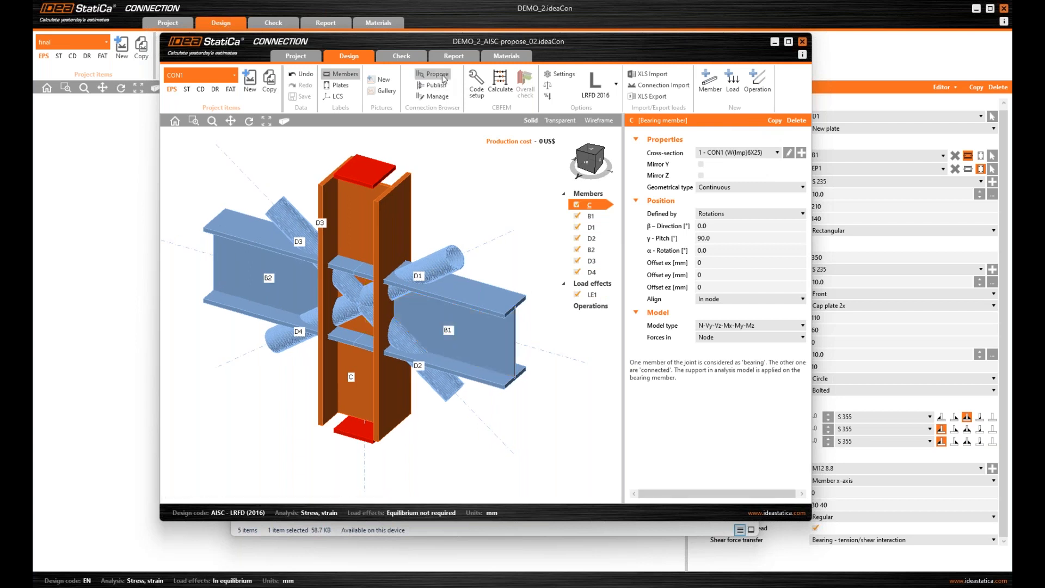
left_click(444, 78)
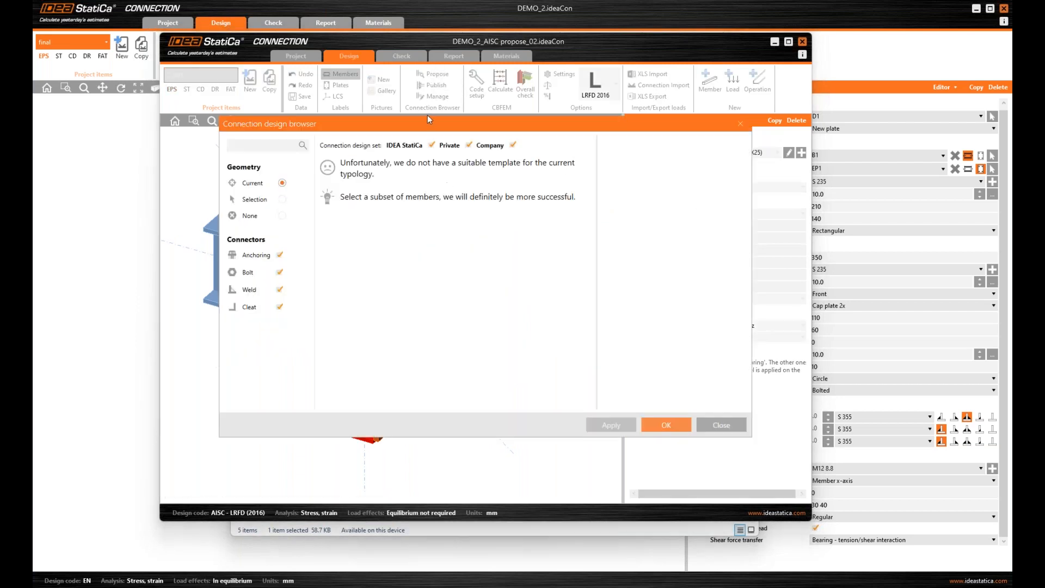
left_click_drag(423, 124, 684, 144)
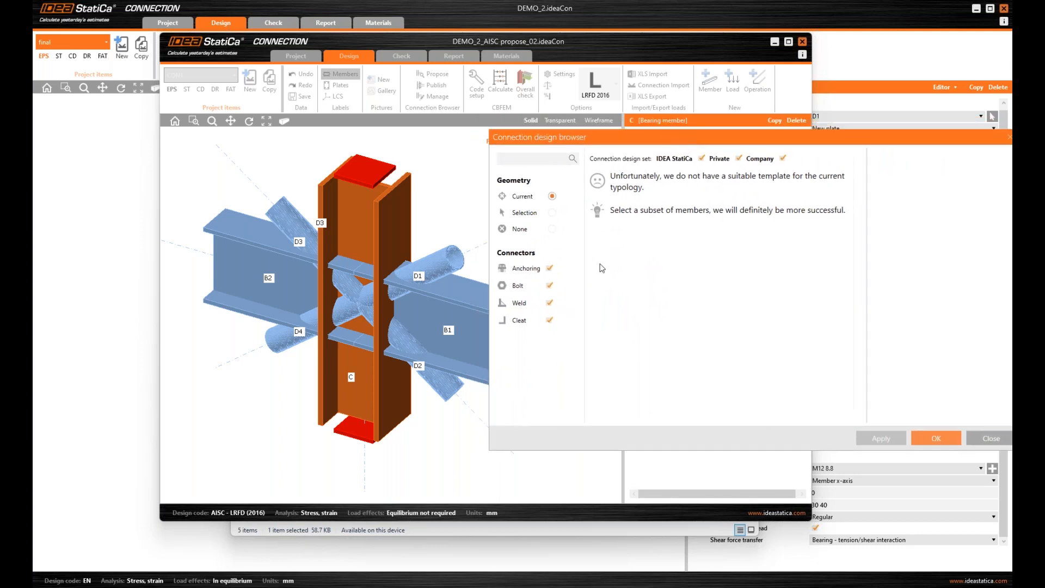
Limit the proposal geometry to a selection of column C, beam B1 and diagonals D1 and D2.
left_click(553, 212)
left_click(569, 213)
left_click(398, 212)
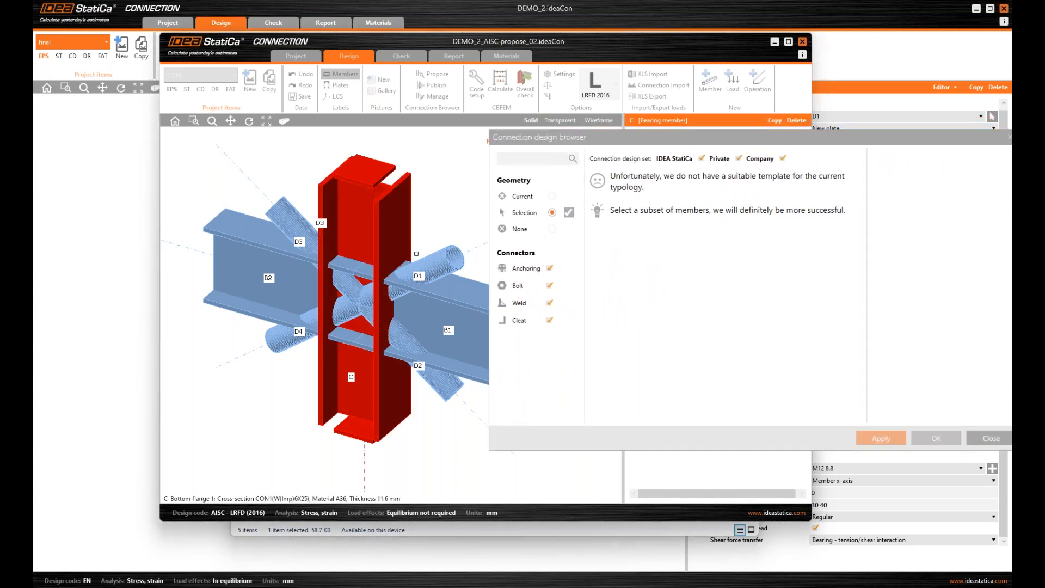
left_click(432, 266)
left_click(440, 311)
left_click(436, 383)
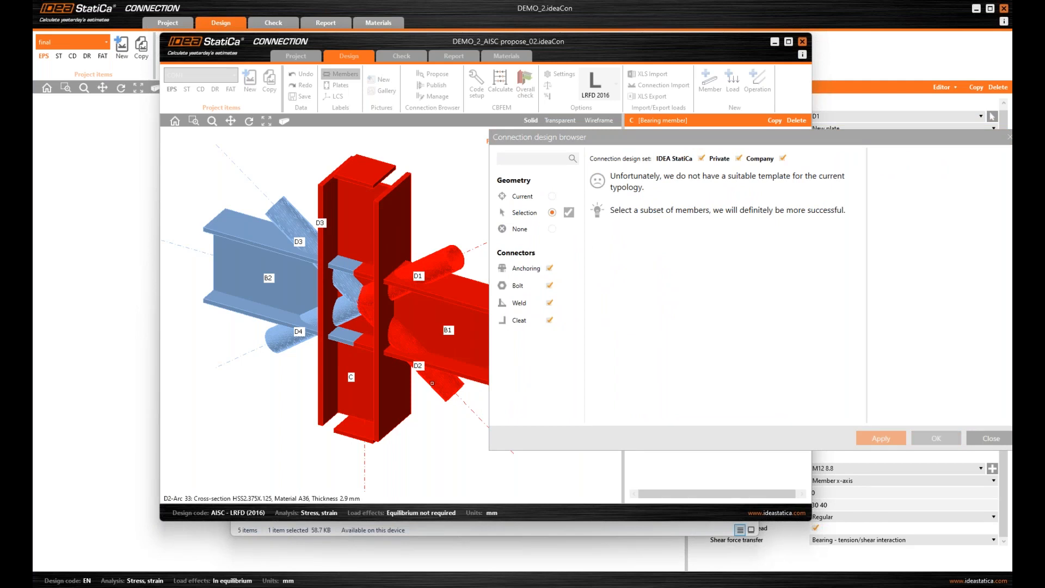
key("space")
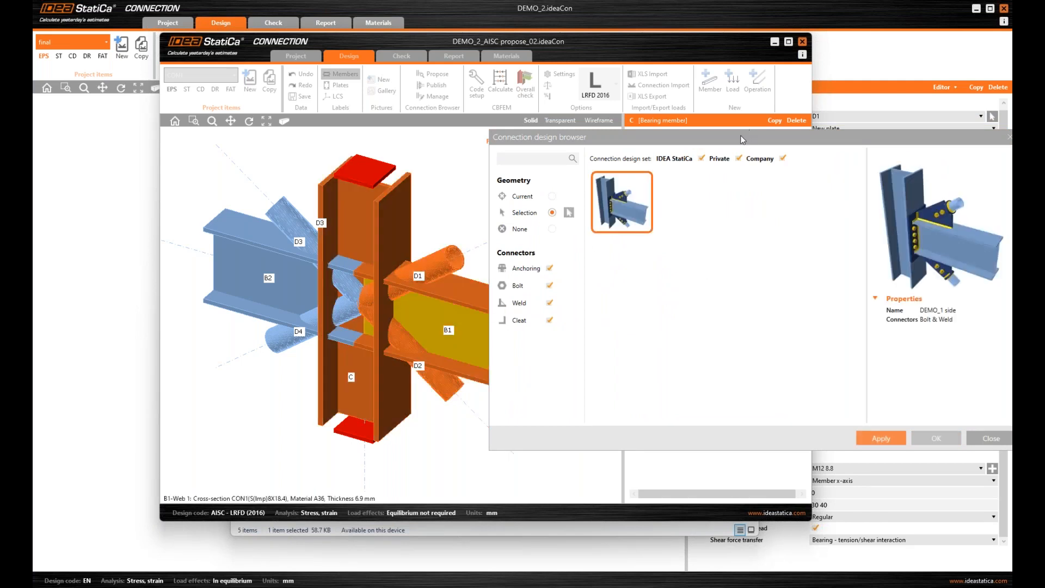
Apply the proposed DEMO_1 side template with 5/8 A325 as the default bolt and close the design browser.
left_click_drag(738, 144, 697, 117)
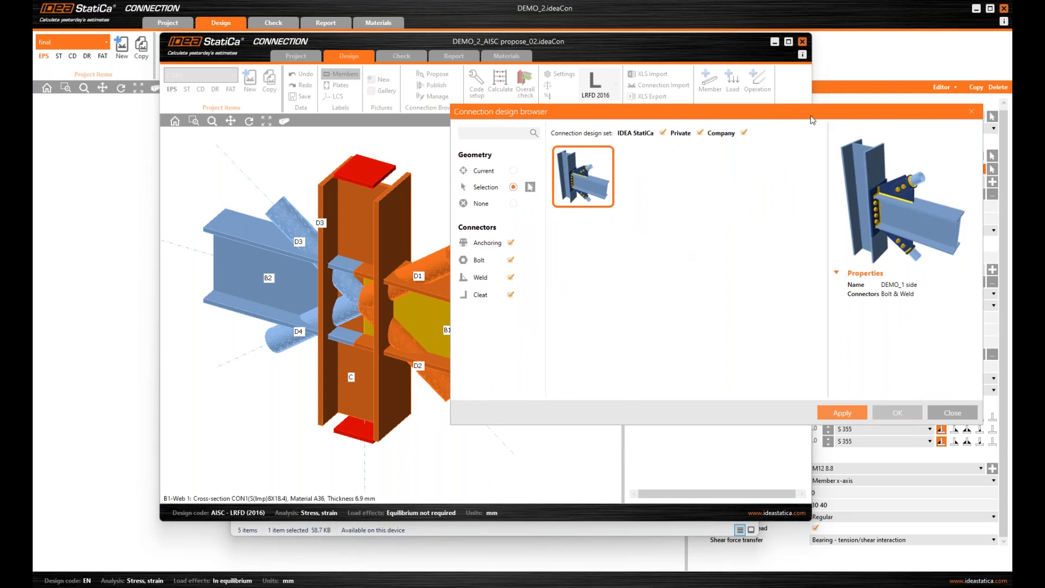
left_click_drag(812, 117, 760, 109)
left_click(793, 407)
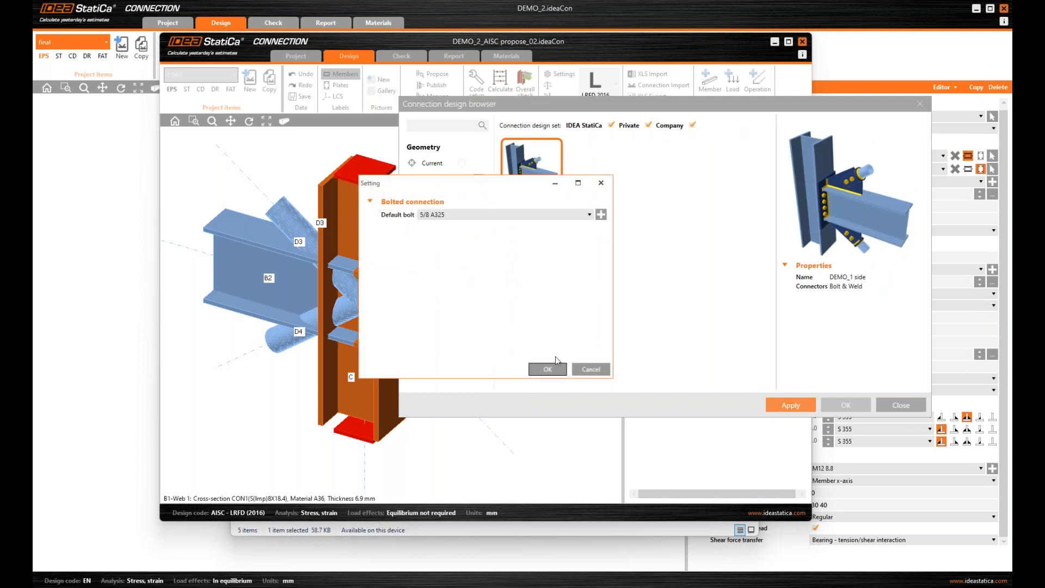
left_click(583, 215)
left_click(524, 237)
left_click(548, 369)
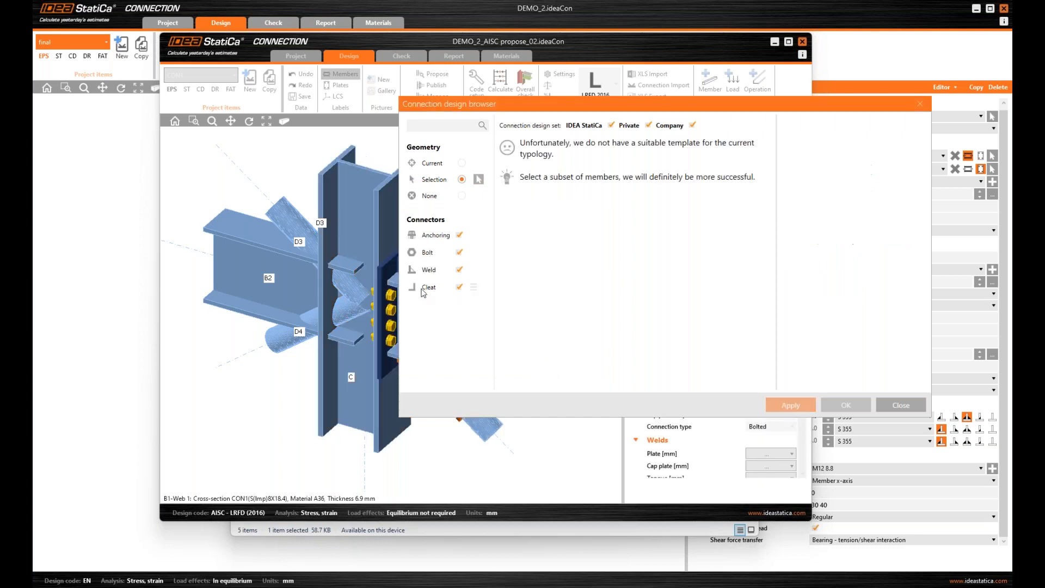
left_click(901, 406)
Propose connection designs for the opposite side, selecting column C, beam B2 and diagonals D3 and D4.
right_click_drag(491, 350, 458, 359)
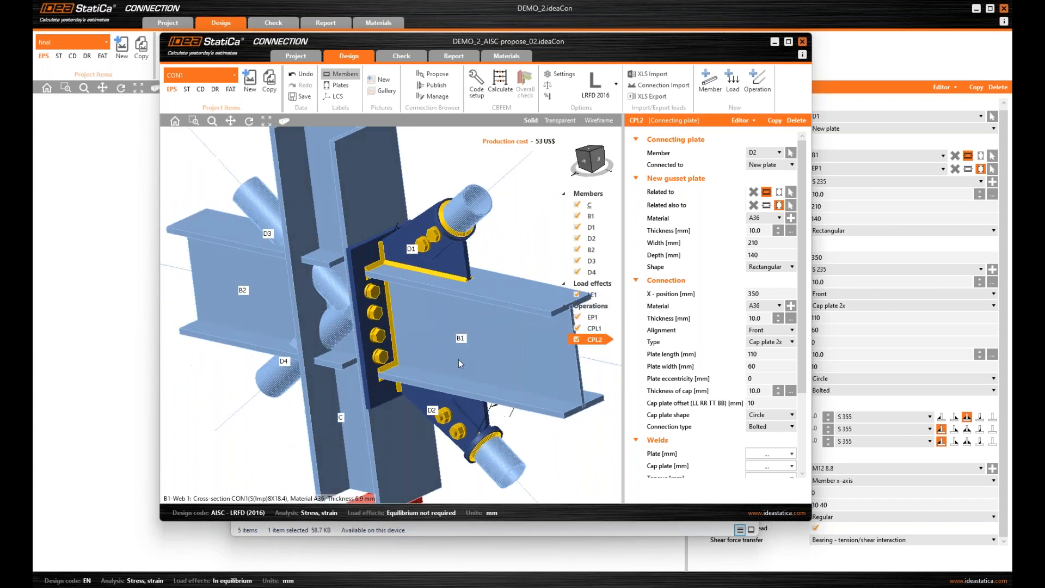
right_click_drag(479, 273, 493, 287)
middle_click_drag(493, 287, 527, 315)
scroll(527, 315, "down", 2)
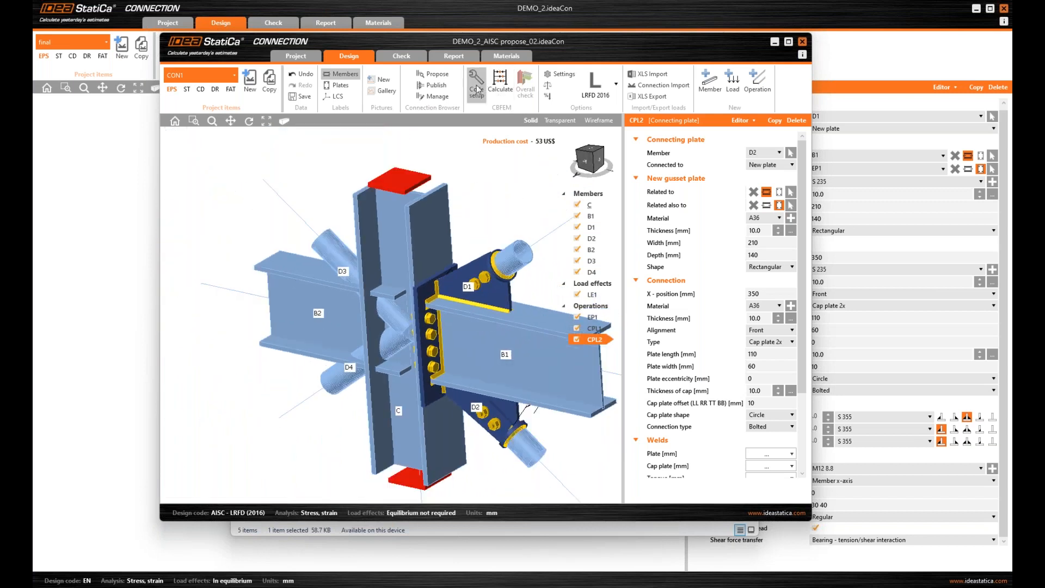
left_click(436, 74)
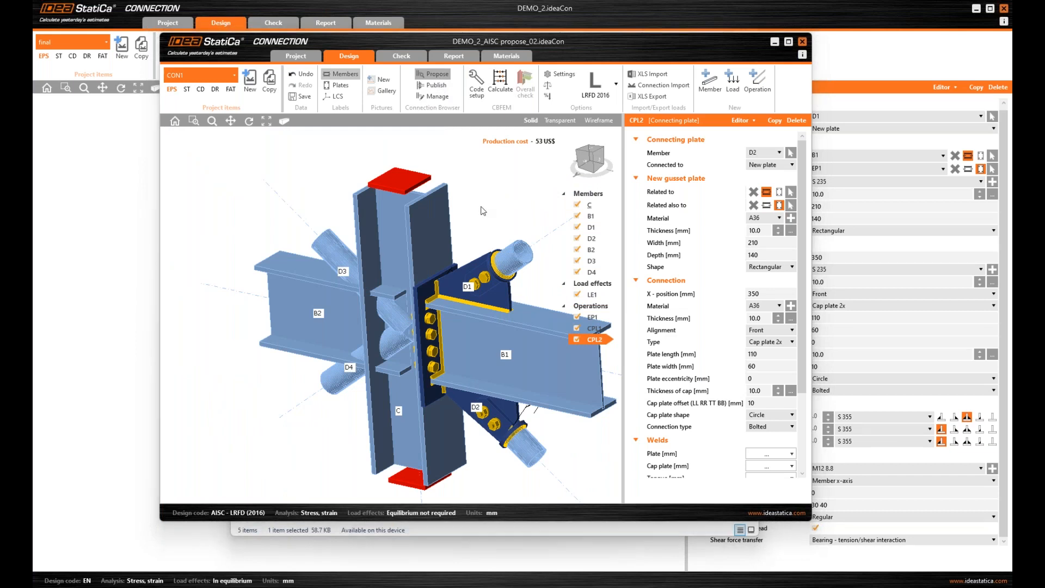
left_click(283, 199)
left_click(299, 200)
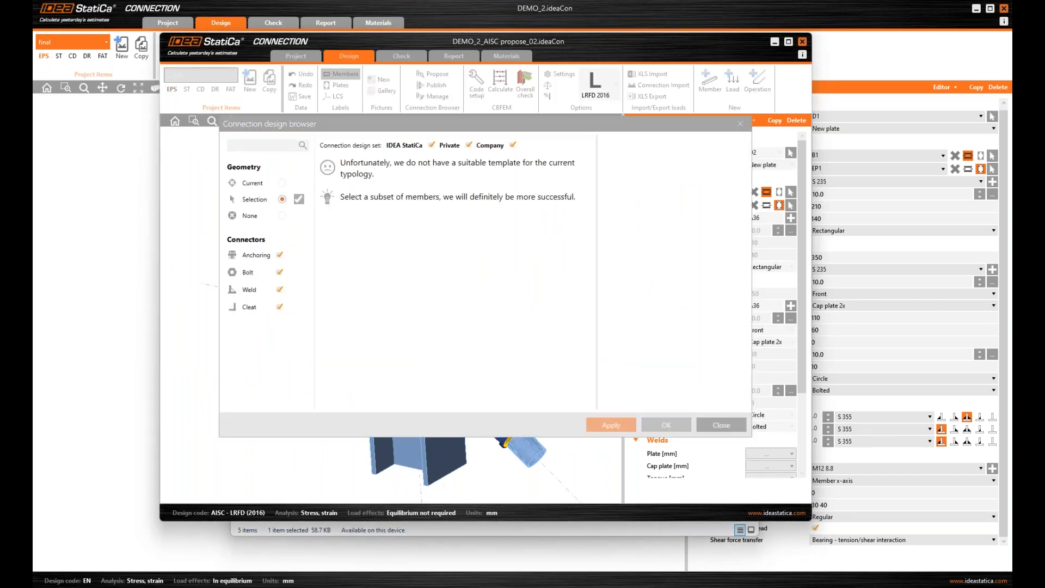
left_click(370, 247)
left_click(335, 256, "ctrl")
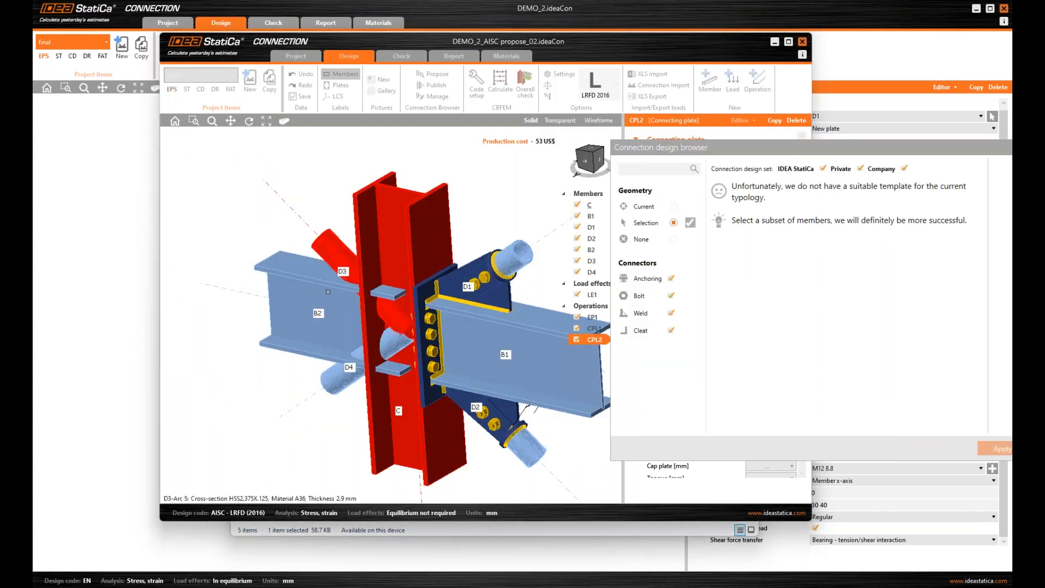
left_click(297, 305, "ctrl")
left_click(336, 378, "ctrl")
left_click(690, 222)
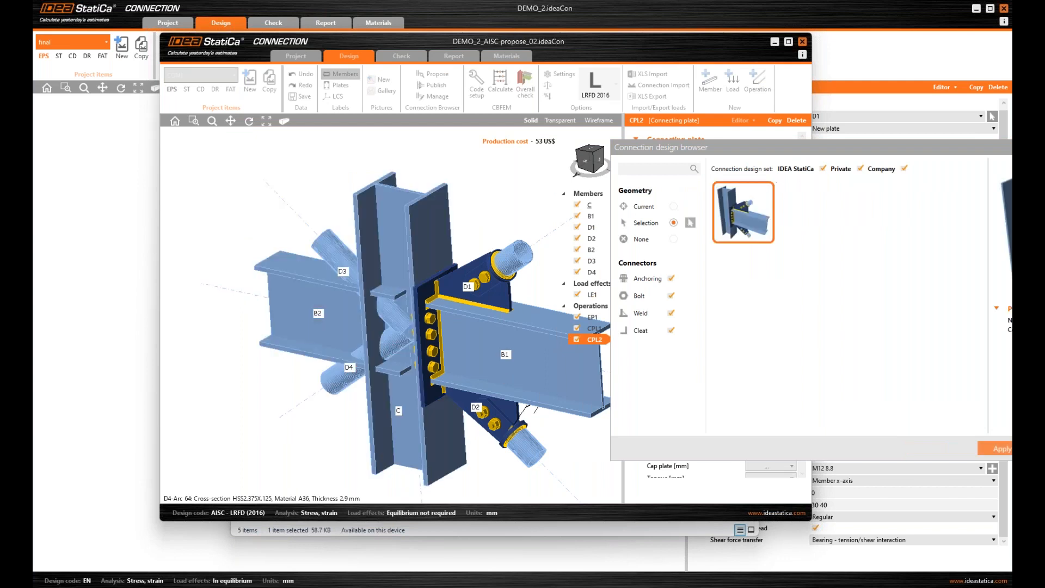
Apply the DEMO_1 side template to the B2 side with 5/8 A325 default bolts and close the design browser.
left_click(991, 452)
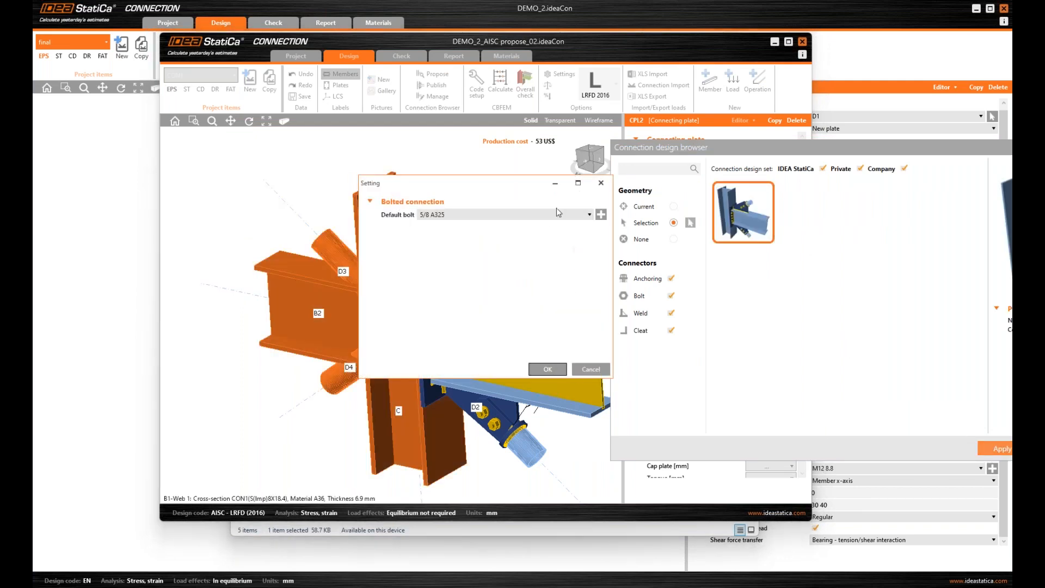
left_click(547, 370)
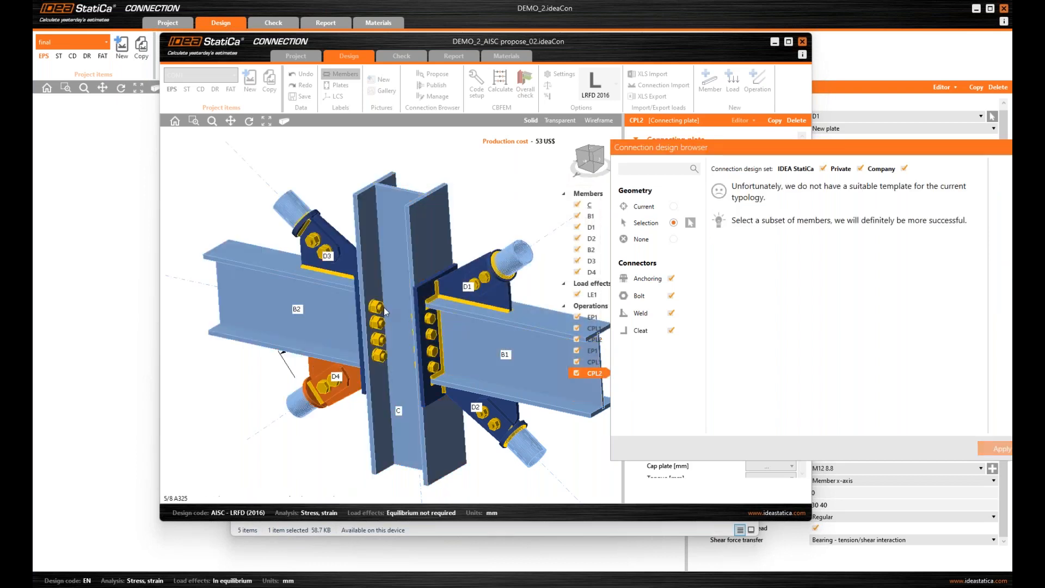
middle_click_drag(376, 326, 403, 348)
scroll(403, 348, "up", 1)
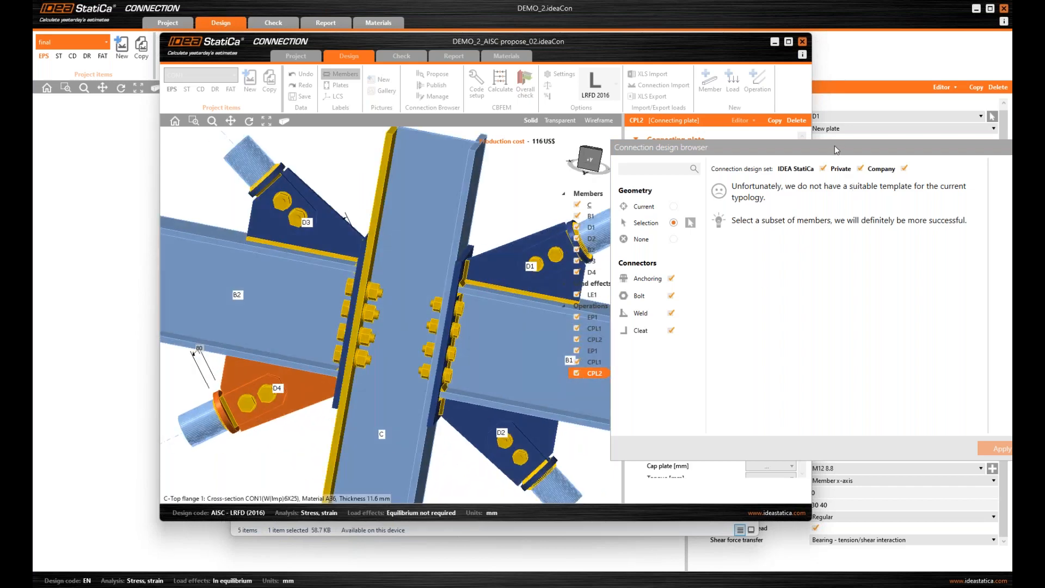
left_click_drag(835, 146, 646, 141)
left_click(926, 450)
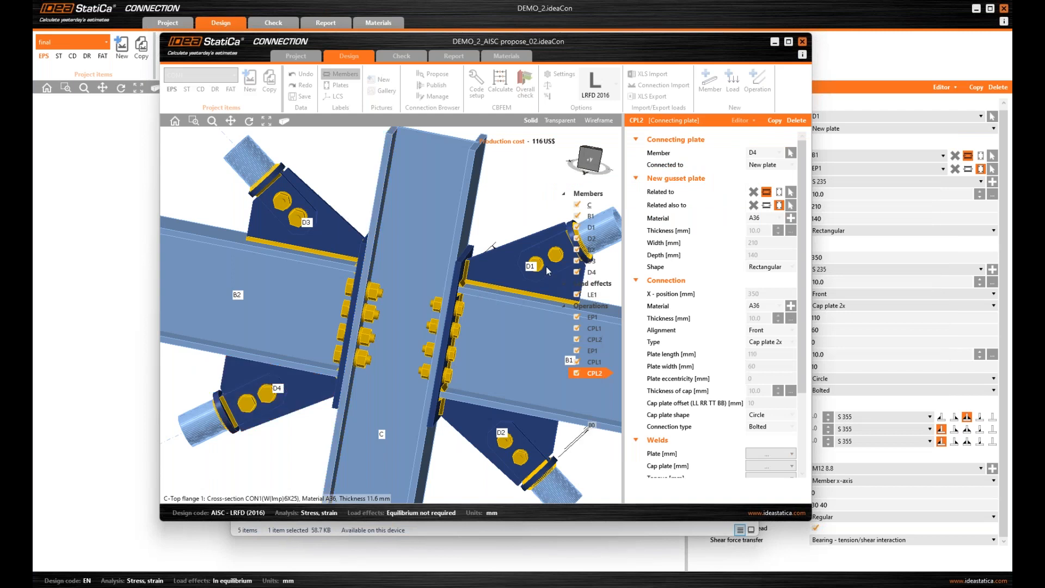
Inspect the end plates, gussets and bolts on both sides of the column.
middle_click_drag(489, 309, 432, 377)
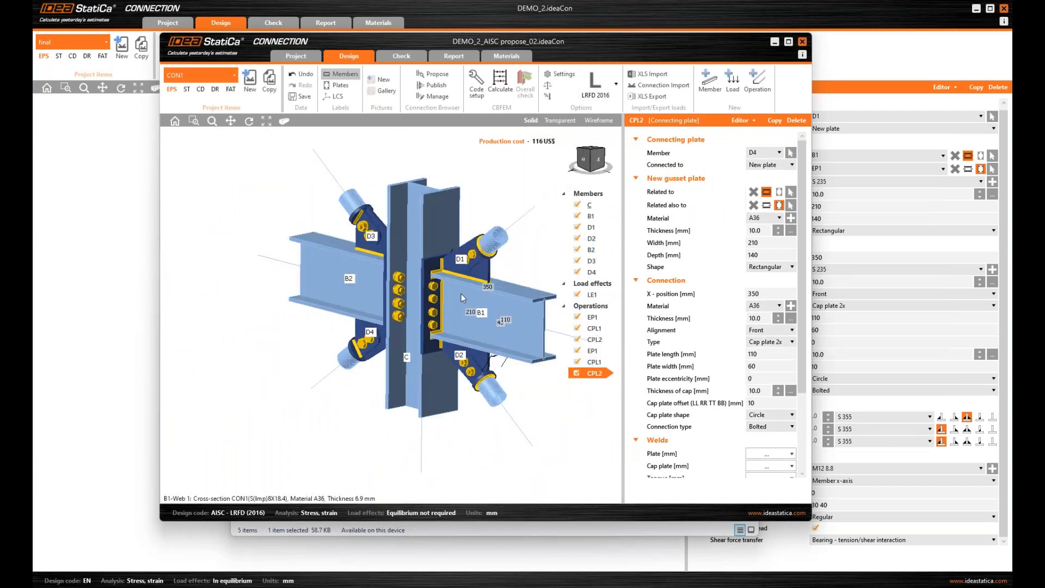
scroll(462, 293, "up", 2)
middle_click_drag(413, 281, 378, 293)
scroll(401, 294, "down", 2)
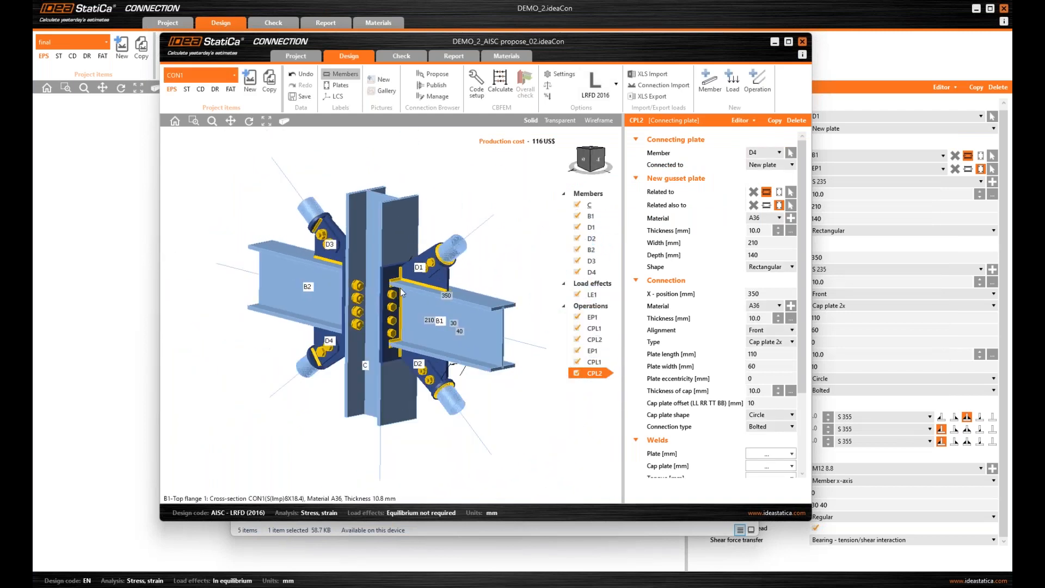
scroll(400, 294, "up", 2)
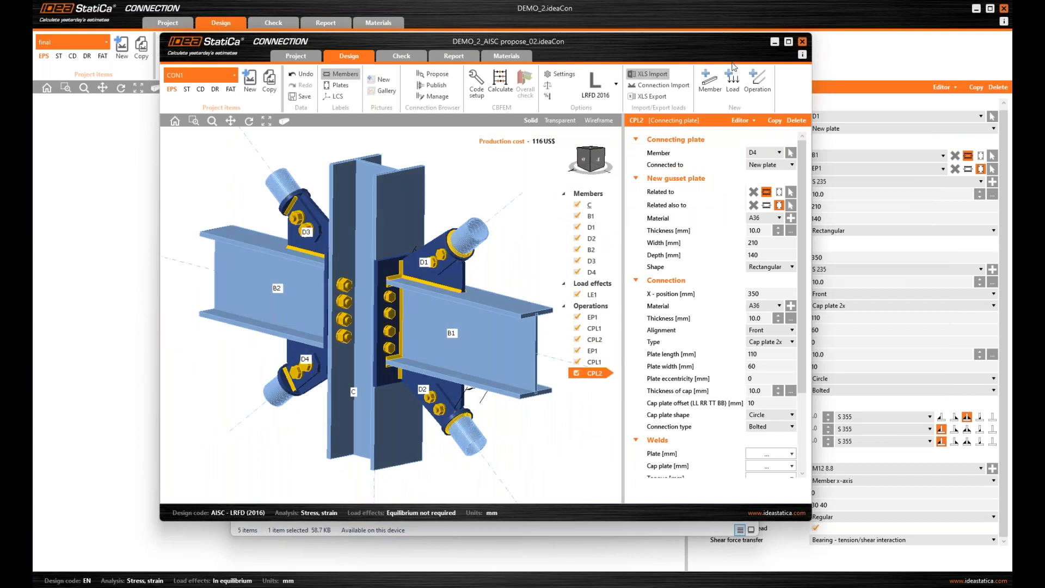
Minimize the AISC model, switch to the PowerPoint slide show and advance to the Tekla BIM import demo slide.
left_click(776, 43)
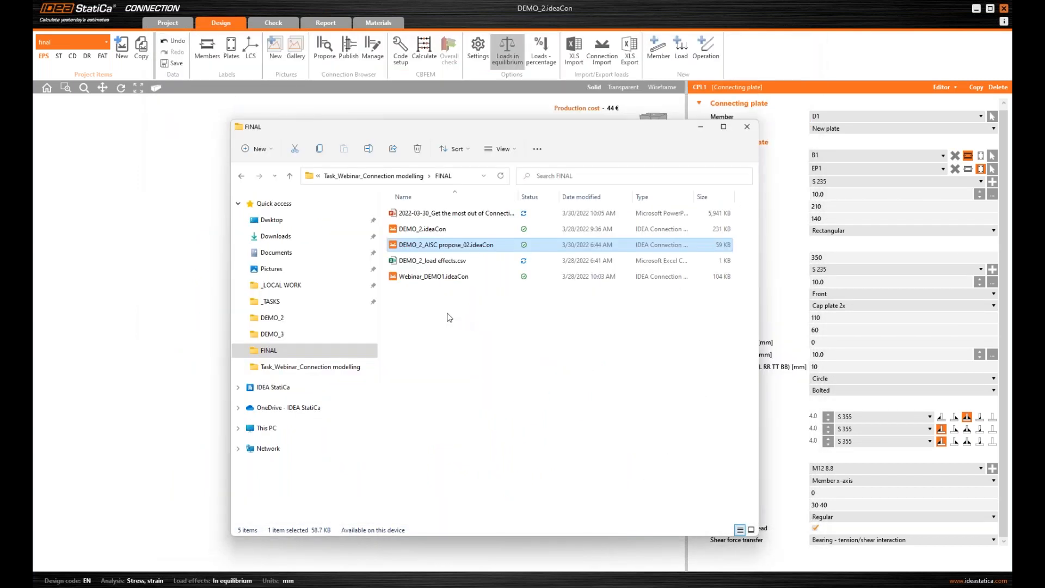
mouse_move(205, 586)
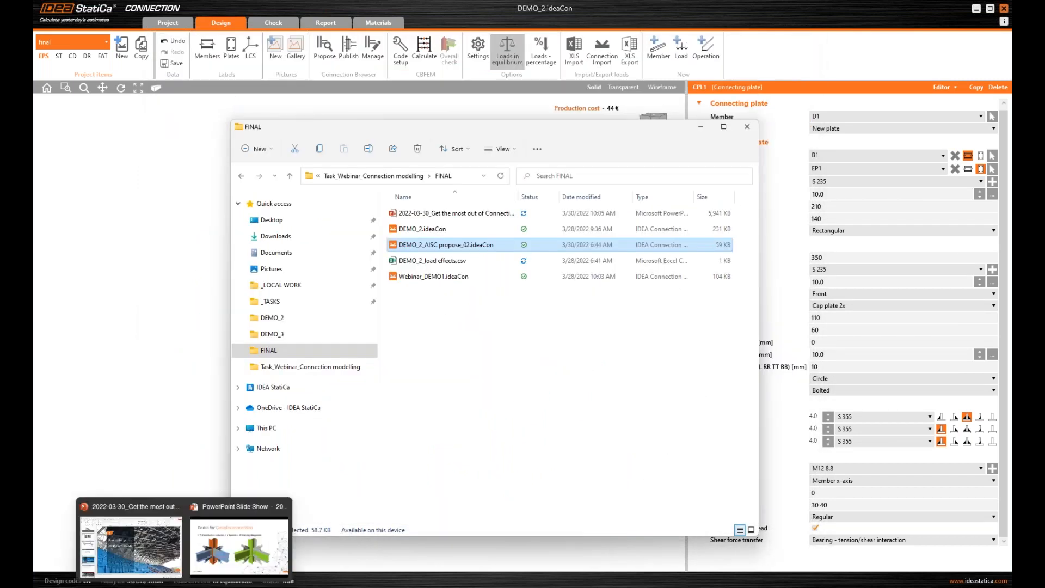
left_click(223, 561)
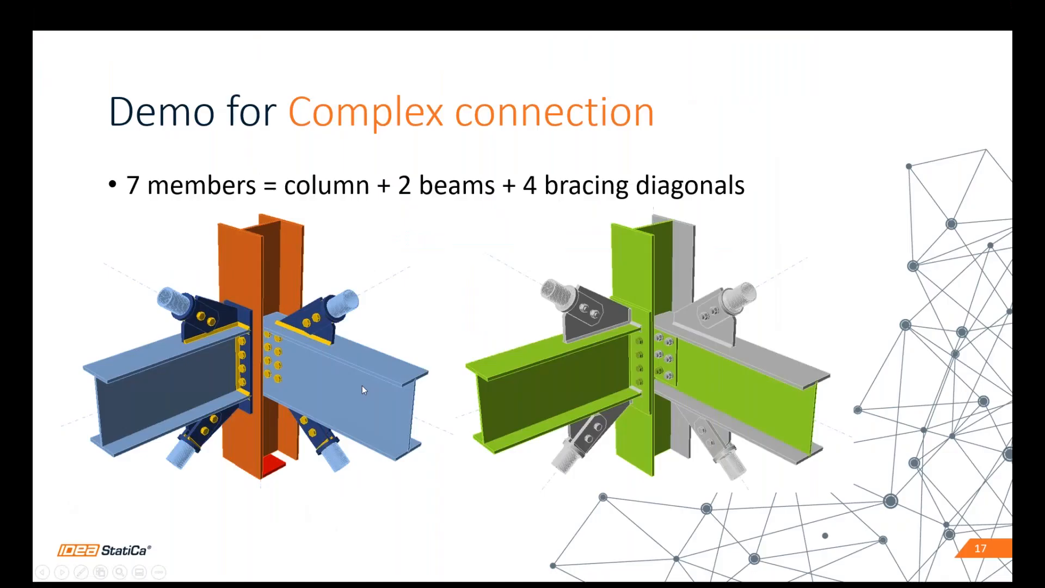
left_click(361, 386)
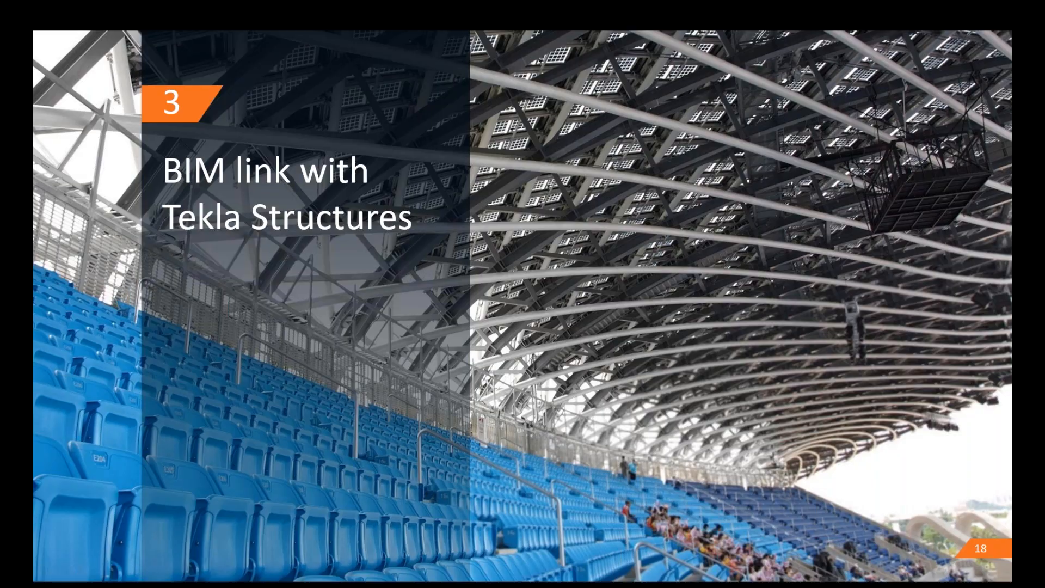
key("Right")
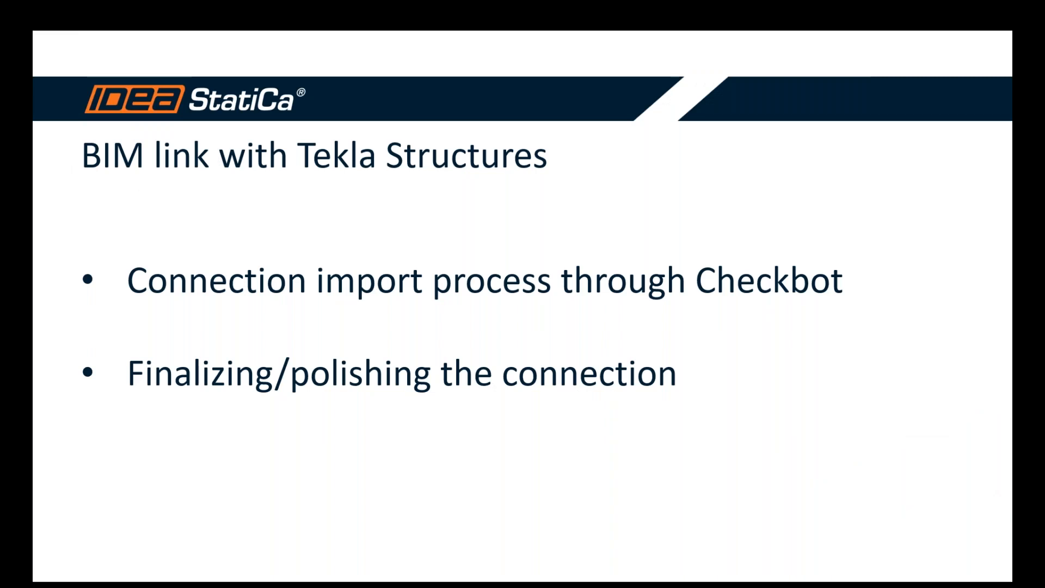
key("Right")
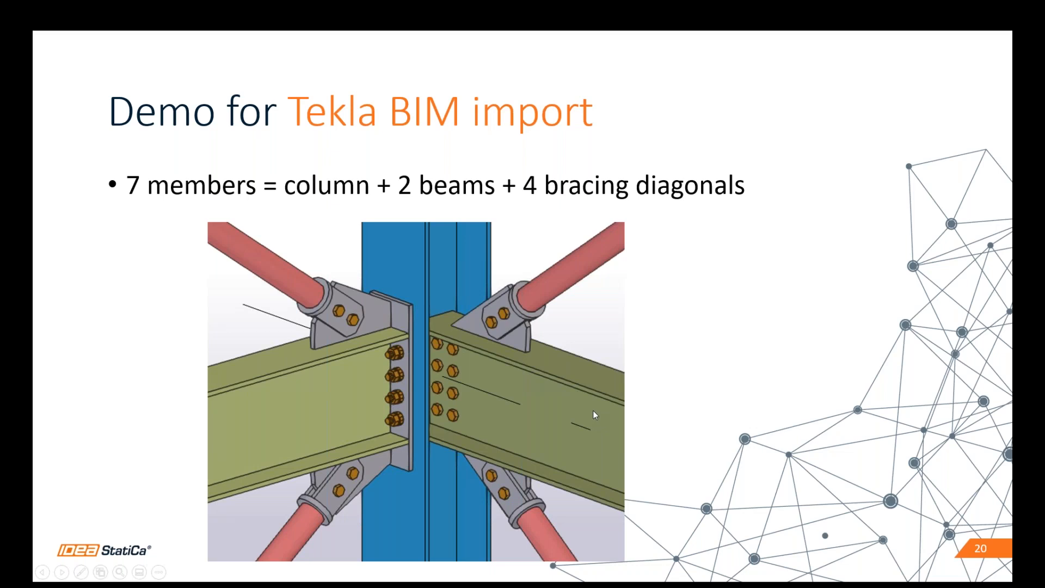
Switch to the Model_04 model in Tekla Structures and examine the joint with two beams and four bracing diagonals.
key("alt+Tab")
middle_click_drag(459, 339, 347, 329, "ctrl")
scroll(379, 297, "up", 3)
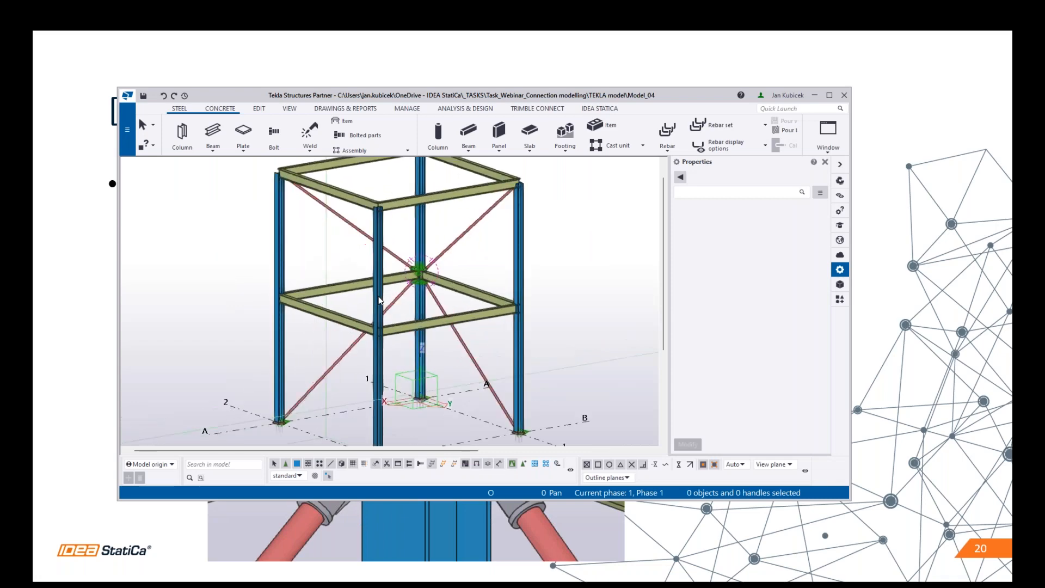
scroll(428, 282, "up", 3)
scroll(428, 282, "down", 3)
scroll(419, 279, "up", 8)
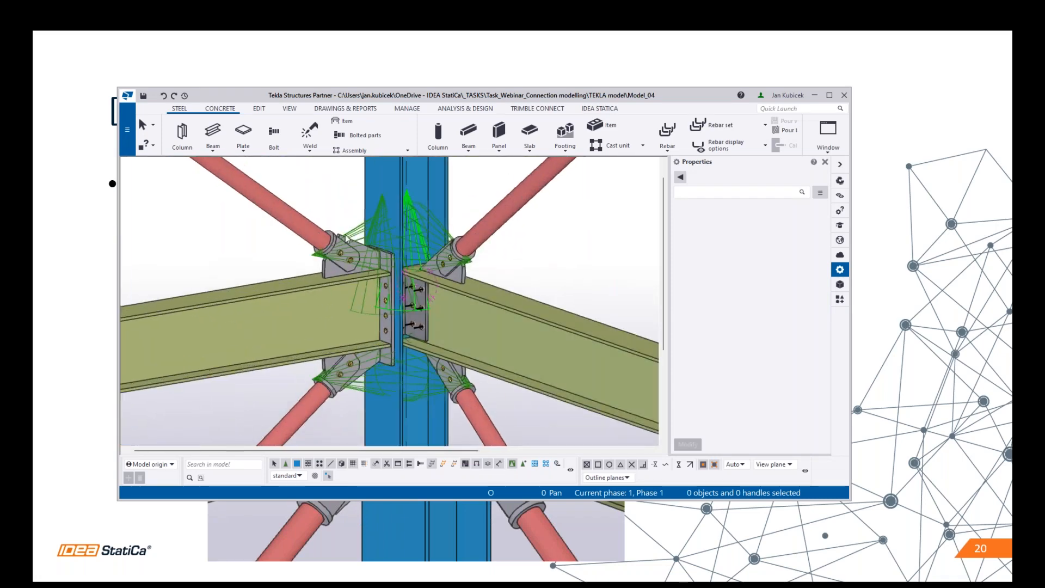
Maximize the Tekla Structures window, centre the joint in view and launch the IDEA StatiCa Checkbot link.
double_click(566, 95)
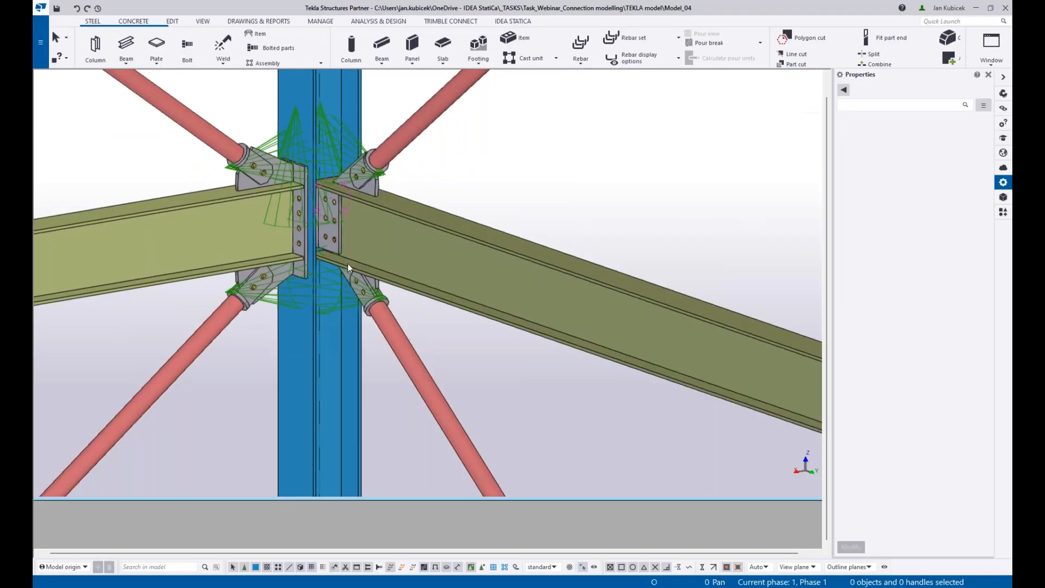
middle_click_drag(312, 252, 443, 329)
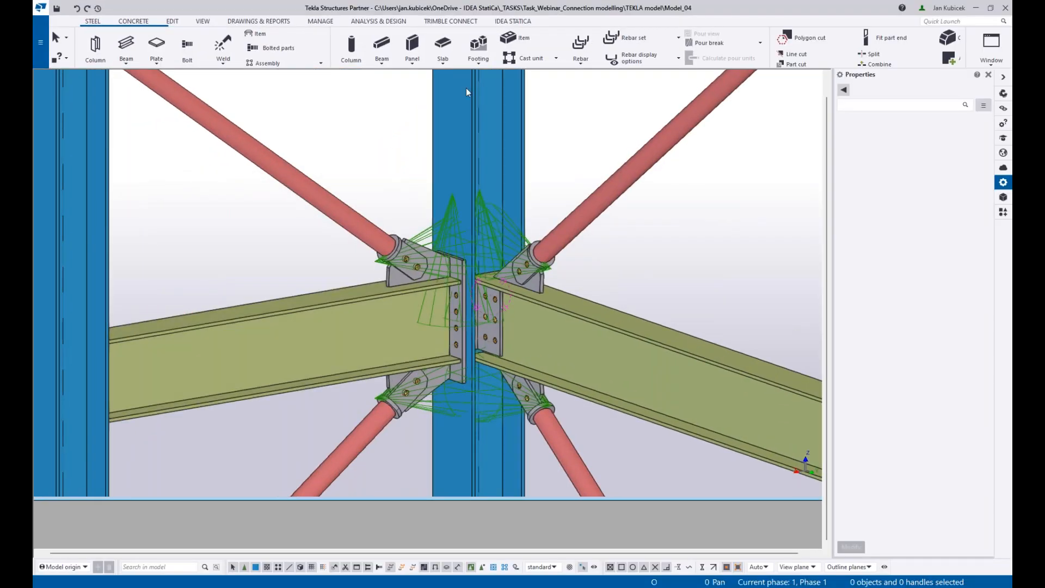
left_click(511, 22)
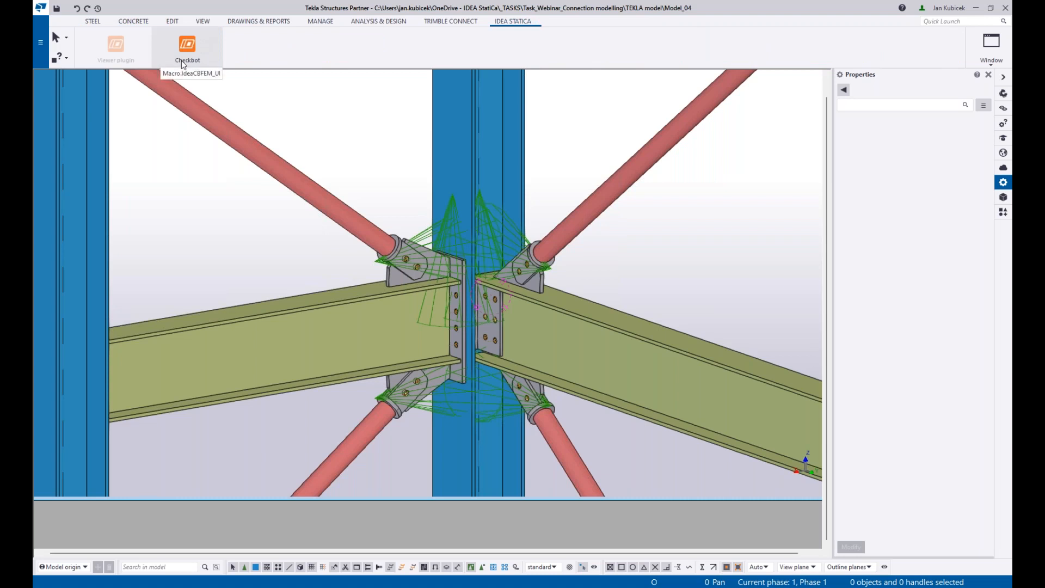
left_click(190, 59)
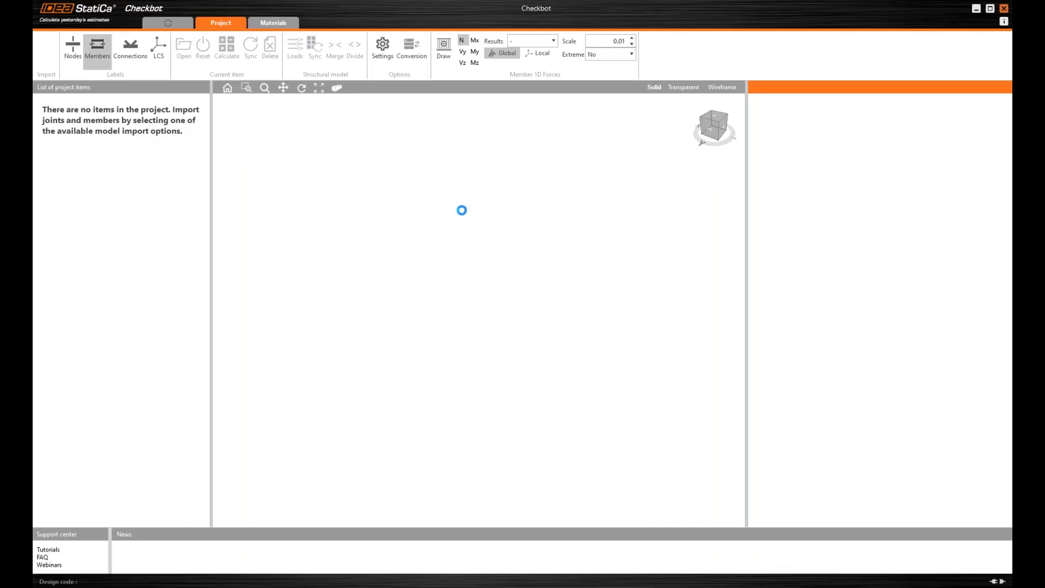
Bulk-import the whole joint from the Tekla Structures model into Checkbot without the recommended welds, returning to Checkbot.
left_click(271, 480)
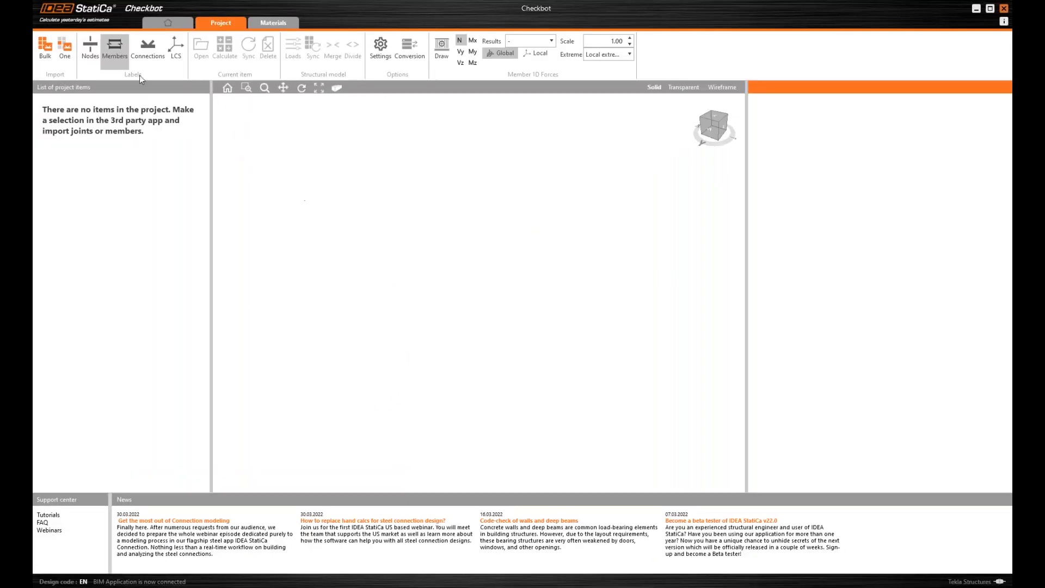
left_click(47, 52)
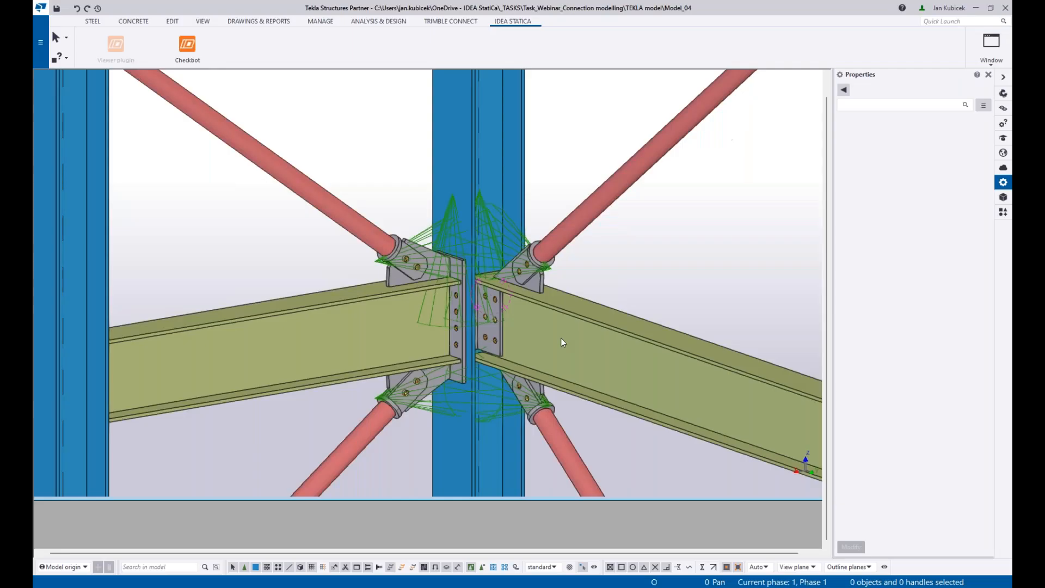
left_click_drag(625, 460, 352, 203)
middle_click(353, 204)
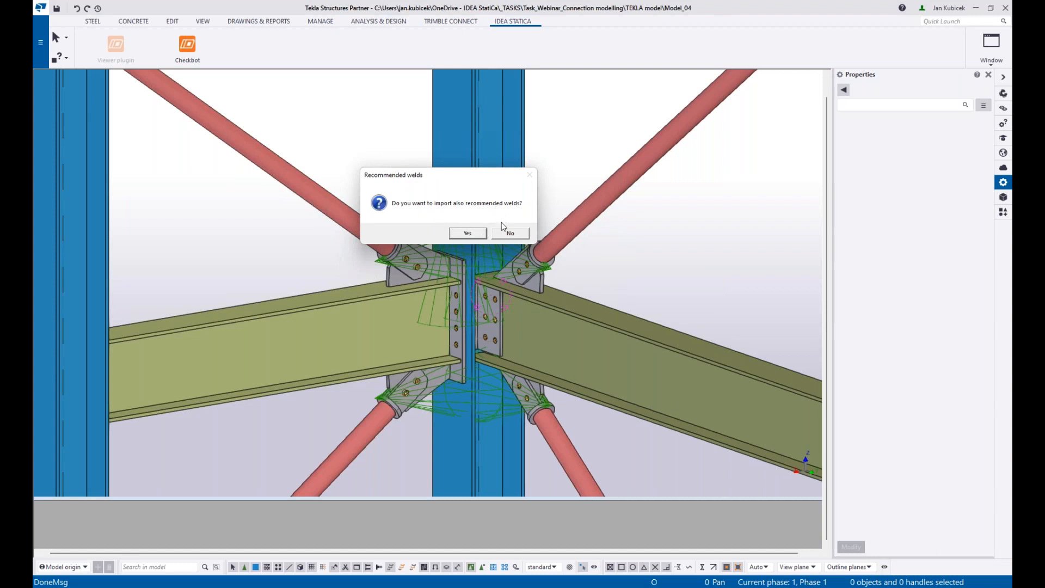
left_click(511, 235)
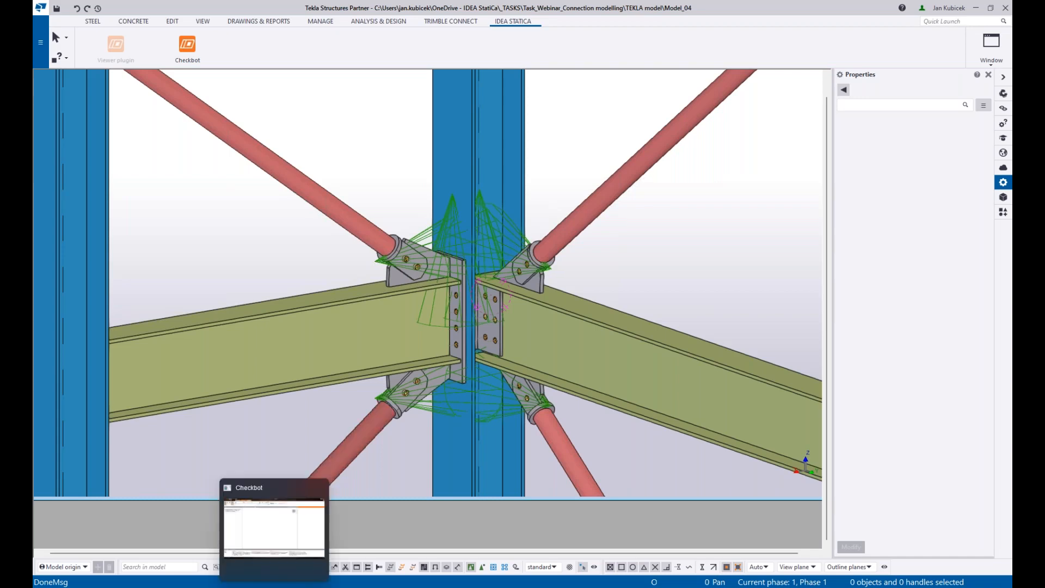
key("alt+Tab")
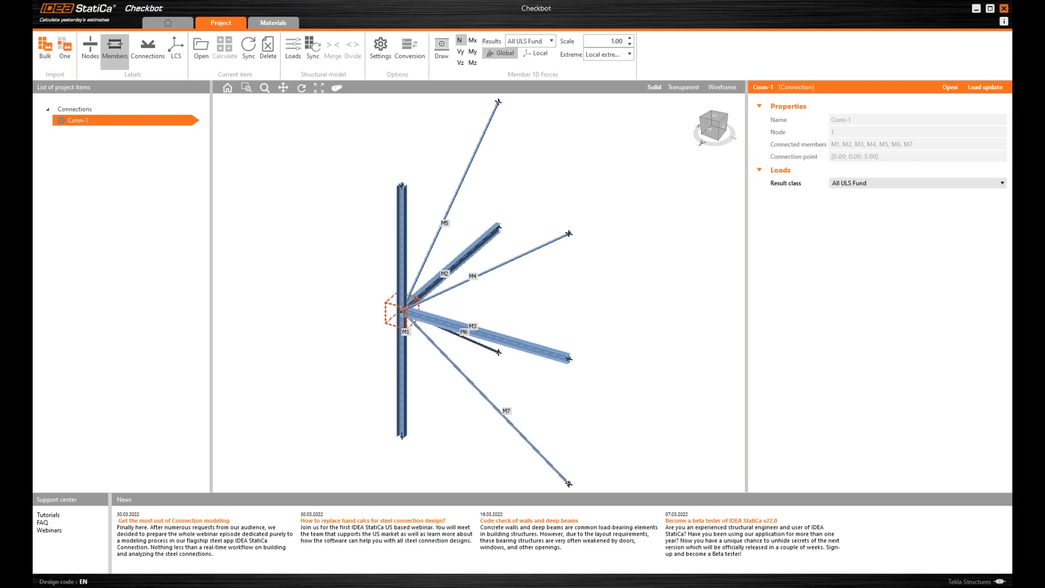
Open the imported connection Conn-1 in IDEA StatiCa Connection and move its window fully into view over the Tekla model.
scroll(418, 363, "up", 5)
scroll(418, 363, "down", 2)
right_click_drag(418, 363, 528, 193)
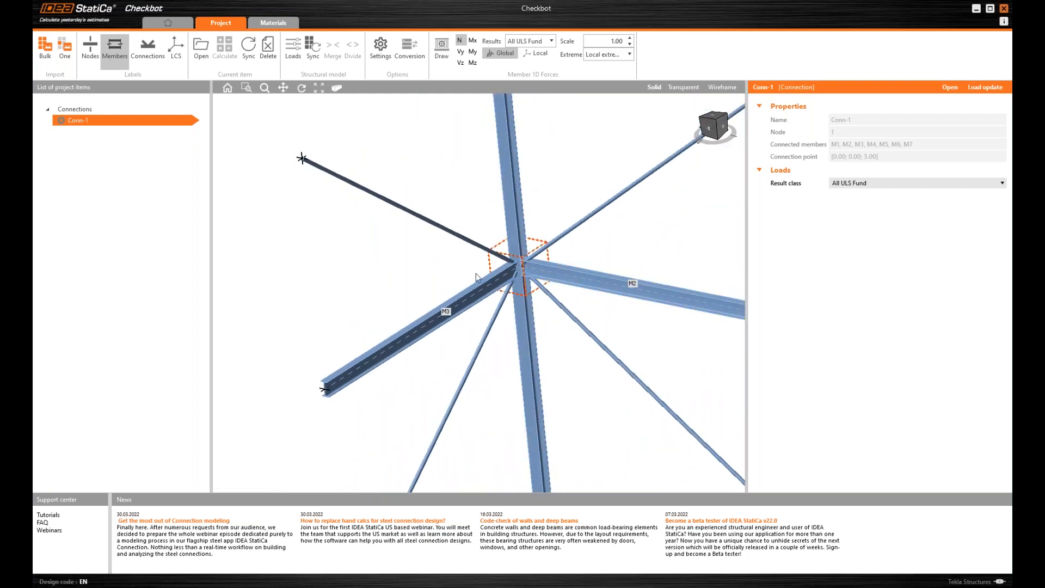
scroll(478, 273, "down", 5)
scroll(482, 264, "up", 5)
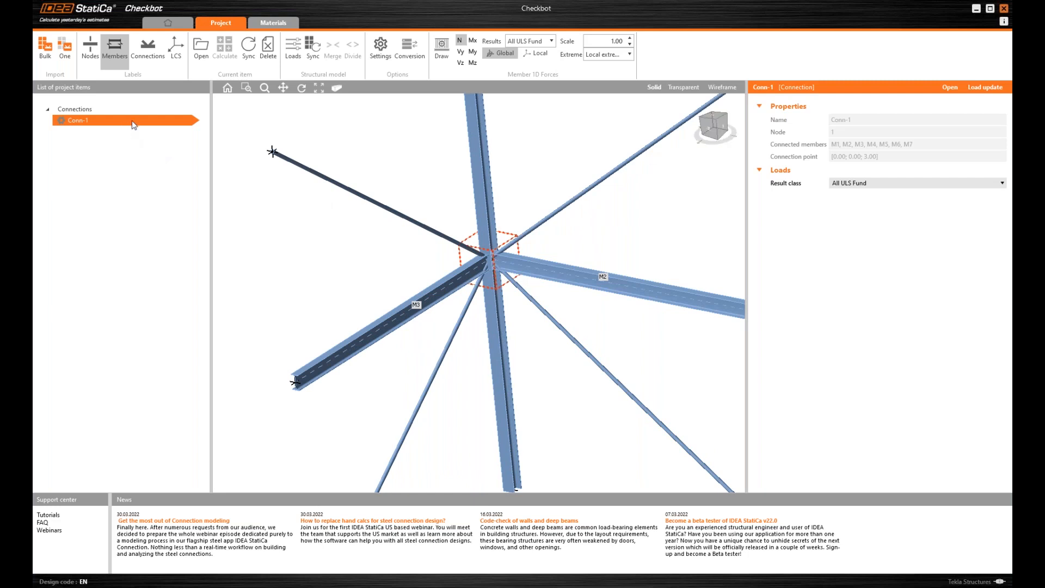
left_click(201, 48)
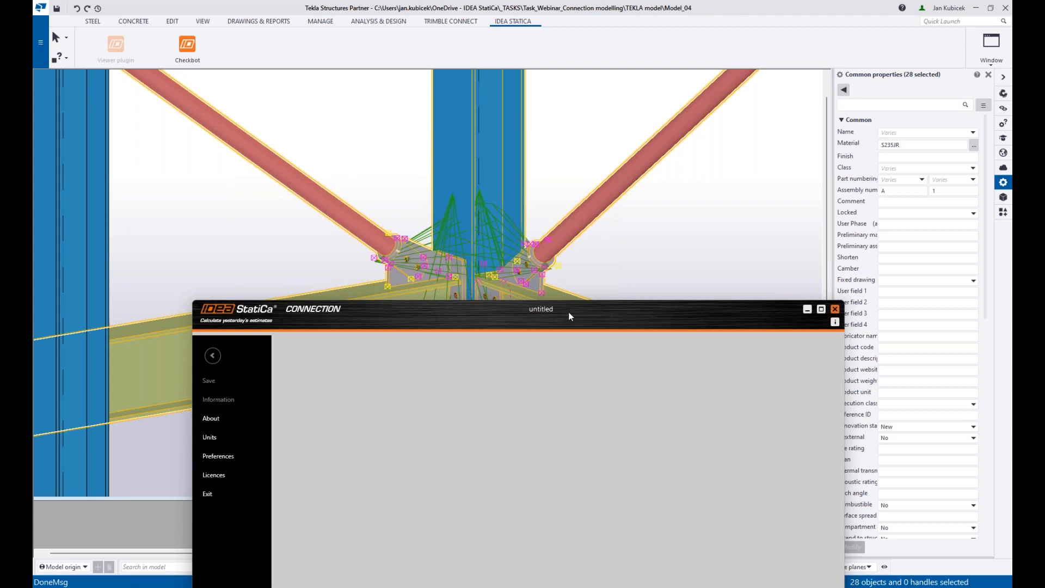
left_click_drag(577, 309, 603, 265)
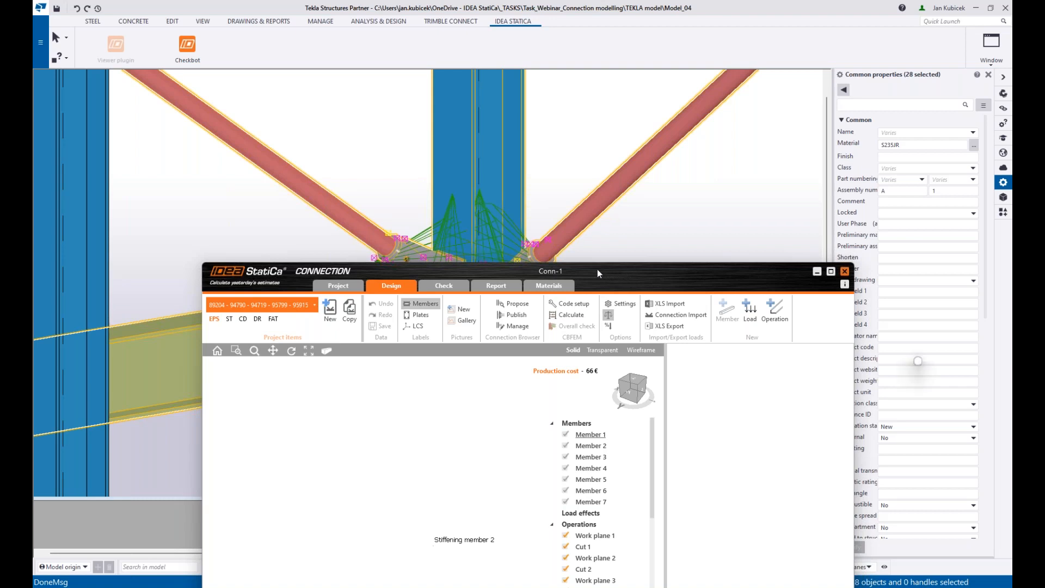
left_click_drag(595, 263, 607, 66)
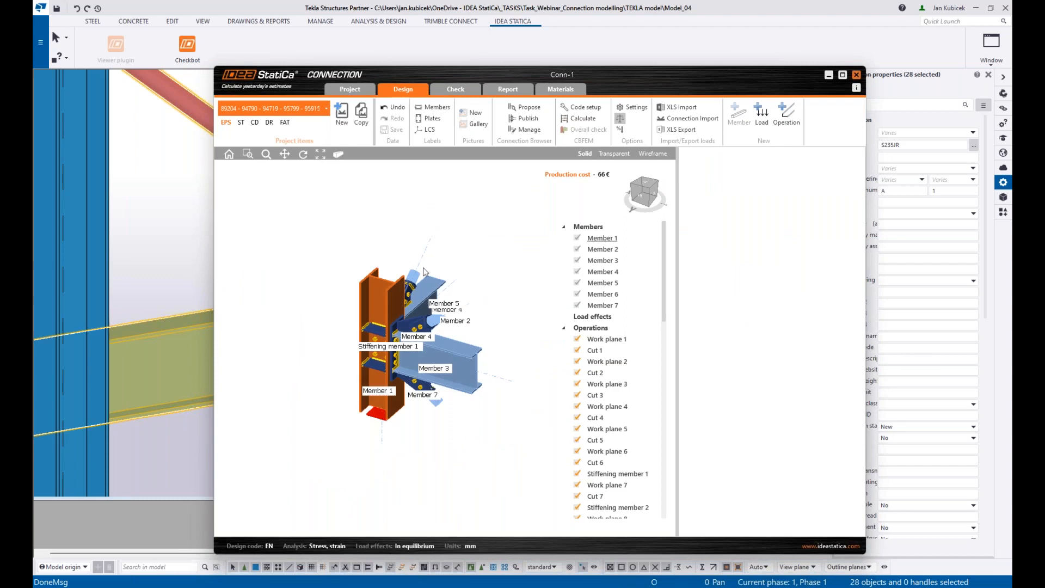
Inspect the imported gussets, end plates, bolts and welds where the beams and diagonals meet the column.
scroll(414, 350, "up", 5)
right_click_drag(420, 359, 302, 348)
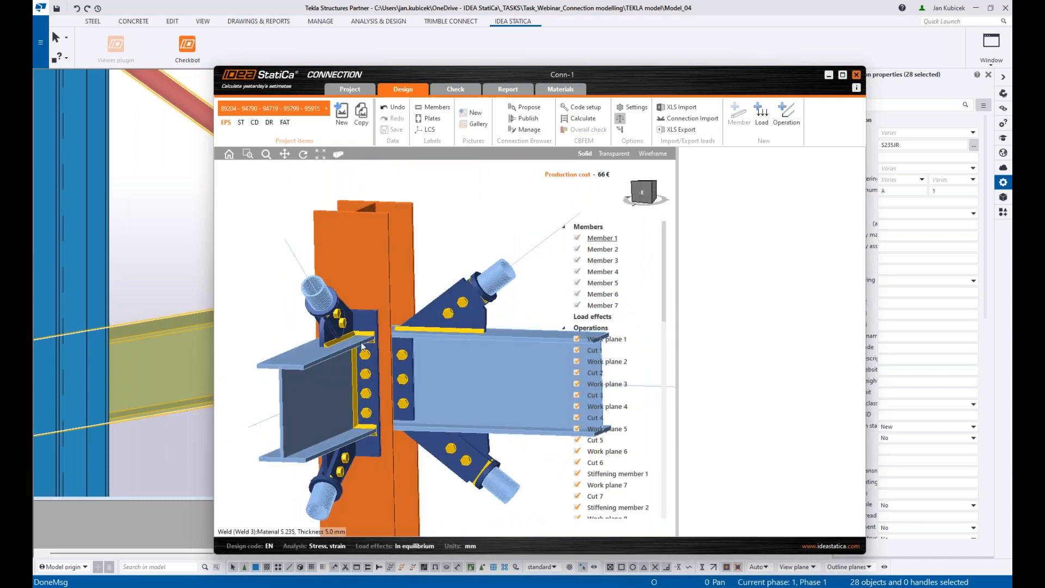
scroll(302, 346, "up", 3)
scroll(440, 348, "down", 10)
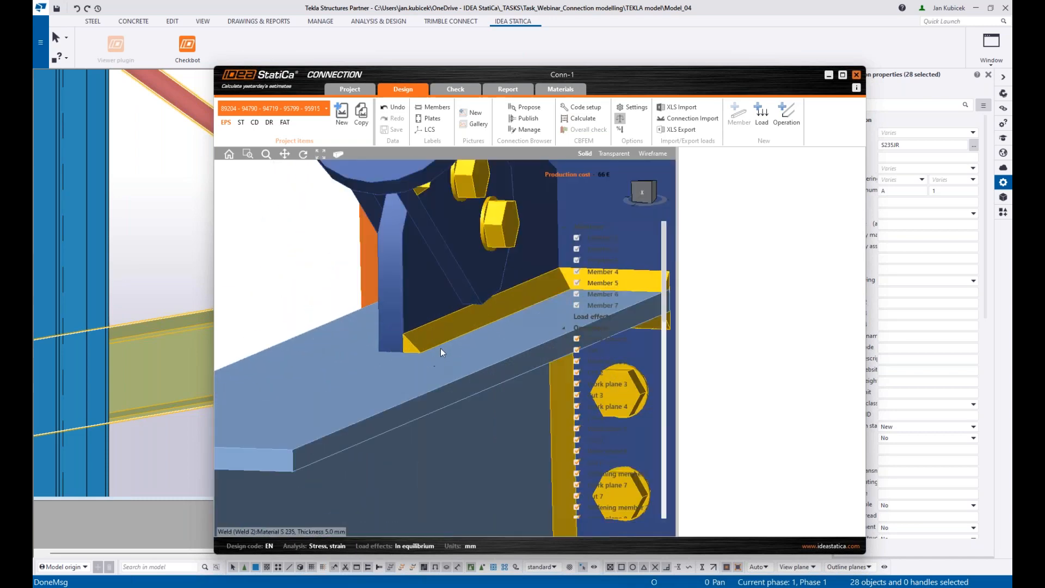
right_click_drag(440, 354, 510, 396)
middle_click_drag(510, 397, 371, 377)
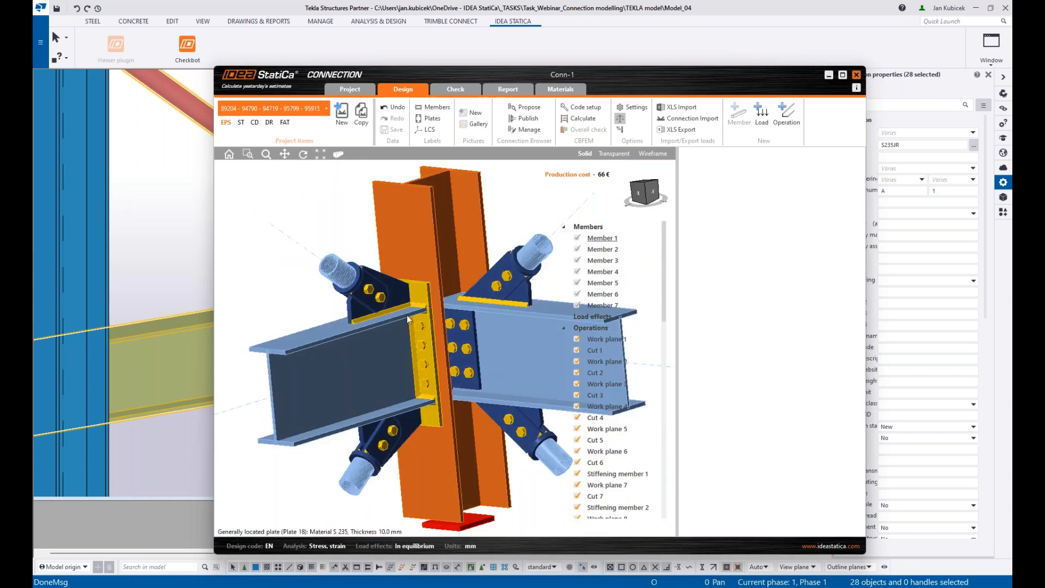
scroll(348, 318, "up", 6)
scroll(376, 330, "down", 6)
right_click_drag(404, 337, 320, 367)
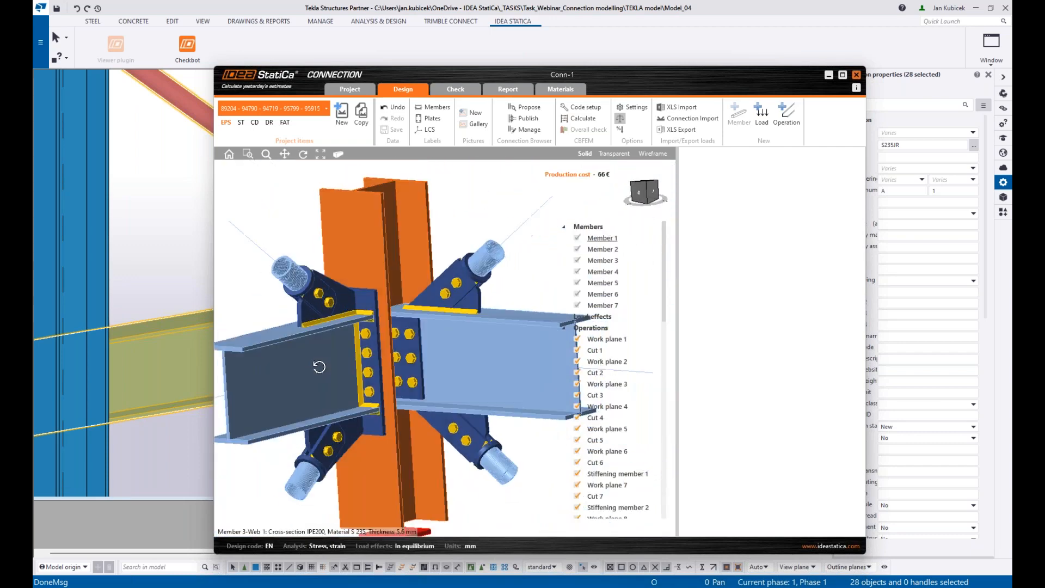
scroll(296, 318, "up", 6)
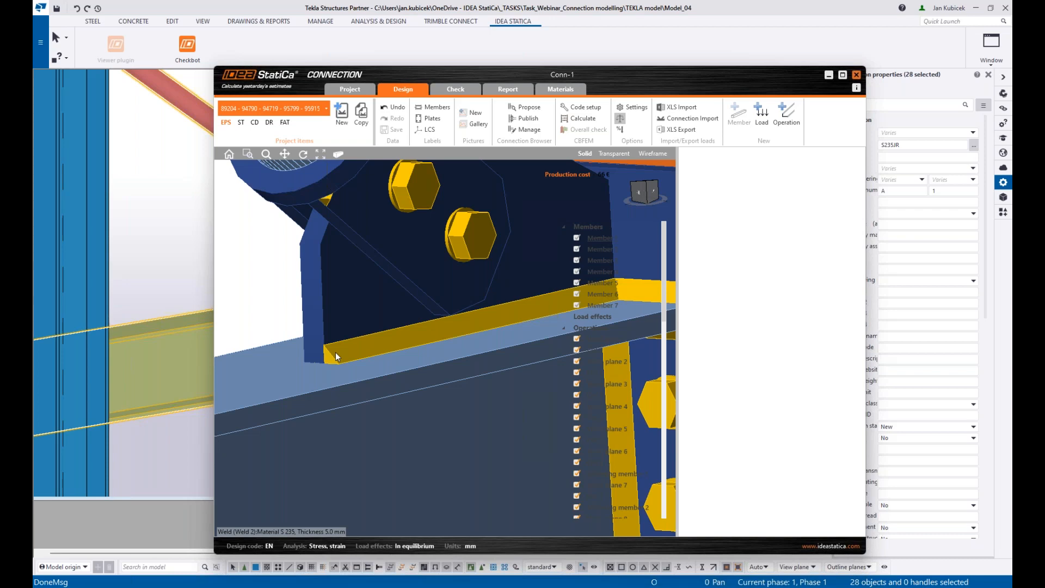
scroll(357, 353, "down", 4)
mouse_move(384, 348)
middle_mouse_down("ctrl")
mouse_move(434, 339)
mouse_move(373, 357)
middle_mouse_up("ctrl")
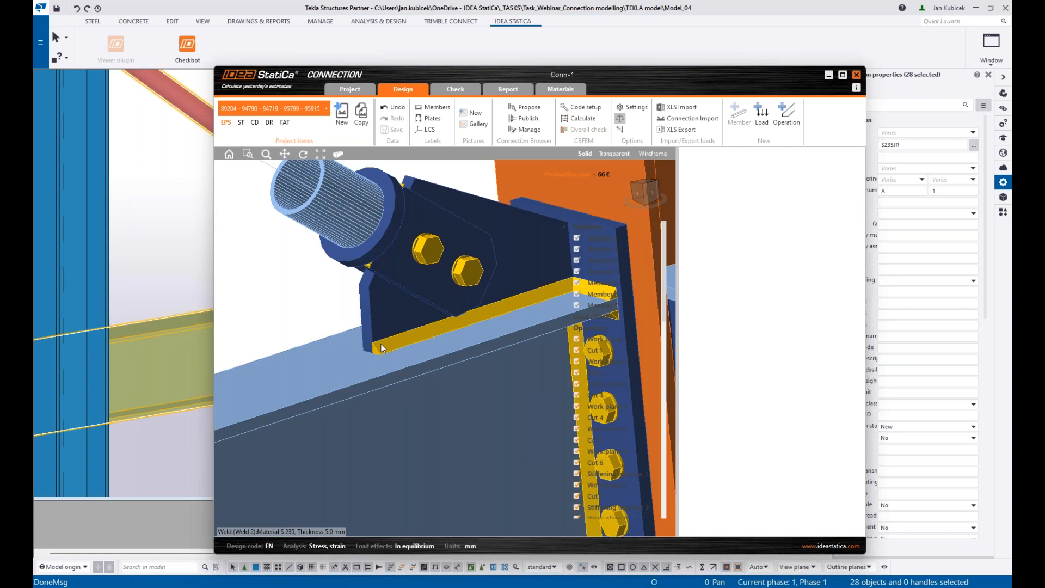
Change Weld 2, between the upper gusset and the beam's top flange, to a fillet weld on both sides.
left_click(380, 345)
left_click(320, 365)
left_click(422, 391)
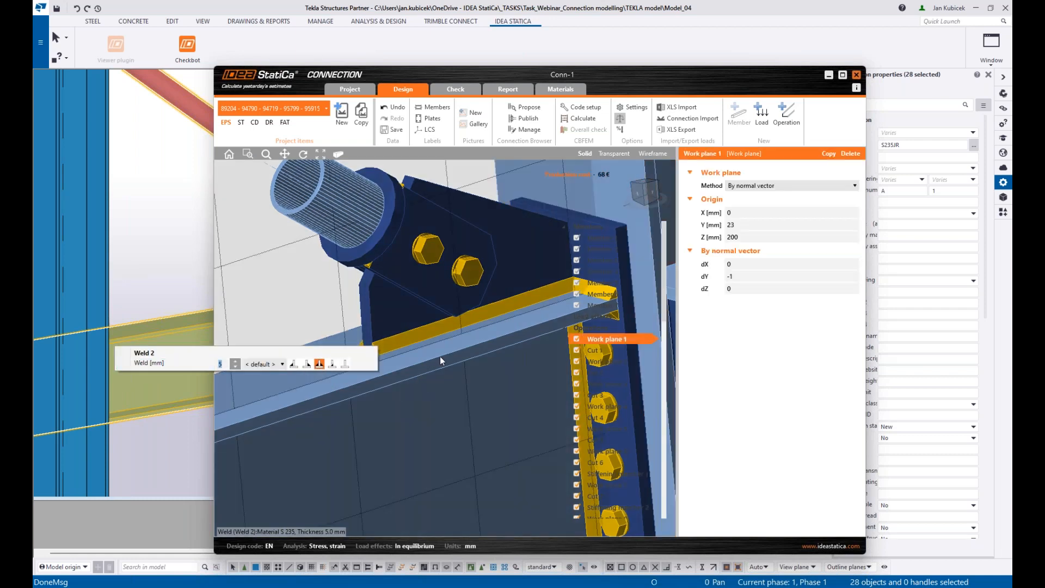
scroll(440, 359, "down", 3)
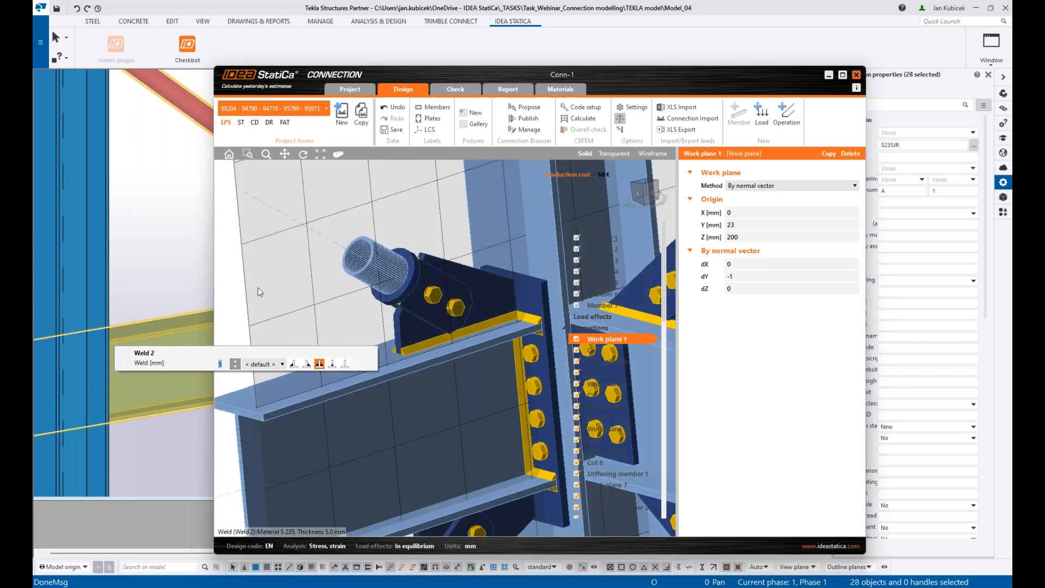
left_click(233, 303)
scroll(361, 339, "down", 5)
middle_click_drag(481, 374, 384, 409, "ctrl")
scroll(350, 348, "up", 3)
middle_click_drag(380, 314, 431, 342)
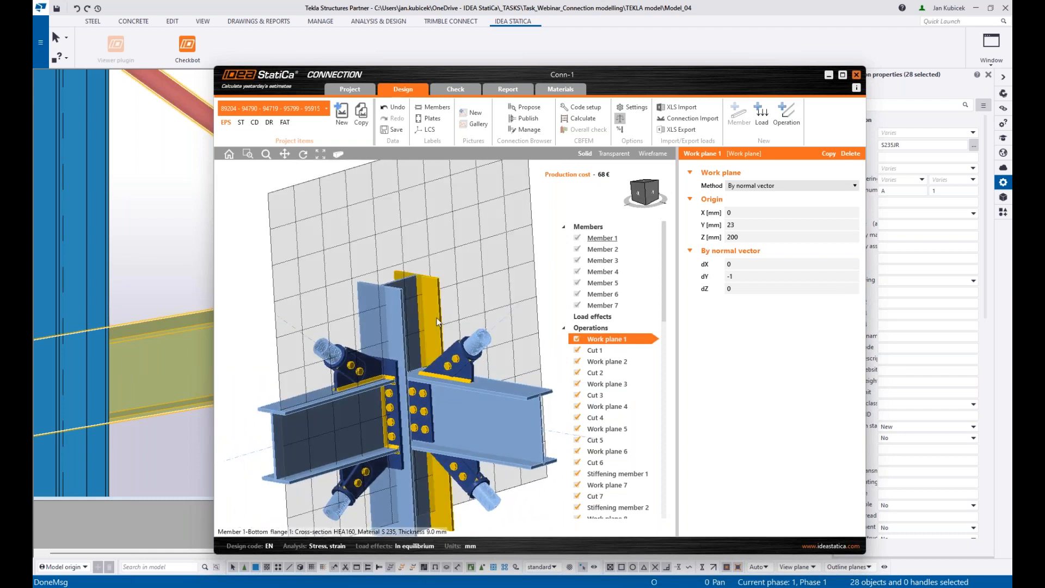
scroll(437, 321, "down", 3)
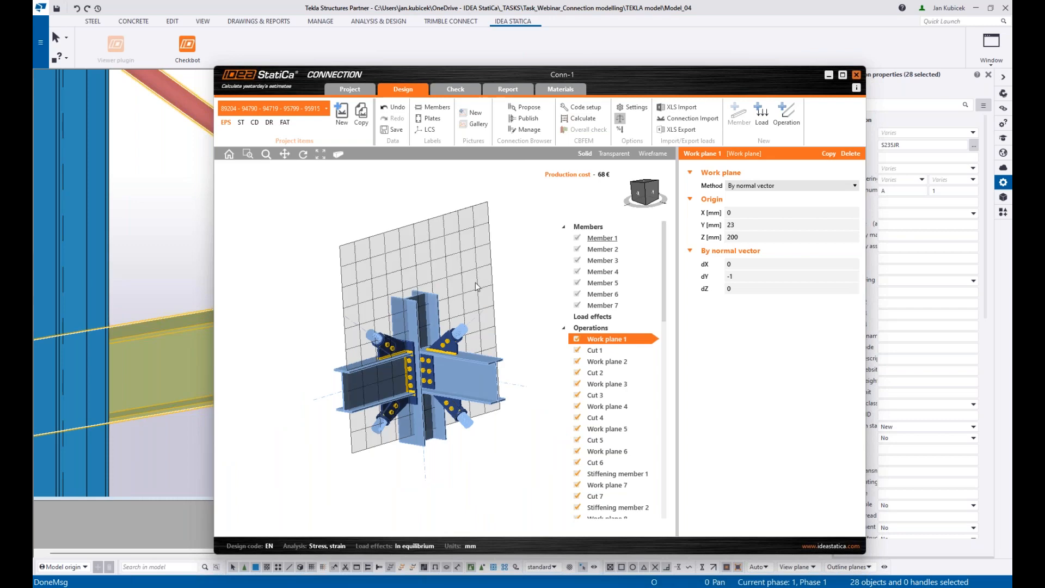
scroll(383, 366, "up", 3)
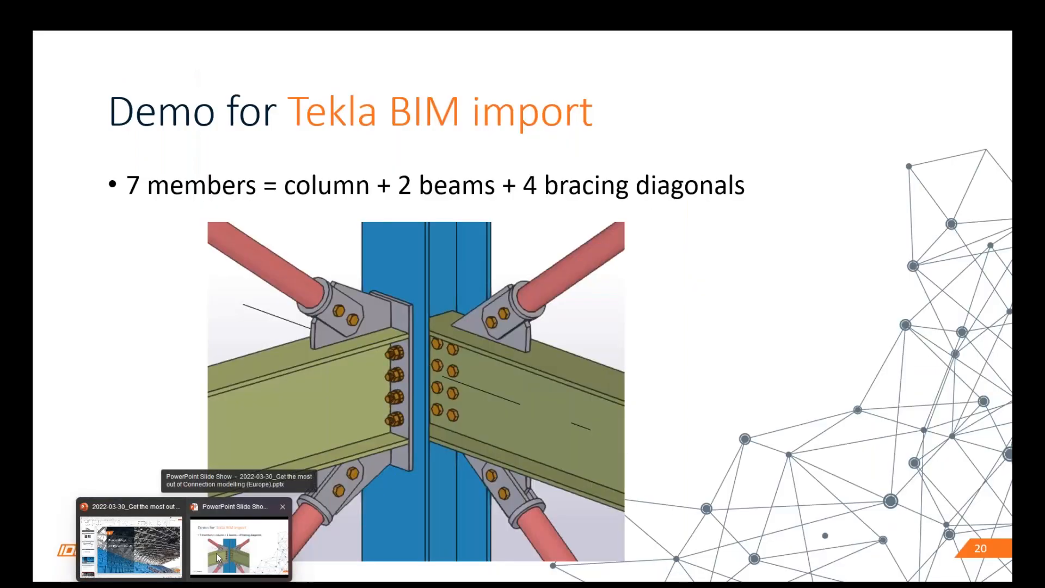
Switch to the PowerPoint slide show and advance to the Summary slide.
left_click(216, 553)
left_click(351, 400)
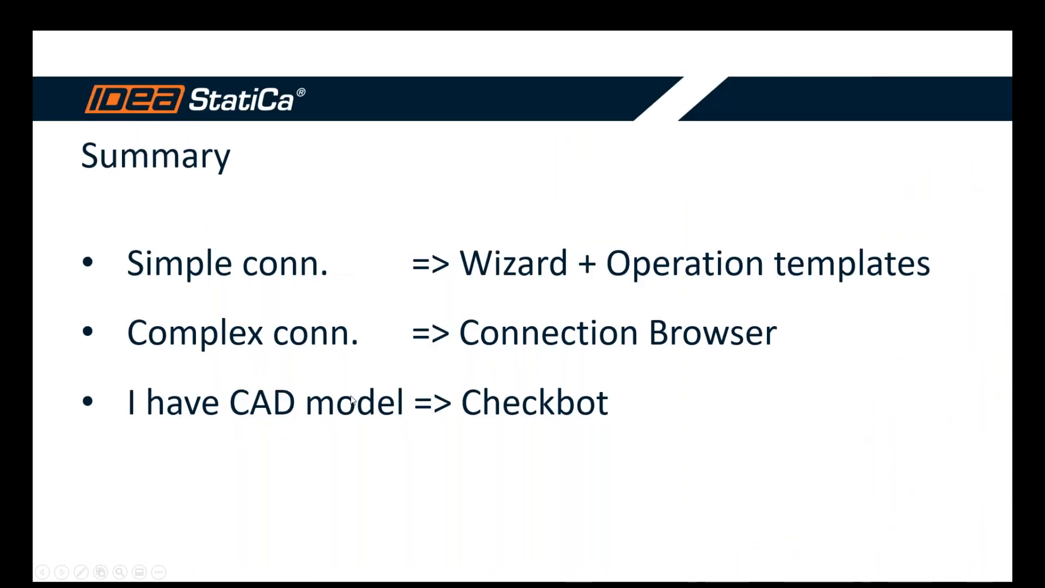
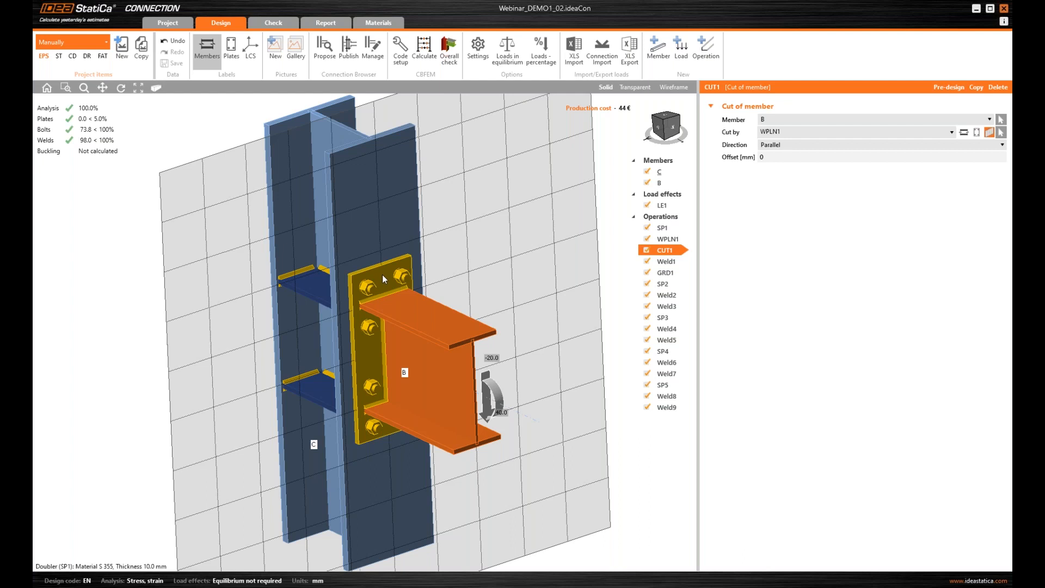
Show the dimensioned drawing of end plate SP1 in a maximized plate editor and check the drawing's print and export options.
right_click(382, 275)
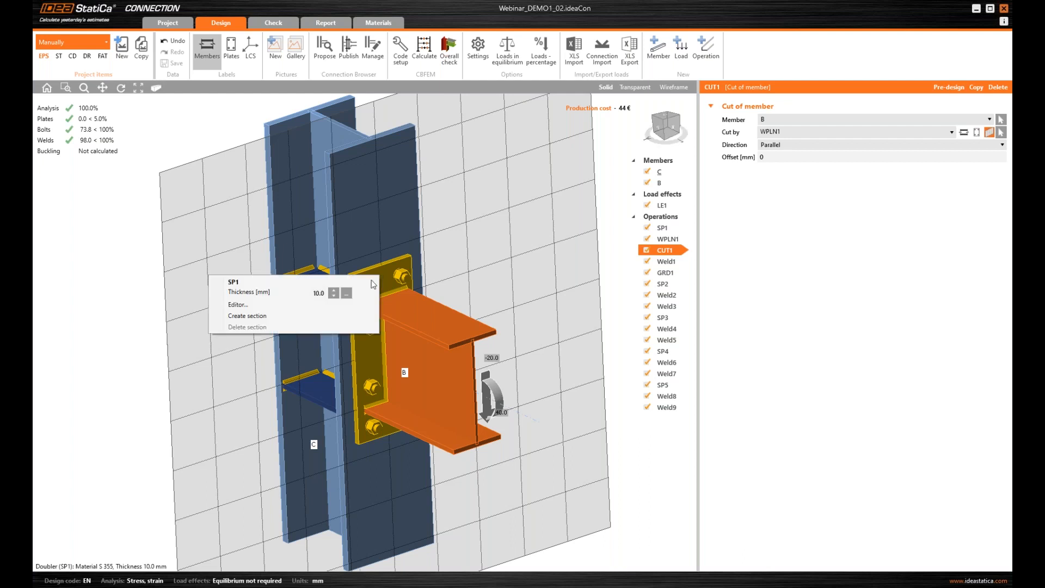
left_click(270, 306)
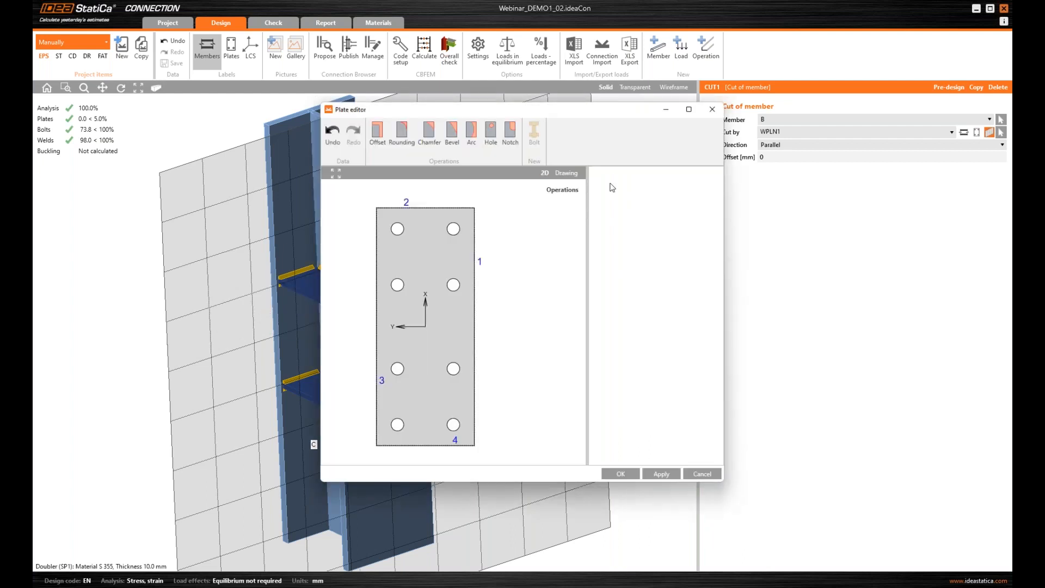
left_click(568, 175)
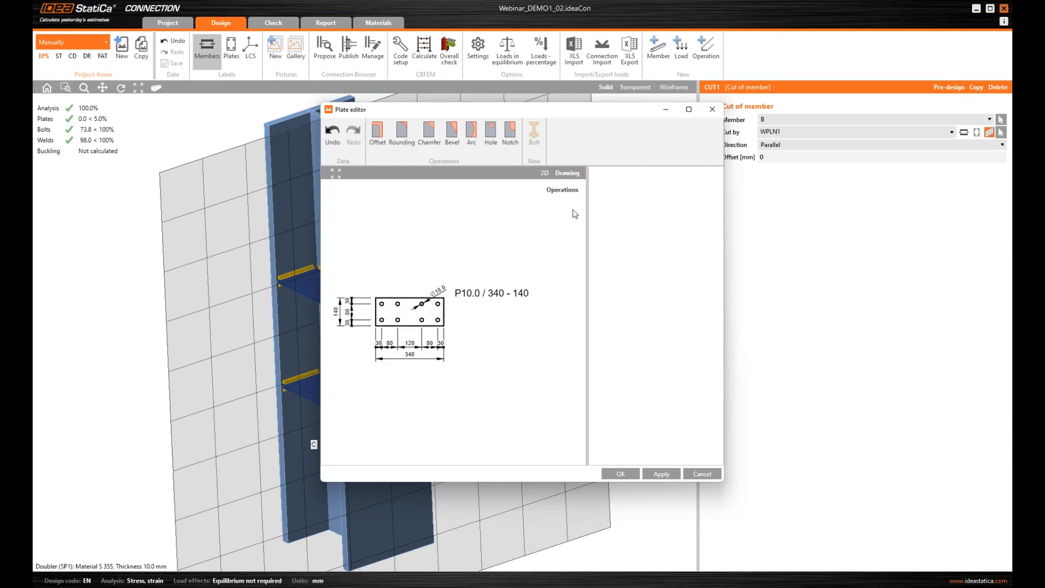
double_click(596, 113)
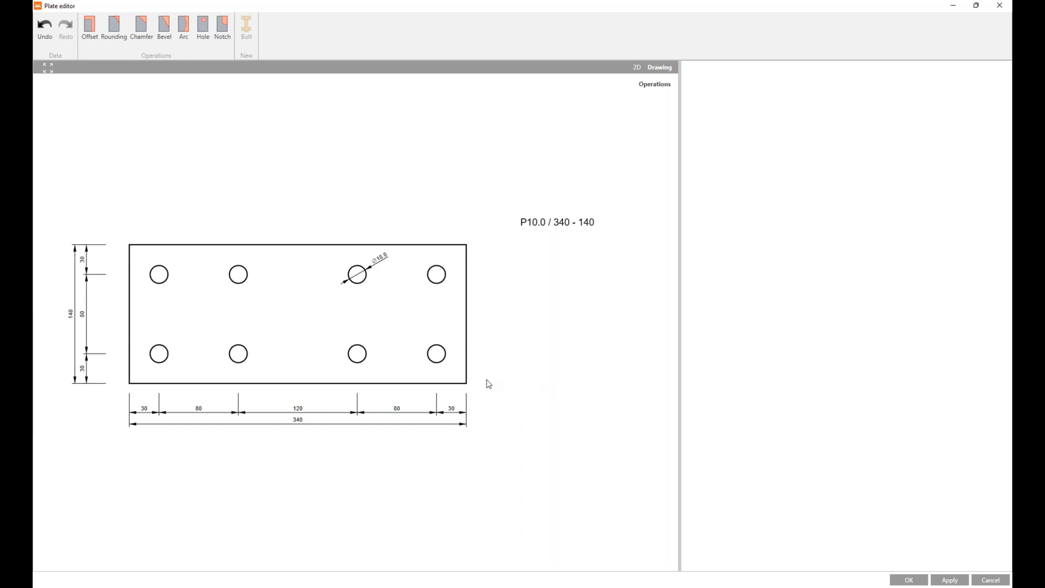
right_click(275, 328)
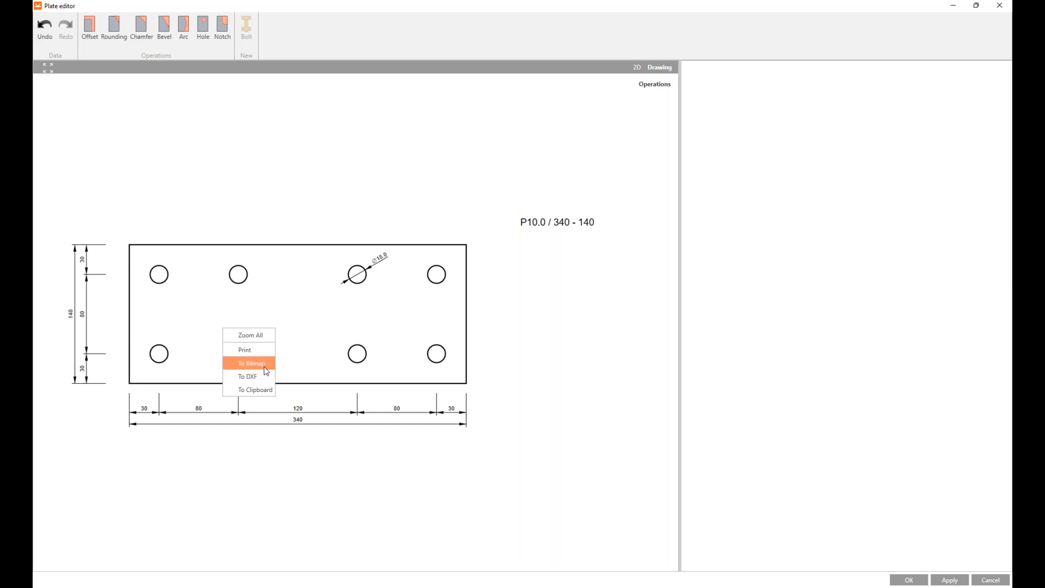
left_click(523, 349)
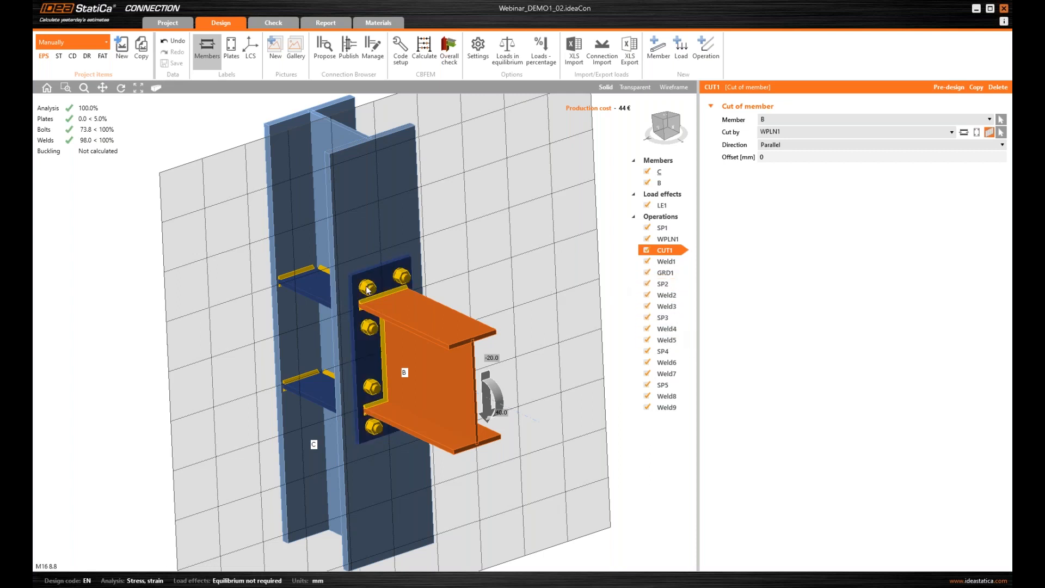
Select end plate SP1 and create a section through it showing the beam, bolts and weld symbols.
left_click(383, 272)
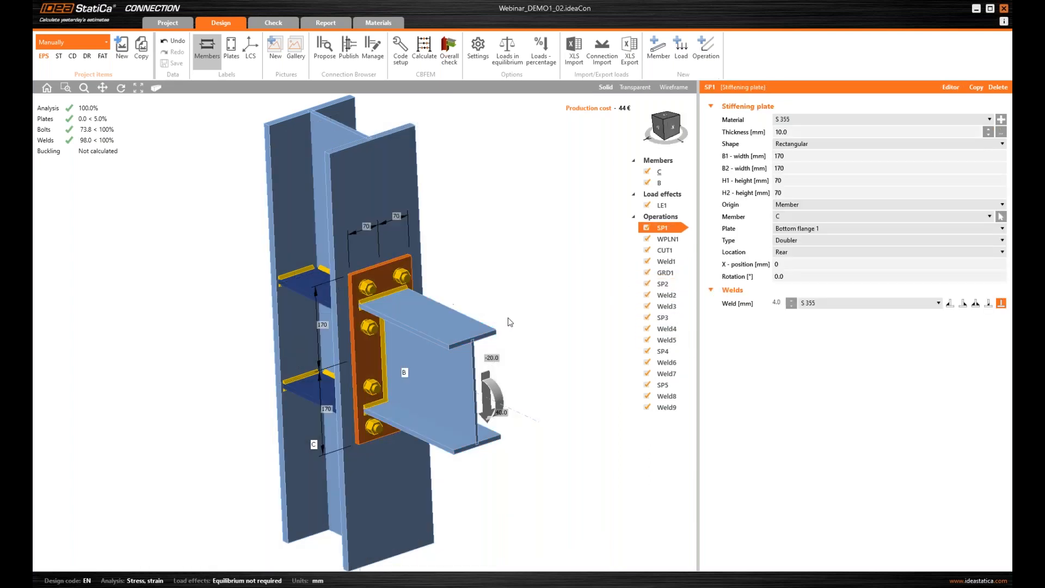
scroll(508, 318, "up", 3)
middle_click_drag(495, 218, 489, 234)
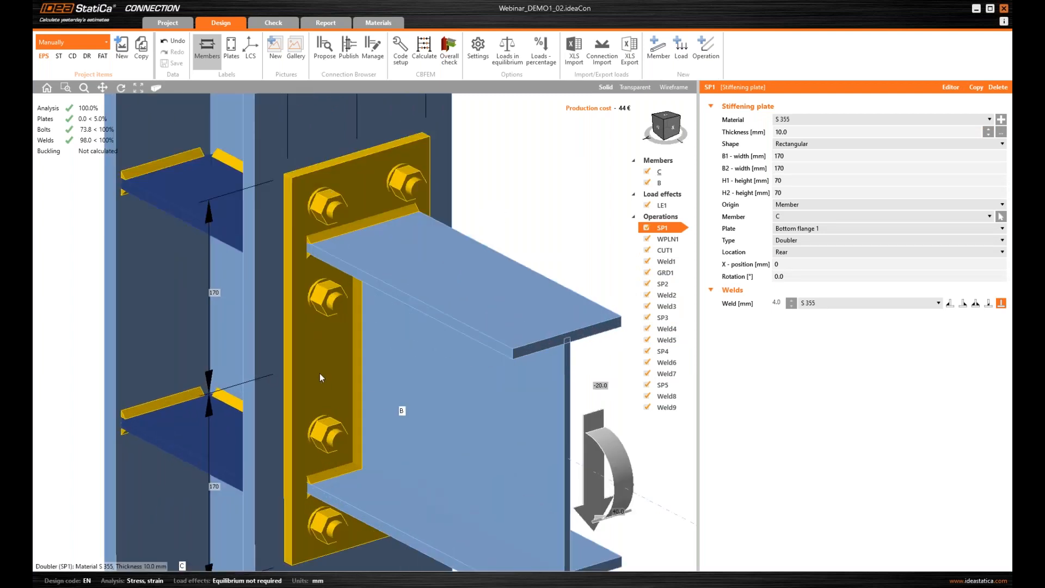
scroll(319, 373, "up", 3)
middle_click_drag(393, 473, 334, 456)
middle_click_drag(548, 276, 564, 294)
scroll(560, 306, "down", 2)
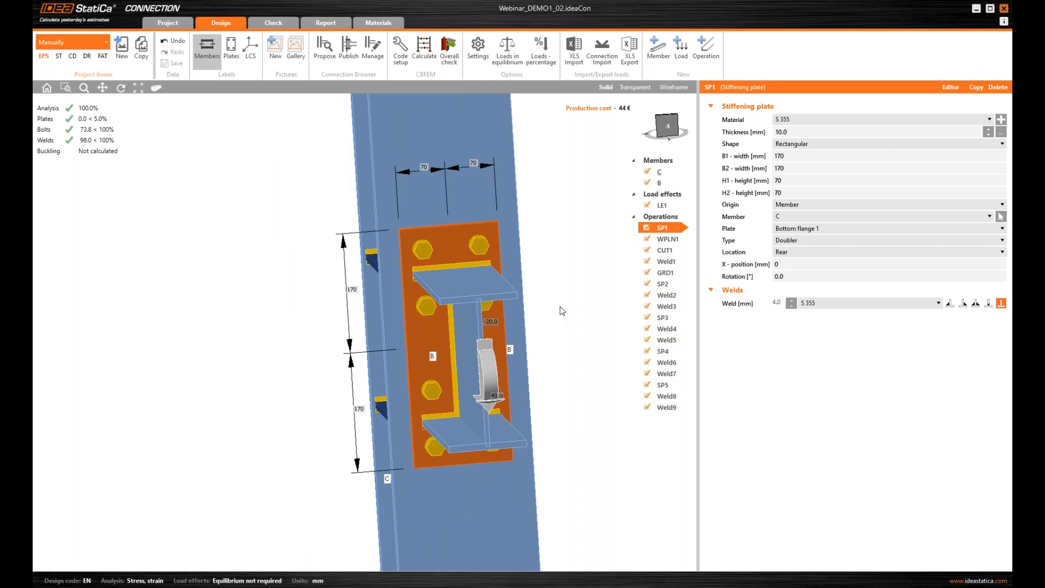
right_click(430, 334)
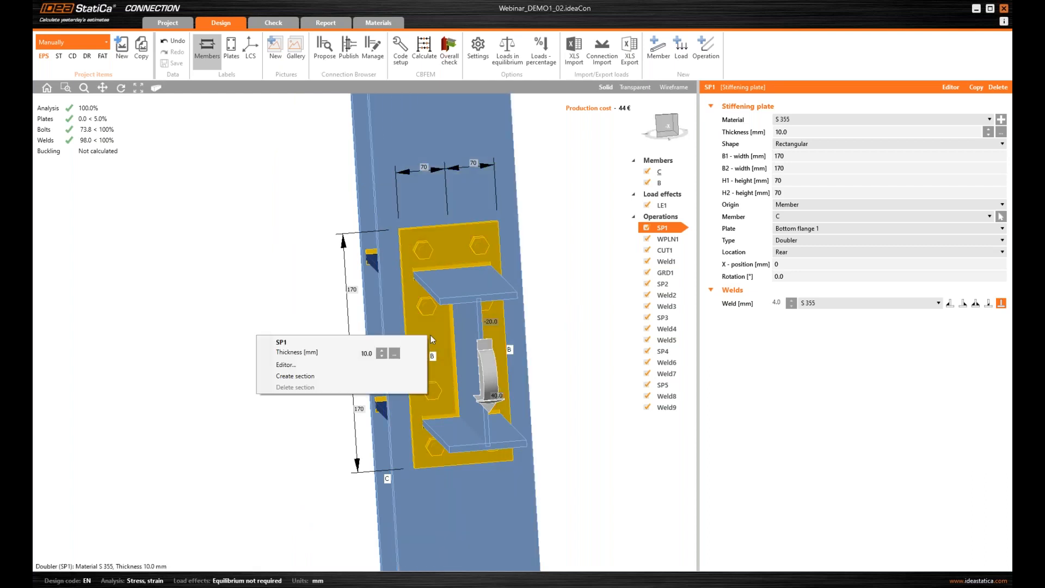
left_click(325, 380)
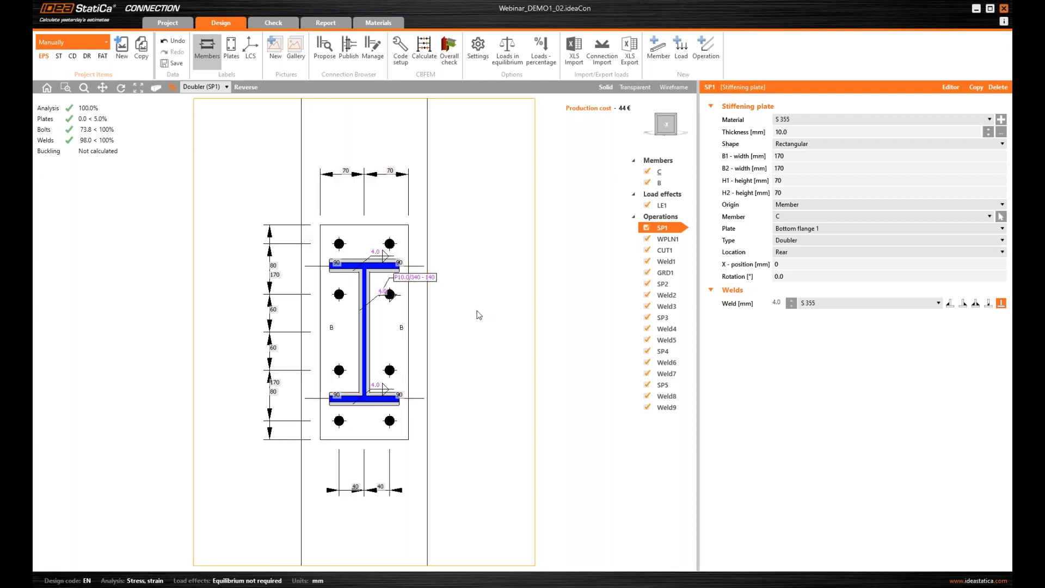
scroll(489, 312, "up", 2)
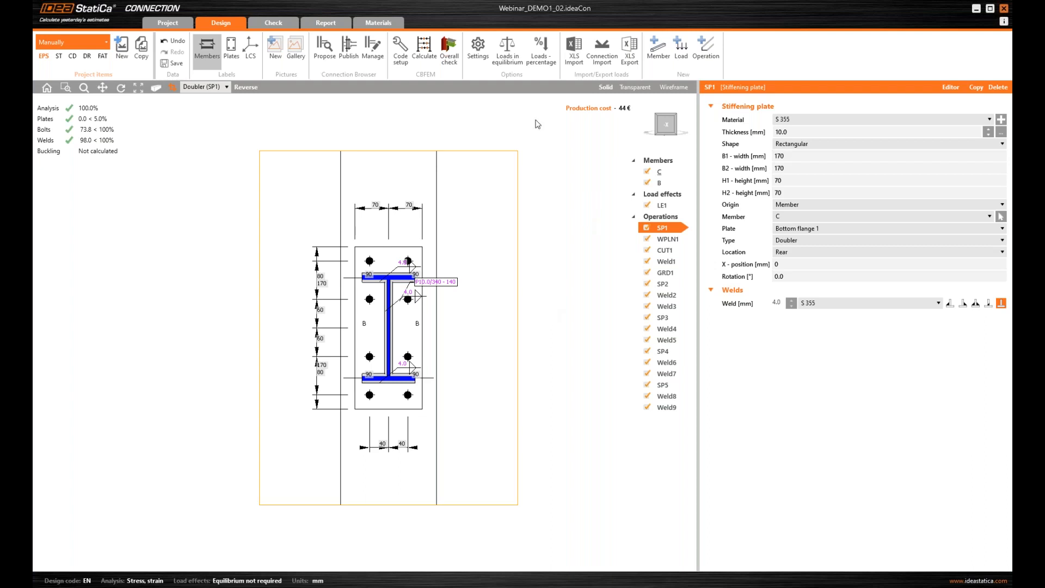
Open the detailed report of the current connection and review its chapter selection and project item settings.
left_click(325, 24)
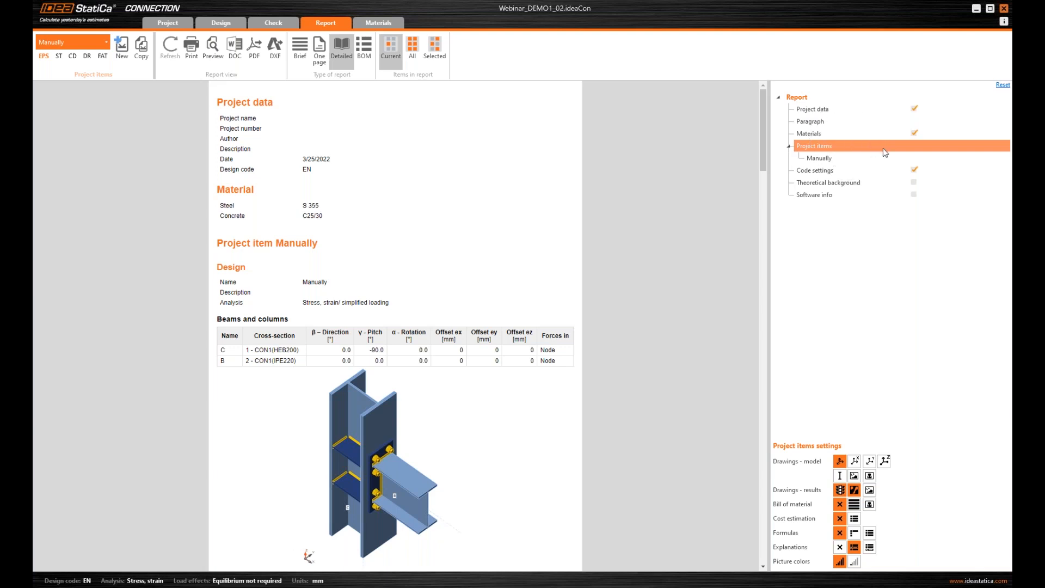
left_click(915, 183)
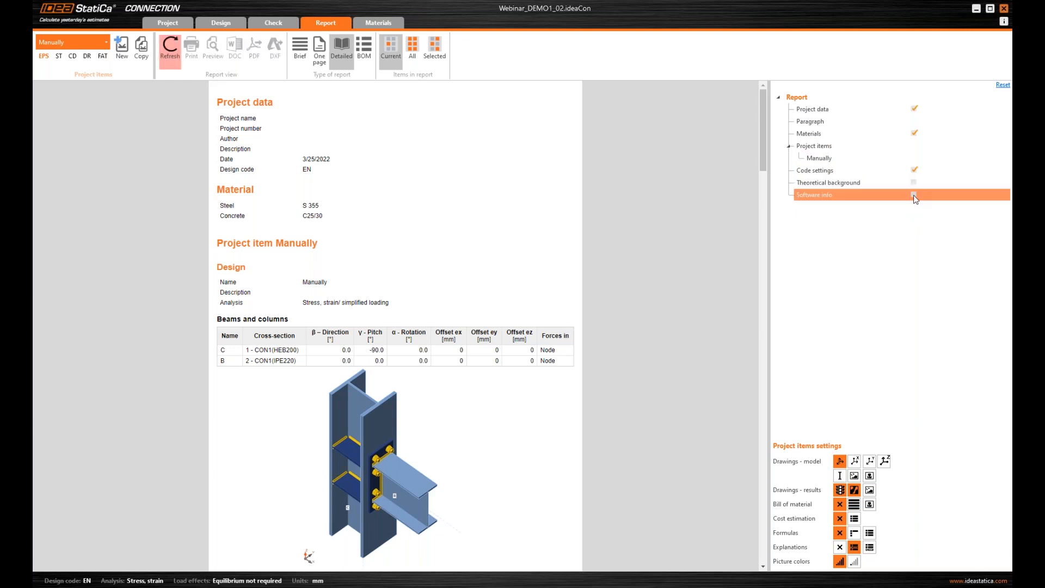
left_click(855, 461)
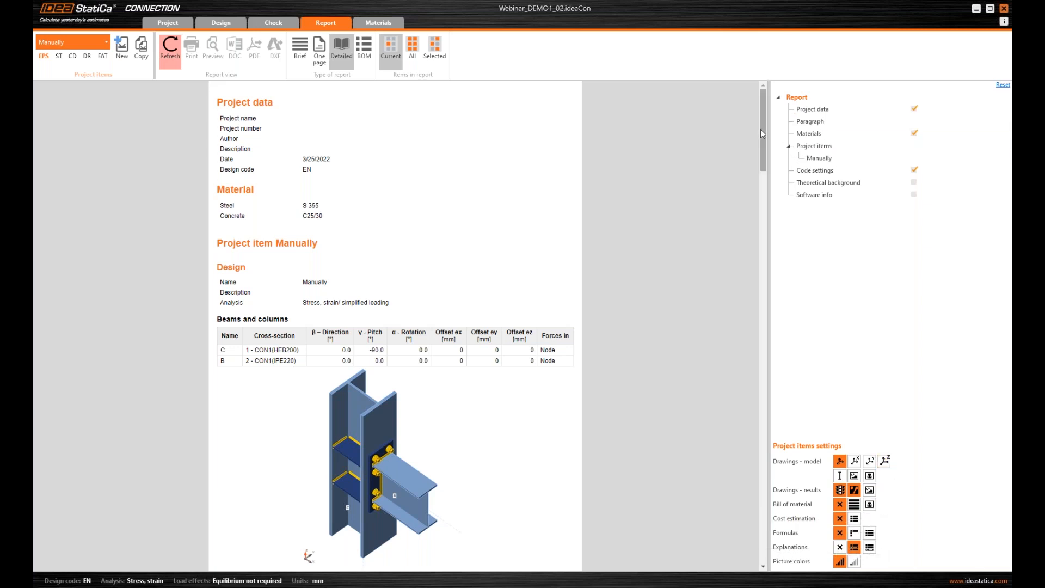
left_click_drag(763, 128, 732, 98)
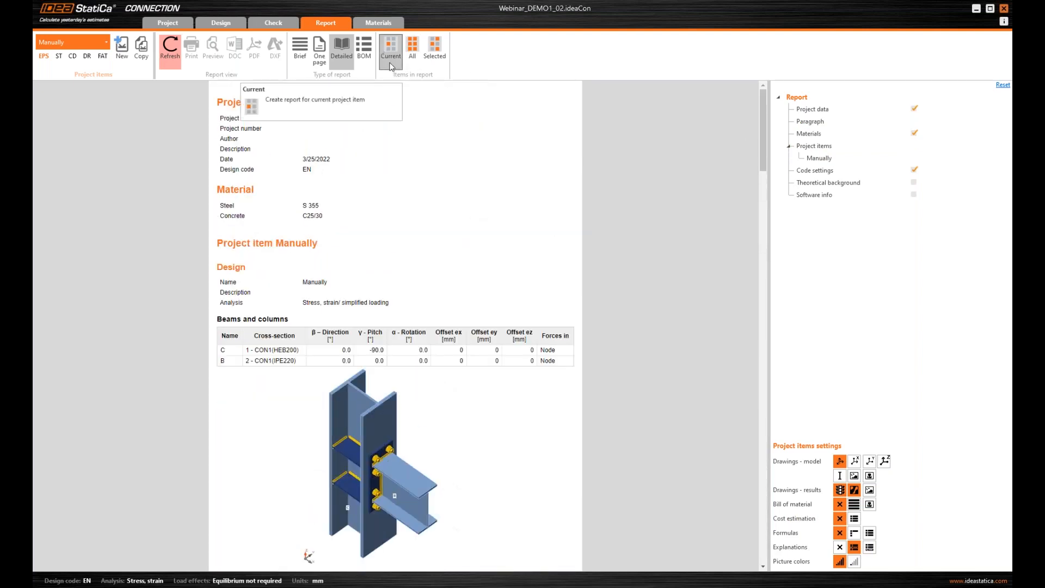
Switch the report to selected project items, covering Manually, Operations and Wizard.
left_click(107, 44)
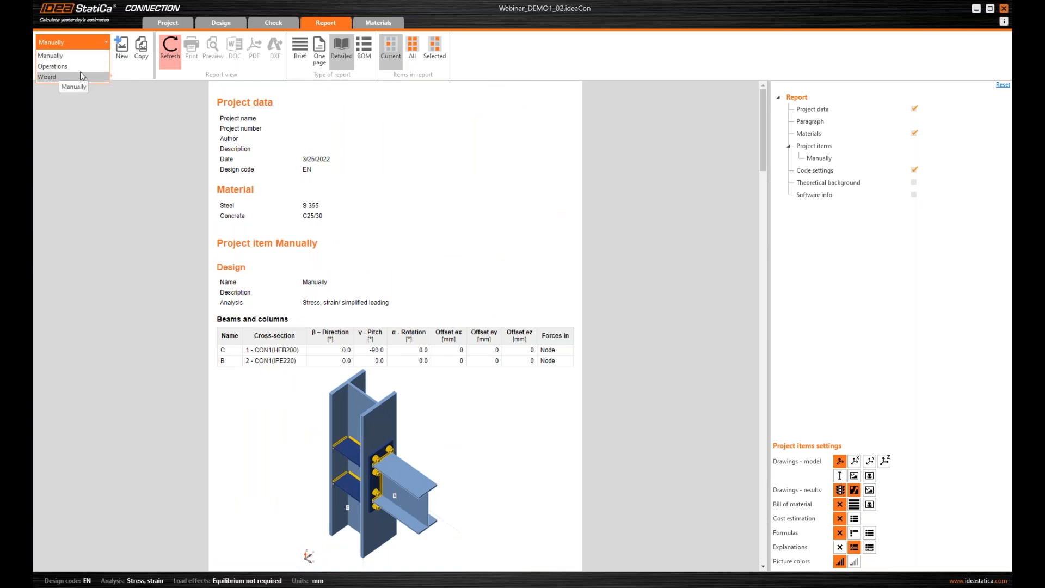
left_click(435, 51)
left_click(435, 52)
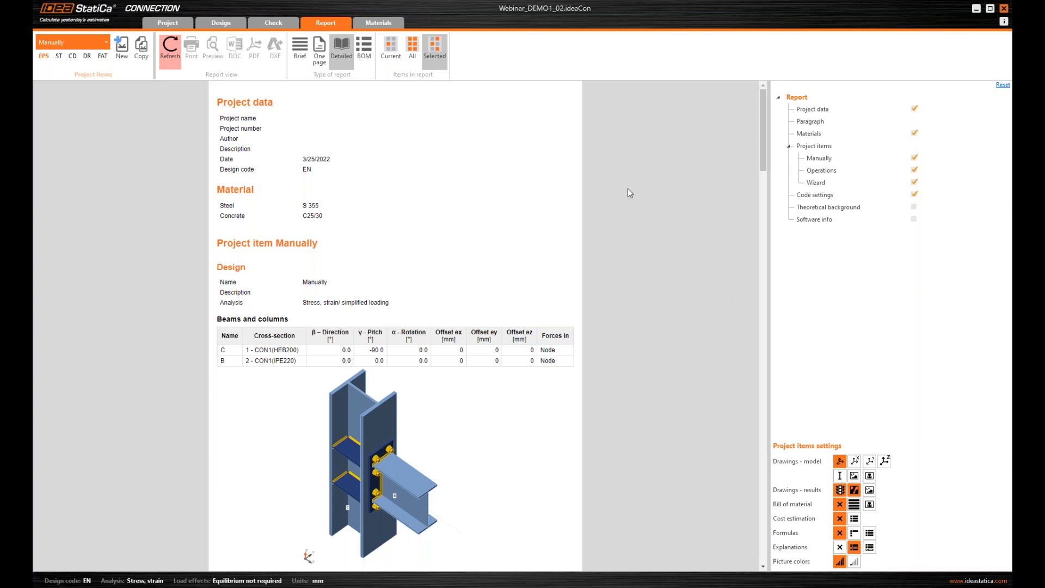
Switch to Chrome and open the Support Center of the IDEA StatiCa website in a new browser tab.
mouse_move(202, 587)
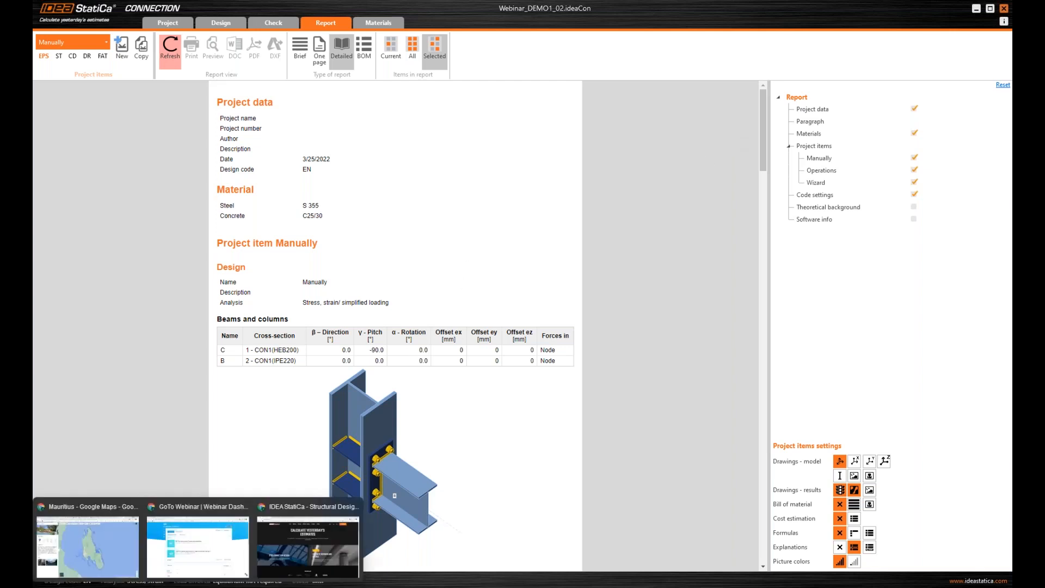
left_click(182, 547)
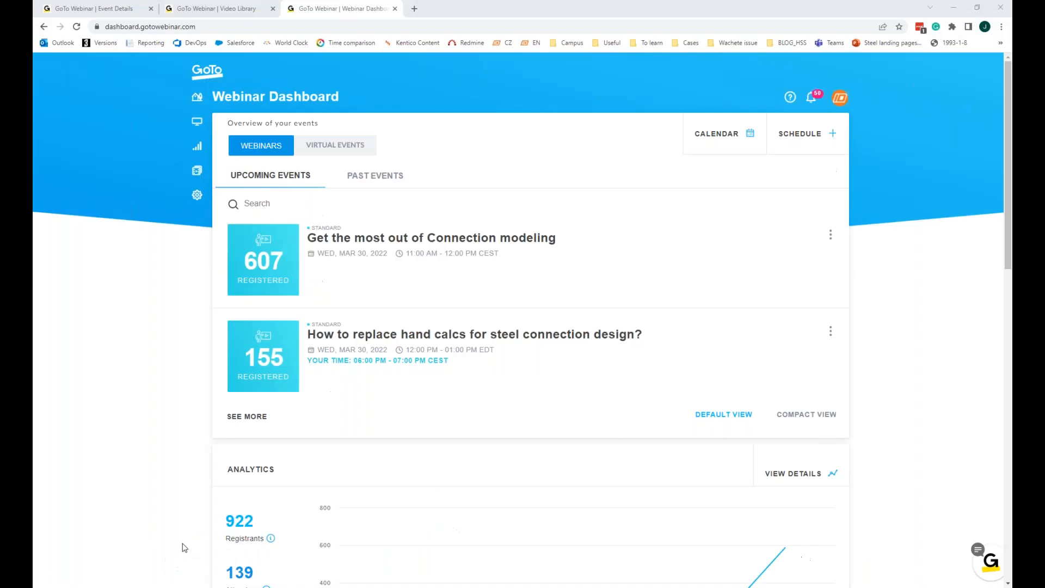
left_click(414, 10)
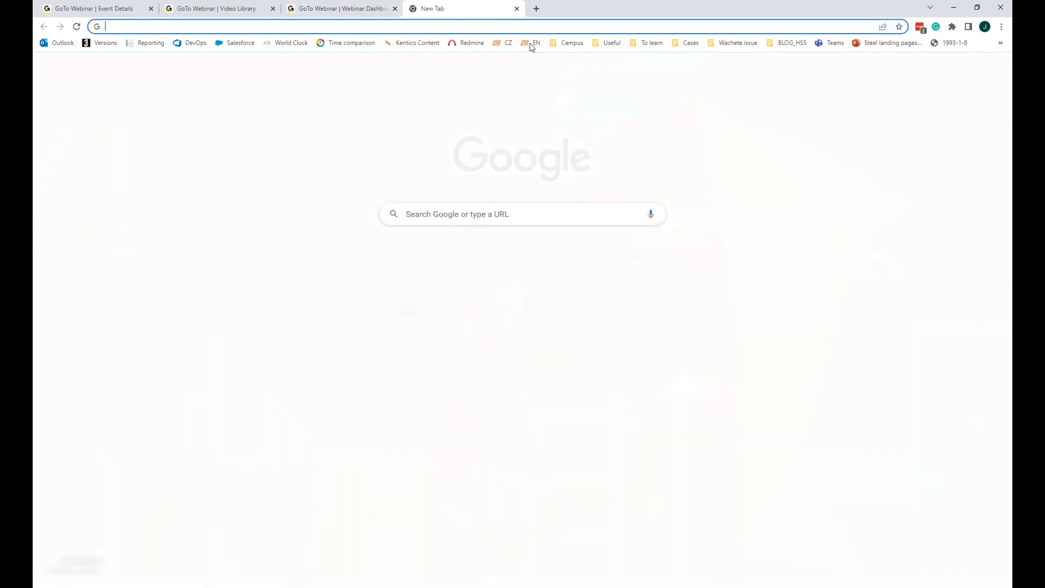
left_click(532, 44)
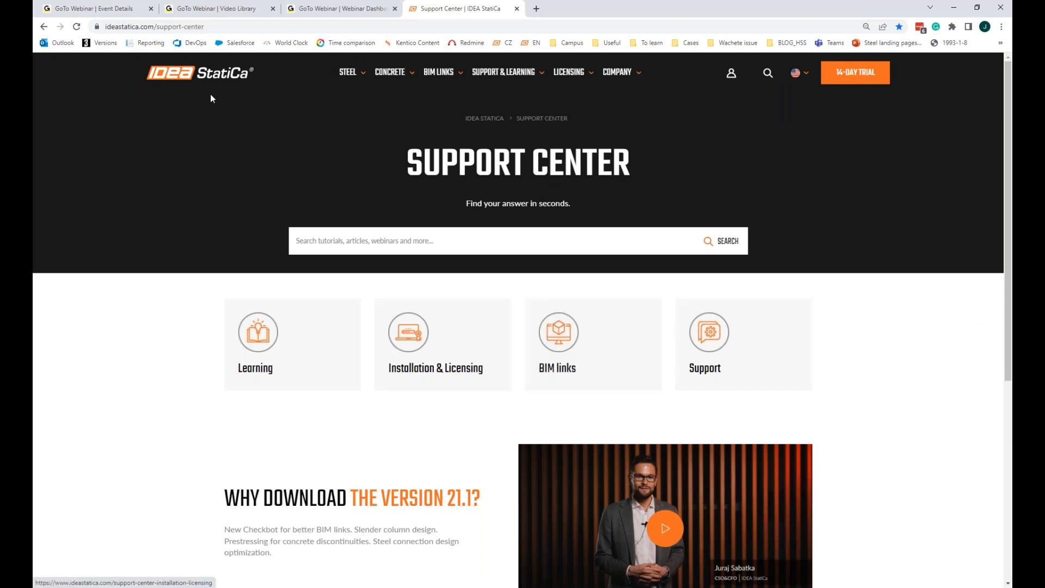
left_click(209, 79)
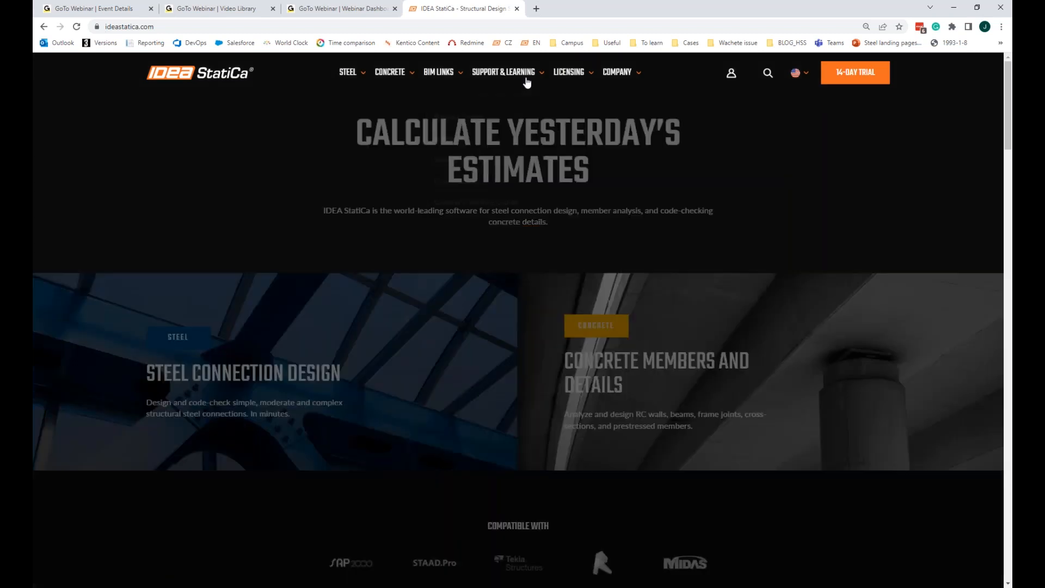
mouse_move(513, 79)
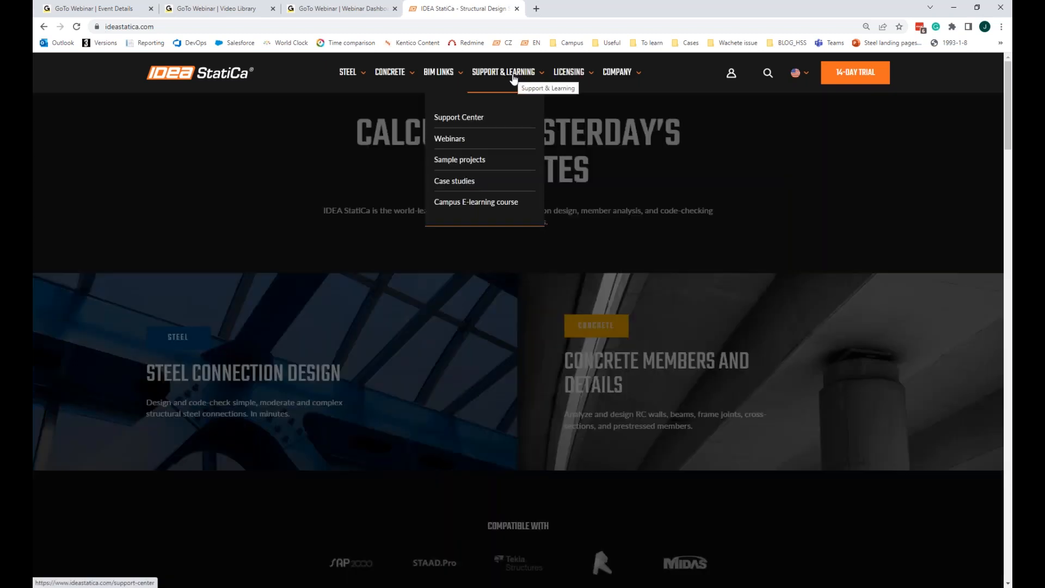
left_click(472, 121)
Search the Support Center for "singularity".
left_click(416, 245)
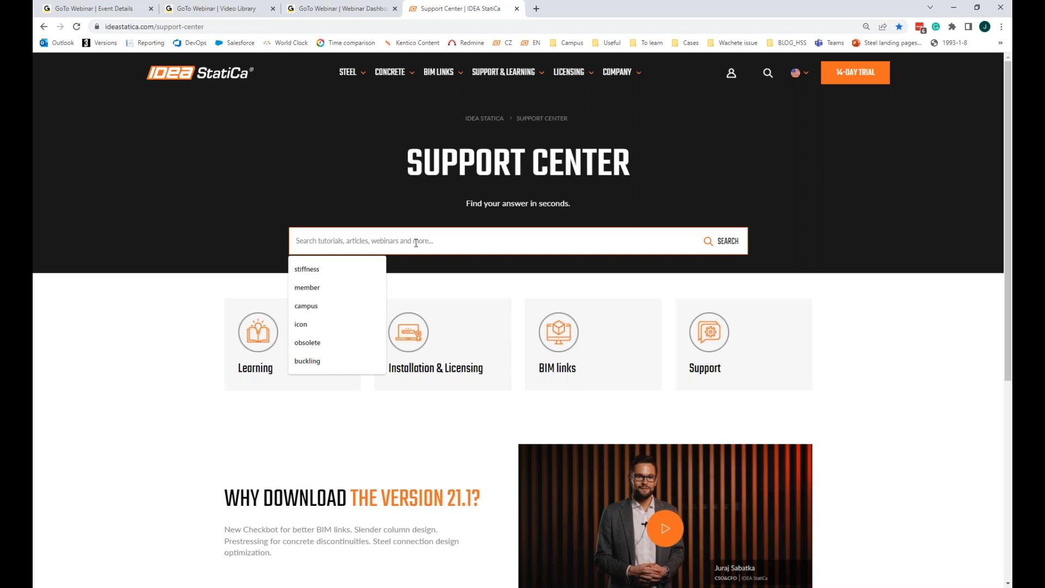
type("singulari")
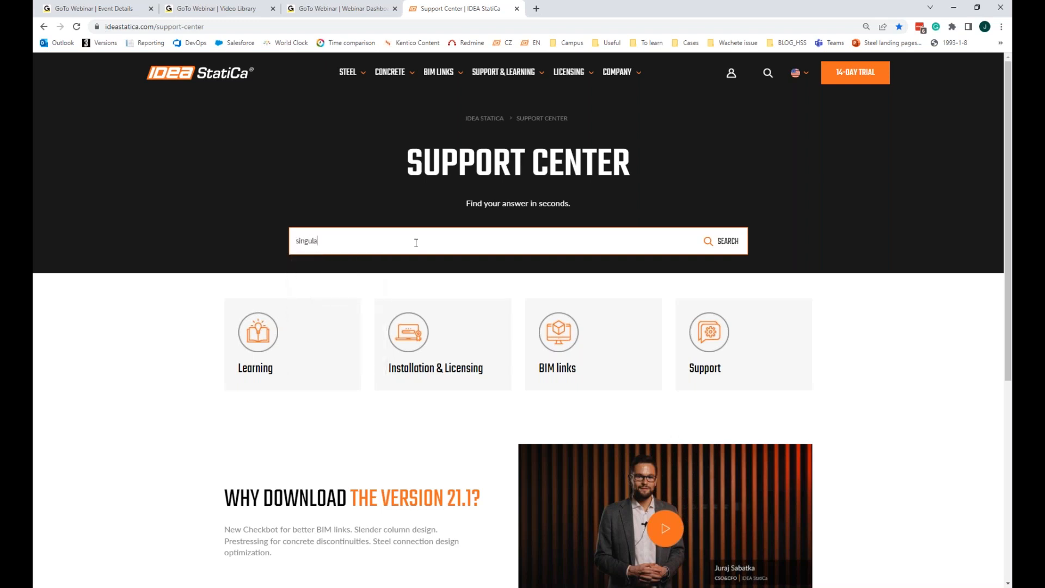
type("ty")
key("Return")
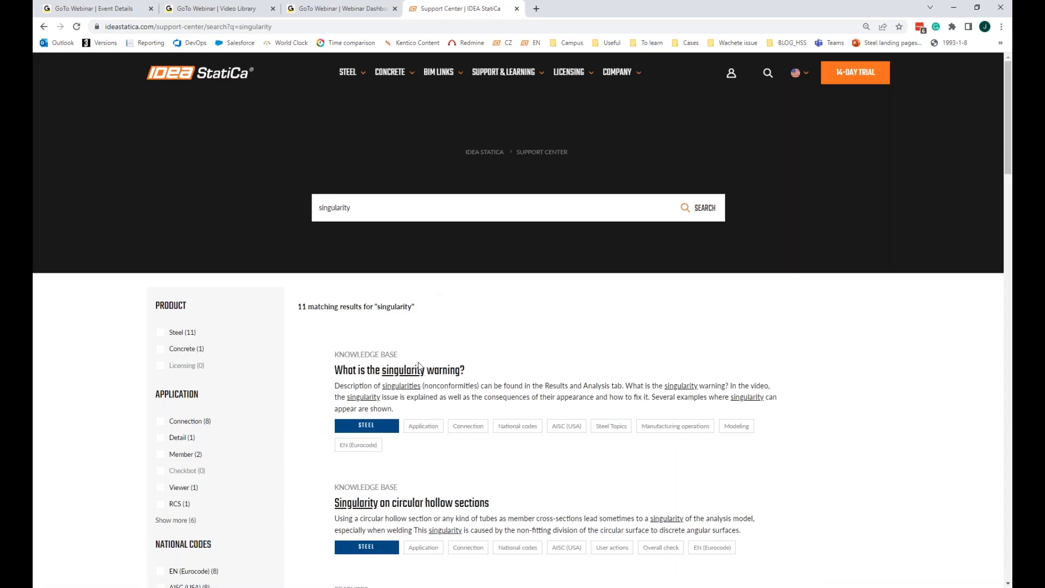
Open the article "What is the singularity warning?" in a separate browser tab and look through its text, images and videos.
middle_click(415, 373)
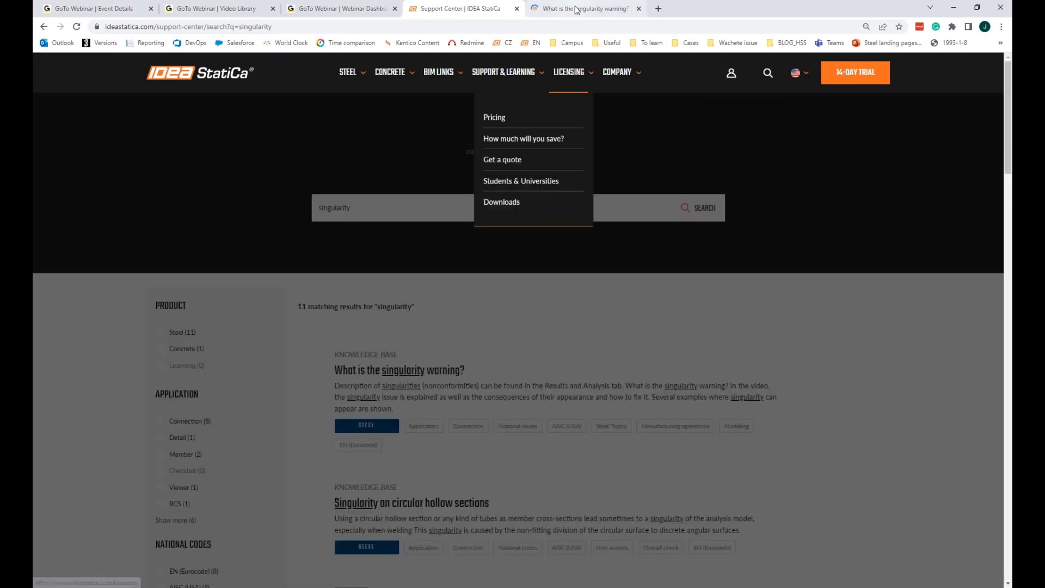
left_click(580, 8)
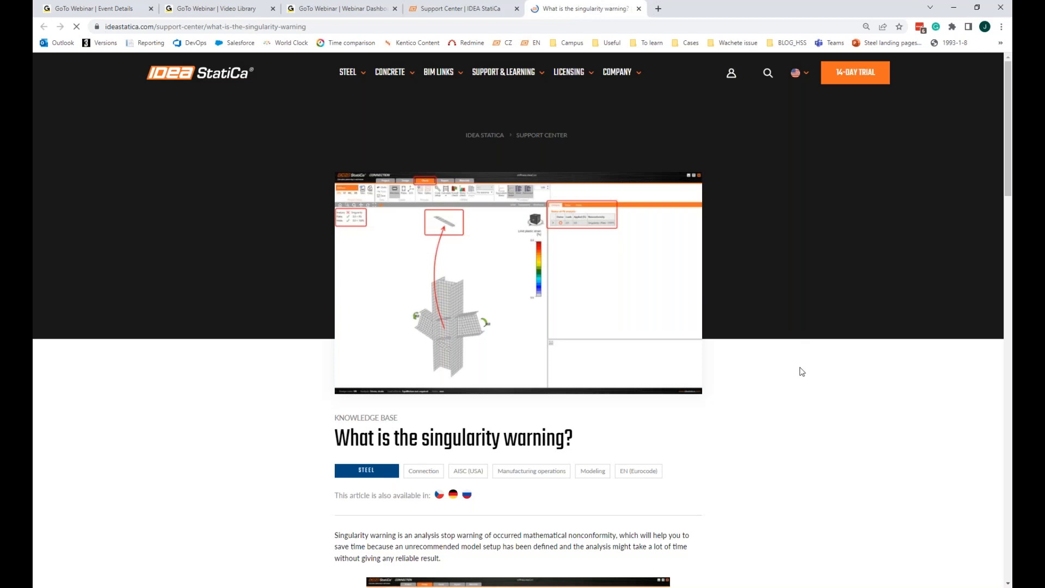
scroll(711, 371, "down", 2)
scroll(711, 371, "down", 12)
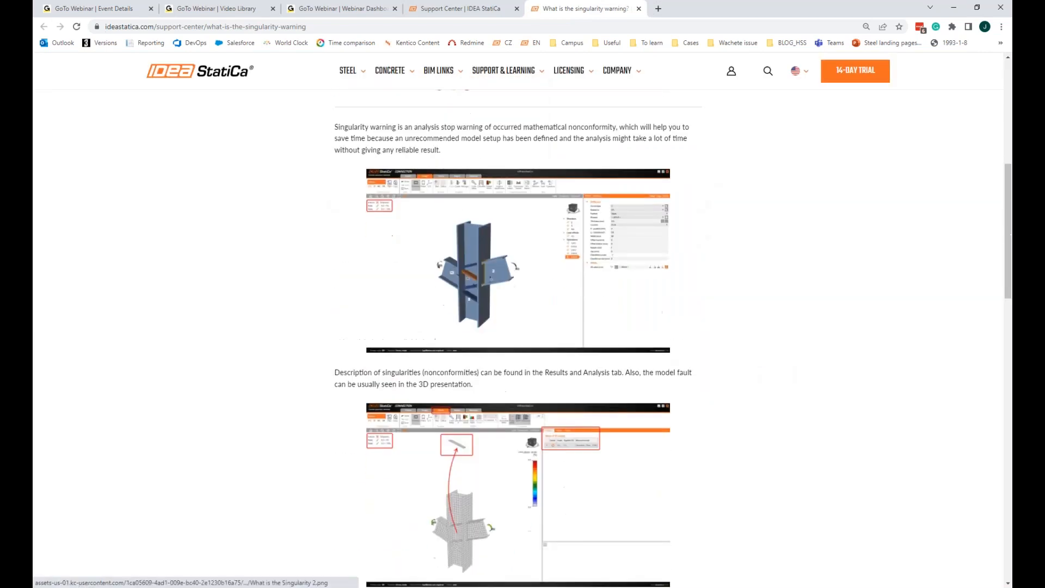
scroll(648, 366, "down", 3)
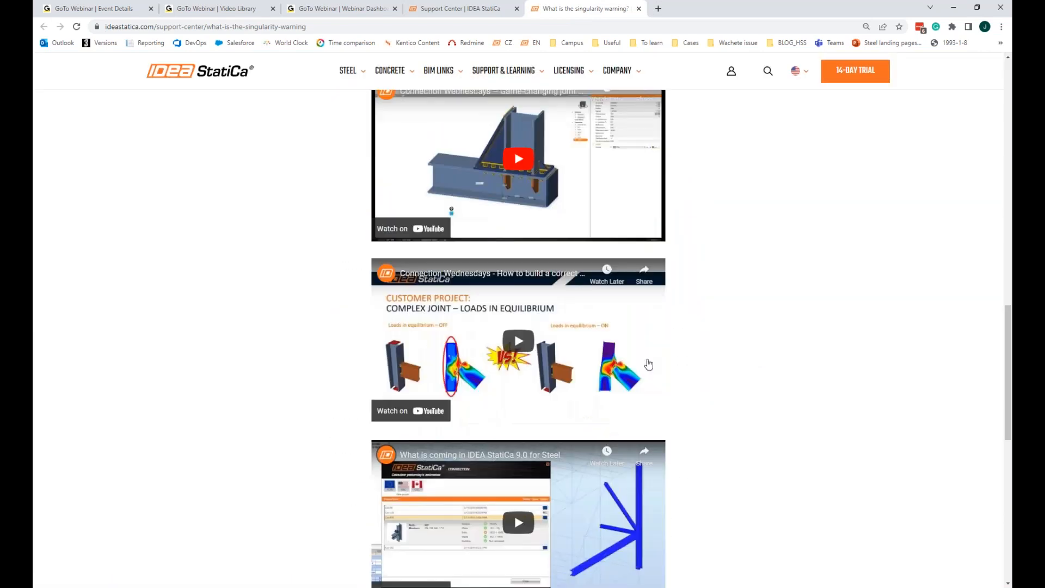
scroll(613, 397, "down", 2)
scroll(612, 395, "up", 10)
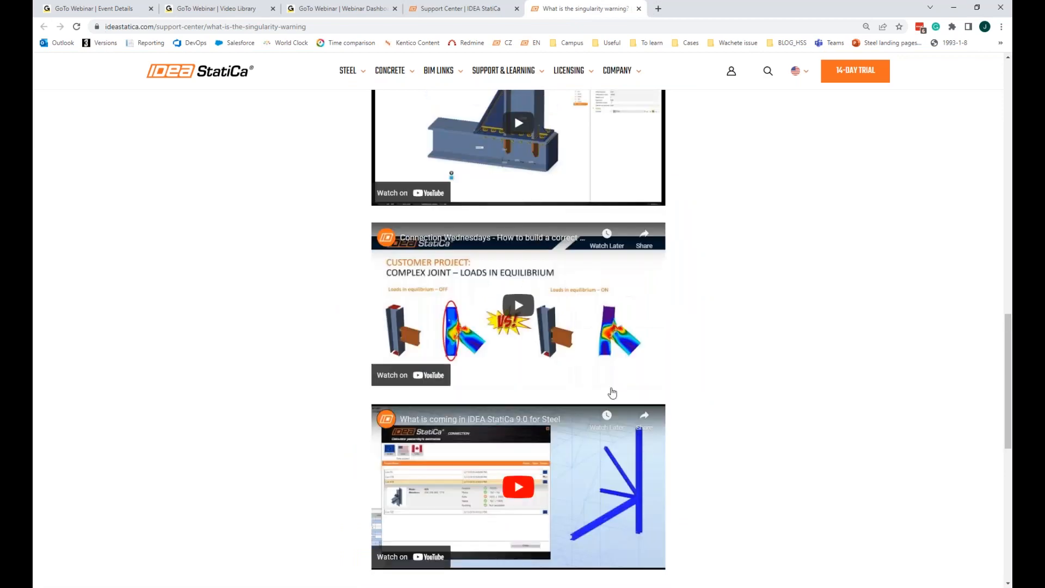
Return to the singularity search results, look through the other listed articles and activate the search field.
left_click(461, 8)
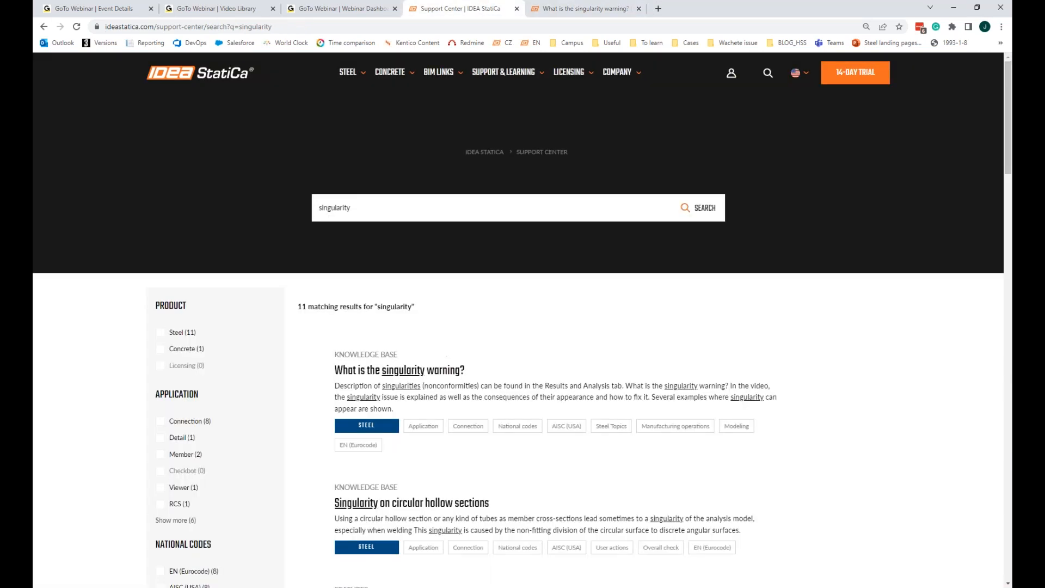
scroll(449, 402, "down", 8)
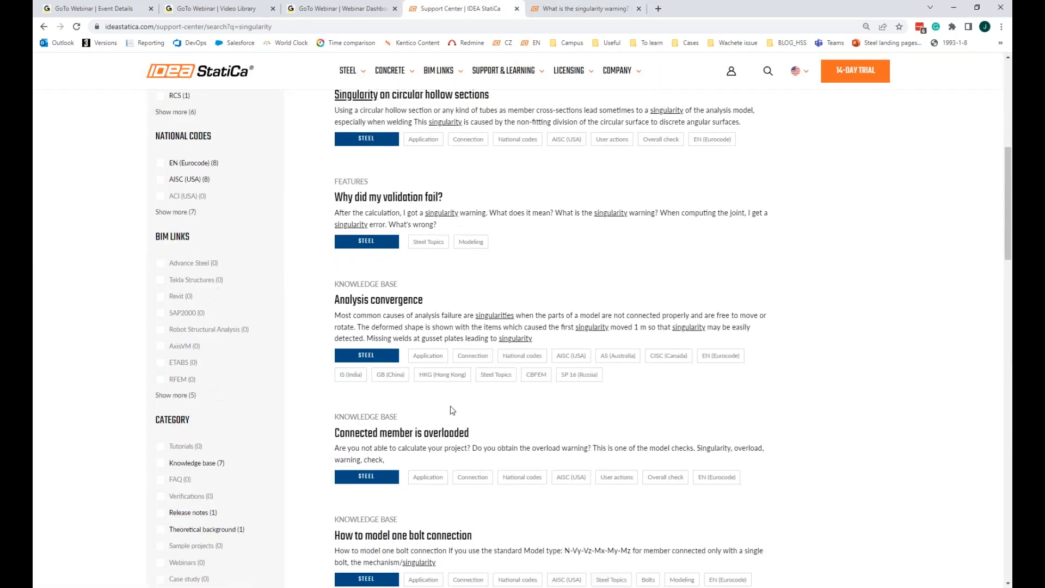
scroll(451, 410, "up", 5)
scroll(451, 410, "up", 1)
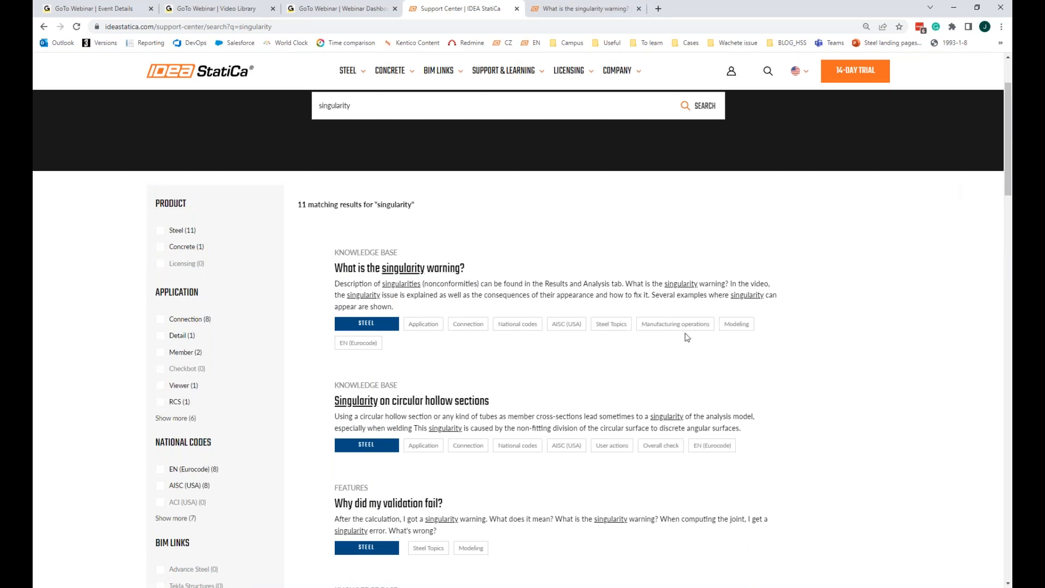
scroll(658, 283, "up", 2)
left_click(394, 204)
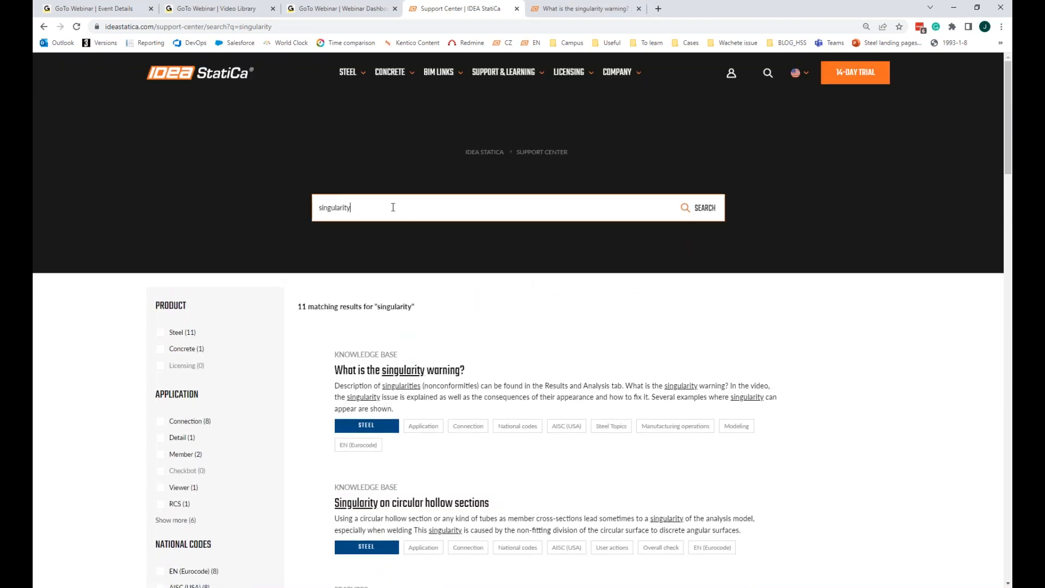